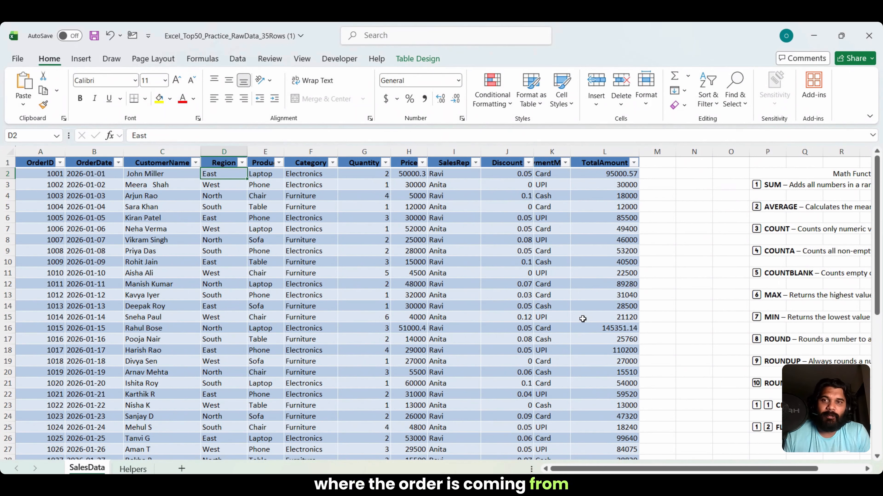
Step: Auto-fit the widths of the Product and PaymentMethod columns so their headers are fully readable
{"action": "key", "text": "Right"}
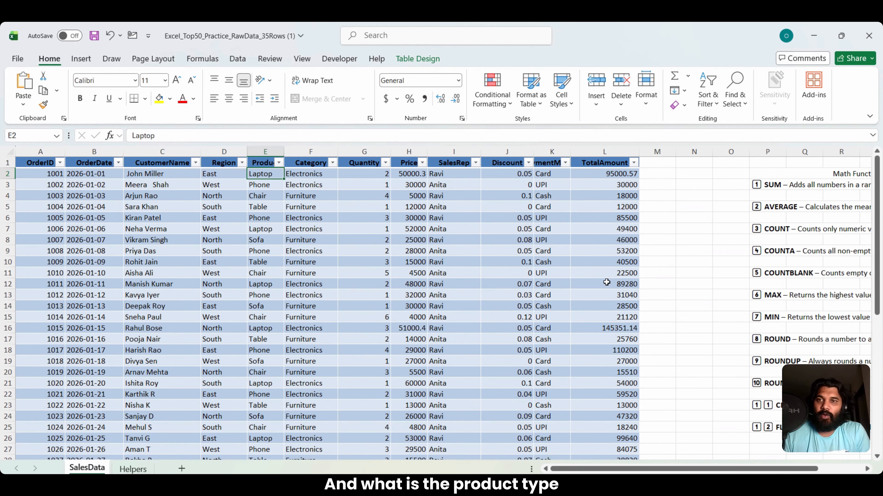
{"action": "double_click", "coordinate": [284, 152]}
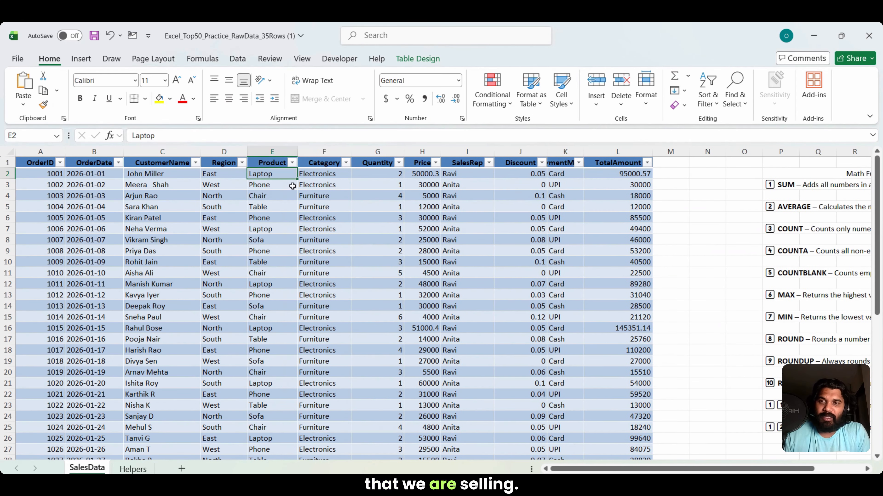
{"action": "key", "text": "Right"}
{"action": "key", "text": "Right"}
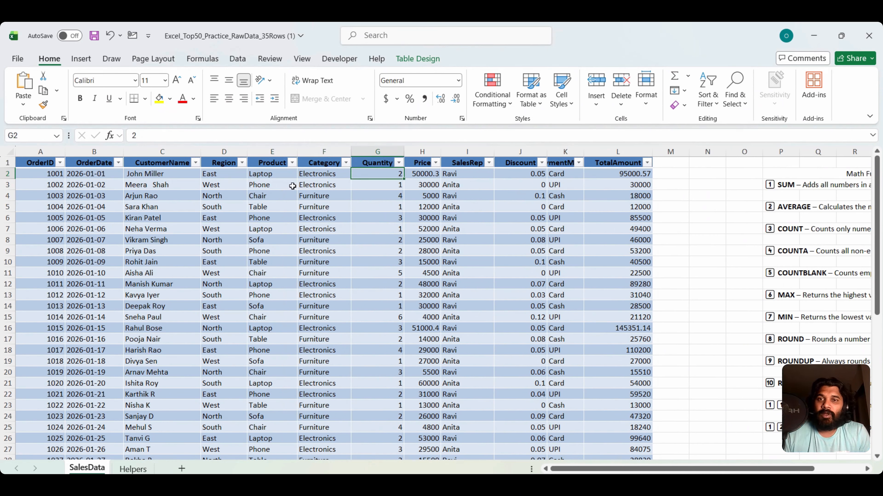
{"action": "key", "text": "Right"}
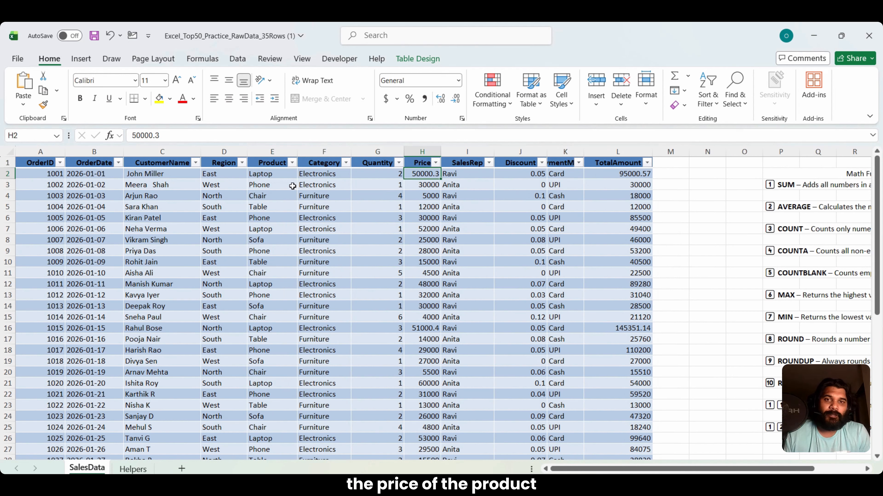
{"action": "key", "text": "Right"}
{"action": "key", "text": "Right"}
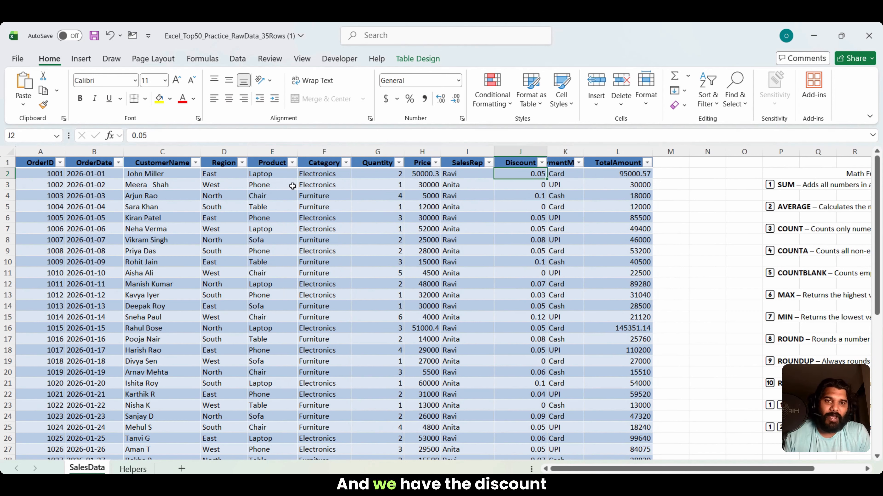
{"action": "double_click", "coordinate": [584, 151]}
{"action": "left_click", "coordinate": [579, 174]}
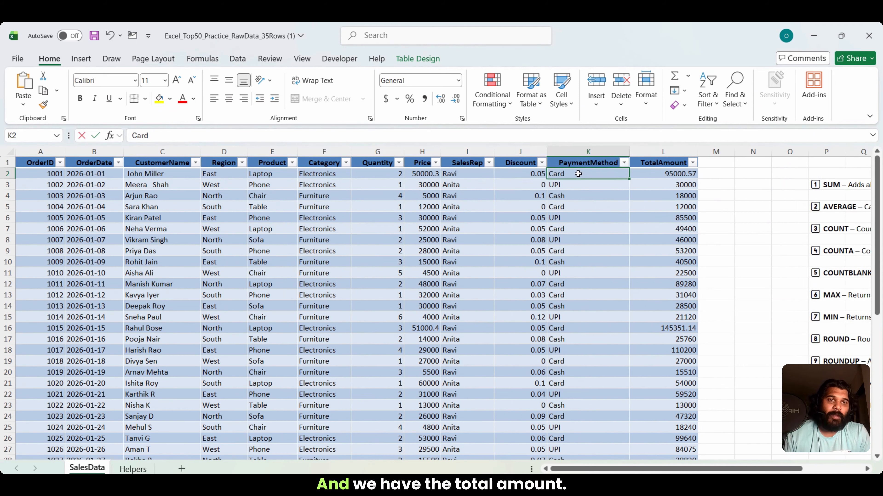
{"action": "type", "text": "0"}
{"action": "key", "text": "Escape"}
Step: Examine the first row's TotalAmount formula with its quantity, price and discount cells, and the Math Functions list beside the table
{"action": "key", "text": "Right"}
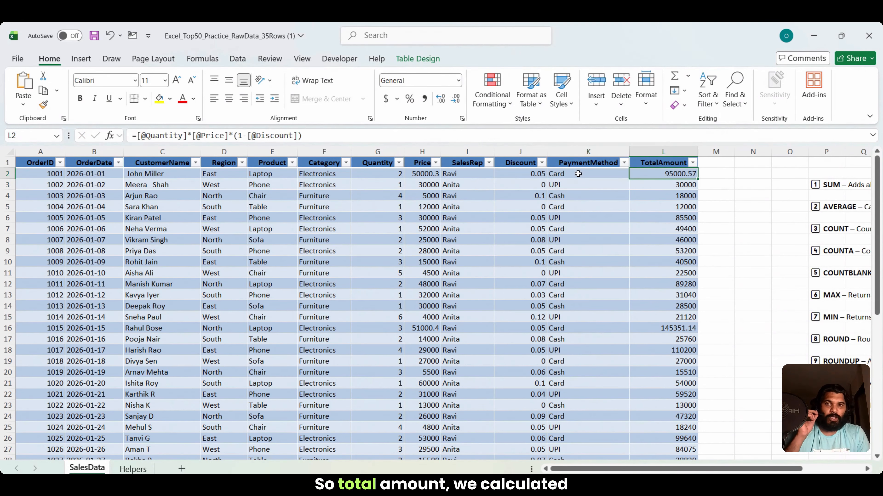
{"action": "left_click", "coordinate": [379, 175]}
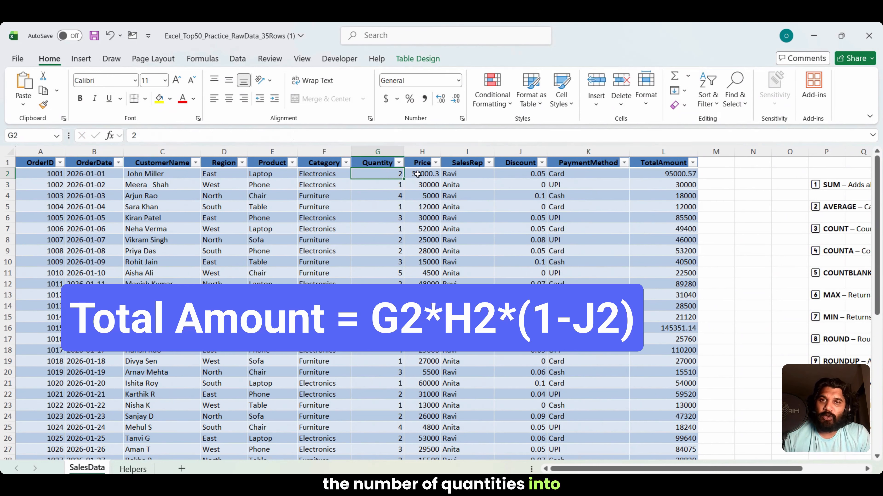
{"action": "left_click", "coordinate": [420, 176]}
{"action": "left_click", "coordinate": [531, 174]}
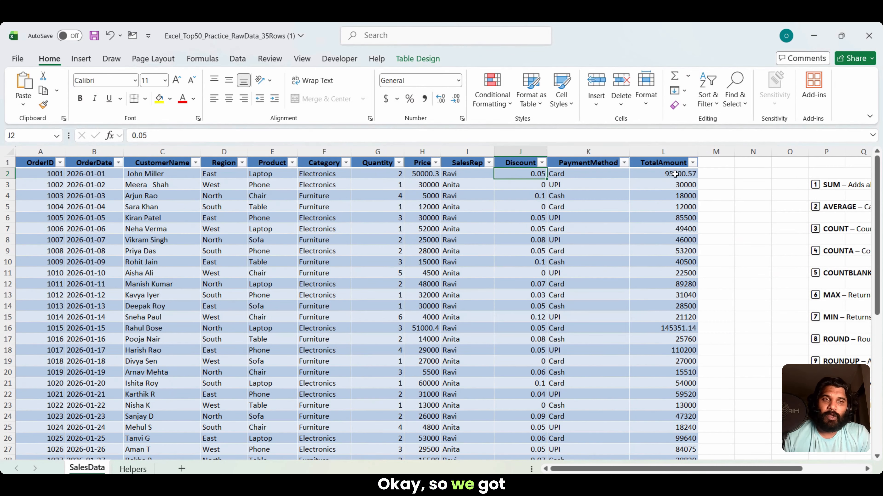
{"action": "key", "text": "Right"}
{"action": "key", "text": "Right"}
{"action": "key", "text": "Right"}
{"action": "key", "text": "Right"}
{"action": "key", "text": "Right"}
{"action": "key", "text": "Right"}
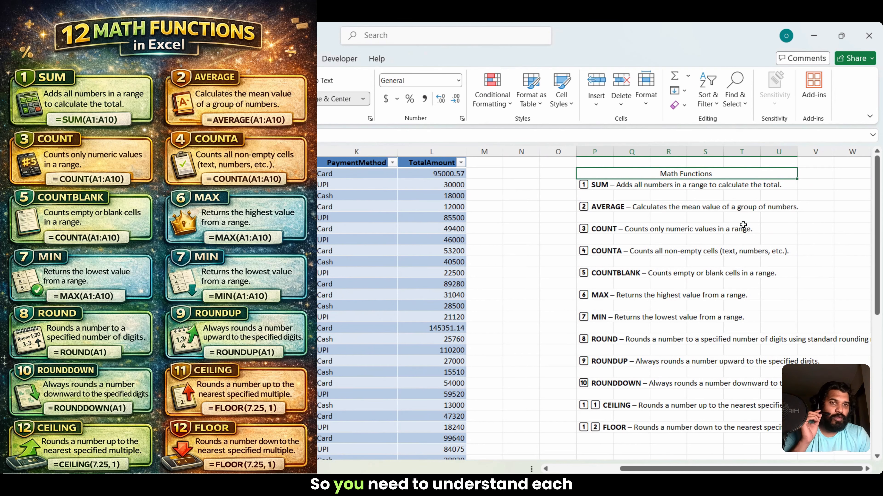
{"action": "key", "text": "Down"}
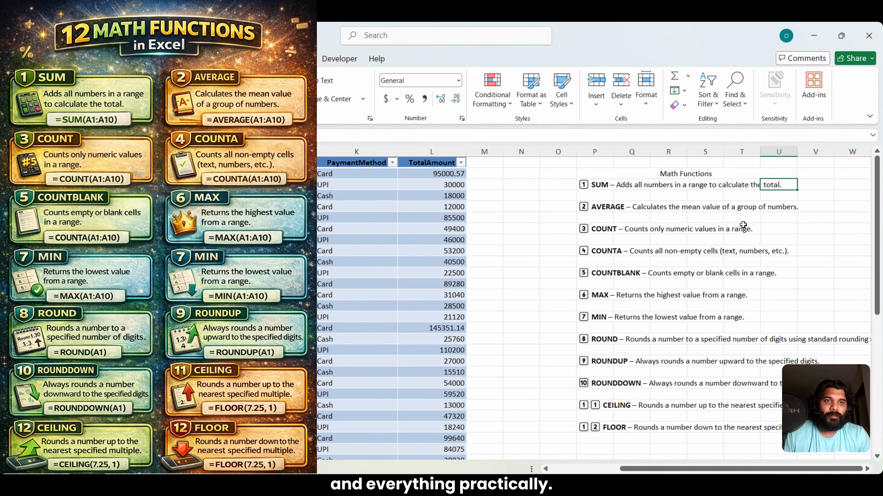
{"action": "key", "text": "Left"}
{"action": "key", "text": "Left"}
{"action": "key", "text": "Left"}
{"action": "key", "text": "Left"}
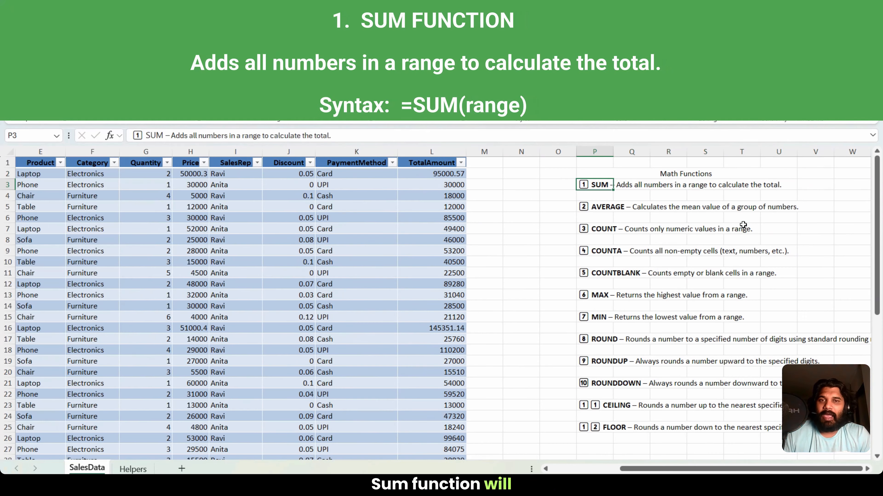
Step: Clear the existing Sum Function and Average Function results in cells L38 and L39 below the table
{"action": "key", "text": "Left"}
{"action": "key", "text": "Left"}
{"action": "key", "text": "Left"}
{"action": "key", "text": "Left"}
{"action": "key", "text": "Up"}
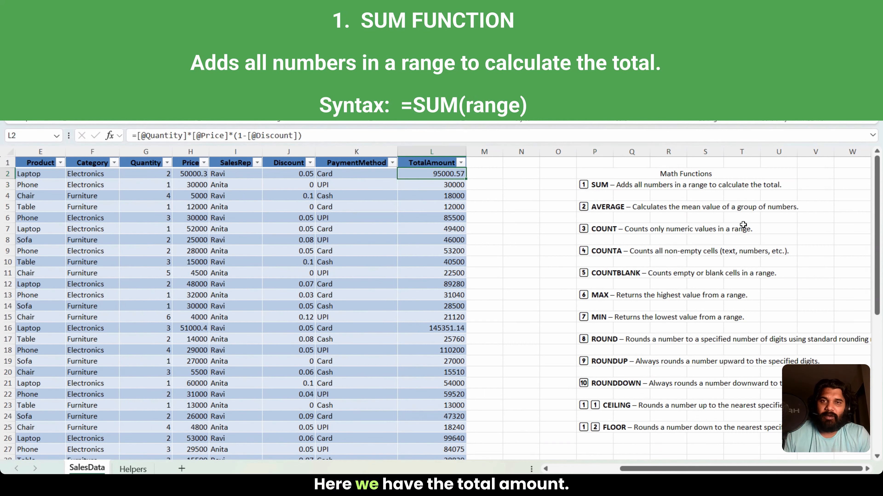
{"action": "key", "text": "ctrl+Down"}
{"action": "key", "text": "Down"}
{"action": "key", "text": "Down"}
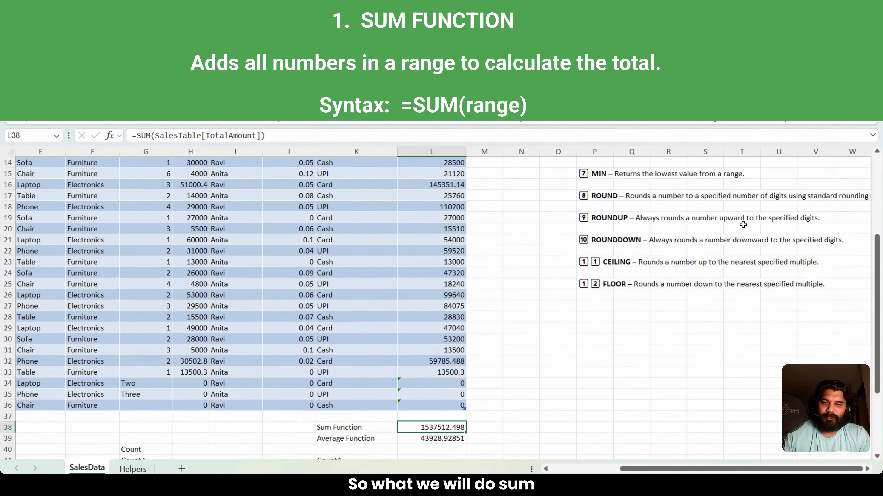
{"action": "key", "text": "Delete"}
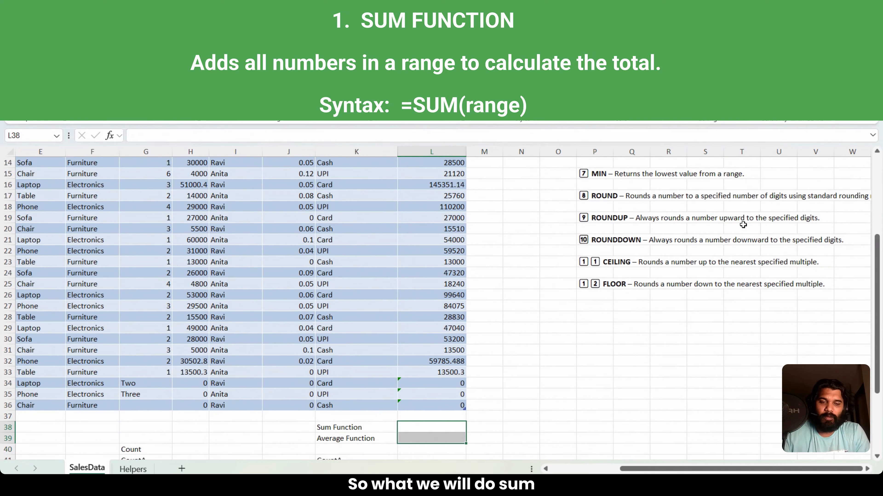
Step: Total the TotalAmount column in L38 with the formula =SUM(L2:L36)
{"action": "type", "text": "=sum("}
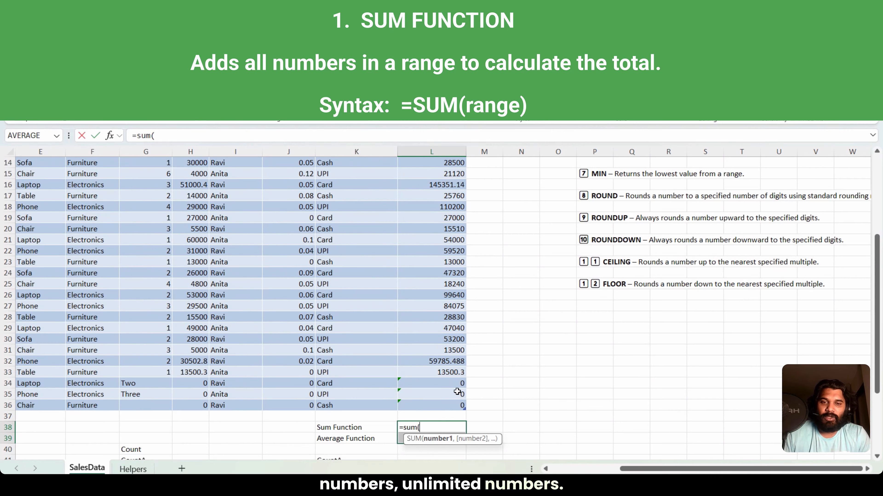
{"action": "left_click", "coordinate": [433, 407]}
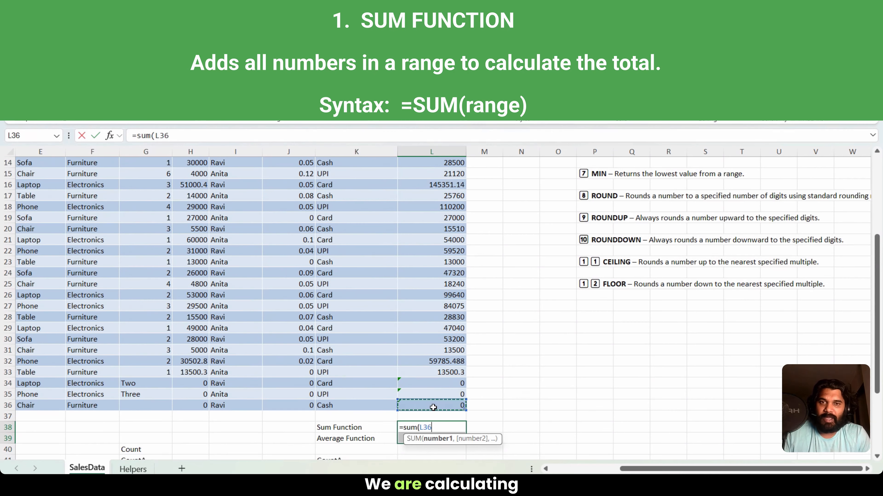
{"action": "key", "text": "ctrl+shift+Up"}
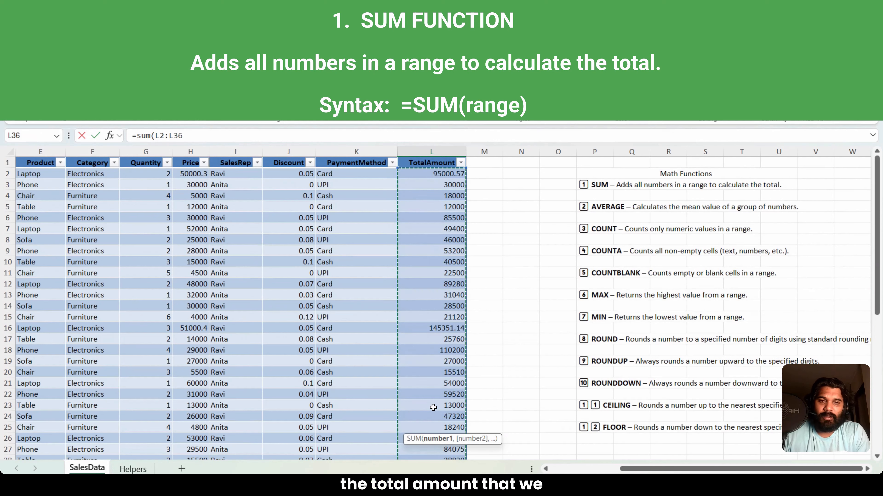
{"action": "type", "text": ")"}
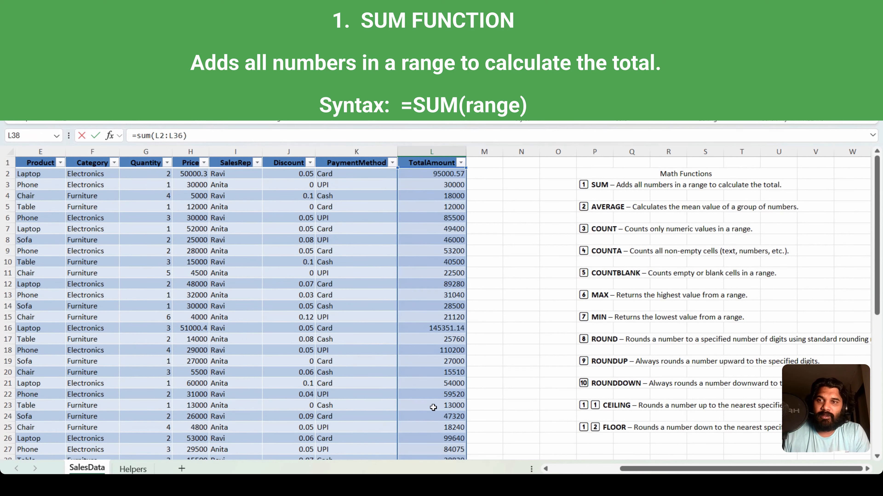
{"action": "key", "text": "Return"}
{"action": "key", "text": "Up"}
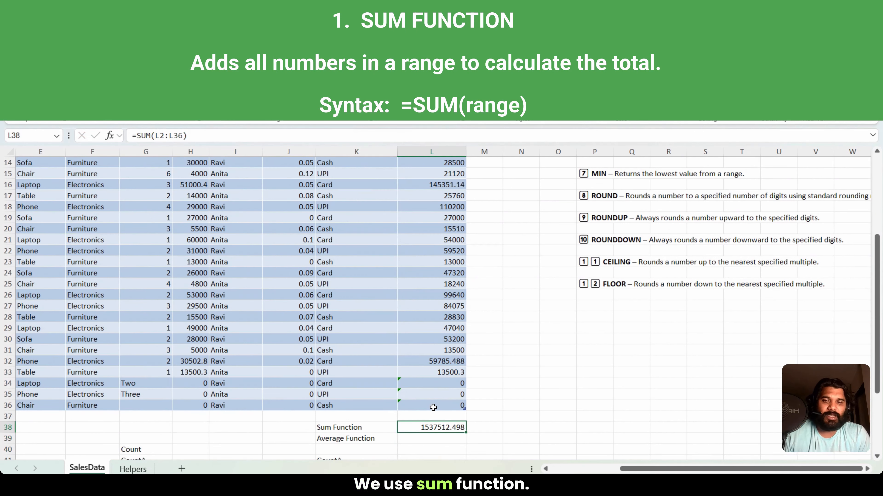
Step: Calculate the average of the TotalAmount column in L39 with =AVERAGE(SalesTable[TotalAmount]) and compare it with the sum above
{"action": "key", "text": "Down"}
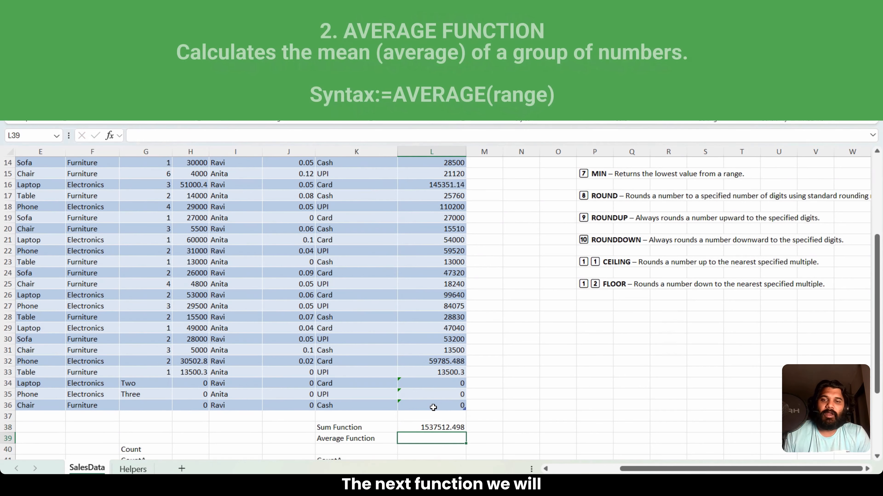
{"action": "key", "text": "Left"}
{"action": "key", "text": "Right"}
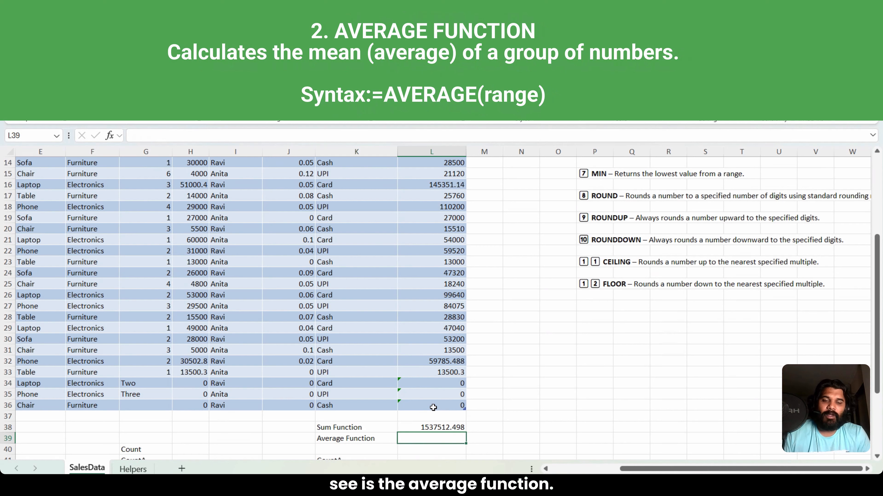
{"action": "type", "text": "=avra"}
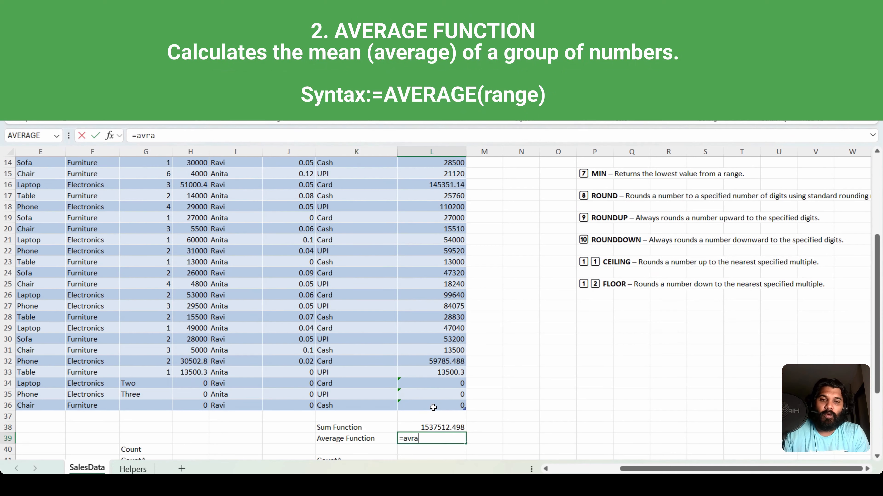
{"action": "key", "text": "BackSpace"}
{"action": "type", "text": "era"}
{"action": "key", "text": "BackSpace"}
{"action": "key", "text": "BackSpace"}
{"action": "key", "text": "BackSpace"}
{"action": "key", "text": "BackSpace"}
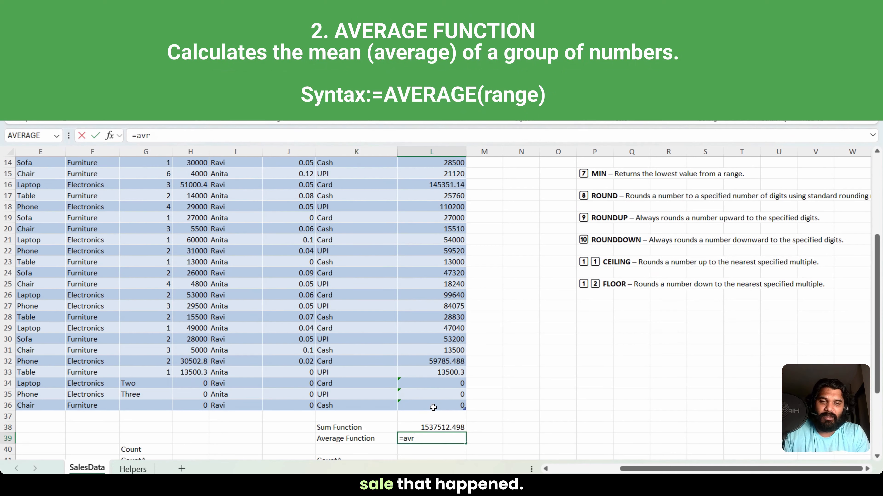
{"action": "type", "text": "erage"}
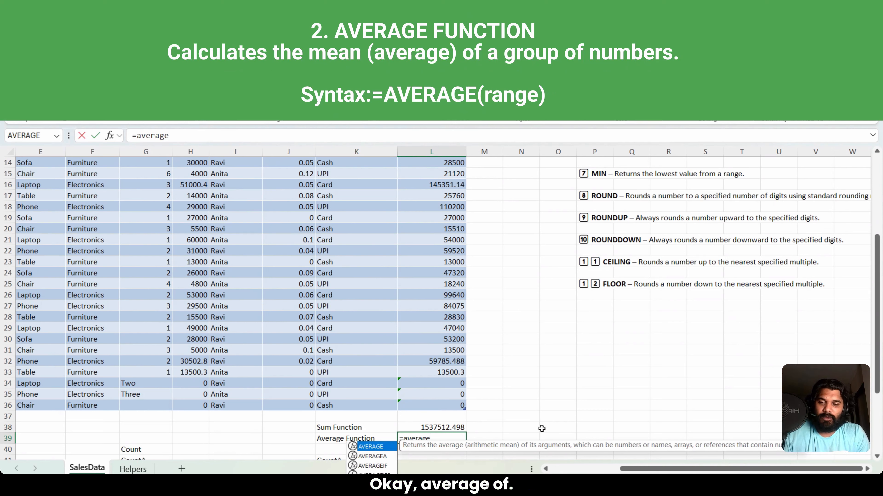
{"action": "key", "text": "Tab"}
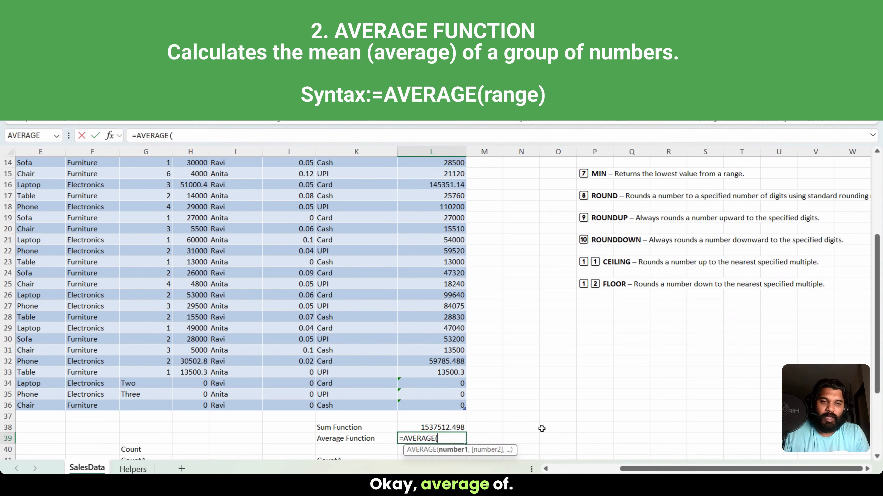
{"action": "key", "text": "Up"}
{"action": "key", "text": "Up"}
{"action": "key", "text": "Up"}
{"action": "key", "text": "ctrl+shift+Up"}
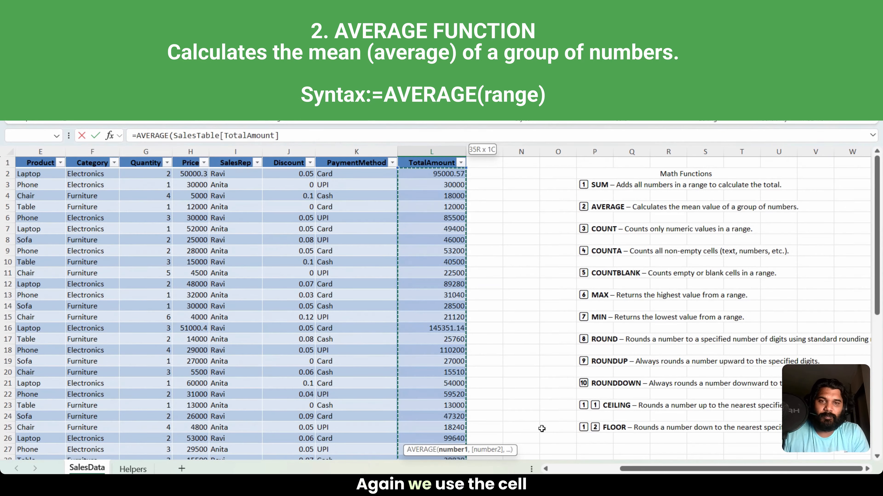
{"action": "type", "text": ")"}
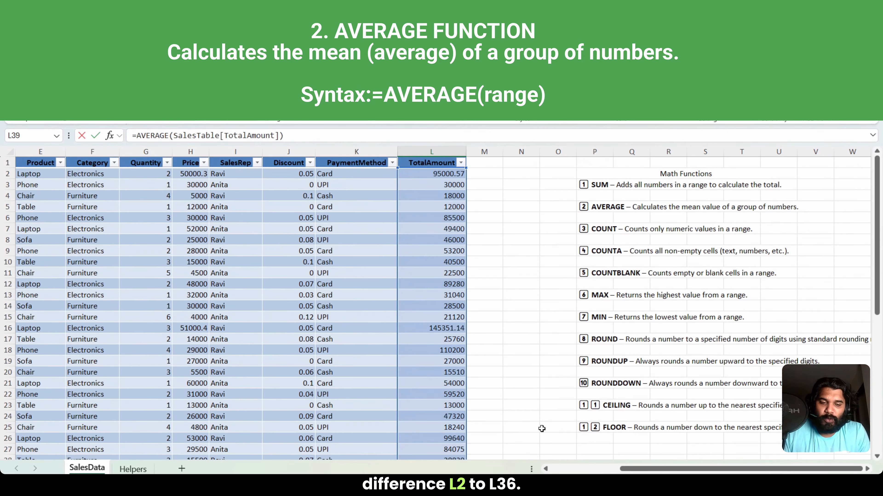
{"action": "key", "text": "Return"}
{"action": "left_click", "coordinate": [432, 439]}
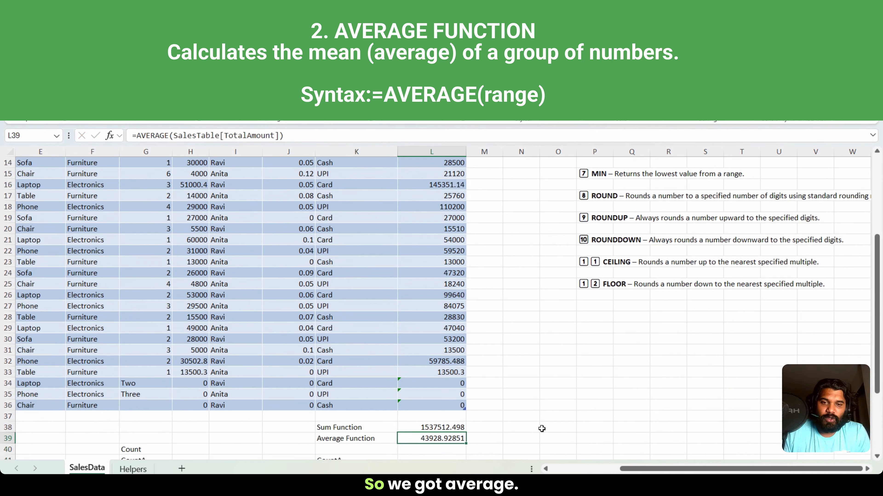
{"action": "left_click", "coordinate": [432, 430]}
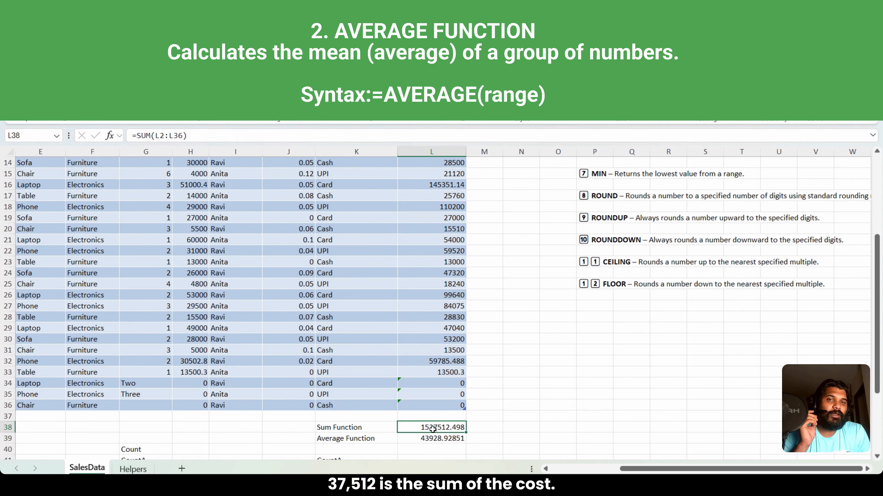
{"action": "key", "text": "Down"}
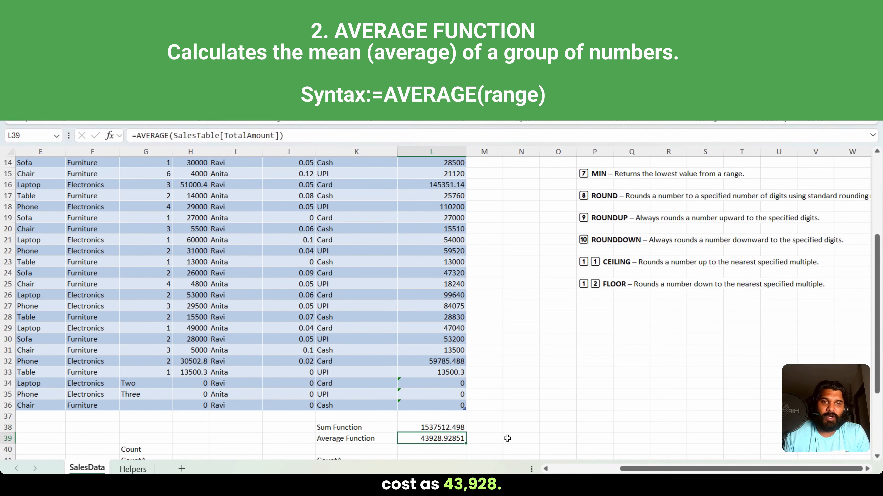
Step: Freeze the sheet's top row so the sales table headers stay in view
{"action": "key", "text": "ctrl+Home"}
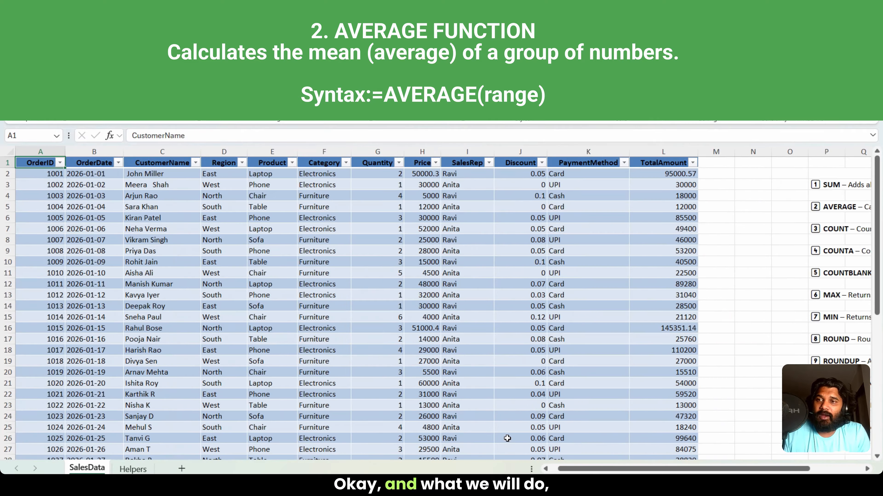
{"action": "key", "text": "ctrl+shift+Right"}
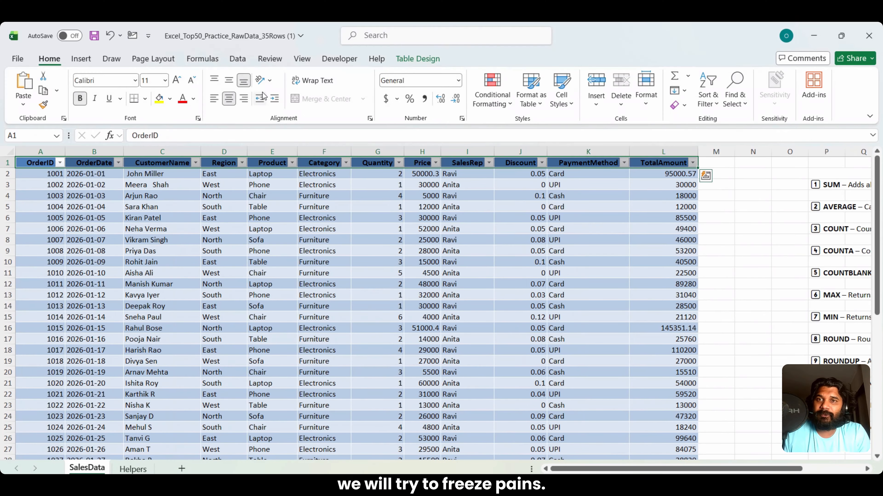
{"action": "left_click", "coordinate": [302, 64]}
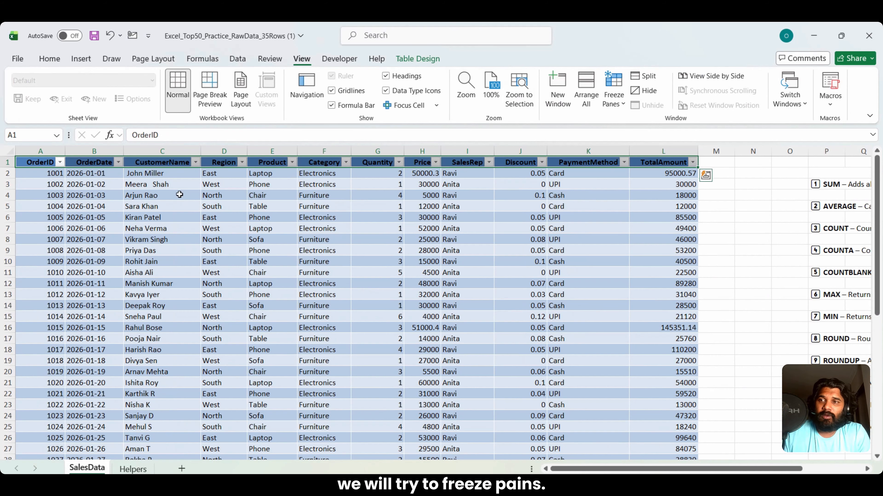
{"action": "left_click", "coordinate": [6, 173]}
{"action": "left_click", "coordinate": [613, 90]}
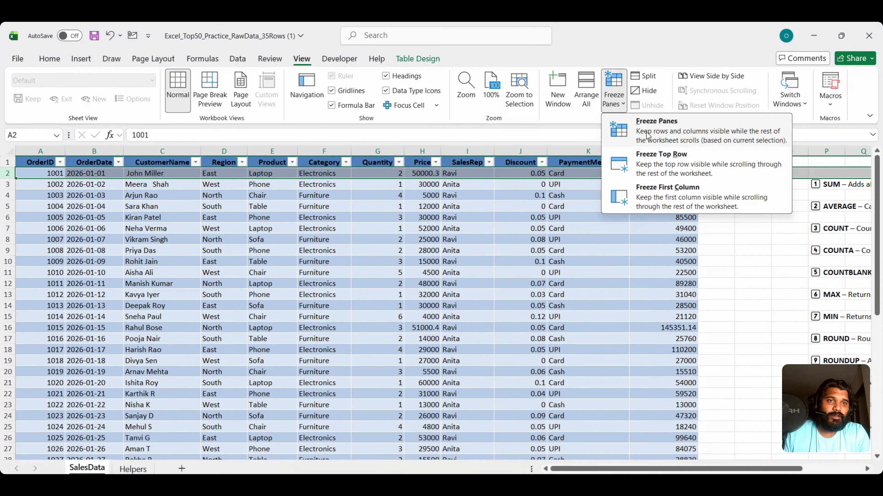
{"action": "left_click", "coordinate": [664, 153]}
Step: Check the frozen headers by jumping to the sheet's last row and back to the function labels below the table
{"action": "left_click", "coordinate": [541, 275]}
{"action": "key", "text": "ctrl+Down"}
{"action": "key", "text": "ctrl+Down"}
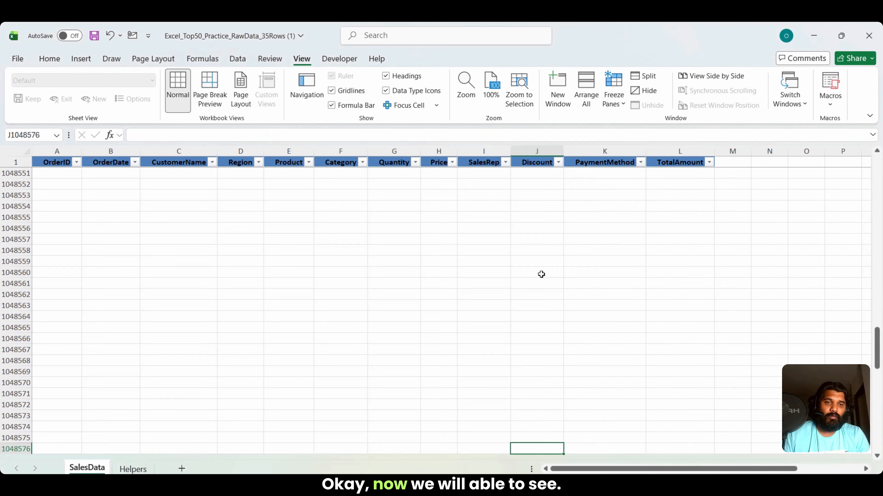
{"action": "key", "text": "ctrl+Up"}
{"action": "scroll", "coordinate": [542, 274], "scroll_direction": "up", "scroll_amount": 2}
{"action": "key", "text": "Down"}
{"action": "key", "text": "Down"}
{"action": "key", "text": "Down"}
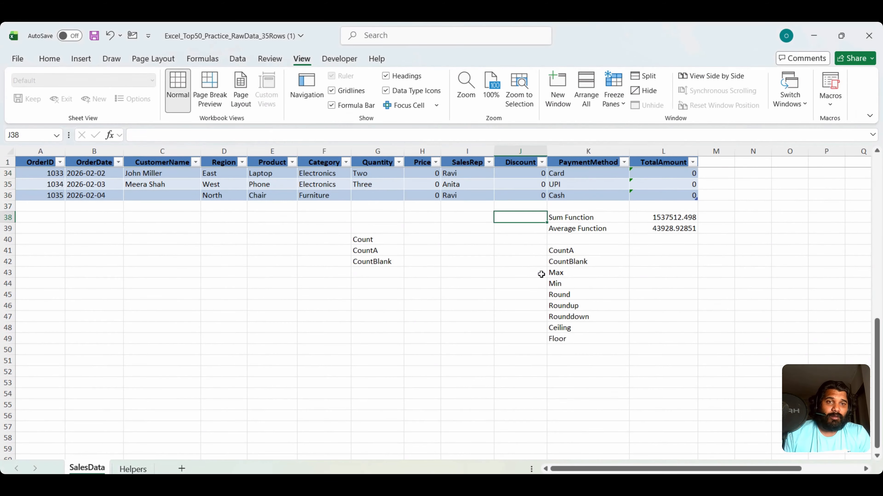
Step: Clear the duplicate CountA and CountBlank labels from cells K41 and K42
{"action": "key", "text": "Right"}
{"action": "key", "text": "Right"}
{"action": "key", "text": "Down"}
{"action": "key", "text": "Up"}
{"action": "key", "text": "Left"}
{"action": "key", "text": "Left"}
{"action": "key", "text": "Down"}
{"action": "key", "text": "Down"}
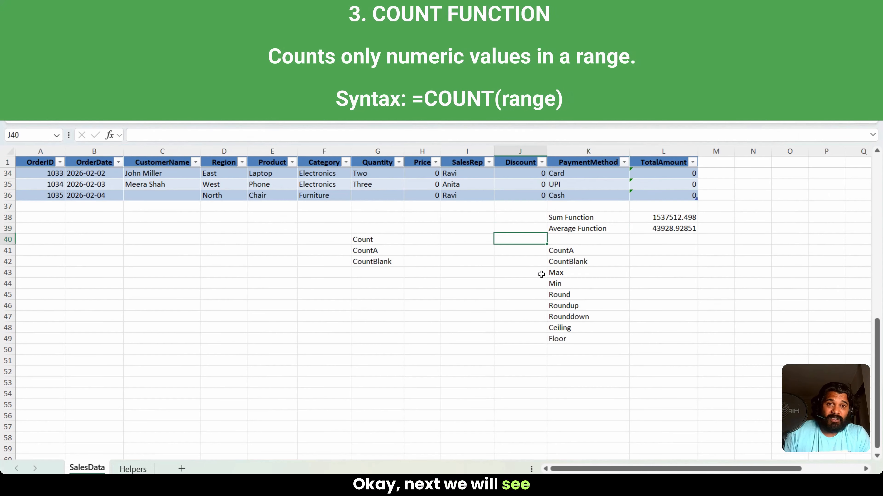
{"action": "key", "text": "Right"}
{"action": "key", "text": "shift+Down"}
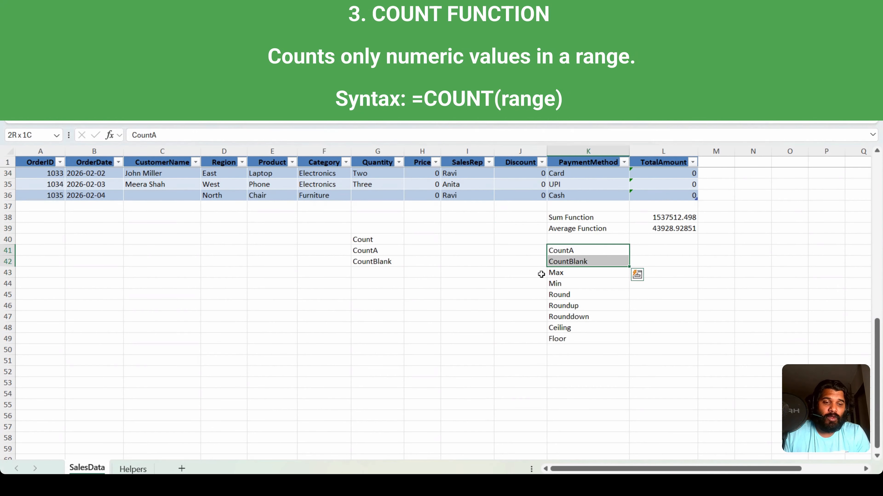
{"action": "key", "text": "Delete"}
Step: Examine the Quantity column's data rows from G2 to G36 to see which kinds of entries it contains
{"action": "key", "text": "Left"}
{"action": "key", "text": "Left"}
{"action": "key", "text": "Left"}
{"action": "key", "text": "Left"}
{"action": "key", "text": "Up"}
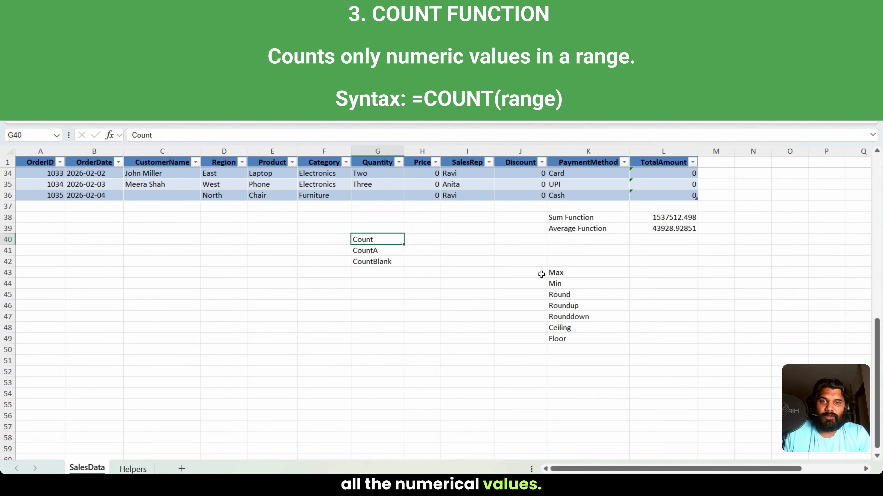
{"action": "key", "text": "Up"}
{"action": "key", "text": "Up"}
{"action": "key", "text": "Up"}
{"action": "key", "text": "Up"}
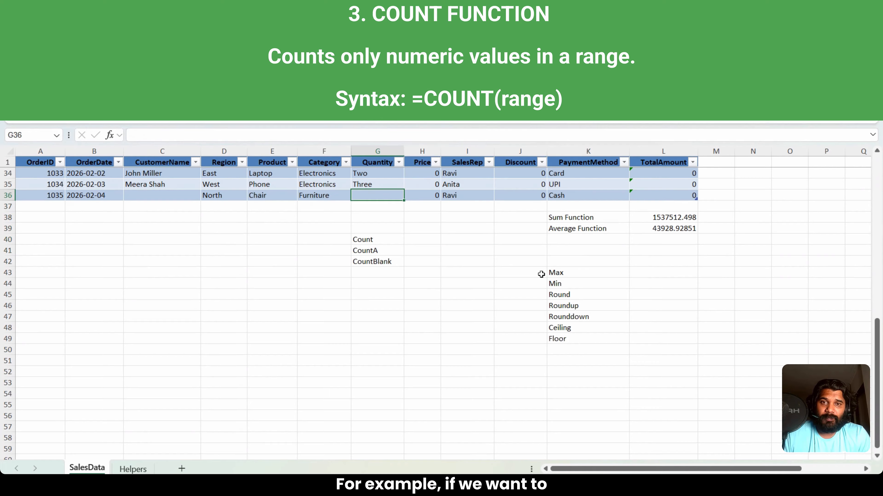
{"action": "key", "text": "Up"}
{"action": "key", "text": "Up"}
{"action": "key", "text": "Up"}
{"action": "key", "text": "Up"}
{"action": "key", "text": "Up"}
{"action": "key", "text": "Up"}
{"action": "key", "text": "Up"}
{"action": "key", "text": "Up"}
{"action": "key", "text": "Up"}
{"action": "key", "text": "Up"}
{"action": "key", "text": "Up"}
{"action": "key", "text": "Up"}
{"action": "key", "text": "Up"}
{"action": "key", "text": "Up"}
{"action": "key", "text": "Up"}
{"action": "key", "text": "Up"}
{"action": "key", "text": "Up"}
{"action": "key", "text": "Up"}
{"action": "key", "text": "Up"}
{"action": "key", "text": "Up"}
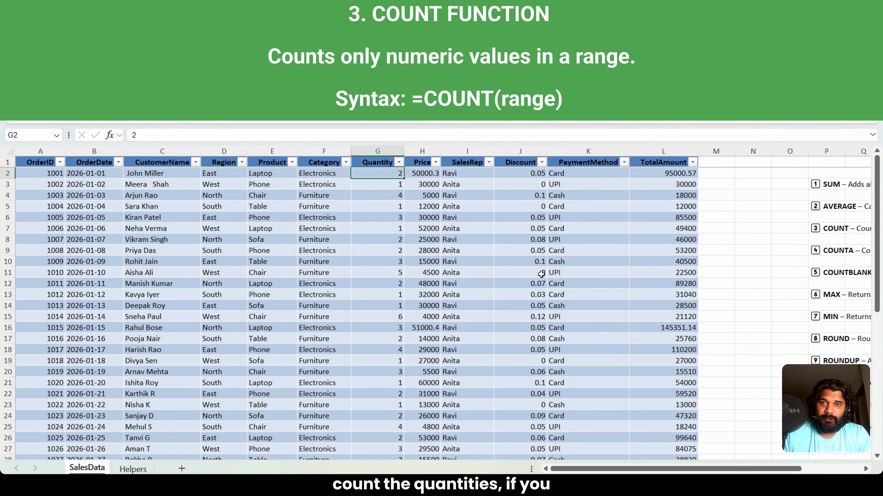
{"action": "key", "text": "ctrl+shift+Down"}
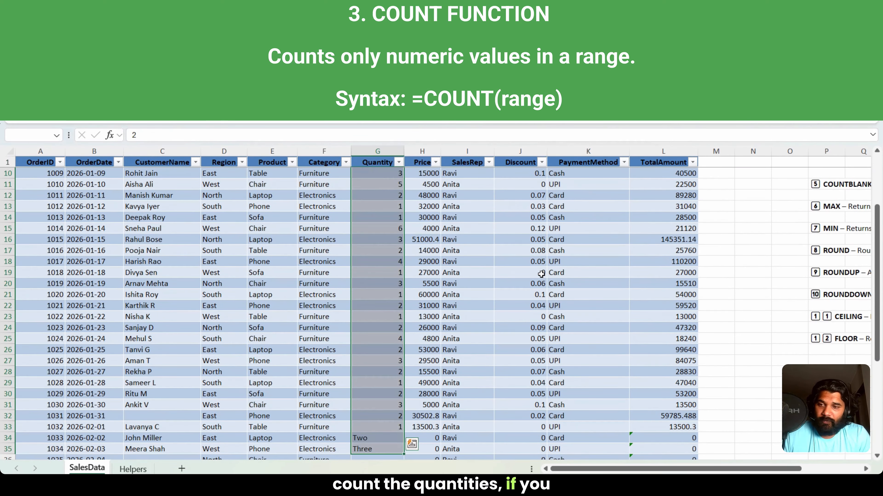
{"action": "key", "text": "ctrl+q"}
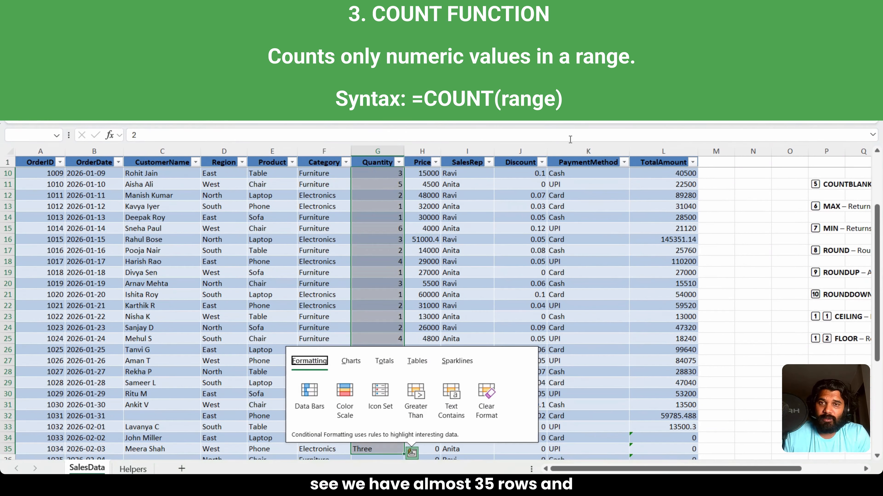
{"action": "left_click", "coordinate": [385, 199]}
{"action": "key", "text": "Up"}
{"action": "key", "text": "Up"}
{"action": "key", "text": "Up"}
{"action": "key", "text": "Up"}
{"action": "key", "text": "Up"}
{"action": "key", "text": "Up"}
{"action": "key", "text": "Up"}
{"action": "key", "text": "Up"}
{"action": "key", "text": "Up"}
{"action": "key", "text": "Up"}
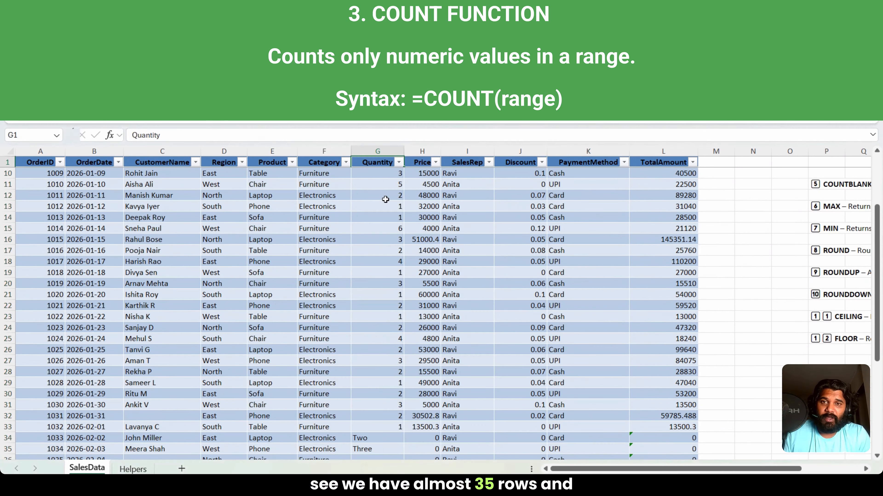
{"action": "key", "text": "ctrl+shift+Down"}
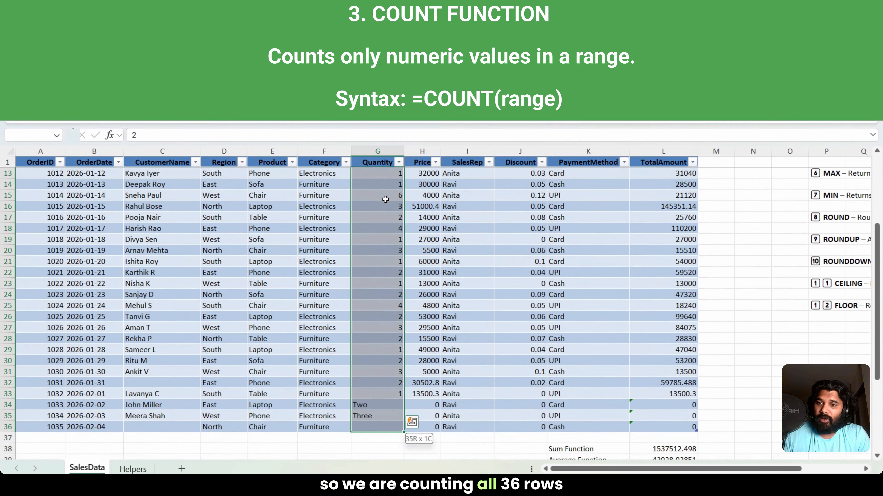
Step: Count the numeric values of the Quantity column in H40 with the formula =COUNT(SalesTable[Quantity])
{"action": "key", "text": "Down"}
{"action": "key", "text": "Down"}
{"action": "key", "text": "Down"}
{"action": "key", "text": "Down"}
{"action": "key", "text": "Down"}
{"action": "key", "text": "Down"}
{"action": "key", "text": "ctrl+Down"}
{"action": "key", "text": "Down"}
{"action": "key", "text": "Down"}
{"action": "key", "text": "Down"}
{"action": "key", "text": "Down"}
{"action": "key", "text": "Down"}
{"action": "key", "text": "Down"}
{"action": "key", "text": "Down"}
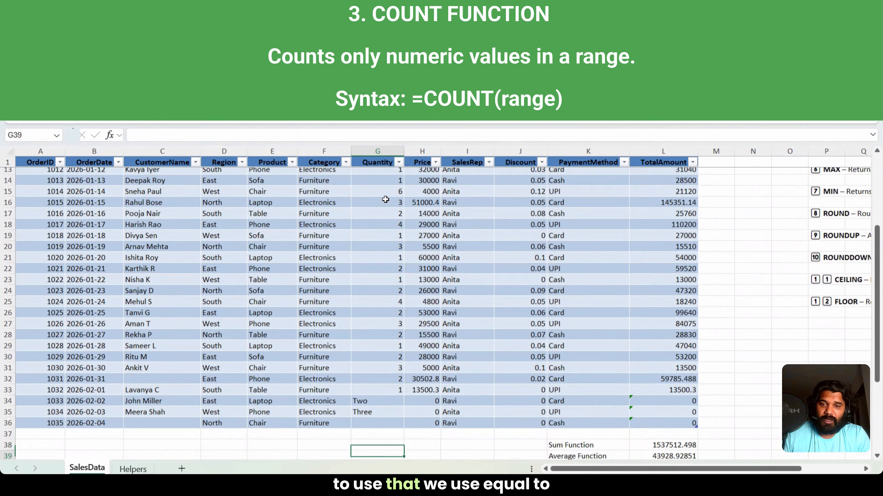
{"action": "key", "text": "Up"}
{"action": "key", "text": "Up"}
{"action": "key", "text": "Right"}
{"action": "type", "text": "=count("}
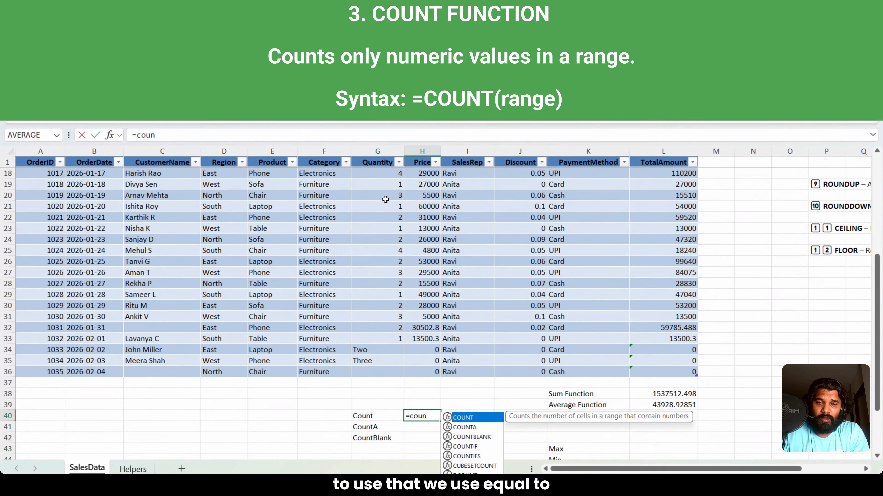
{"action": "key", "text": "Up"}
{"action": "key", "text": "Up"}
{"action": "key", "text": "Up"}
{"action": "key", "text": "Up"}
{"action": "key", "text": "Left"}
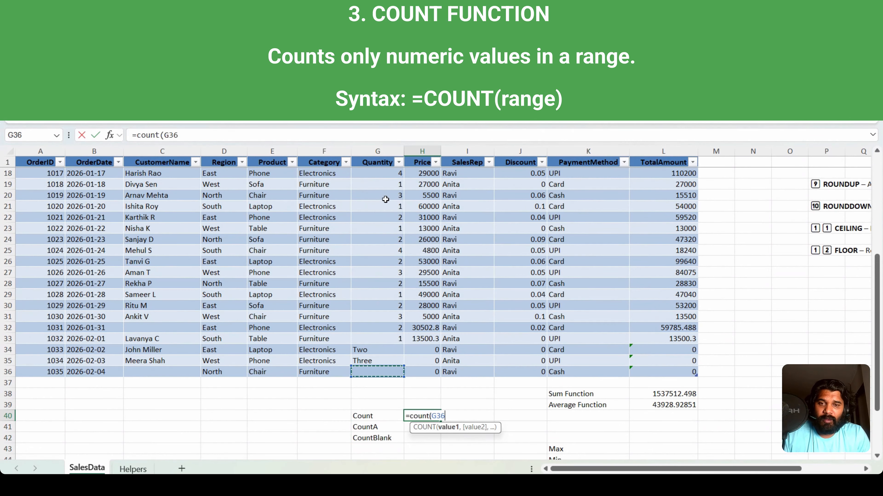
{"action": "key", "text": "shift+Up"}
{"action": "key", "text": "shift+Up"}
{"action": "key", "text": "ctrl+shift+Up"}
{"action": "key", "text": "ctrl+shift+Down"}
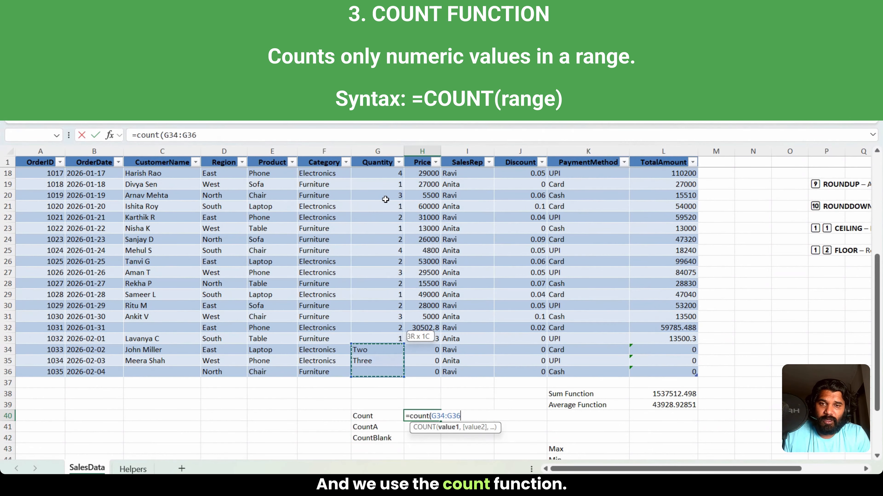
{"action": "key", "text": "ctrl+shift+Up"}
{"action": "key", "text": "shift+Down"}
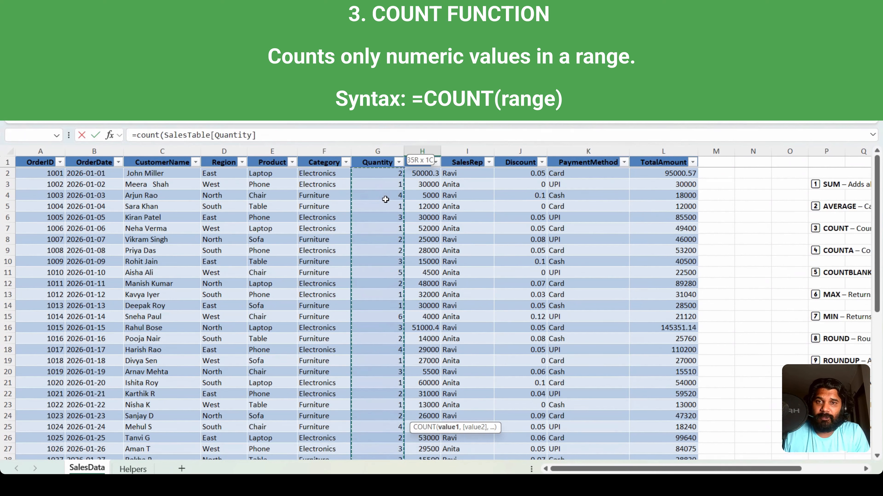
{"action": "key", "text": "Return"}
{"action": "key", "text": "Up"}
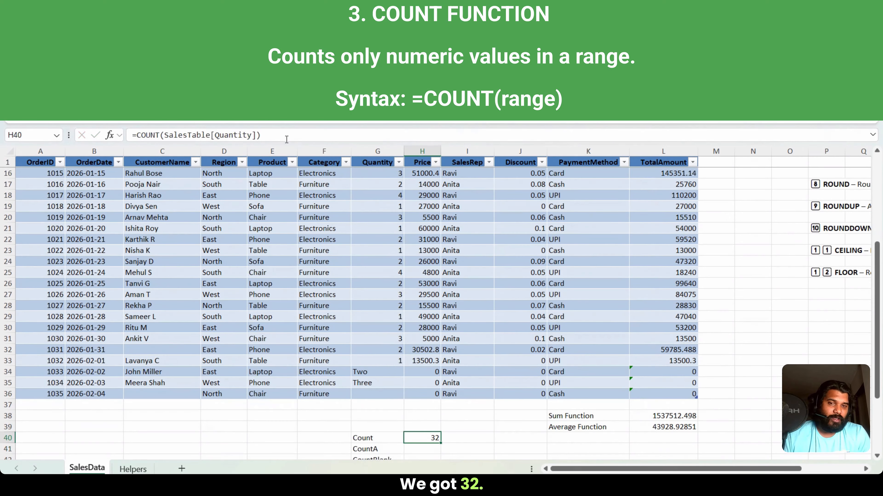
Step: Compare the COUNT result with the Quantity column's entries, checking cells G34 to G36 and the whole range G2:G36
{"action": "key", "text": "Up"}
{"action": "key", "text": "Up"}
{"action": "key", "text": "Up"}
{"action": "key", "text": "Up"}
{"action": "key", "text": "Up"}
{"action": "key", "text": "Up"}
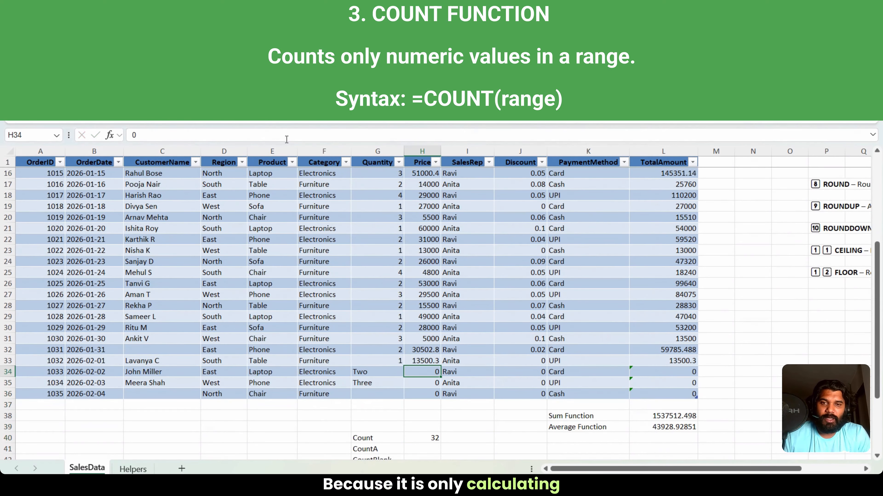
{"action": "key", "text": "Left"}
{"action": "key", "text": "Up"}
{"action": "key", "text": "Up"}
{"action": "key", "text": "Up"}
{"action": "key", "text": "Up"}
{"action": "key", "text": "Up"}
{"action": "key", "text": "Up"}
{"action": "key", "text": "Up"}
{"action": "key", "text": "Up"}
{"action": "key", "text": "Up"}
{"action": "key", "text": "Up"}
{"action": "key", "text": "Up"}
{"action": "key", "text": "Up"}
{"action": "key", "text": "Up"}
{"action": "key", "text": "Up"}
{"action": "key", "text": "Up"}
{"action": "key", "text": "Up"}
{"action": "key", "text": "Up"}
{"action": "key", "text": "Up"}
{"action": "key", "text": "Down"}
{"action": "key", "text": "Down"}
{"action": "key", "text": "Down"}
{"action": "key", "text": "Down"}
{"action": "key", "text": "Down"}
{"action": "key", "text": "Down"}
{"action": "key", "text": "Down"}
{"action": "key", "text": "Down"}
{"action": "key", "text": "Down"}
{"action": "key", "text": "Down"}
{"action": "key", "text": "Down"}
{"action": "key", "text": "Down"}
{"action": "key", "text": "Down"}
{"action": "key", "text": "Down"}
{"action": "key", "text": "Down"}
{"action": "key", "text": "Down"}
{"action": "key", "text": "Down"}
{"action": "key", "text": "Down"}
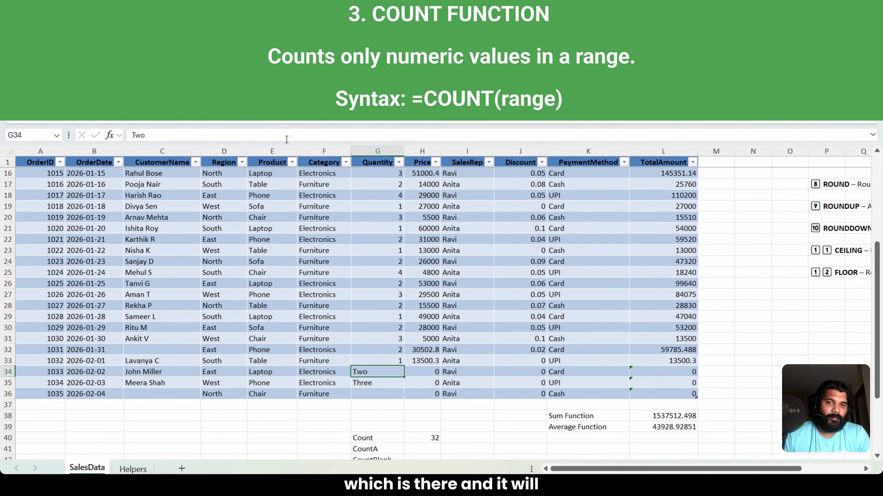
{"action": "key", "text": "Down"}
{"action": "key", "text": "Down"}
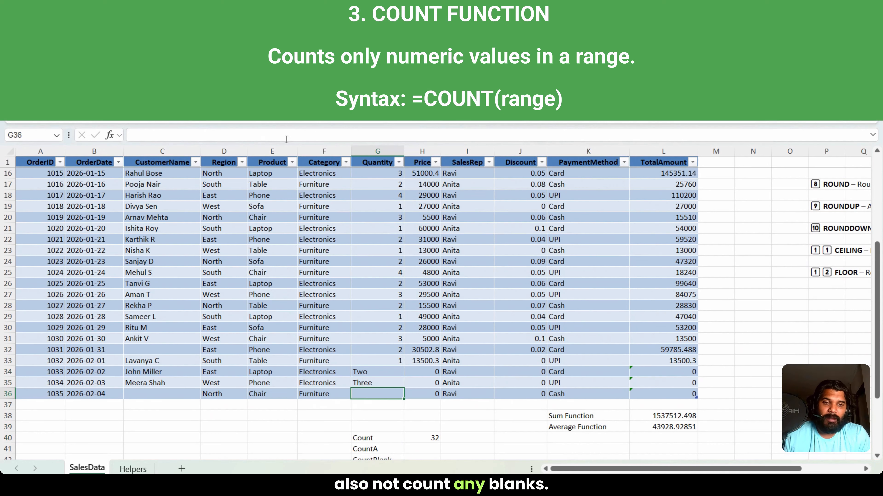
{"action": "key", "text": "Up"}
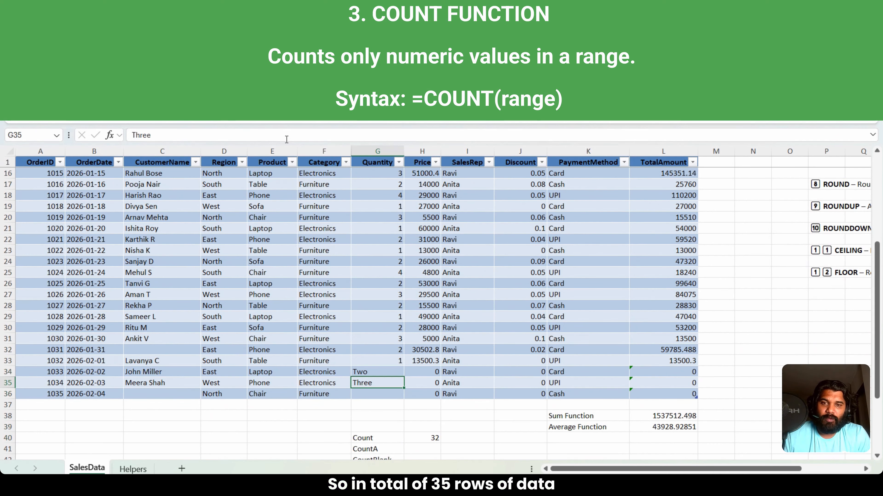
{"action": "key", "text": "Up"}
{"action": "key", "text": "Up"}
{"action": "key", "text": "Up"}
{"action": "key", "text": "Up"}
{"action": "key", "text": "Up"}
{"action": "key", "text": "Up"}
{"action": "key", "text": "Up"}
{"action": "key", "text": "Up"}
{"action": "key", "text": "Up"}
{"action": "key", "text": "Up"}
{"action": "key", "text": "Up"}
{"action": "key", "text": "Up"}
{"action": "key", "text": "Up"}
{"action": "key", "text": "Up"}
{"action": "key", "text": "Up"}
{"action": "key", "text": "Up"}
{"action": "key", "text": "Up"}
{"action": "key", "text": "Up"}
{"action": "key", "text": "Up"}
{"action": "key", "text": "Up"}
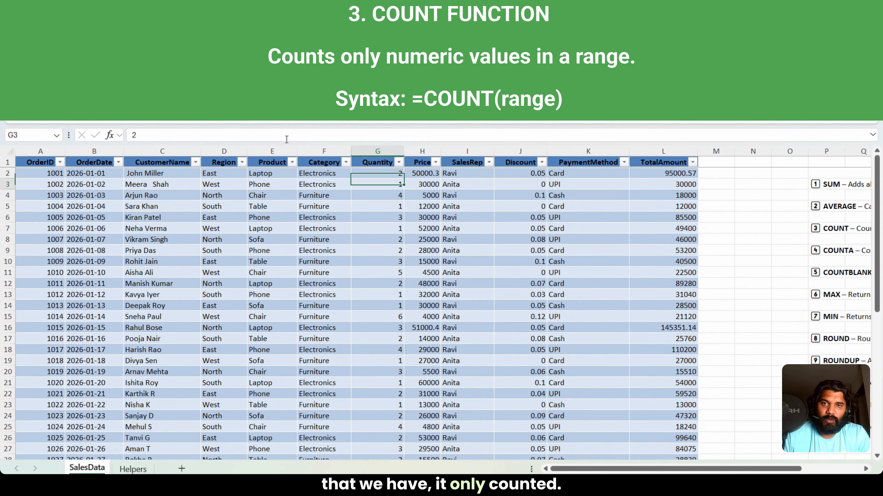
{"action": "key", "text": "Up"}
{"action": "key", "text": "ctrl+shift+Down"}
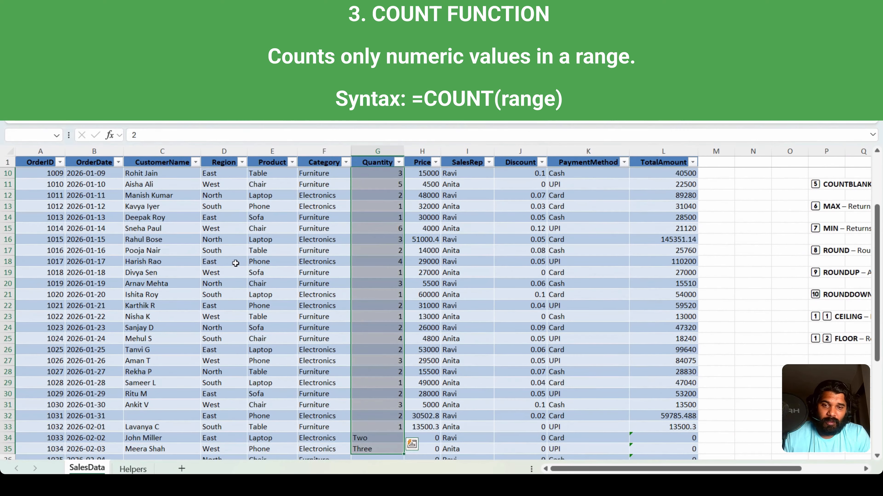
{"action": "key", "text": "shift+Down"}
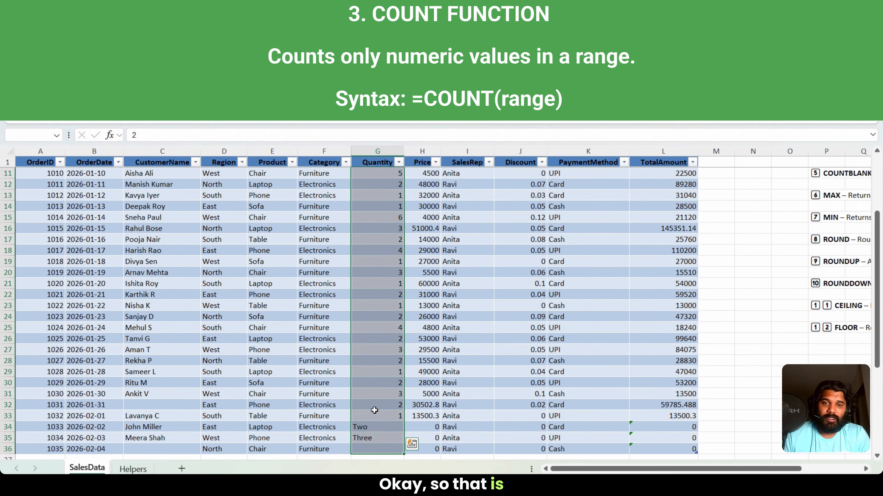
Step: Count the non-empty Quantity cells in H41 with =COUNTA(SalesTable[Quantity]) and compare the result with COUNT and the entry in G34
{"action": "key", "text": "Down"}
{"action": "key", "text": "Down"}
{"action": "key", "text": "Down"}
{"action": "key", "text": "Down"}
{"action": "key", "text": "Down"}
{"action": "key", "text": "Down"}
{"action": "key", "text": "Down"}
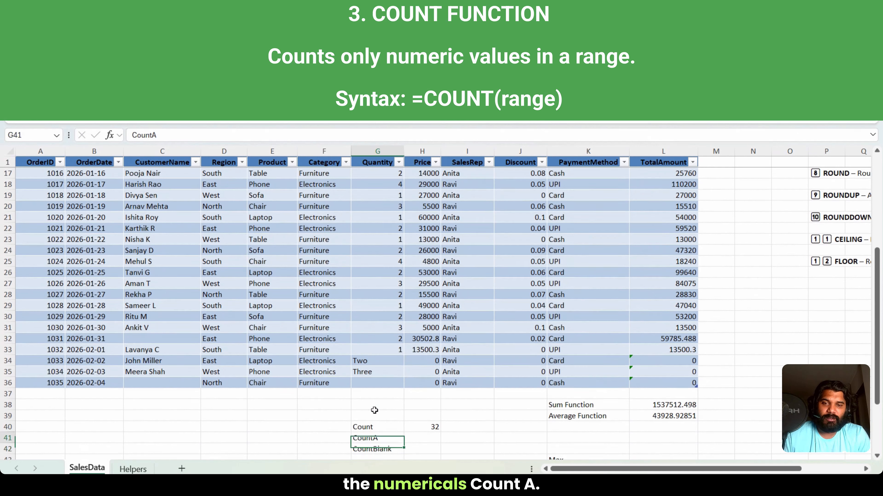
{"action": "key", "text": "Right"}
{"action": "type", "text": "=coun"}
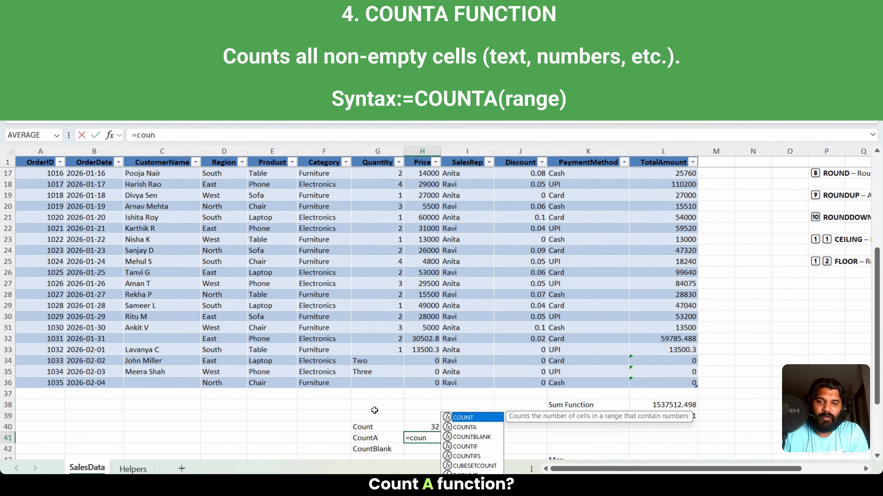
{"action": "type", "text": "ta("}
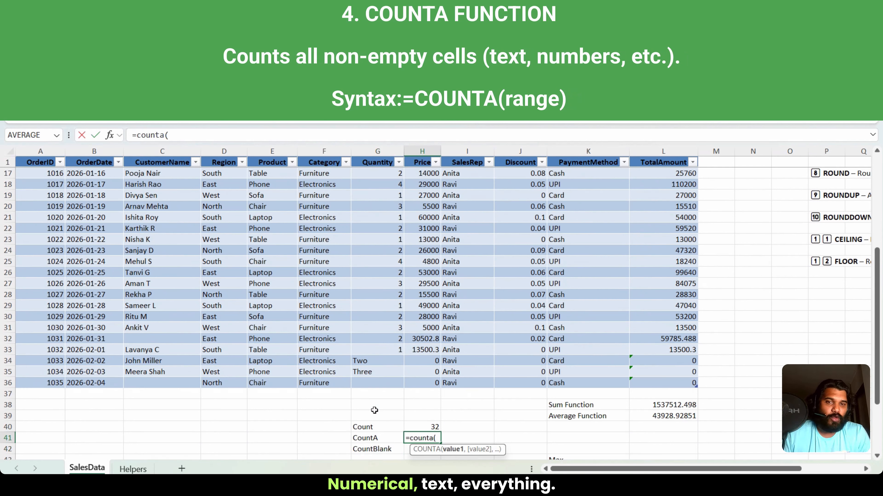
{"action": "key", "text": "Up"}
{"action": "key", "text": "Up"}
{"action": "key", "text": "Up"}
{"action": "key", "text": "Up"}
{"action": "key", "text": "Up"}
{"action": "key", "text": "Left"}
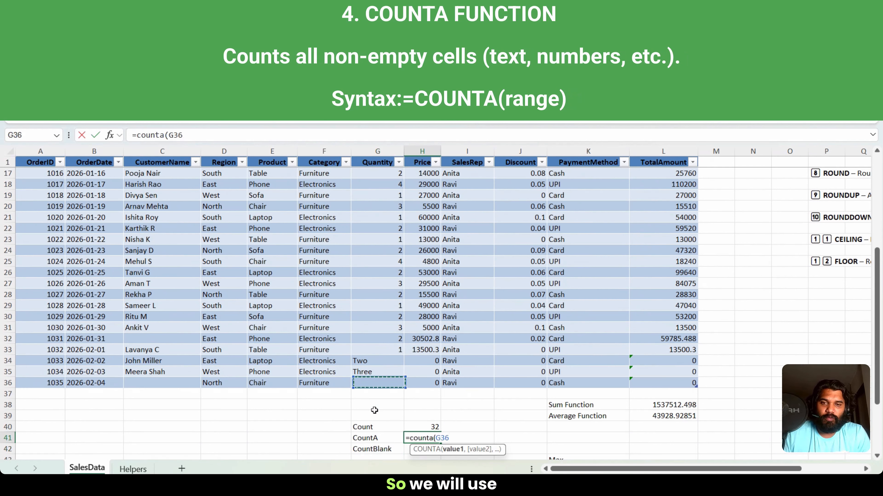
{"action": "key", "text": "Up"}
{"action": "key", "text": "Down"}
{"action": "key", "text": "shift+Up"}
{"action": "key", "text": "shift+Up"}
{"action": "key", "text": "ctrl+shift+Up"}
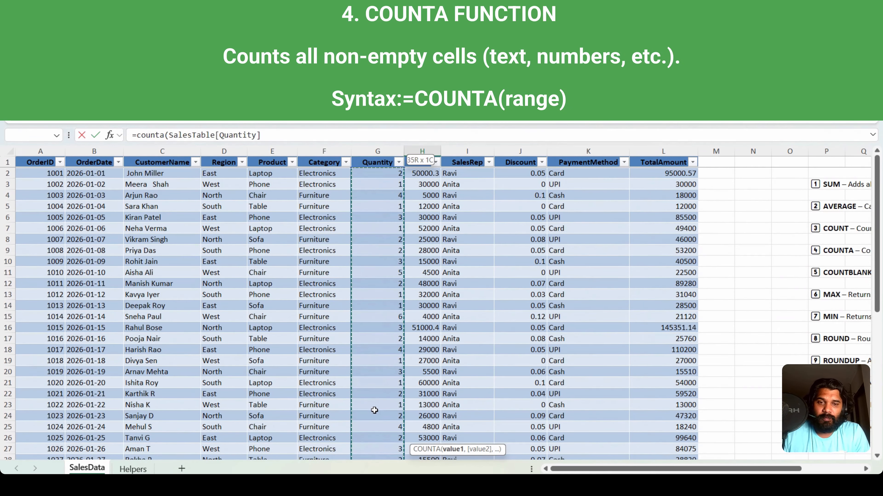
{"action": "type", "text": ")"}
{"action": "key", "text": "Return"}
{"action": "key", "text": "Up"}
{"action": "key", "text": "Up"}
{"action": "key", "text": "Up"}
{"action": "key", "text": "Up"}
{"action": "key", "text": "Up"}
{"action": "key", "text": "Up"}
{"action": "key", "text": "Up"}
{"action": "key", "text": "Up"}
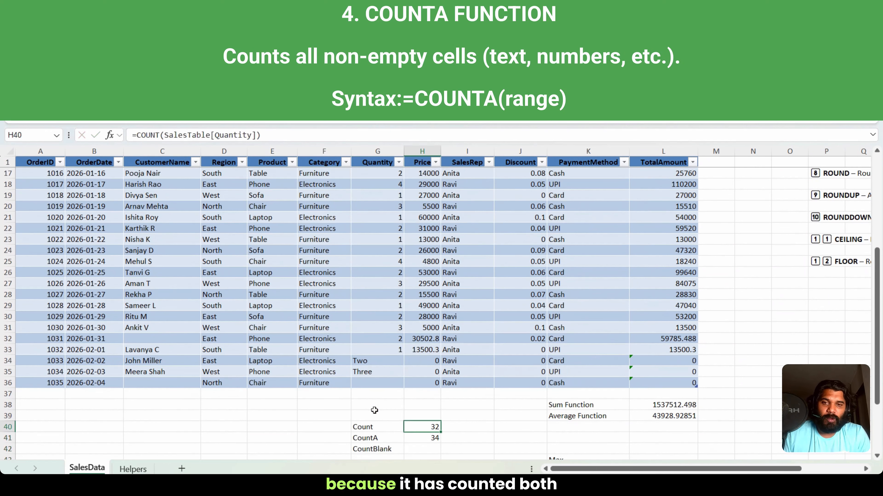
{"action": "key", "text": "Left"}
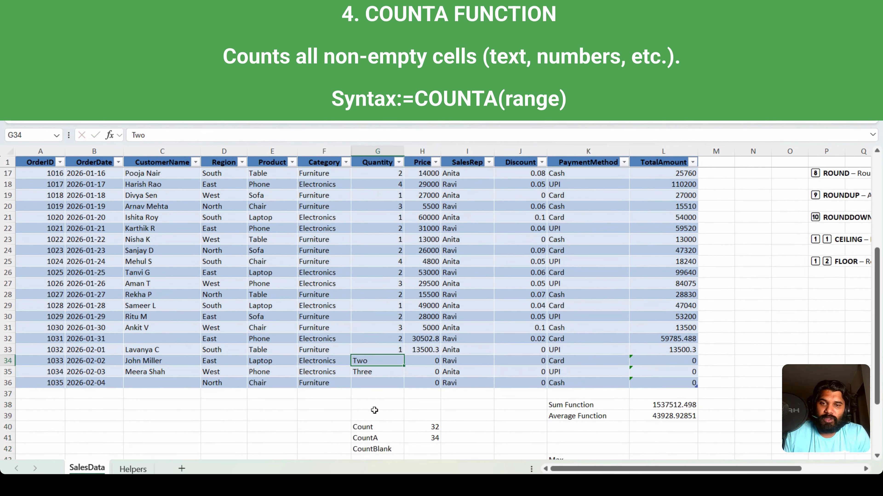
Step: Check the Quantity entries in G34:G35 and cell G36 against the COUNTA result
{"action": "key", "text": "shift+Down"}
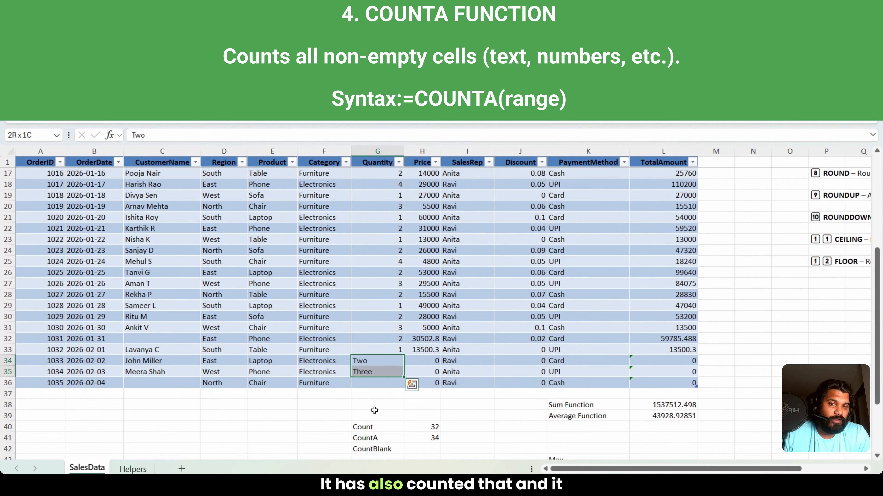
{"action": "key", "text": "Down"}
{"action": "key", "text": "Down"}
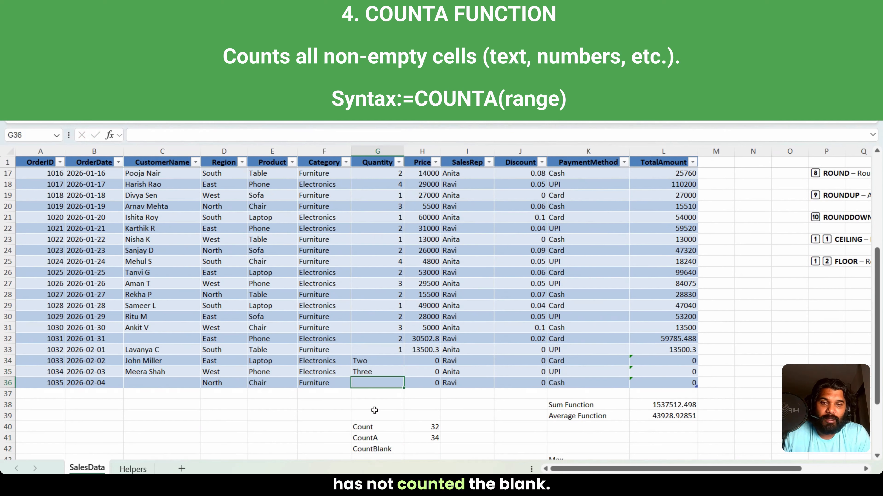
Step: Count the empty Quantity cells in H42 with the formula =COUNTBLANK(SalesTable[Quantity])
{"action": "key", "text": "Down"}
{"action": "key", "text": "Down"}
{"action": "key", "text": "Down"}
{"action": "key", "text": "Down"}
{"action": "key", "text": "Down"}
{"action": "key", "text": "Down"}
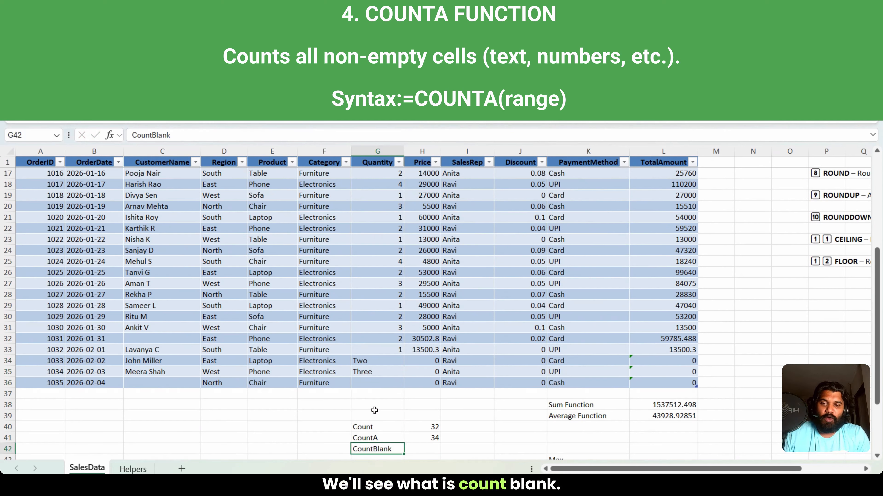
{"action": "key", "text": "Right"}
{"action": "type", "text": "=countblank("}
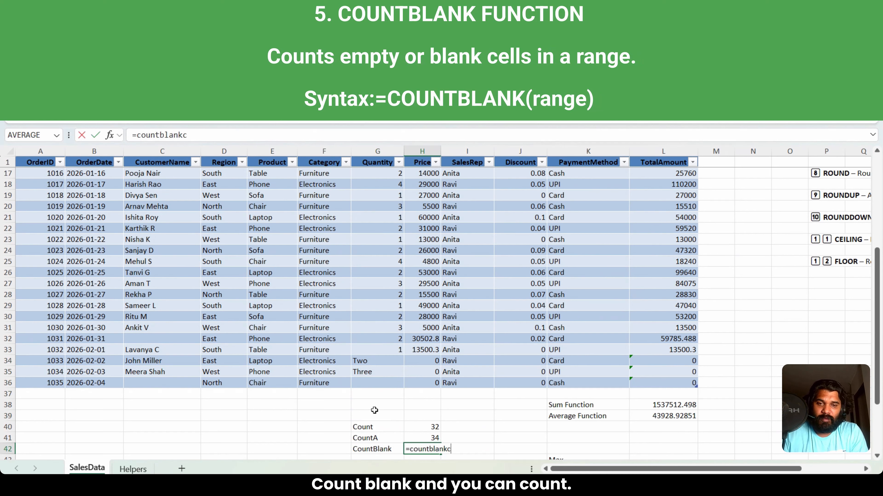
{"action": "key", "text": "Up"}
{"action": "key", "text": "Up"}
{"action": "key", "text": "Up"}
{"action": "key", "text": "Up"}
{"action": "key", "text": "Up"}
{"action": "key", "text": "Up"}
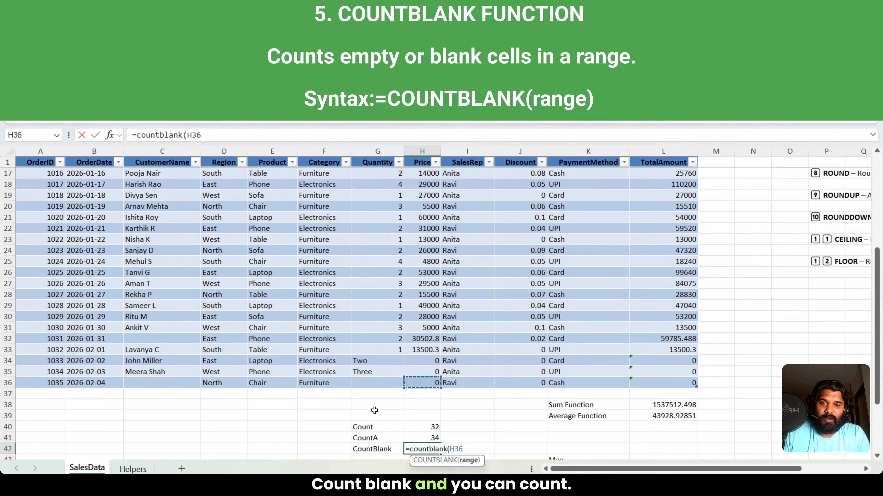
{"action": "key", "text": "Left"}
{"action": "key", "text": "ctrl+shift+Up"}
{"action": "key", "text": "ctrl+shift+Up"}
{"action": "key", "text": "shift+Down"}
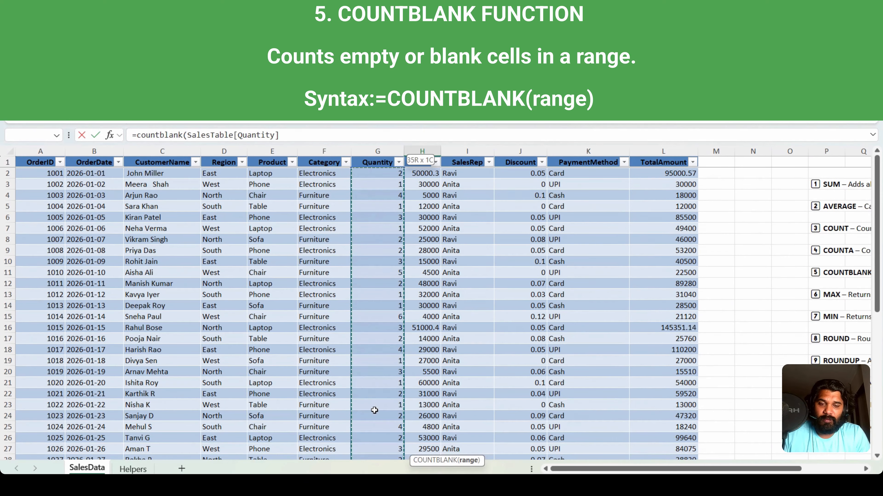
{"action": "key", "text": "Return"}
{"action": "key", "text": "Up"}
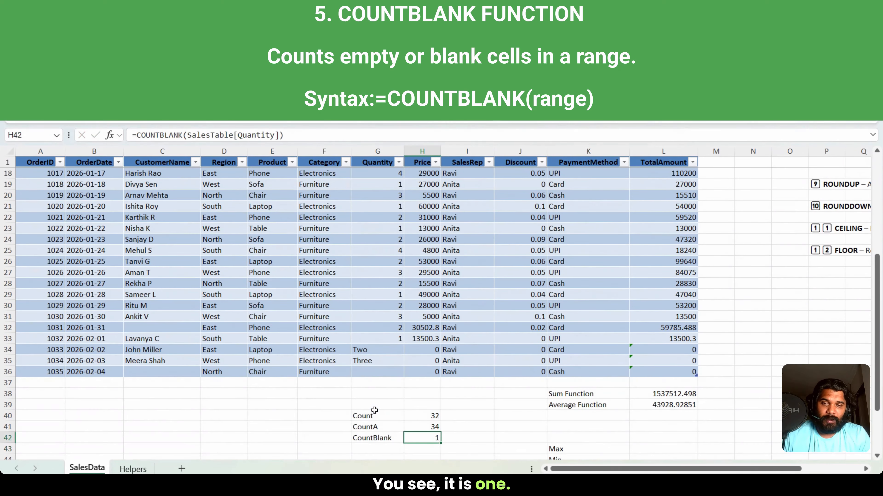
Step: Add the label Total Rows in G39 above the count labels and enter 35 beside it in H39
{"action": "key", "text": "Left"}
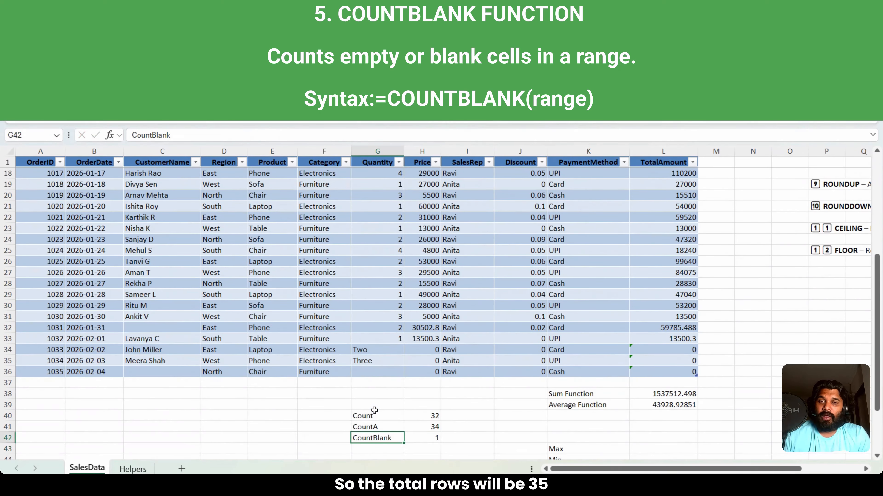
{"action": "key", "text": "Up"}
{"action": "key", "text": "Up"}
{"action": "key", "text": "Up"}
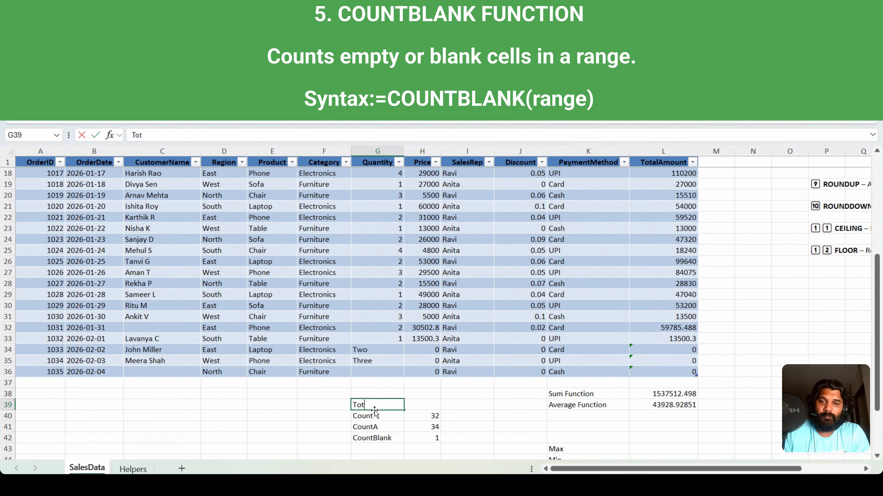
{"action": "type", "text": "Rows"}
{"action": "key", "text": "Return"}
{"action": "key", "text": "Up"}
{"action": "key", "text": "Right"}
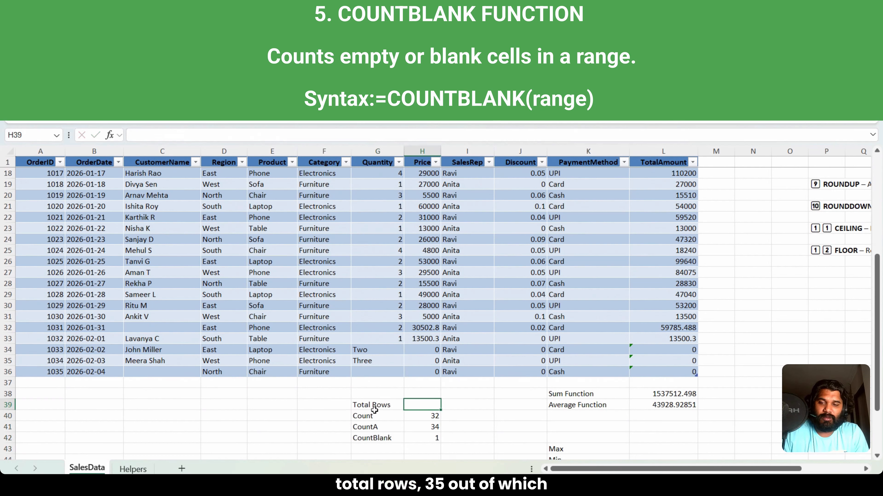
{"action": "type", "text": "35"}
{"action": "key", "text": "Return"}
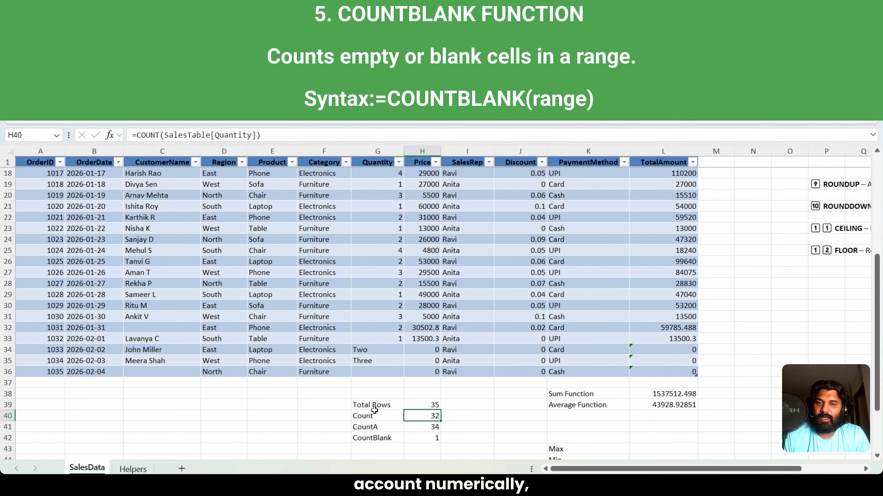
Step: Describe the three count results in I40:I42 as "Numerical", "Everything except blanks" and "only Blanks"
{"action": "key", "text": "Right"}
{"action": "type", "text": "Nume"}
{"action": "key", "text": "Return"}
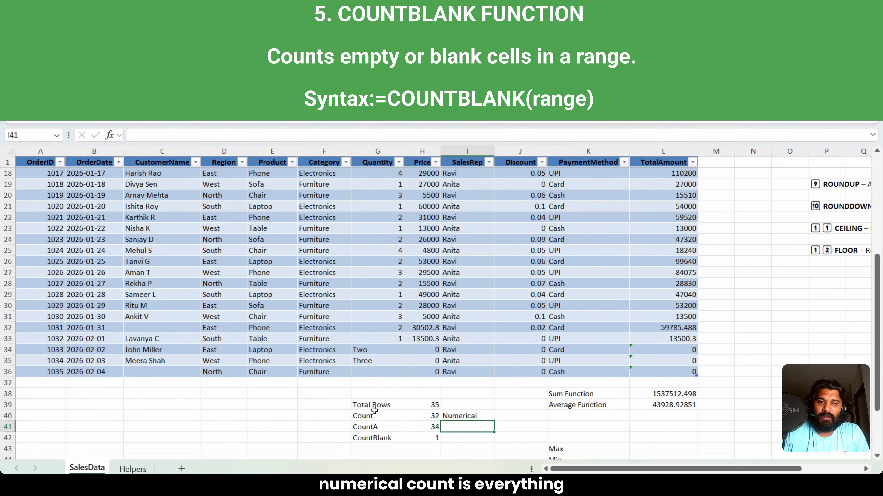
{"action": "type", "text": "Everythi"}
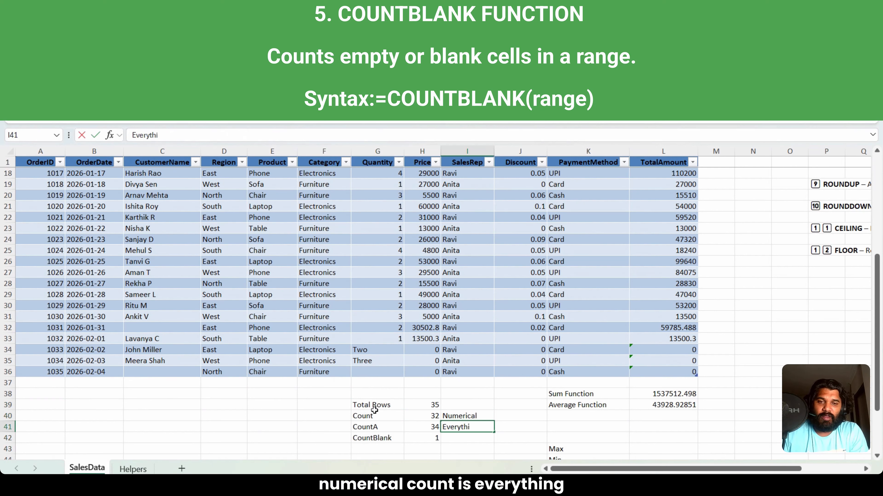
{"action": "type", "text": "ng except blanks"}
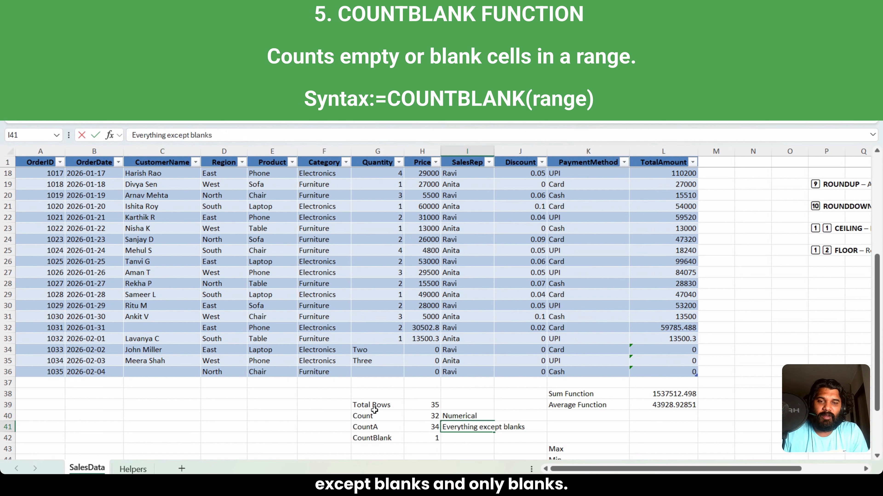
{"action": "key", "text": "Return"}
{"action": "type", "text": "o"}
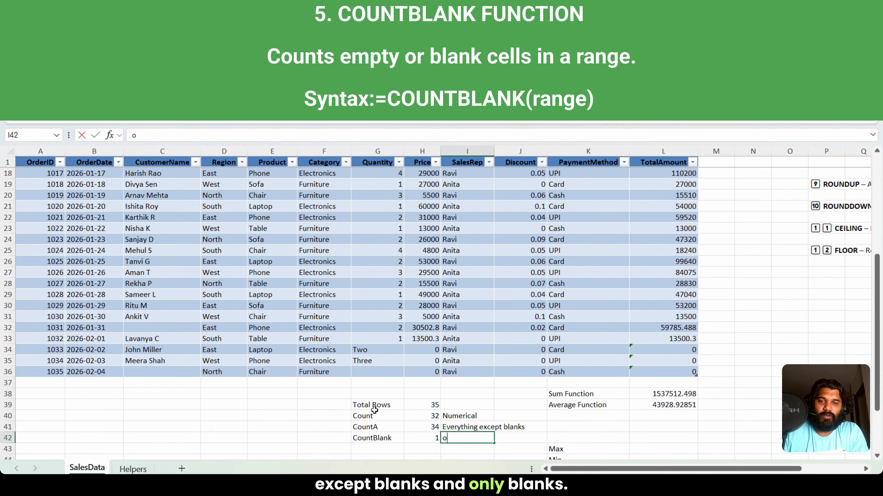
{"action": "type", "text": "nly Blna"}
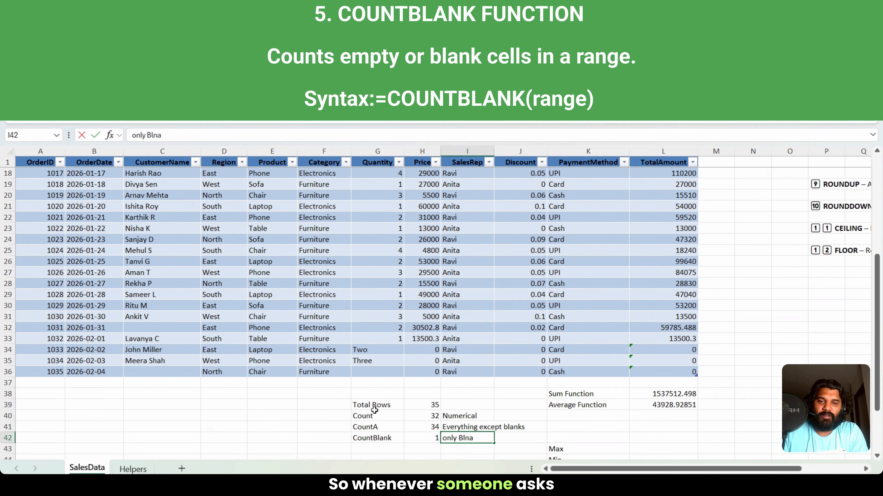
{"action": "type", "text": "ks"}
{"action": "key", "text": "BackSpace"}
{"action": "type", "text": "anks"}
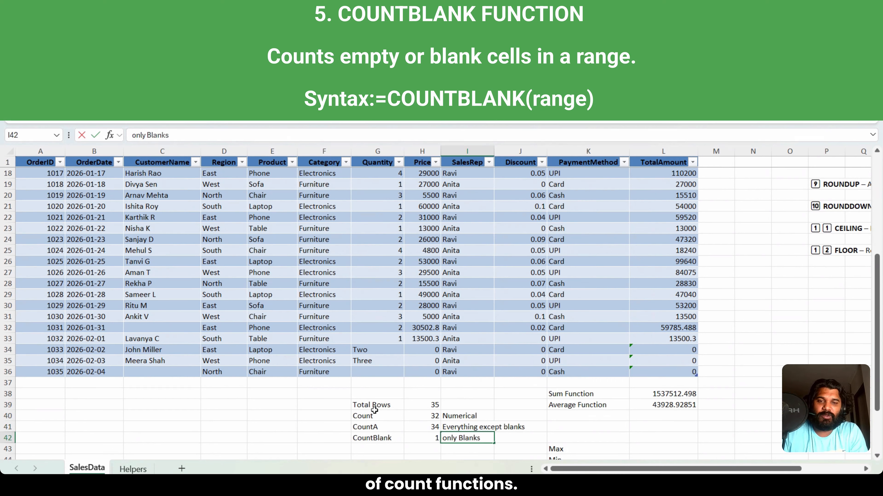
{"action": "key", "text": "Return"}
Step: Review the Count, CountA and CountBlank rows together with their results and descriptions in G40:I42
{"action": "key", "text": "Up"}
{"action": "key", "text": "Up"}
{"action": "key", "text": "Up"}
{"action": "key", "text": "Left"}
{"action": "key", "text": "Left"}
{"action": "key", "text": "Left"}
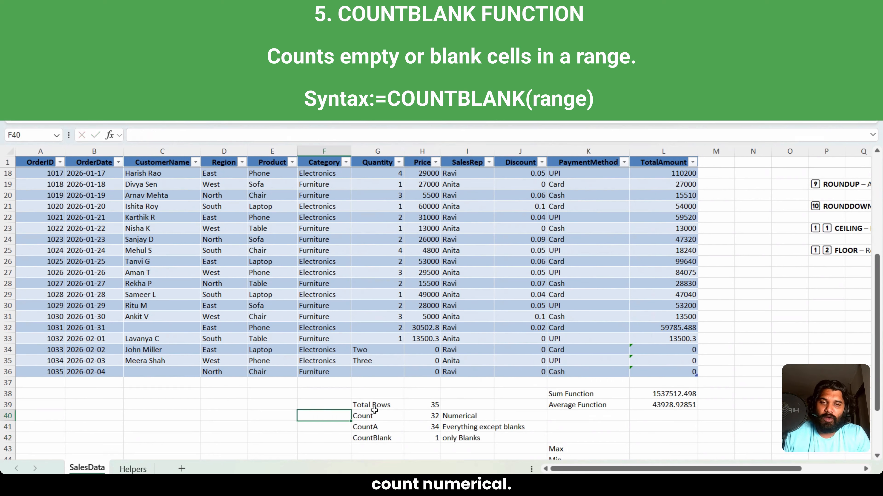
{"action": "key", "text": "Right"}
{"action": "key", "text": "Right"}
{"action": "key", "text": "Right"}
{"action": "key", "text": "Down"}
{"action": "key", "text": "Left"}
{"action": "key", "text": "Down"}
{"action": "key", "text": "Up"}
{"action": "key", "text": "Left"}
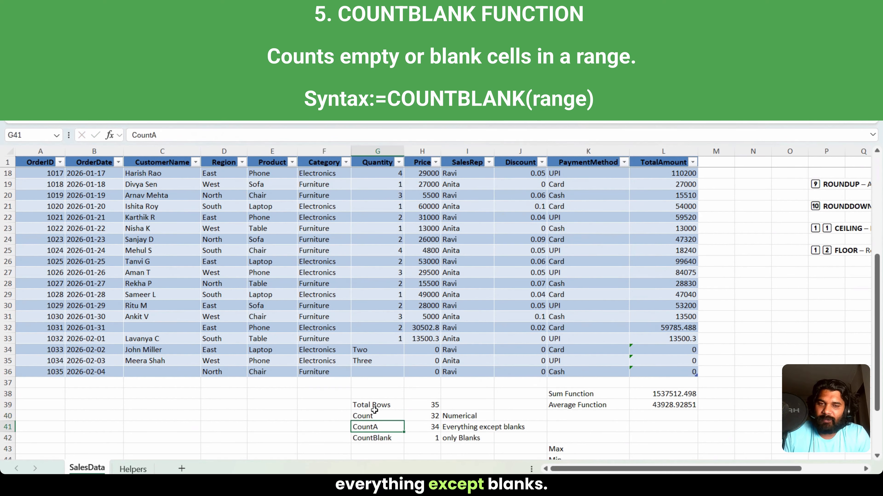
{"action": "key", "text": "Down"}
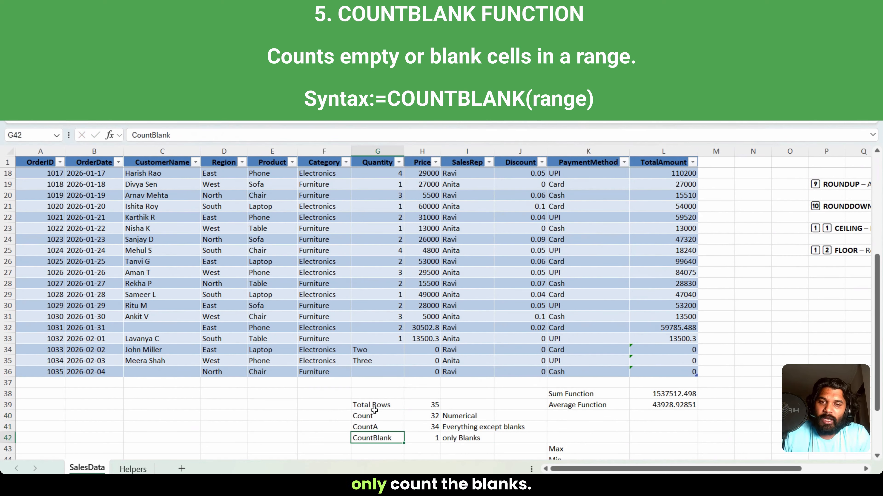
Step: Calculate the highest order amount in L43, beside the Max label, with =MAX(SalesTable[TotalAmount])
{"action": "key", "text": "Right"}
{"action": "key", "text": "Right"}
{"action": "key", "text": "Down"}
{"action": "key", "text": "Down"}
{"action": "key", "text": "Down"}
{"action": "key", "text": "Down"}
{"action": "key", "text": "Down"}
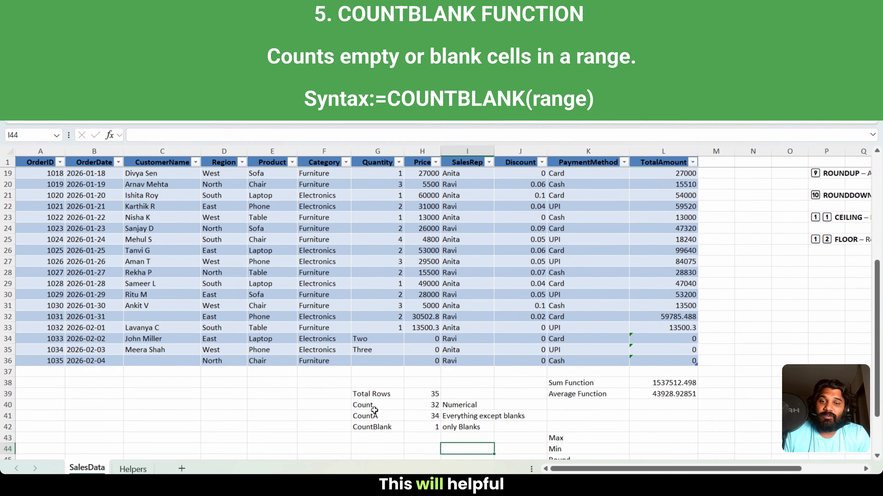
{"action": "key", "text": "Down"}
{"action": "key", "text": "Up"}
{"action": "key", "text": "Up"}
{"action": "key", "text": "Up"}
{"action": "key", "text": "Up"}
{"action": "key", "text": "Up"}
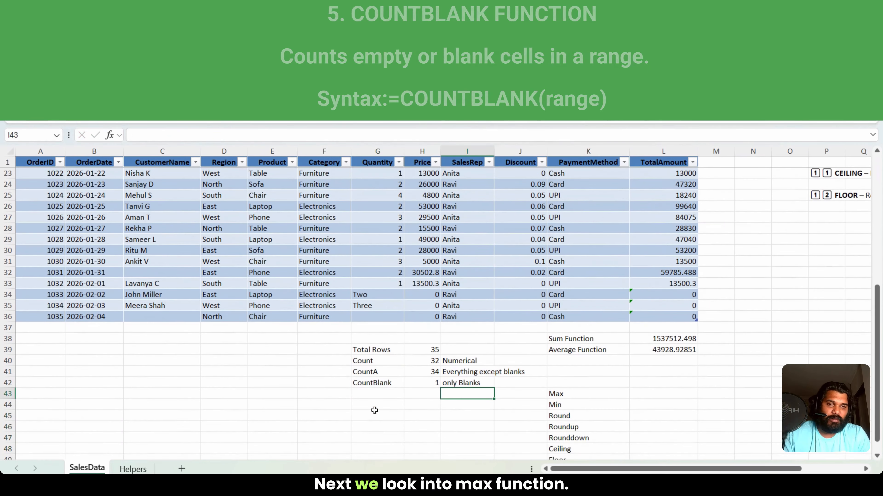
{"action": "key", "text": "Right"}
{"action": "key", "text": "Right"}
{"action": "key", "text": "Right"}
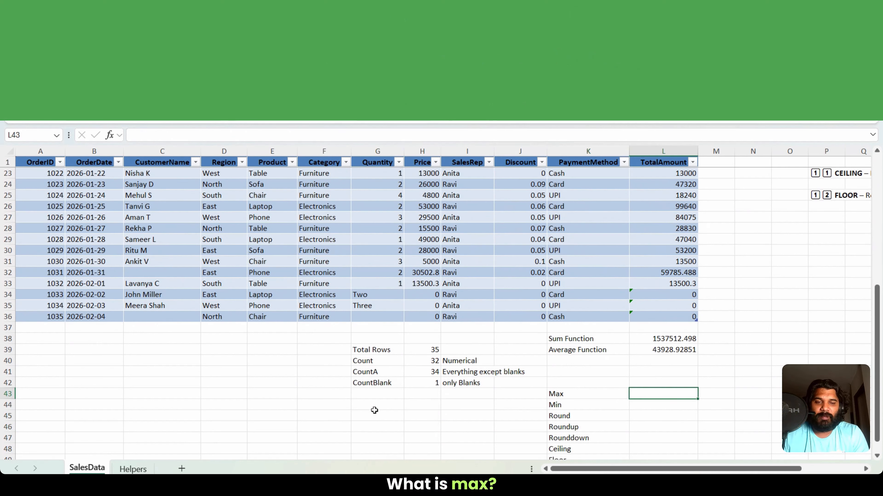
{"action": "type", "text": "=Max"}
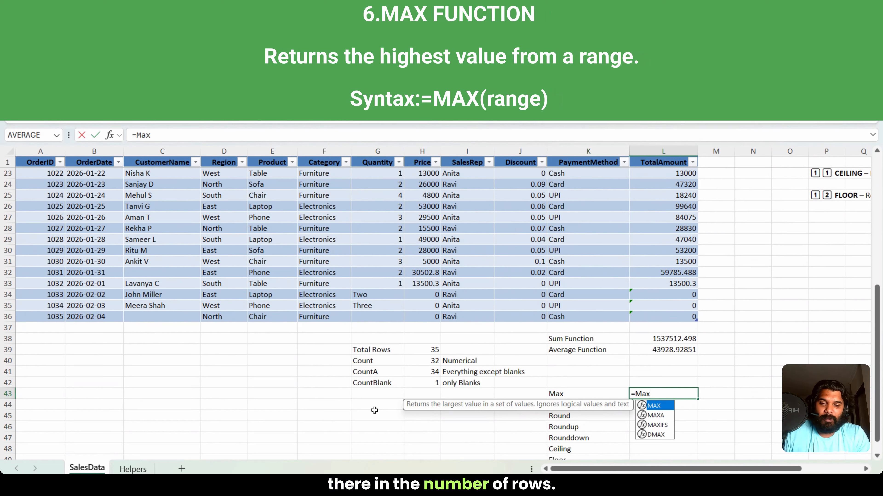
{"action": "type", "text": "("}
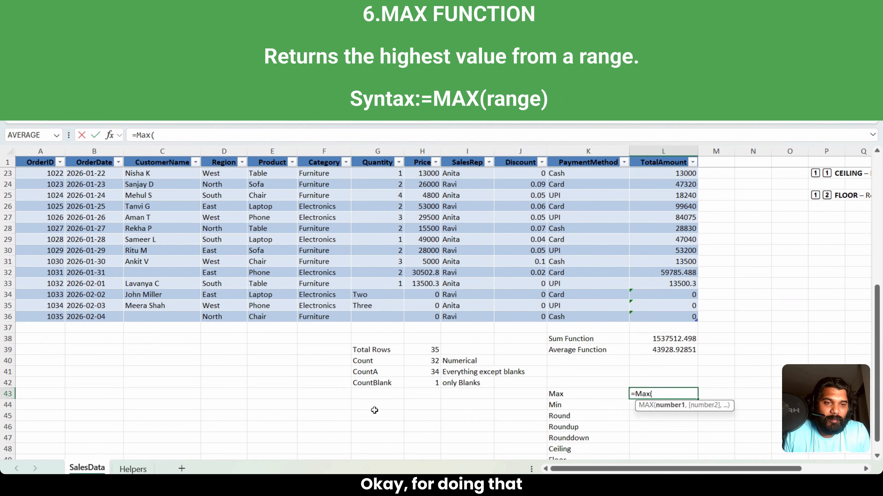
{"action": "key", "text": "Up"}
{"action": "key", "text": "Up"}
{"action": "key", "text": "Up"}
{"action": "key", "text": "Up"}
{"action": "key", "text": "Up"}
{"action": "key", "text": "Up"}
{"action": "key", "text": "Up"}
{"action": "key", "text": "ctrl+shift+Up"}
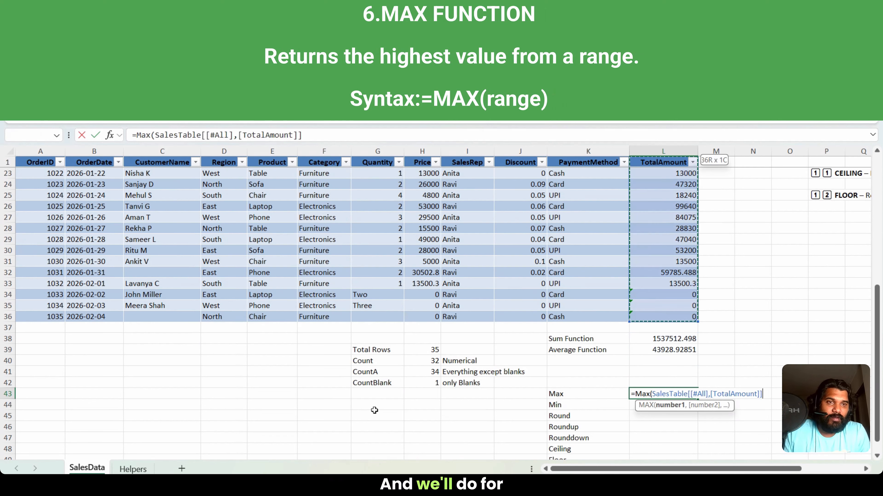
{"action": "key", "text": "shift+Down"}
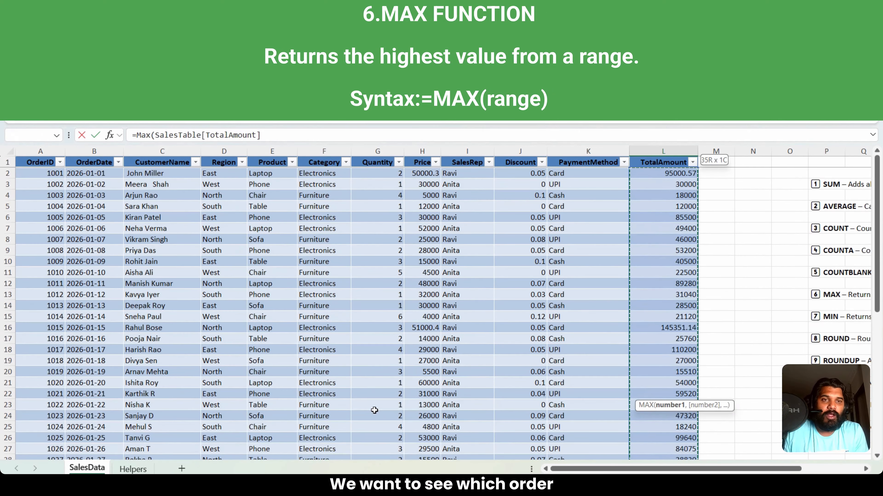
{"action": "type", "text": ")"}
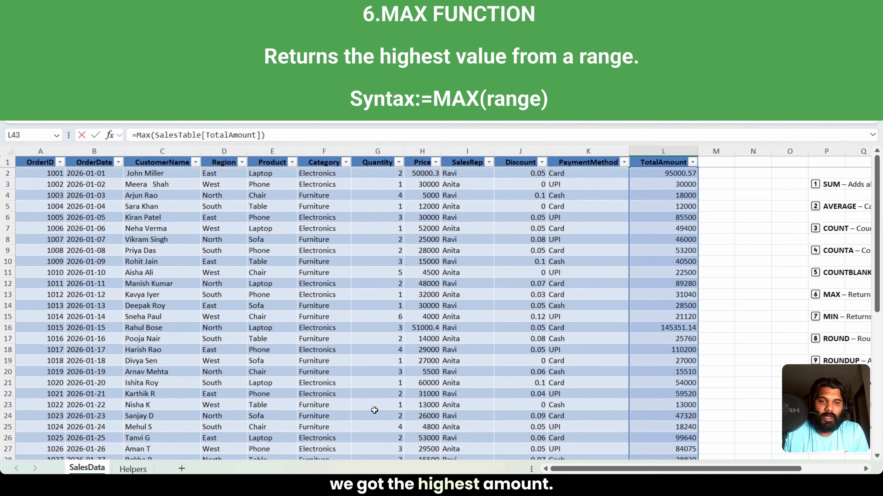
{"action": "key", "text": "Return"}
{"action": "key", "text": "Up"}
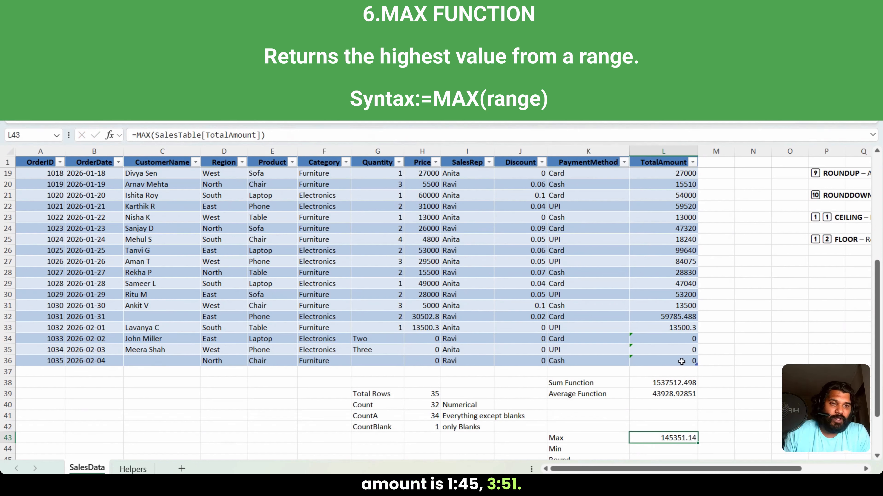
Step: Look through the TotalAmount column for the order that matches the MAX result
{"action": "left_click", "coordinate": [670, 349]}
{"action": "key", "text": "ctrl+Up"}
{"action": "key", "text": "ctrl+Down"}
{"action": "key", "text": "Up"}
{"action": "key", "text": "Up"}
{"action": "key", "text": "Up"}
{"action": "key", "text": "Up"}
{"action": "key", "text": "Up"}
{"action": "key", "text": "Up"}
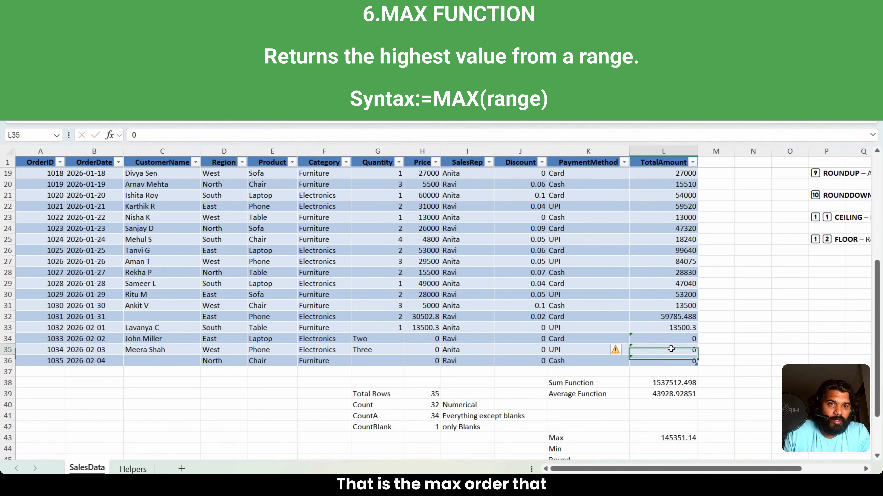
{"action": "key", "text": "Up"}
{"action": "key", "text": "Up"}
{"action": "key", "text": "Up"}
{"action": "key", "text": "Up"}
{"action": "key", "text": "Up"}
{"action": "key", "text": "Up"}
{"action": "key", "text": "Up"}
{"action": "key", "text": "Up"}
{"action": "key", "text": "Up"}
{"action": "key", "text": "Up"}
{"action": "key", "text": "Up"}
{"action": "key", "text": "Up"}
{"action": "key", "text": "Up"}
{"action": "key", "text": "Up"}
{"action": "key", "text": "Up"}
{"action": "key", "text": "Up"}
{"action": "key", "text": "Up"}
{"action": "key", "text": "Up"}
{"action": "key", "text": "Up"}
{"action": "key", "text": "Up"}
{"action": "key", "text": "Down"}
{"action": "key", "text": "Down"}
{"action": "key", "text": "Down"}
{"action": "key", "text": "Down"}
{"action": "key", "text": "Down"}
{"action": "key", "text": "Down"}
{"action": "key", "text": "Down"}
{"action": "key", "text": "Down"}
{"action": "key", "text": "Down"}
{"action": "key", "text": "Down"}
{"action": "key", "text": "Down"}
{"action": "key", "text": "Down"}
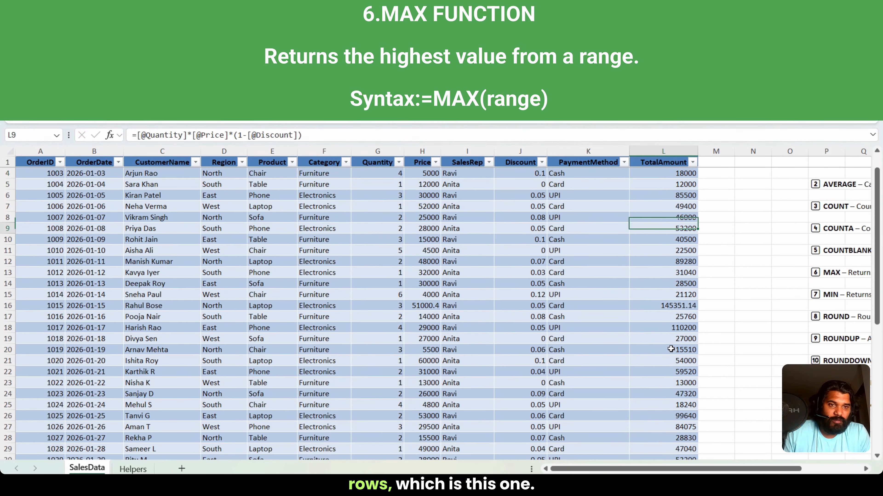
Step: Calculate the lowest order amount in L44, beside the Min label, with =MIN(SalesTable[TotalAmount])
{"action": "key", "text": "Down"}
{"action": "key", "text": "Down"}
{"action": "key", "text": "Down"}
{"action": "key", "text": "Down"}
{"action": "key", "text": "Down"}
{"action": "key", "text": "Down"}
{"action": "key", "text": "Down"}
{"action": "key", "text": "Down"}
{"action": "key", "text": "Down"}
{"action": "key", "text": "Down"}
{"action": "key", "text": "Down"}
{"action": "key", "text": "Down"}
{"action": "key", "text": "Down"}
{"action": "key", "text": "Down"}
{"action": "key", "text": "Down"}
{"action": "key", "text": "Down"}
{"action": "key", "text": "Down"}
{"action": "key", "text": "Down"}
{"action": "key", "text": "Down"}
{"action": "key", "text": "Down"}
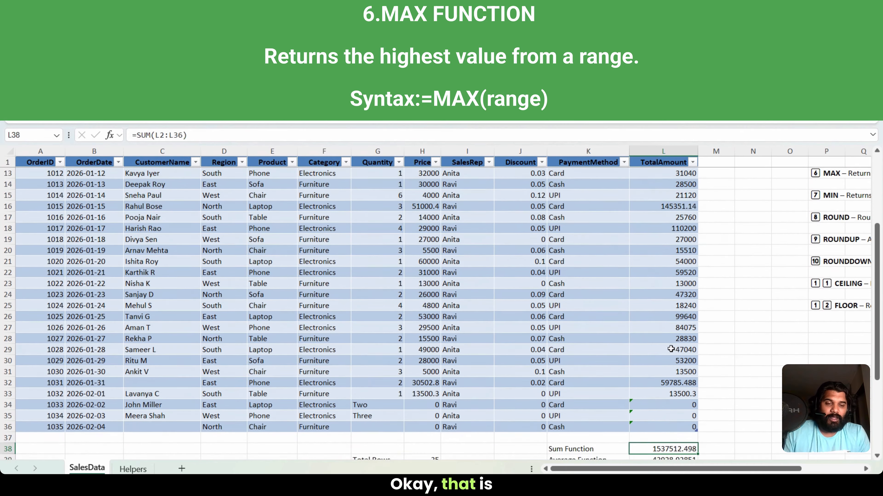
{"action": "type", "text": "=min"}
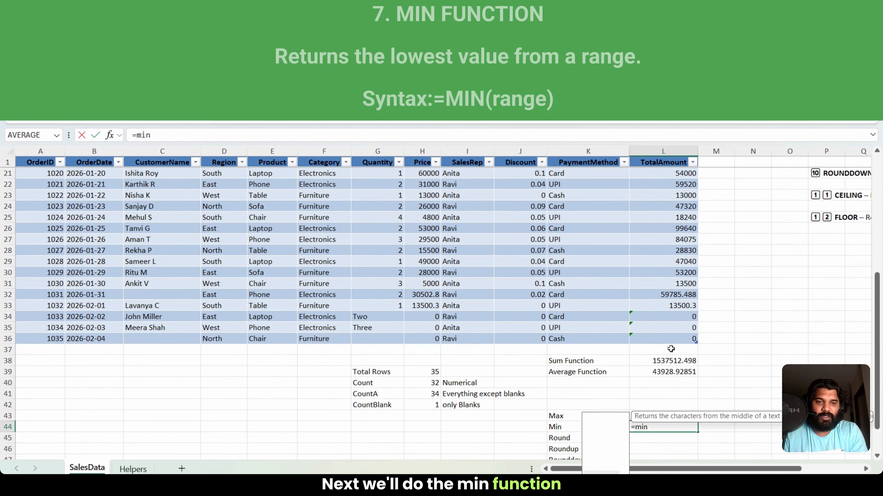
{"action": "type", "text": "("}
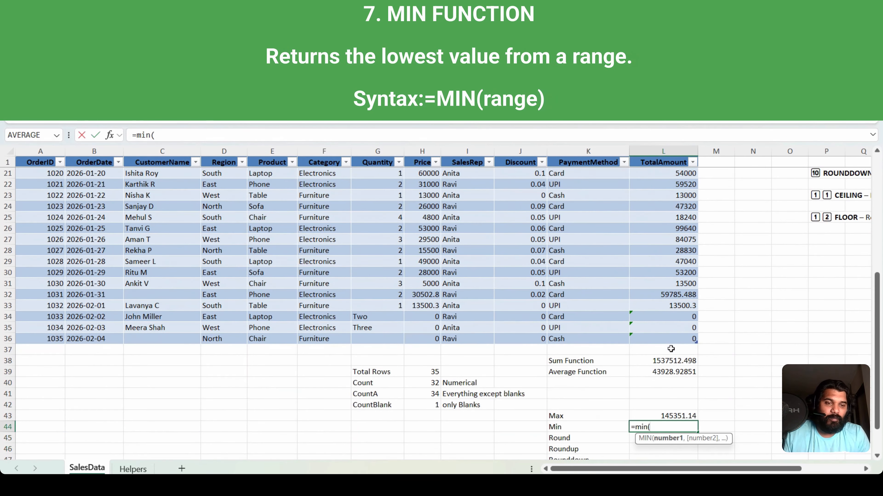
{"action": "key", "text": "Up"}
{"action": "key", "text": "Up"}
{"action": "key", "text": "ctrl+shift+Up"}
{"action": "key", "text": "ctrl+shift+Up"}
{"action": "key", "text": "ctrl+shift+Up"}
{"action": "key", "text": "ctrl+shift+Up"}
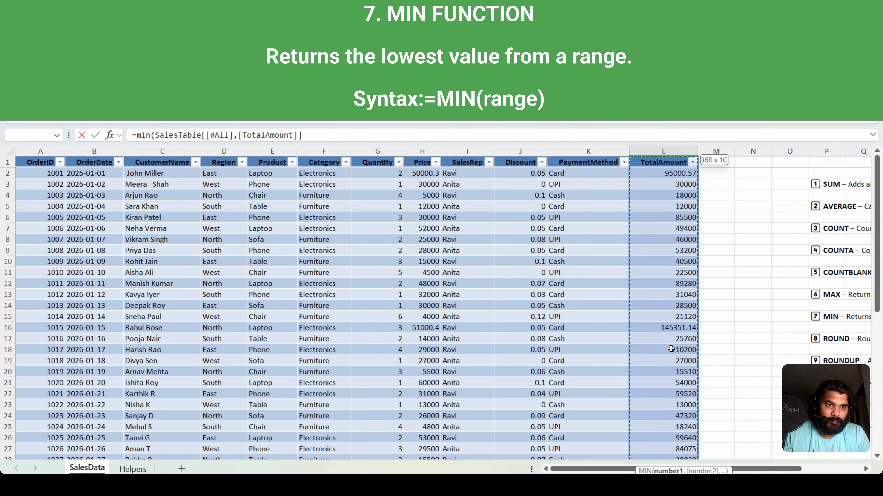
{"action": "key", "text": "shift+Down"}
{"action": "key", "text": "Return"}
Step: Clear the zero TotalAmount values in L34:L36 and return to the MIN result in L44
{"action": "key", "text": "Up"}
{"action": "key", "text": "Up"}
{"action": "key", "text": "Up"}
{"action": "key", "text": "Up"}
{"action": "key", "text": "Up"}
{"action": "key", "text": "Up"}
{"action": "key", "text": "Up"}
{"action": "key", "text": "Up"}
{"action": "key", "text": "Up"}
{"action": "key", "text": "Up"}
{"action": "key", "text": "Up"}
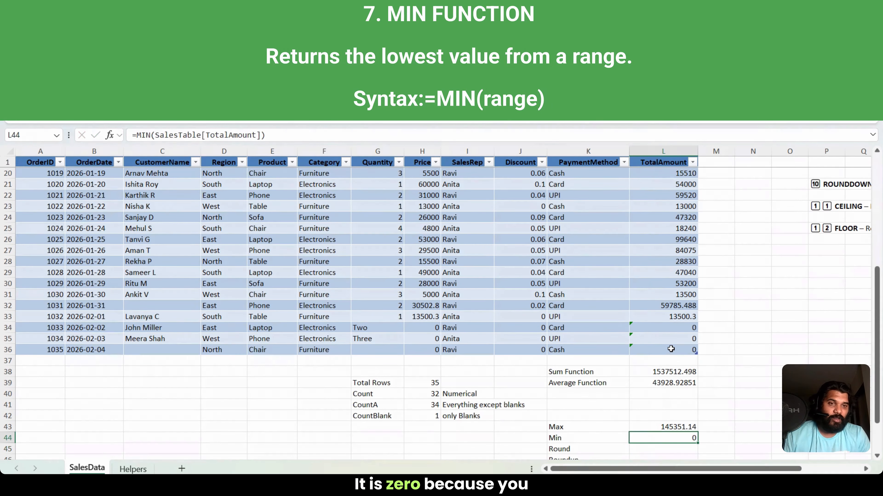
{"action": "key", "text": "shift+Down"}
{"action": "key", "text": "shift+Down"}
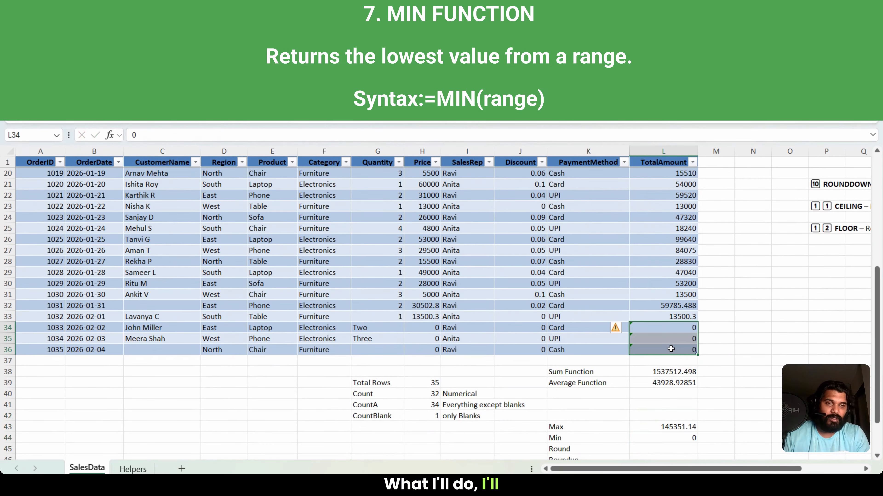
{"action": "key", "text": "Delete"}
{"action": "key", "text": "Down"}
{"action": "key", "text": "Down"}
{"action": "key", "text": "Down"}
{"action": "key", "text": "Down"}
{"action": "key", "text": "Down"}
{"action": "key", "text": "Down"}
{"action": "key", "text": "Down"}
{"action": "key", "text": "Down"}
{"action": "key", "text": "Down"}
{"action": "key", "text": "Down"}
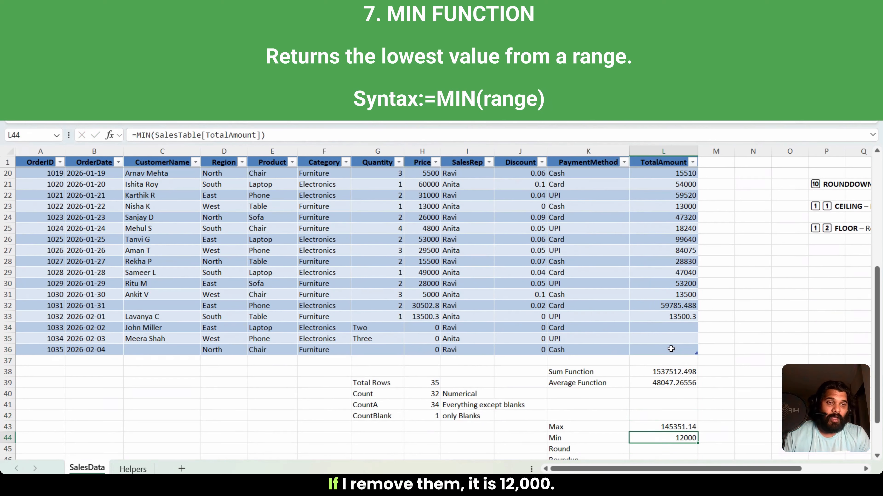
Step: Look through the TotalAmount column for the order that matches the MIN result
{"action": "key", "text": "Up"}
{"action": "key", "text": "Up"}
{"action": "key", "text": "Up"}
{"action": "key", "text": "Up"}
{"action": "key", "text": "Up"}
{"action": "key", "text": "Up"}
{"action": "key", "text": "Up"}
{"action": "key", "text": "Up"}
{"action": "key", "text": "Up"}
{"action": "key", "text": "Up"}
{"action": "key", "text": "Up"}
{"action": "key", "text": "Up"}
{"action": "key", "text": "Up"}
{"action": "key", "text": "Up"}
{"action": "key", "text": "Up"}
{"action": "key", "text": "Up"}
{"action": "key", "text": "Up"}
{"action": "key", "text": "Up"}
{"action": "key", "text": "Up"}
{"action": "key", "text": "Up"}
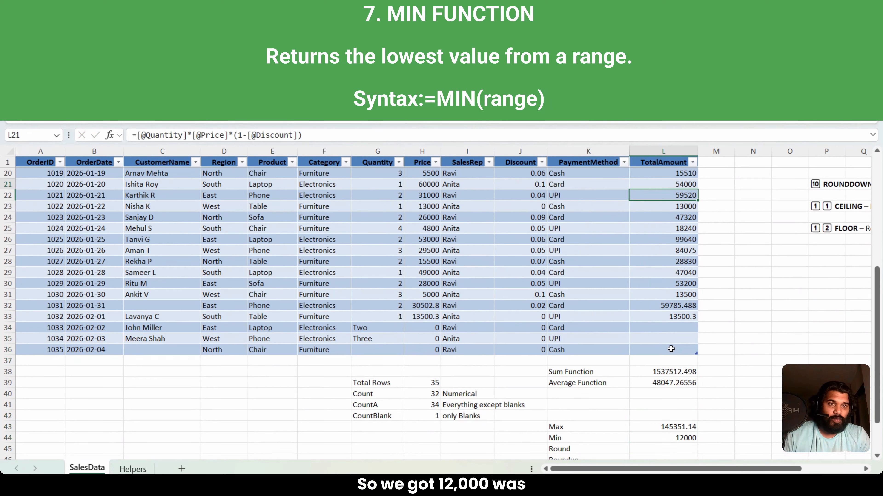
{"action": "key", "text": "Up"}
{"action": "key", "text": "Down"}
{"action": "key", "text": "Down"}
{"action": "key", "text": "Down"}
{"action": "key", "text": "Down"}
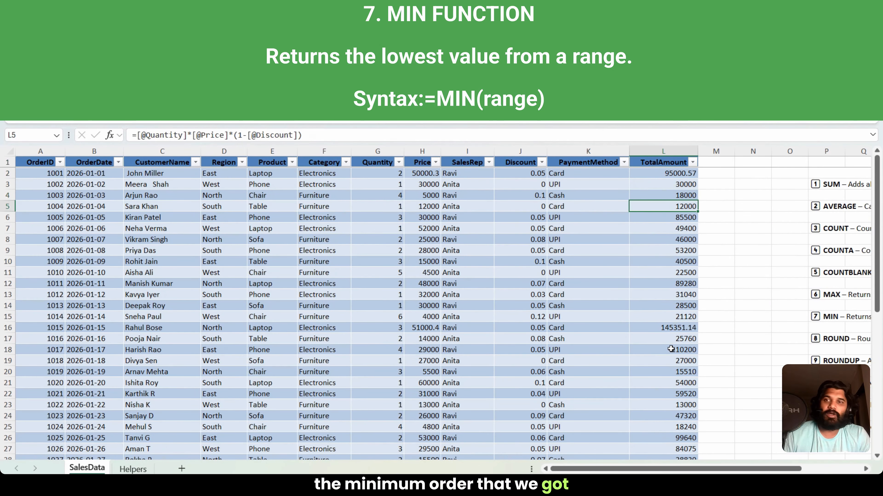
Step: Review the remaining function labels below Min, highlighting Round, Roundup and Rounddown in K45:K47
{"action": "key", "text": "Down"}
{"action": "key", "text": "Down"}
{"action": "key", "text": "Down"}
{"action": "key", "text": "Down"}
{"action": "key", "text": "Down"}
{"action": "key", "text": "Down"}
{"action": "key", "text": "Down"}
{"action": "key", "text": "Down"}
{"action": "key", "text": "Down"}
{"action": "key", "text": "Down"}
{"action": "key", "text": "Down"}
{"action": "key", "text": "Down"}
{"action": "key", "text": "Down"}
{"action": "key", "text": "Down"}
{"action": "key", "text": "Down"}
{"action": "key", "text": "Down"}
{"action": "key", "text": "Down"}
{"action": "key", "text": "Down"}
{"action": "key", "text": "Down"}
{"action": "key", "text": "Down"}
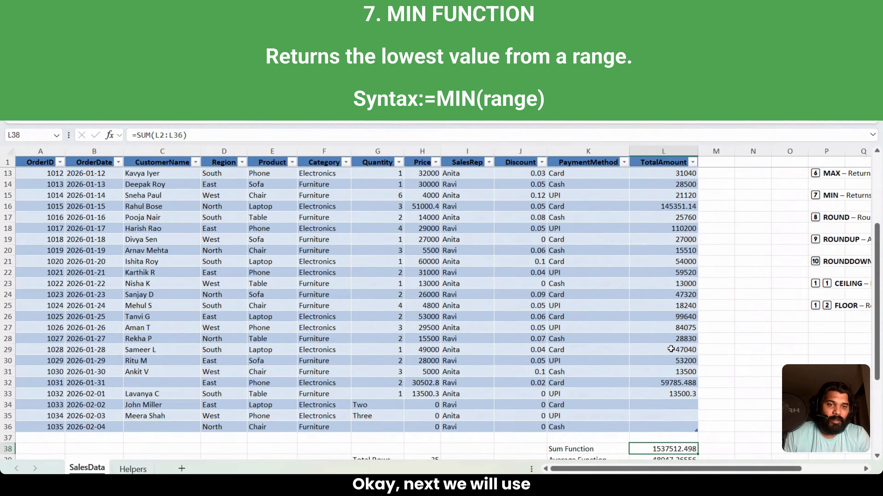
{"action": "key", "text": "Down"}
{"action": "key", "text": "Down"}
{"action": "key", "text": "Down"}
{"action": "key", "text": "Down"}
{"action": "key", "text": "Down"}
{"action": "key", "text": "Down"}
{"action": "key", "text": "Down"}
{"action": "key", "text": "Down"}
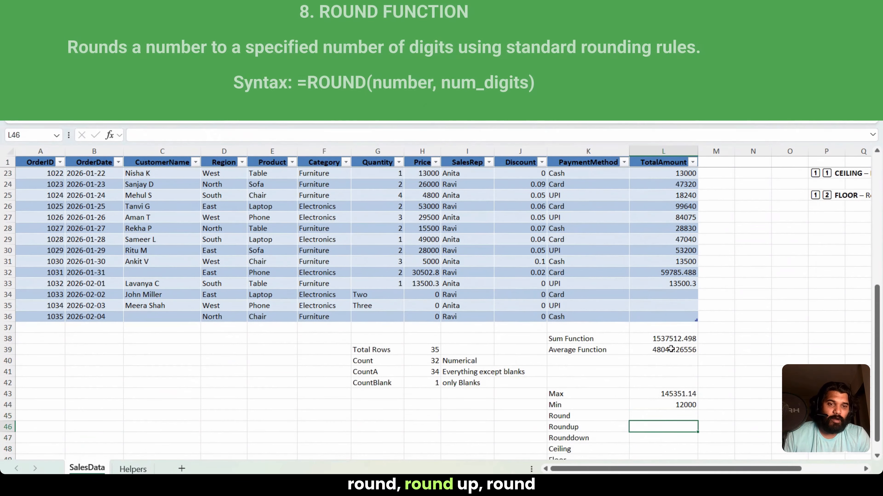
{"action": "scroll", "coordinate": [671, 348], "scroll_direction": "down", "scroll_amount": 1}
{"action": "key", "text": "Down"}
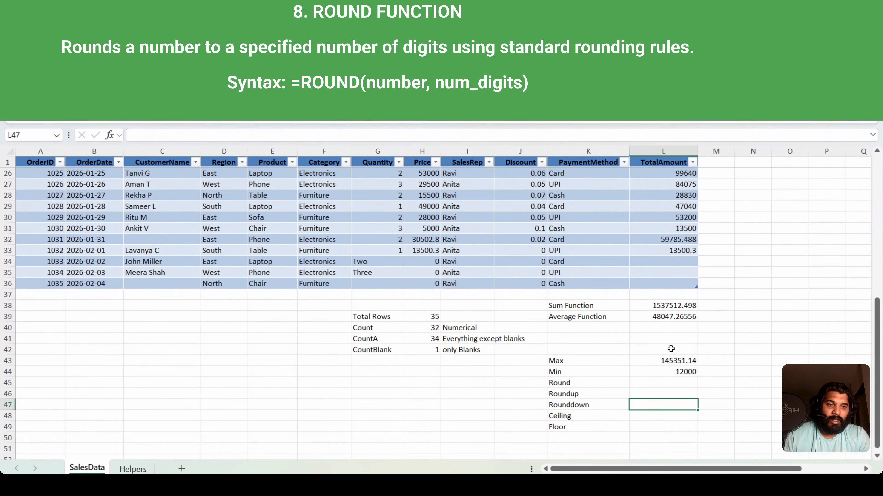
{"action": "key", "text": "Up"}
{"action": "key", "text": "Up"}
{"action": "key", "text": "Left"}
{"action": "key", "text": "shift+Down"}
{"action": "key", "text": "shift+Down"}
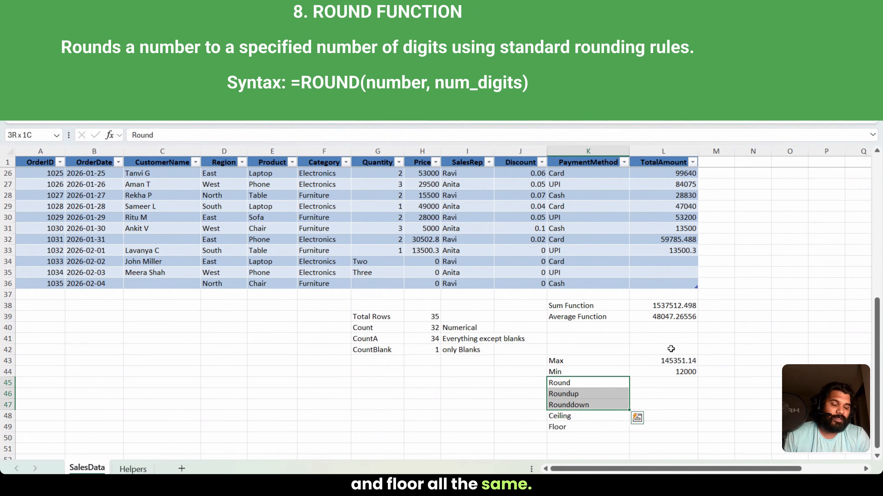
Step: Round the order amount in L32 to 0 decimals with =ROUND(L32,0) in L45, and compare it with the source value
{"action": "key", "text": "Right"}
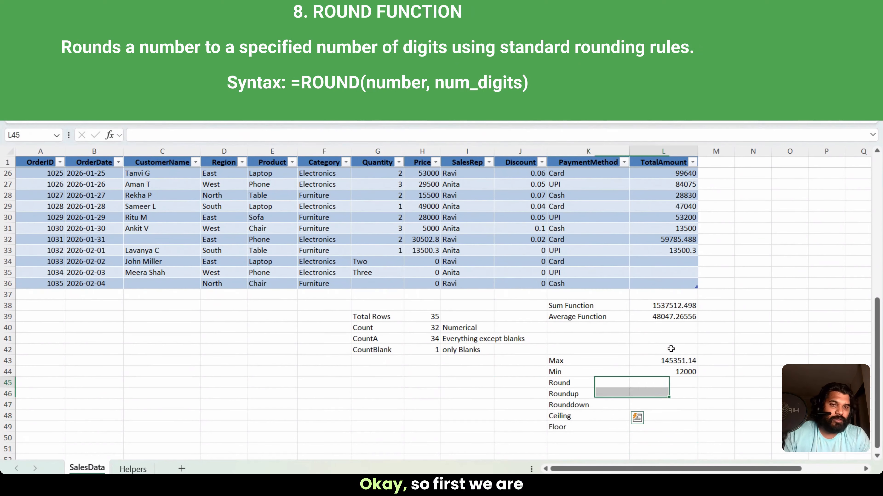
{"action": "type", "text": "=round"}
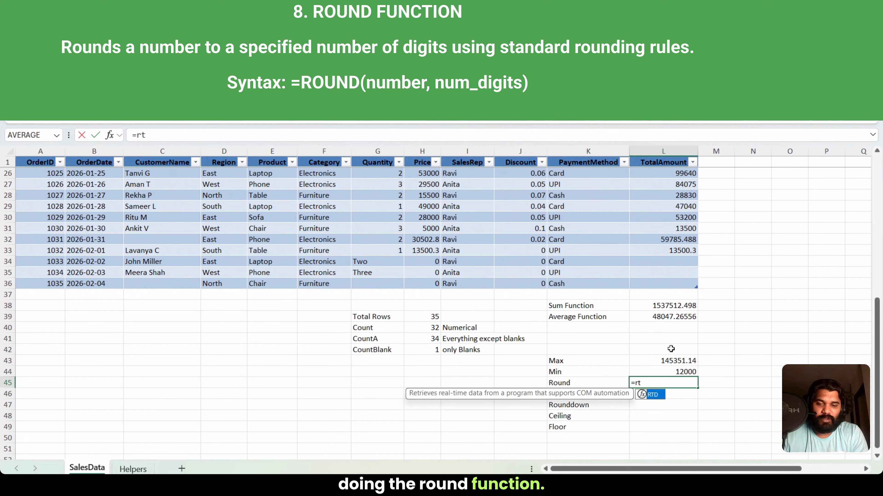
{"action": "type", "text": "("}
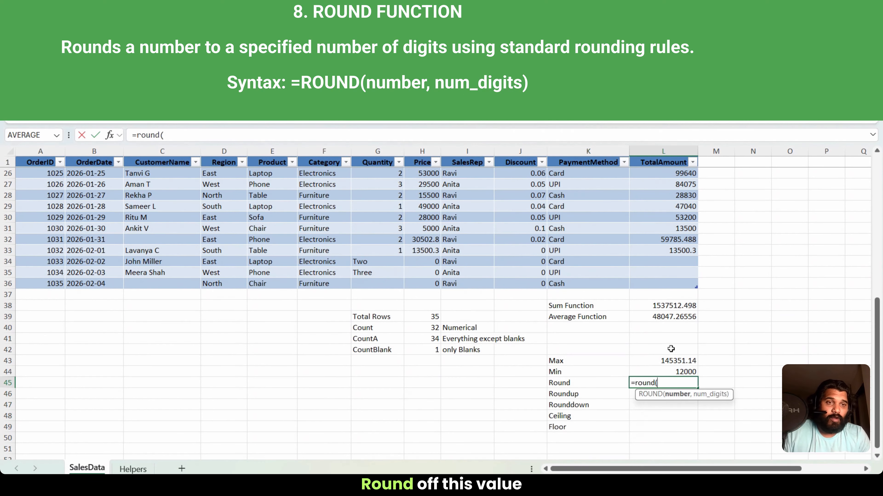
{"action": "key", "text": "Up"}
{"action": "key", "text": "Up"}
{"action": "key", "text": "Up"}
{"action": "key", "text": "Up"}
{"action": "key", "text": "Up"}
{"action": "key", "text": "Up"}
{"action": "key", "text": "Up"}
{"action": "key", "text": "Up"}
{"action": "key", "text": "Up"}
{"action": "key", "text": "Up"}
{"action": "key", "text": "Up"}
{"action": "key", "text": "Up"}
{"action": "key", "text": "Up"}
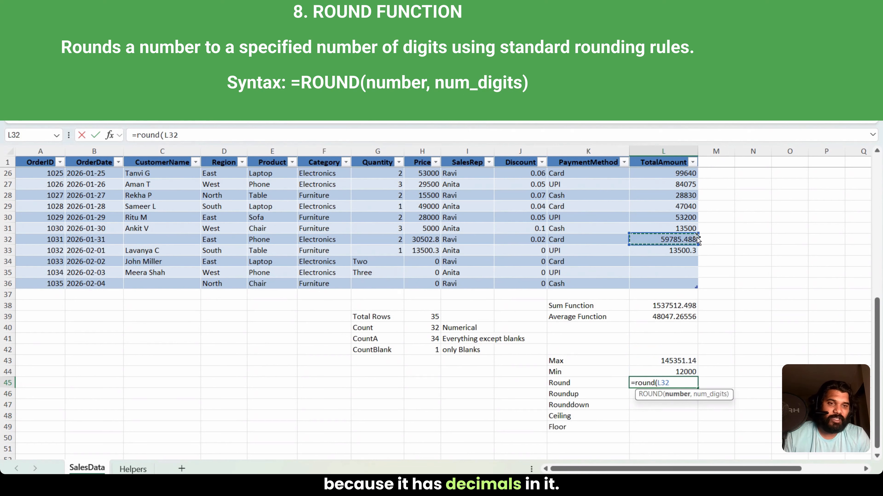
{"action": "type", "text": ",0"}
{"action": "key", "text": "Return"}
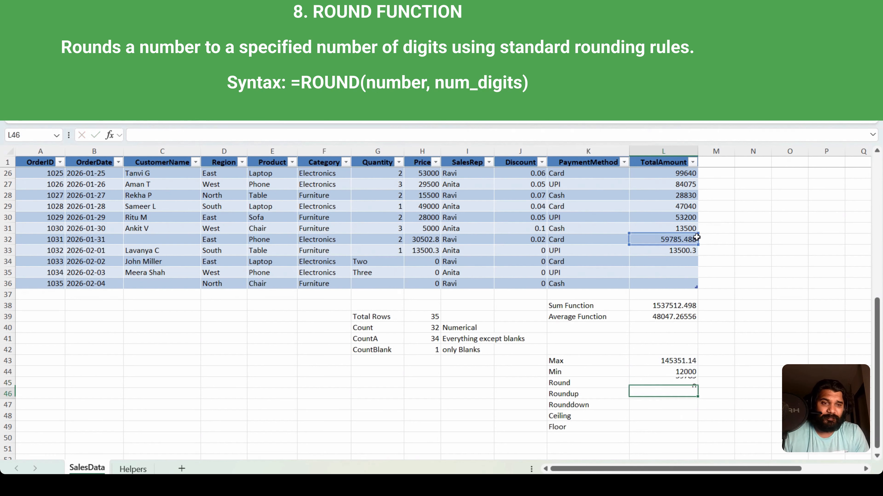
{"action": "key", "text": "Up"}
{"action": "left_click", "coordinate": [680, 240]}
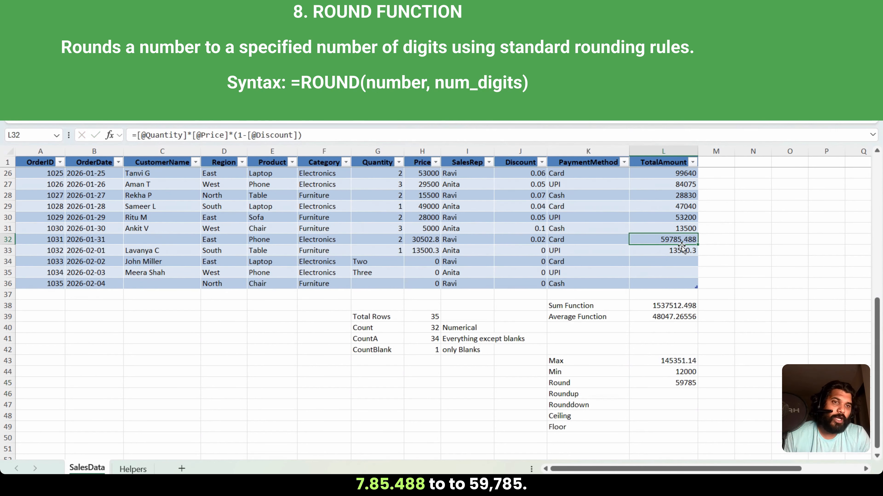
Step: Change the number of digits in the L45 ROUND formula to 1
{"action": "left_click", "coordinate": [679, 386]}
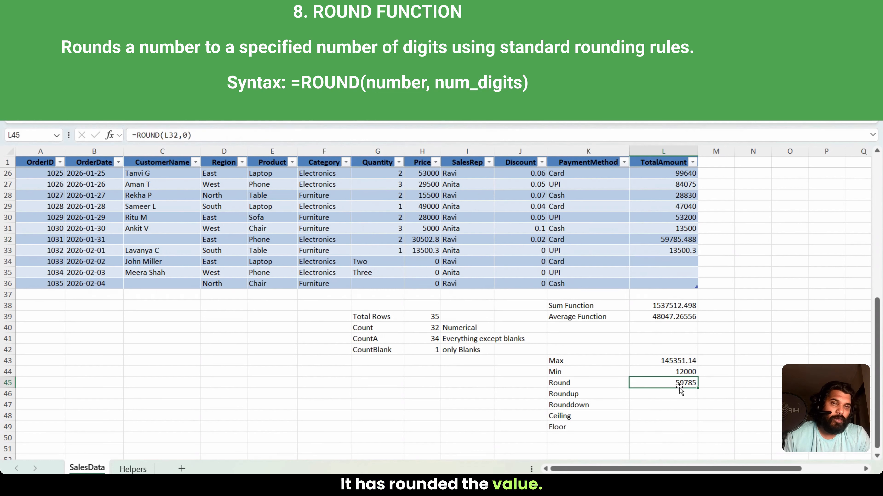
{"action": "left_click", "coordinate": [188, 136]}
{"action": "key", "text": "BackSpace"}
{"action": "key", "text": "Return"}
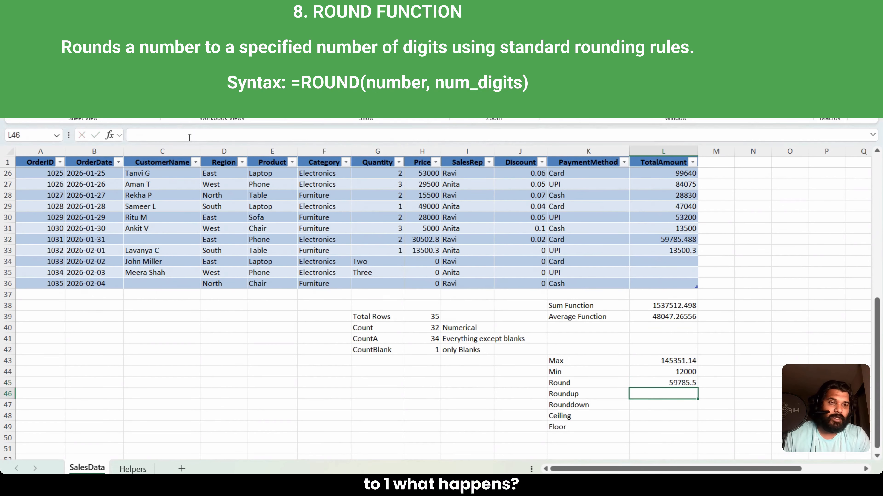
Step: Change the number of digits in the L45 formula to 2, giving =ROUND(L32,2)
{"action": "left_click", "coordinate": [679, 384]}
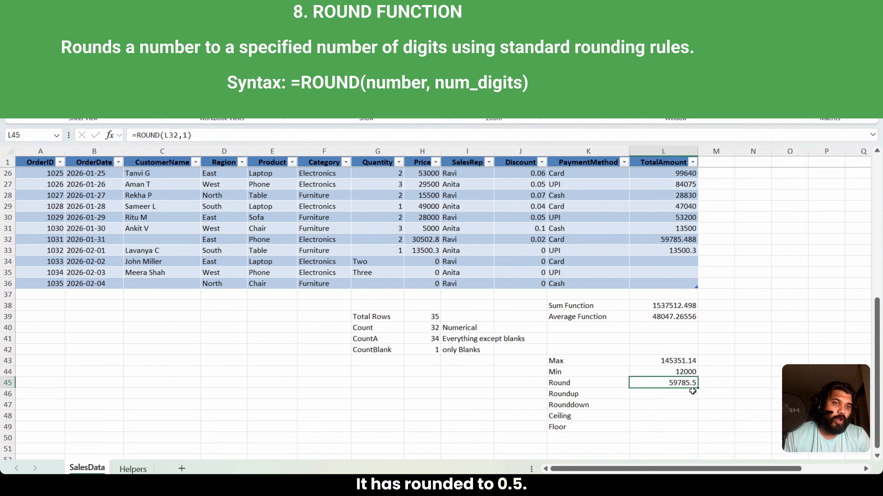
{"action": "left_click", "coordinate": [188, 135]}
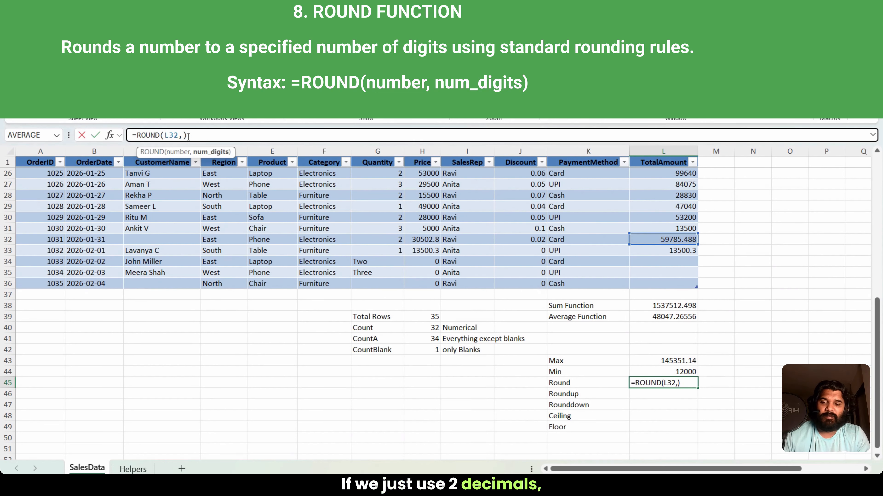
{"action": "key", "text": "BackSpace"}
{"action": "type", "text": "2"}
{"action": "key", "text": "Return"}
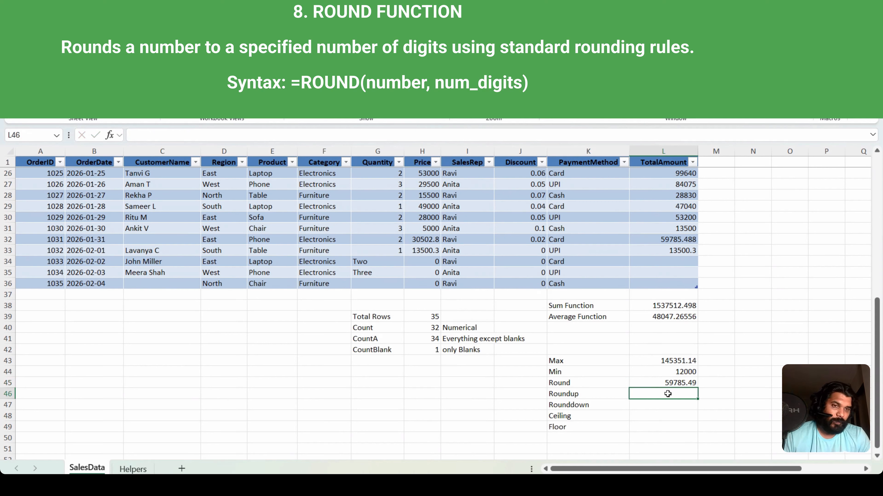
Step: Round the order amount in L32 upward to 1 decimal in L46, beside the Roundup label, with =ROUNDUP(L32,1)
{"action": "type", "text": "=roundup"}
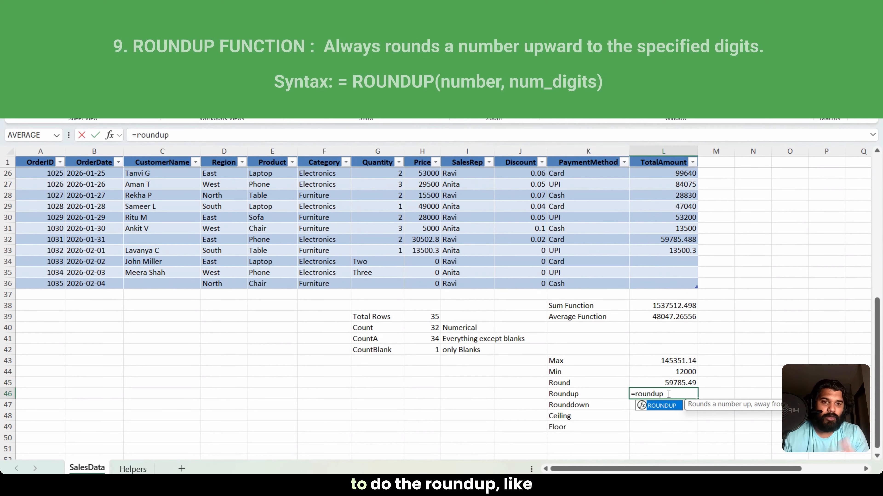
{"action": "type", "text": "("}
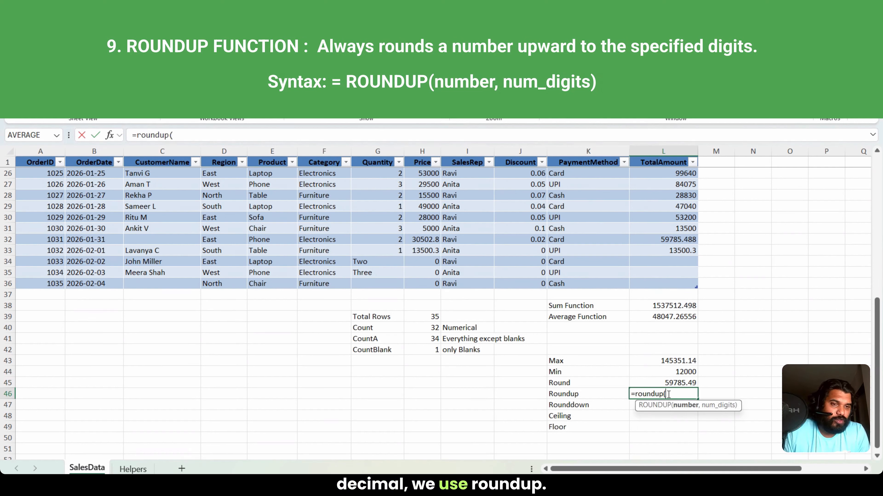
{"action": "key", "text": "Up"}
{"action": "key", "text": "Up"}
{"action": "key", "text": "Up"}
{"action": "key", "text": "Up"}
{"action": "key", "text": "Up"}
{"action": "key", "text": "Up"}
{"action": "key", "text": "Up"}
{"action": "key", "text": "Up"}
{"action": "key", "text": "Up"}
{"action": "key", "text": "Up"}
{"action": "key", "text": "Up"}
{"action": "key", "text": "Up"}
{"action": "key", "text": "Up"}
{"action": "key", "text": "Up"}
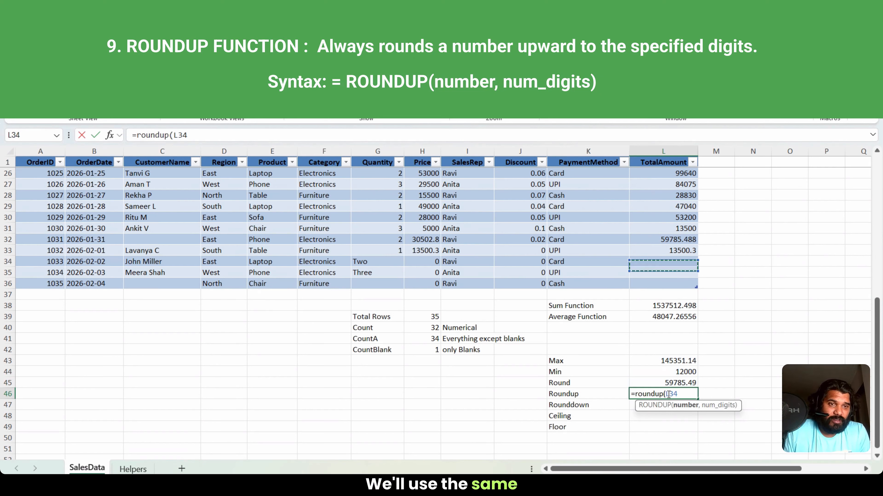
{"action": "type", "text": ","}
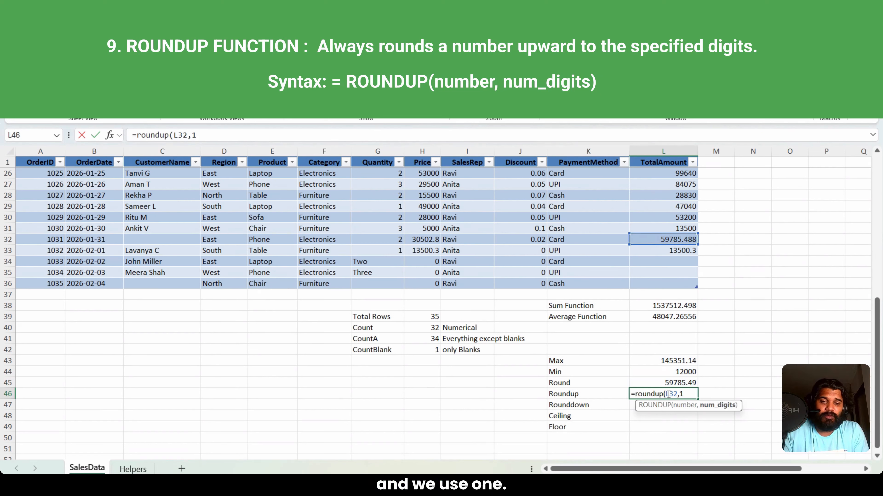
{"action": "type", "text": "1"}
{"action": "key", "text": "Return"}
{"action": "key", "text": "Up"}
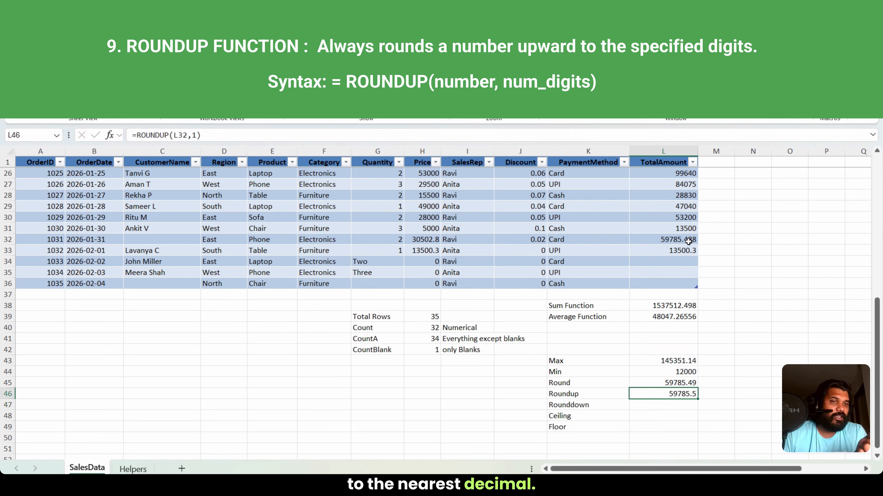
Step: Round the order amount in L32 downward to 1 decimal in L47, beside the Rounddown label, with =ROUNDDOWN(L32,1)
{"action": "key", "text": "Down"}
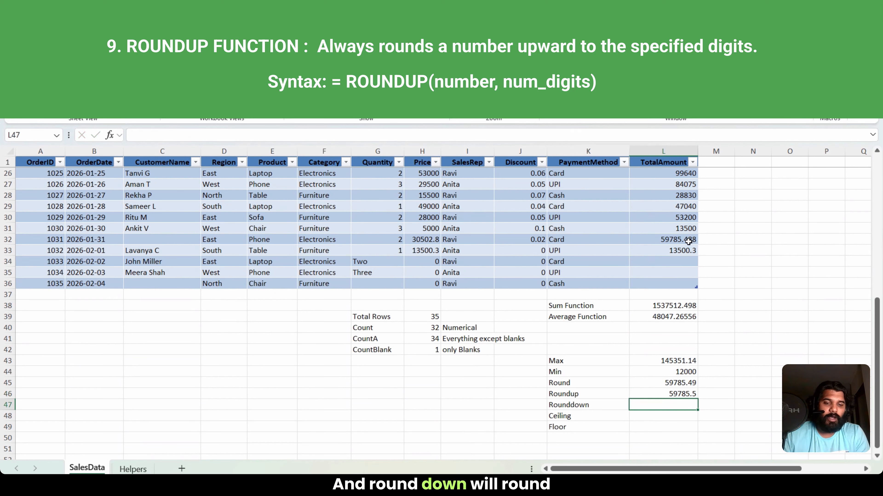
{"action": "type", "text": "=round"}
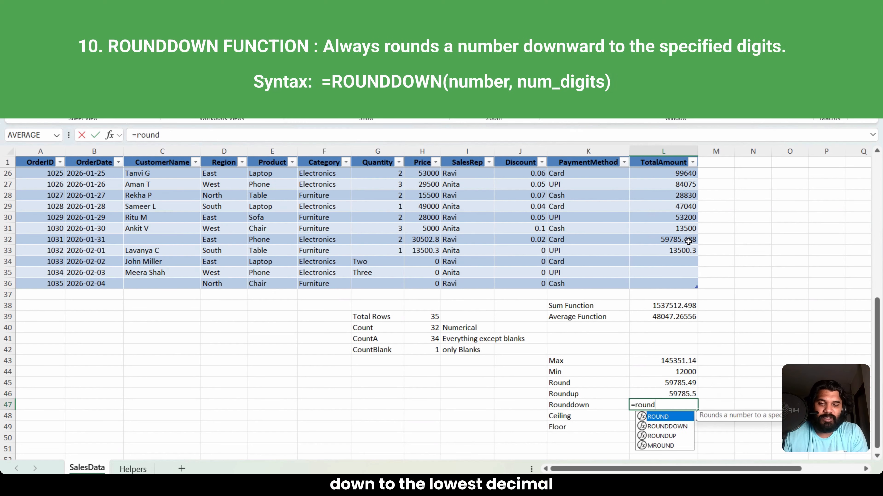
{"action": "type", "text": "down("}
{"action": "key", "text": "Up"}
{"action": "key", "text": "Up"}
{"action": "key", "text": "Up"}
{"action": "key", "text": "Up"}
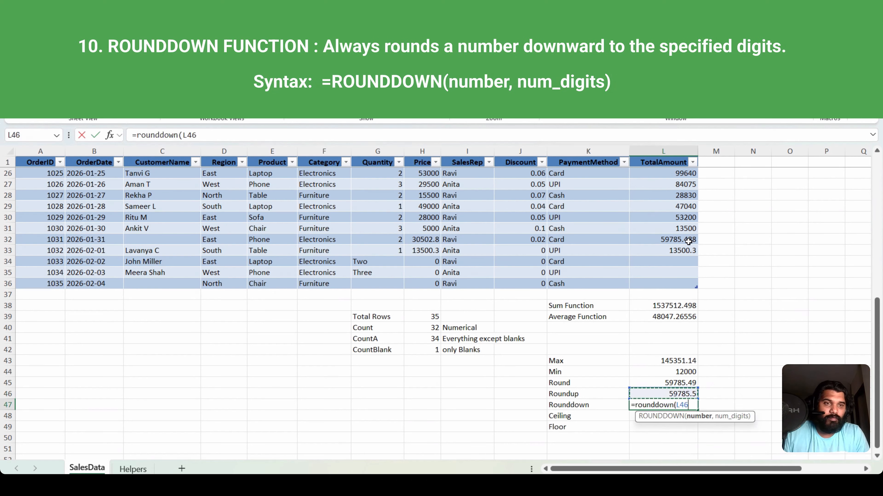
{"action": "key", "text": "Up"}
{"action": "key", "text": "Up"}
{"action": "key", "text": "Up"}
{"action": "key", "text": "Up"}
{"action": "key", "text": "Up"}
{"action": "key", "text": "Up"}
{"action": "key", "text": "Up"}
{"action": "key", "text": "Up"}
{"action": "key", "text": "Up"}
{"action": "key", "text": "Up"}
{"action": "key", "text": "Up"}
{"action": "type", "text": ","}
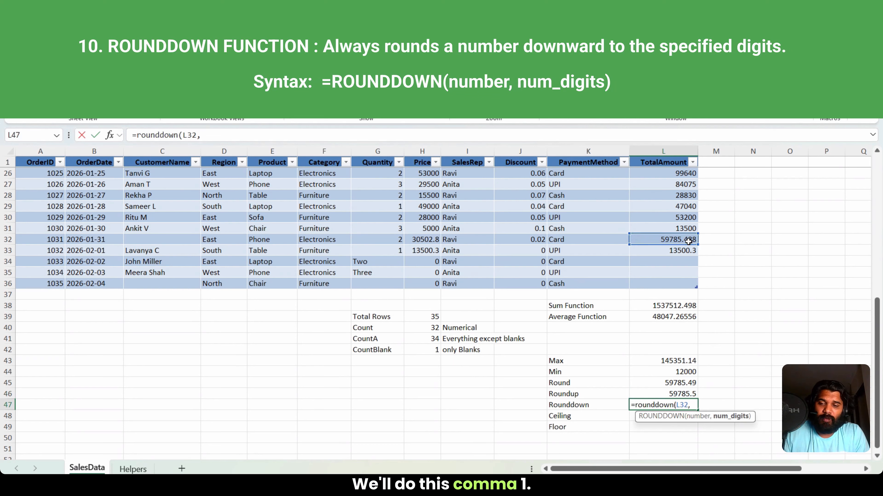
{"action": "type", "text": "1"}
{"action": "key", "text": "Return"}
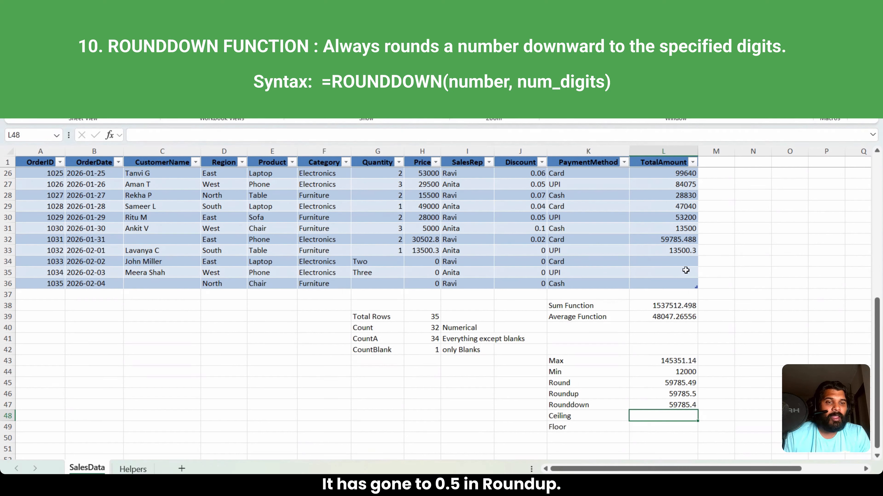
Step: Change the number of digits in the L47 ROUNDDOWN formula to 0, giving =ROUNDDOWN(L32,0)
{"action": "left_click", "coordinate": [670, 405]}
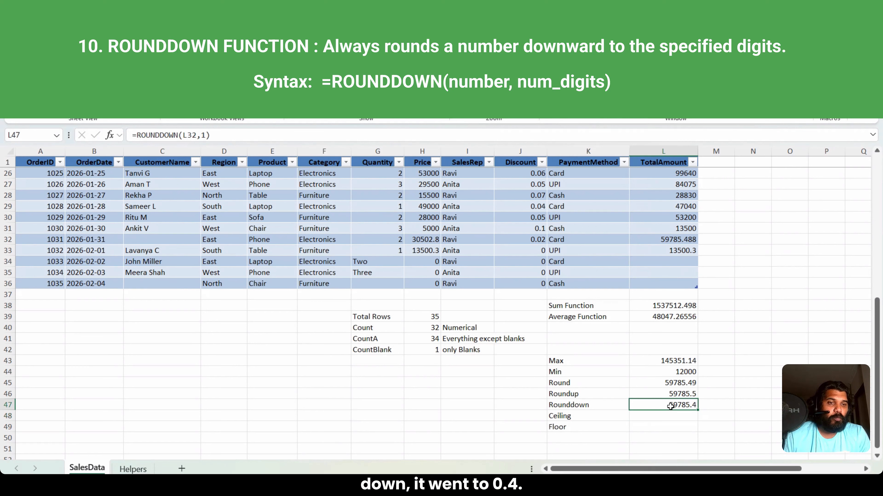
{"action": "left_click", "coordinate": [204, 136]}
{"action": "type", "text": "0"}
{"action": "key", "text": "Return"}
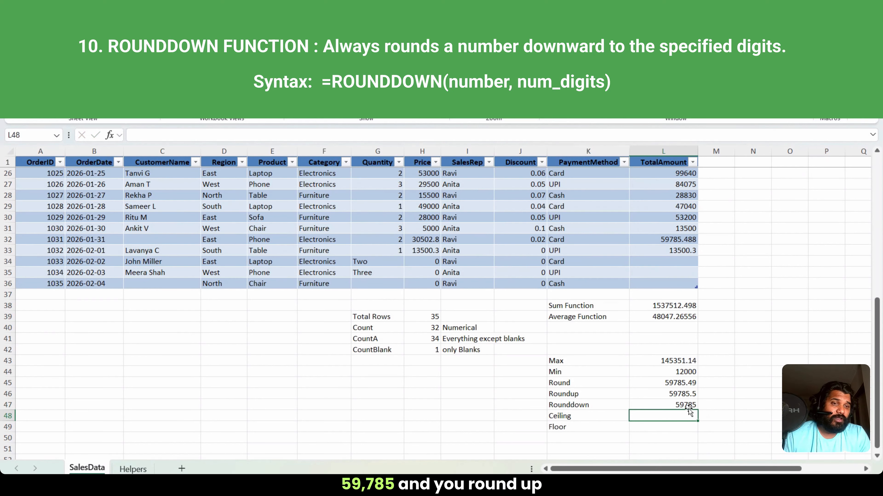
Step: Change the number of digits in the L46 ROUNDUP formula to 0
{"action": "left_click", "coordinate": [681, 394]}
{"action": "left_click", "coordinate": [195, 135]}
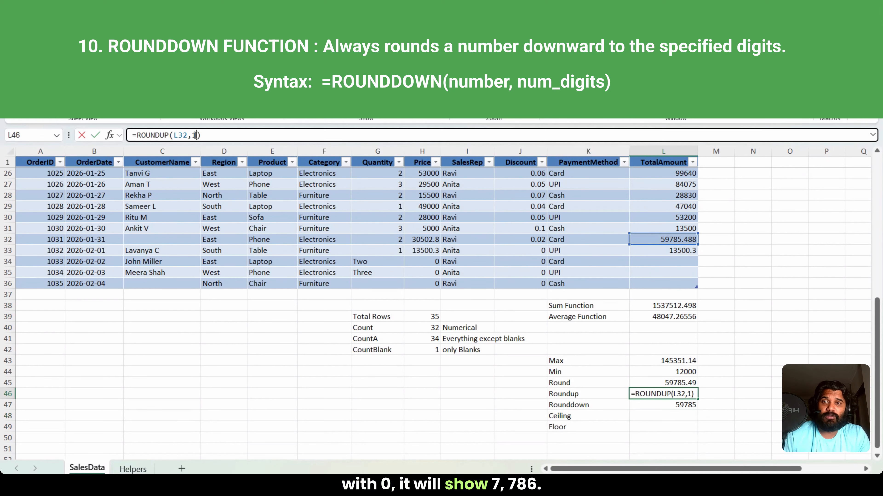
{"action": "key", "text": "BackSpace"}
{"action": "key", "text": "Return"}
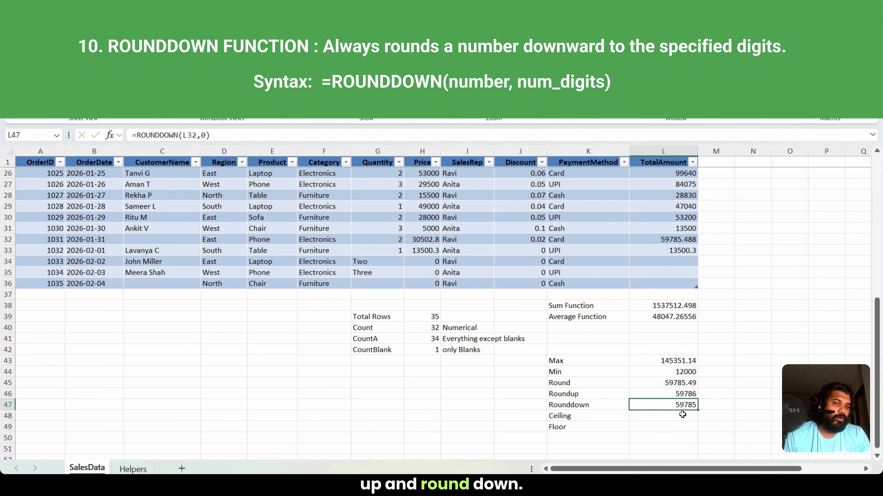
Step: Round the order amount in L32 up to a multiple of 100 in L48, beside the Ceiling label, with =CEILING(L32,100)
{"action": "left_click", "coordinate": [671, 417]}
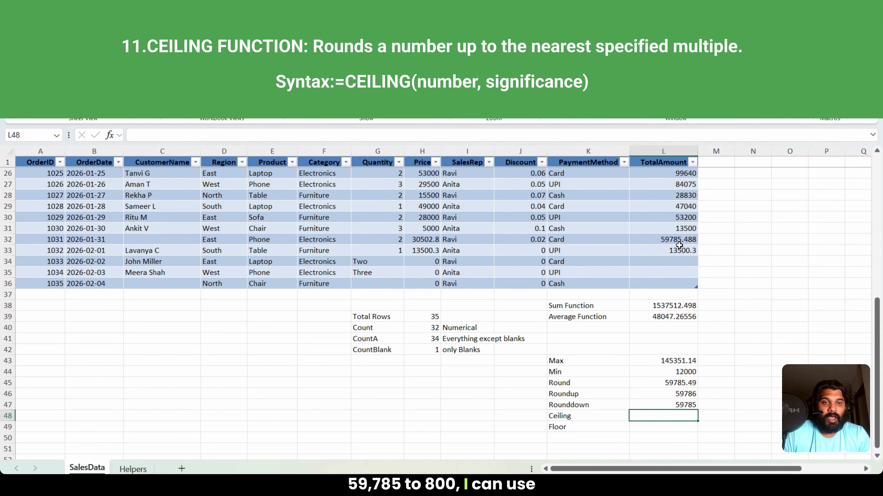
{"action": "type", "text": "=c"}
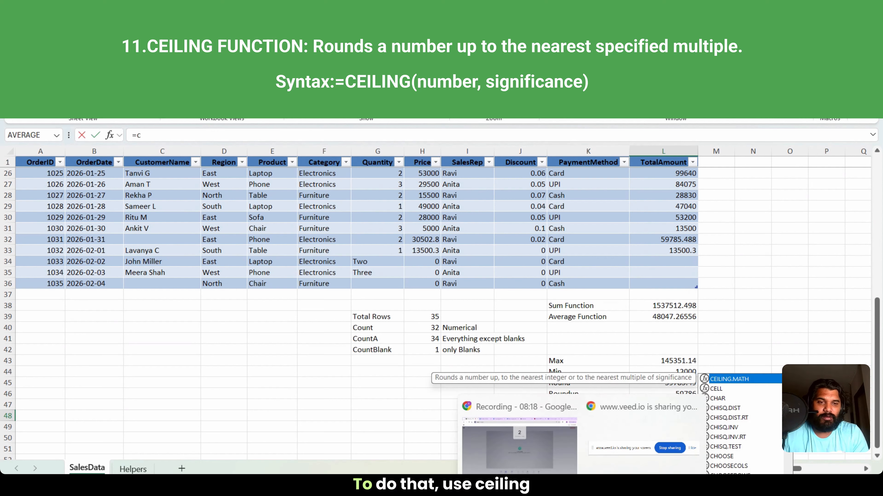
{"action": "left_click", "coordinate": [771, 308]}
{"action": "key", "text": "Return"}
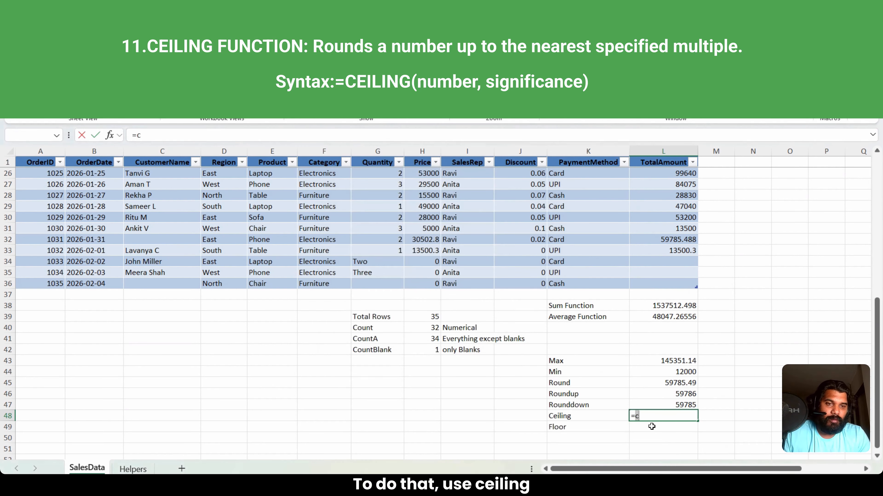
{"action": "type", "text": "ei"}
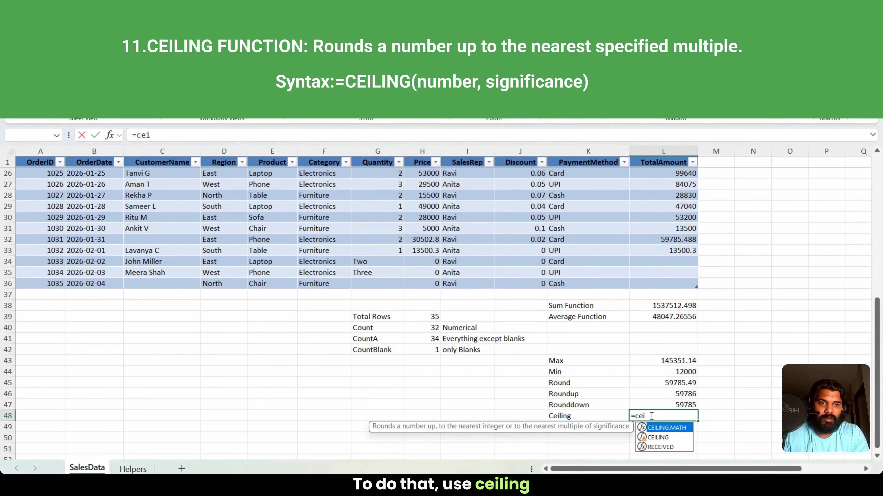
{"action": "type", "text": "ling("}
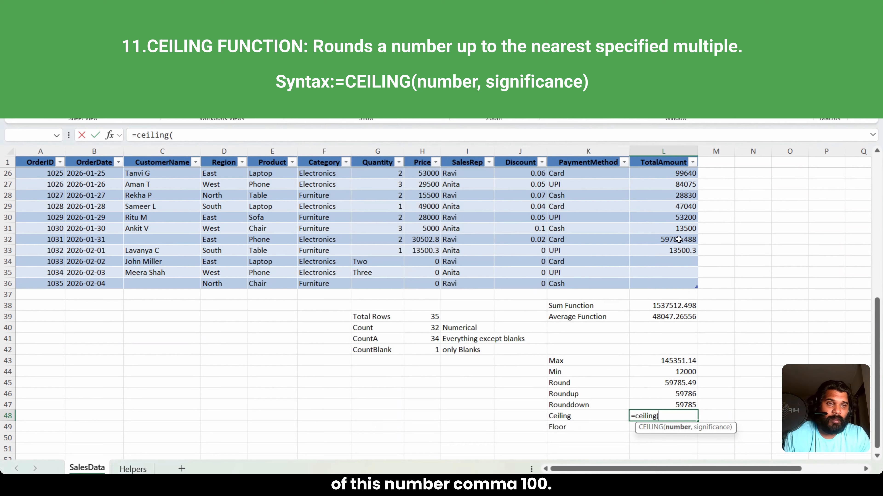
{"action": "left_click", "coordinate": [679, 239]}
{"action": "type", "text": ",1"}
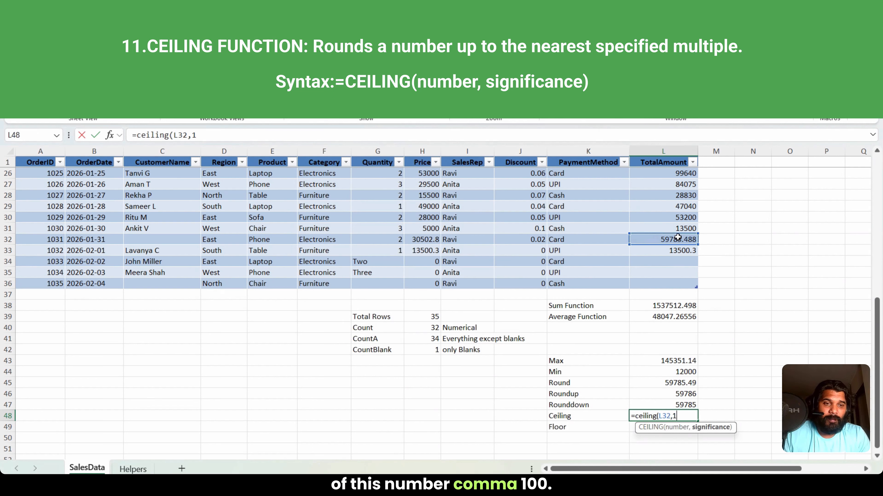
{"action": "type", "text": "00"}
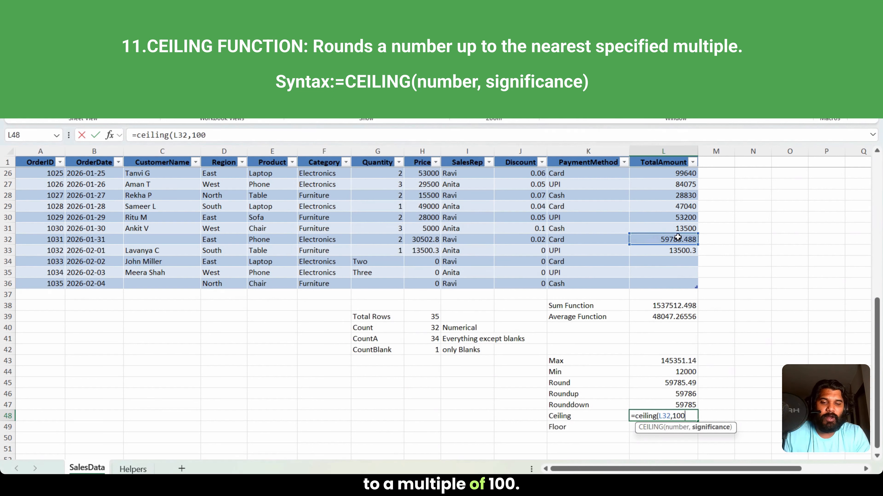
{"action": "key", "text": "Return"}
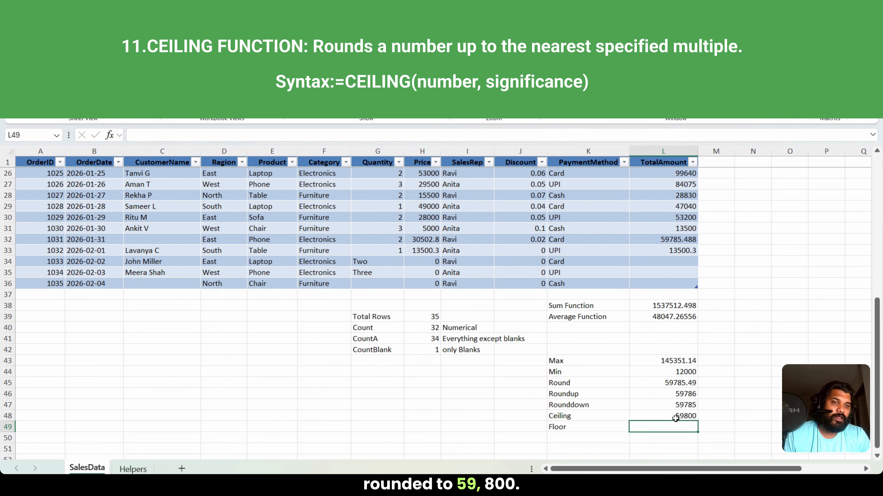
Step: Change the significance in the L48 CEILING formula to 10, giving =CEILING(L32,10)
{"action": "scroll", "coordinate": [690, 417], "scroll_direction": "up", "scroll_amount": 2}
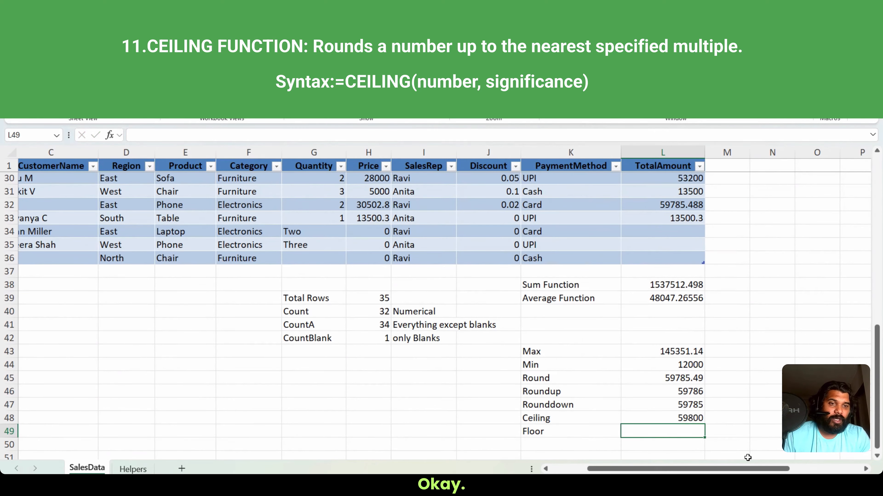
{"action": "left_click", "coordinate": [687, 421]}
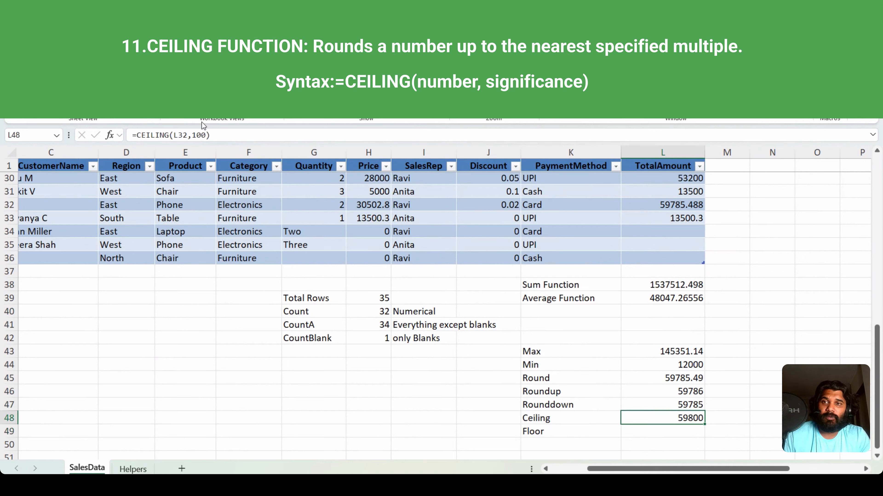
{"action": "left_click", "coordinate": [206, 135]}
{"action": "key", "text": "BackSpace"}
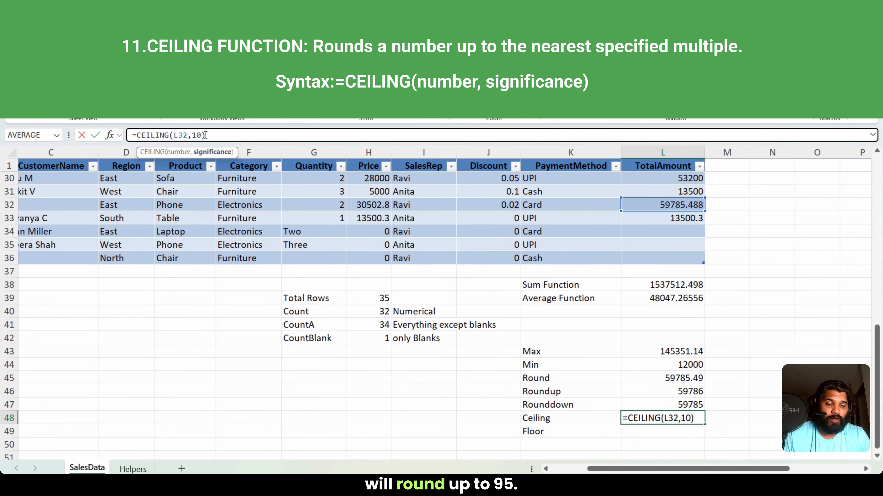
{"action": "key", "text": "Return"}
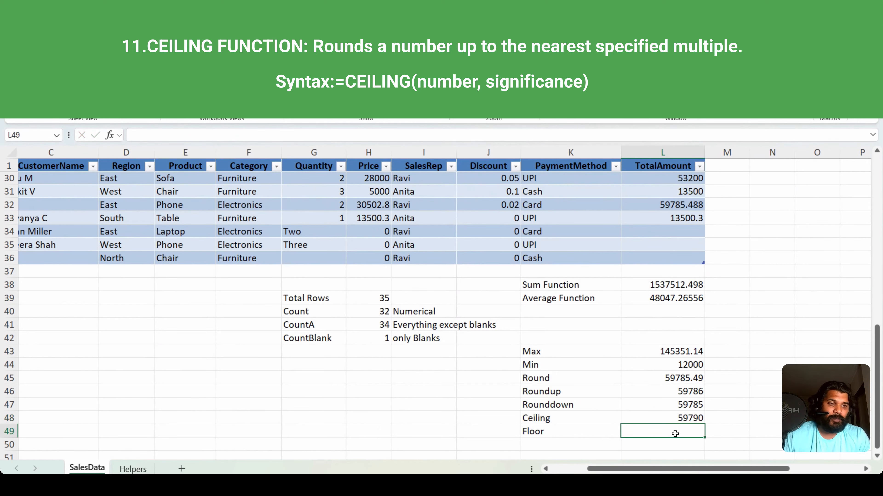
Step: Round the order amount in L32 down to a multiple of 10 in L49, beside the Floor label, with =FLOOR(L32,10)
{"action": "type", "text": "=floor("}
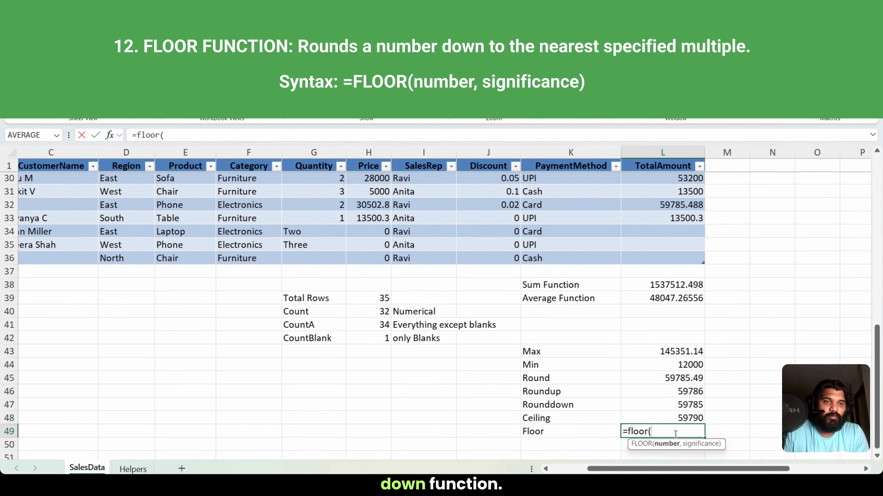
{"action": "left_click", "coordinate": [669, 205]}
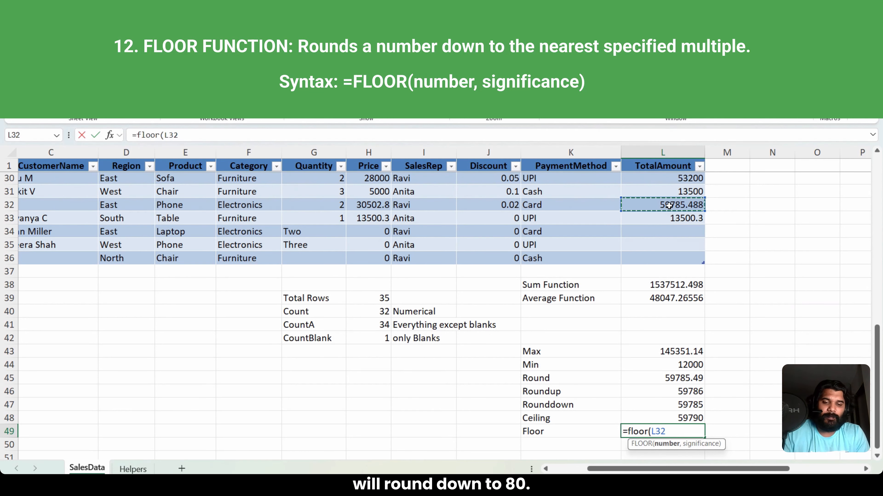
{"action": "type", "text": ",10)"}
{"action": "key", "text": "Return"}
Step: Change the significance in the L49 FLOOR formula to 100
{"action": "left_click_drag", "start_coordinate": [770, 353], "coordinate": [696, 432]}
{"action": "left_click", "coordinate": [696, 432]}
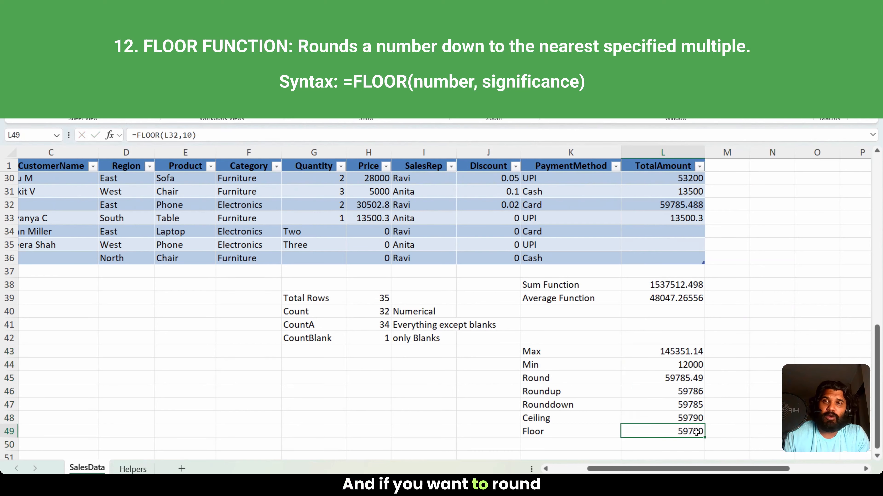
{"action": "left_click", "coordinate": [190, 136]}
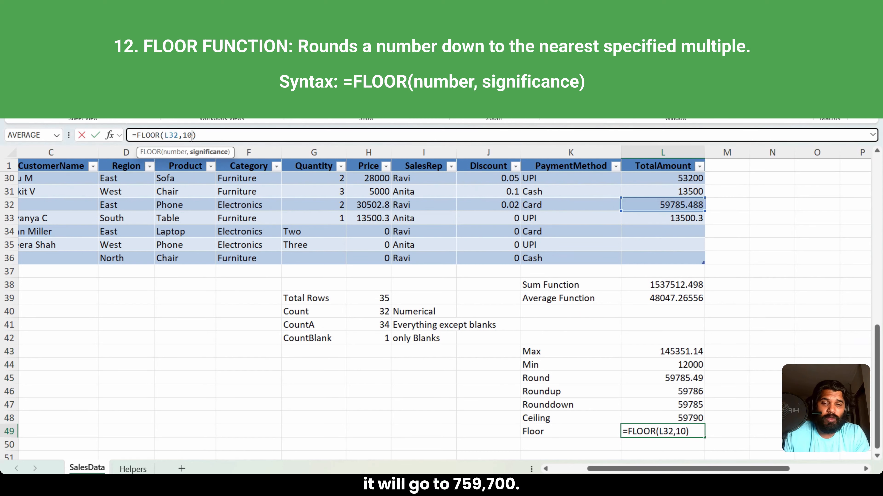
{"action": "key", "text": "Return"}
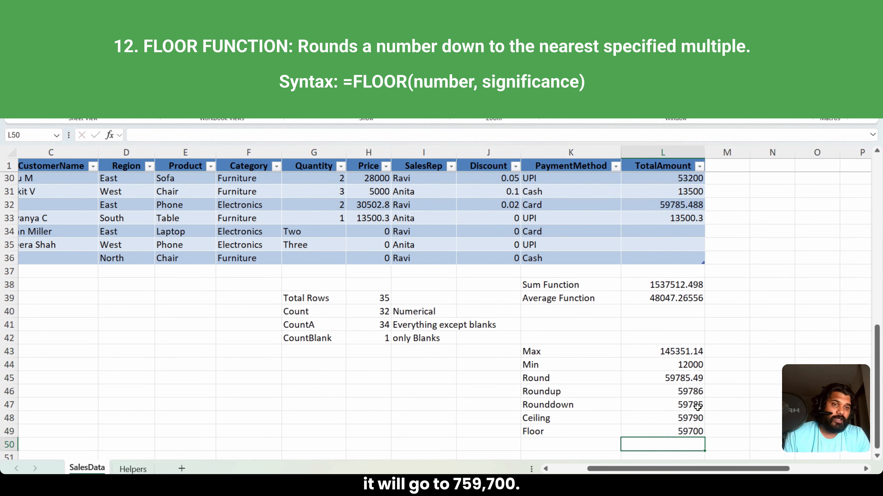
{"action": "scroll", "coordinate": [825, 358], "scroll_direction": "down", "scroll_amount": 3}
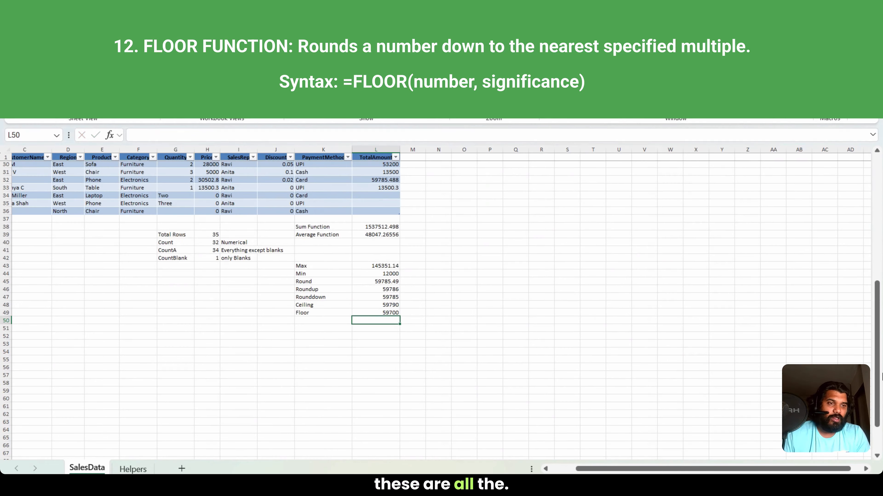
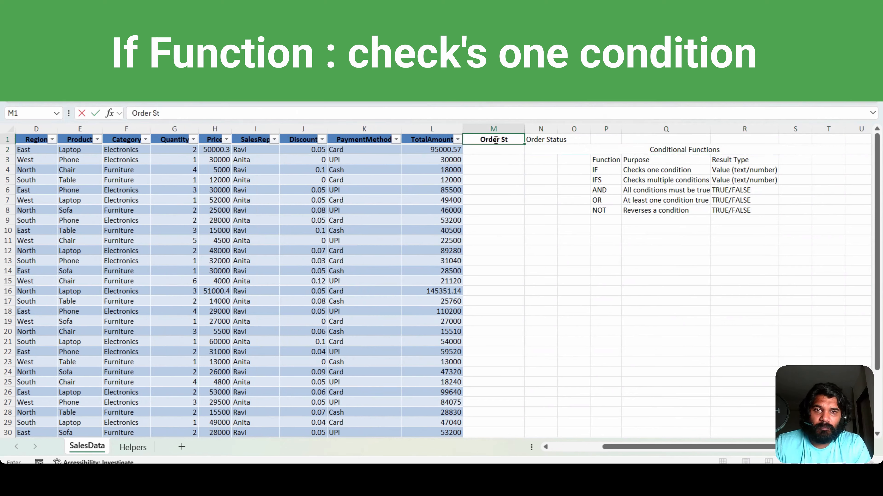
{"action": "key", "text": "Return"}
{"action": "type", "text": "=if("}
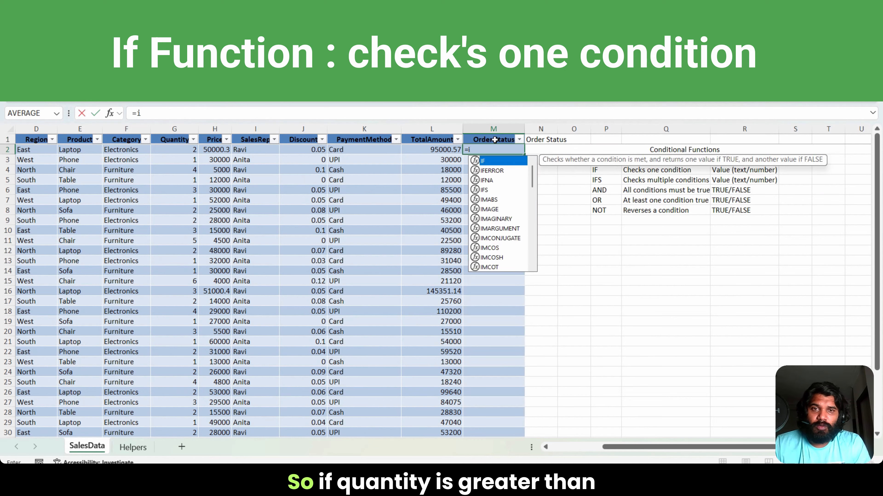
{"action": "key", "text": "Left"}
{"action": "key", "text": "Left"}
{"action": "key", "text": "Left"}
{"action": "key", "text": "Left"}
{"action": "key", "text": "Left"}
{"action": "key", "text": "Left"}
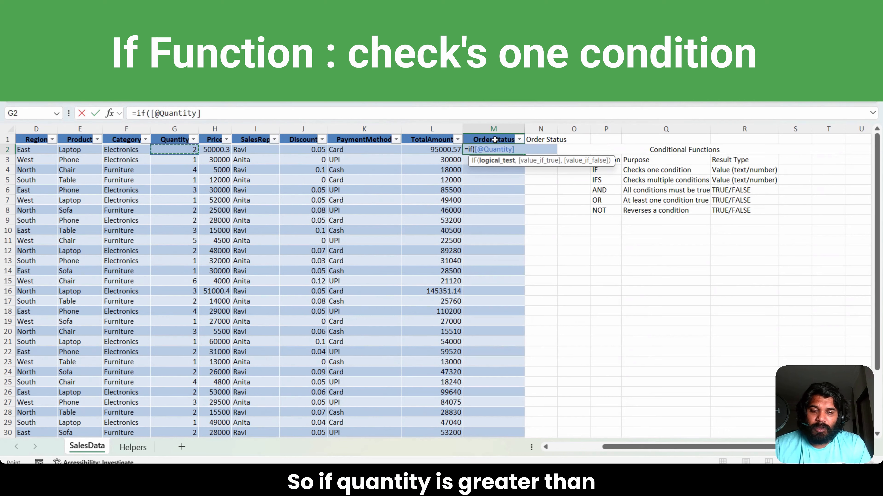
{"action": "type", "text": ">=2"}
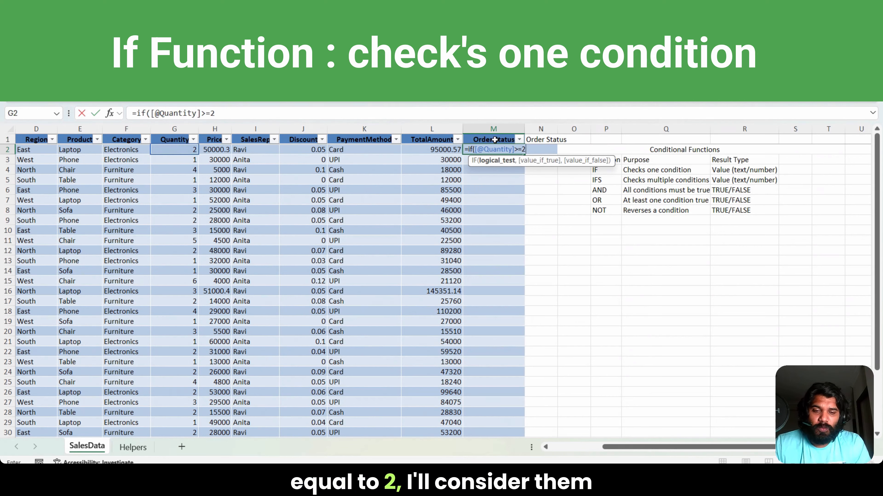
{"action": "type", "text": ",\"B"}
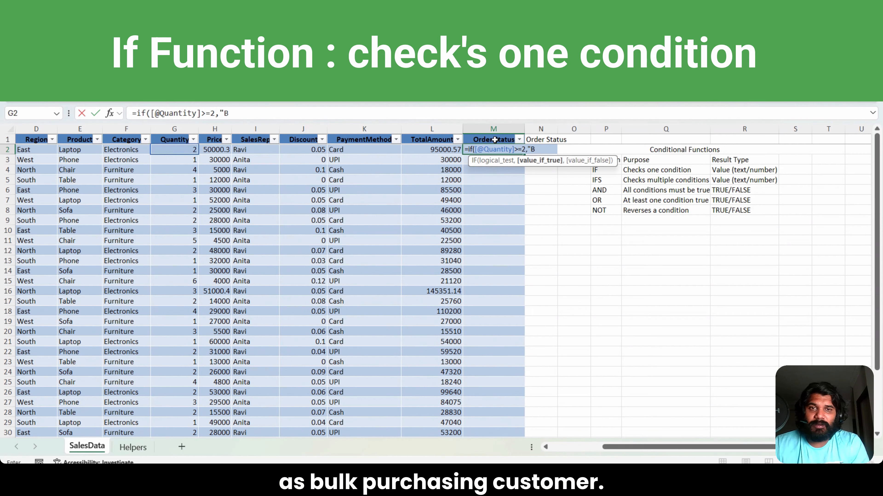
{"action": "type", "text": "ulk\""}
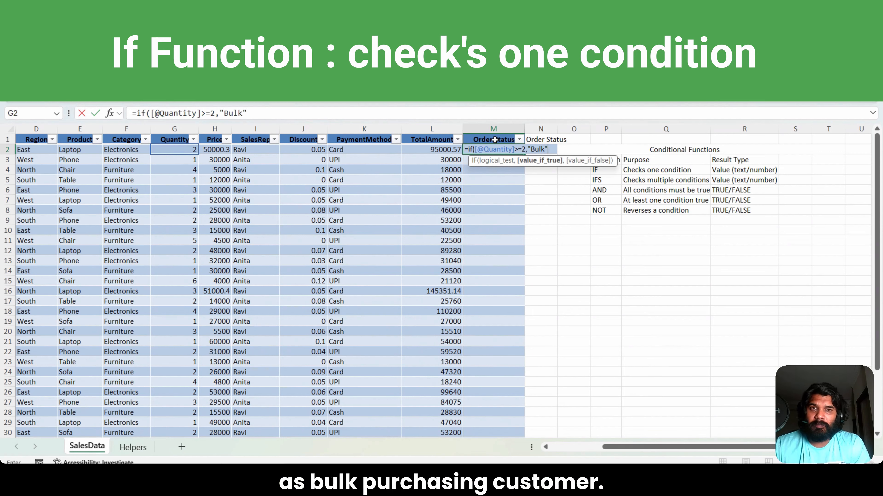
{"action": "type", "text": ","}
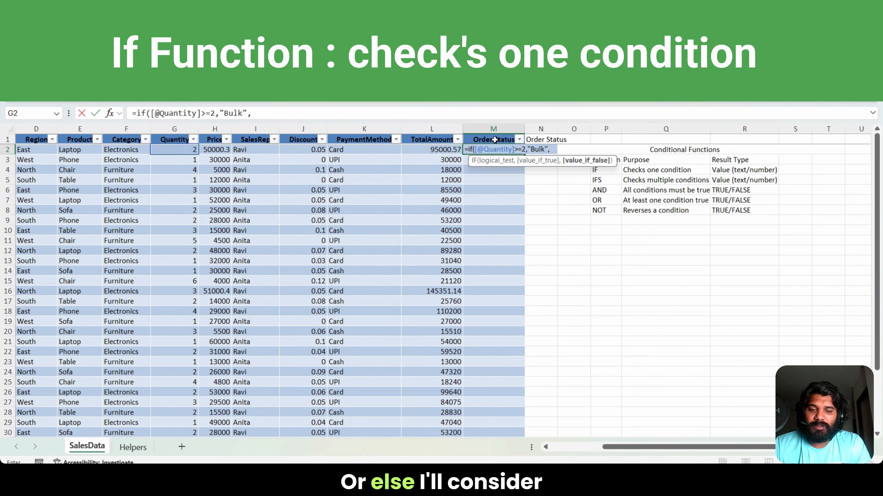
{"action": "type", "text": "\"Normal\""}
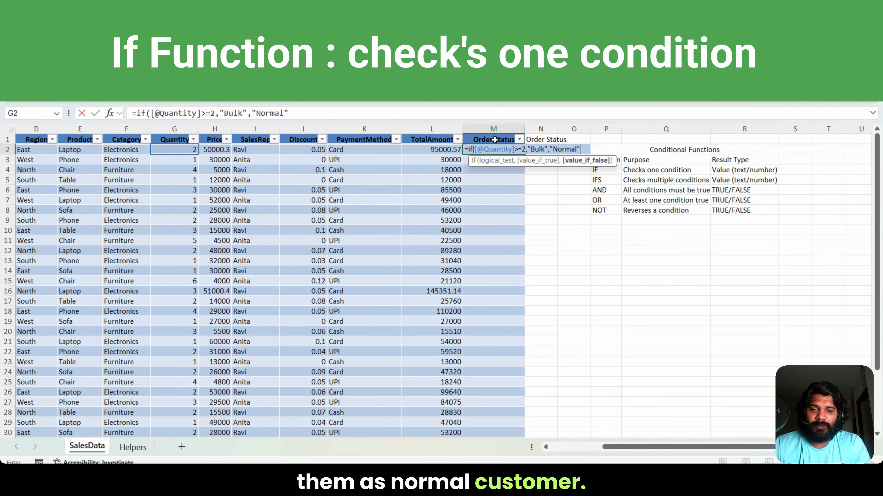
{"action": "type", "text": ")"}
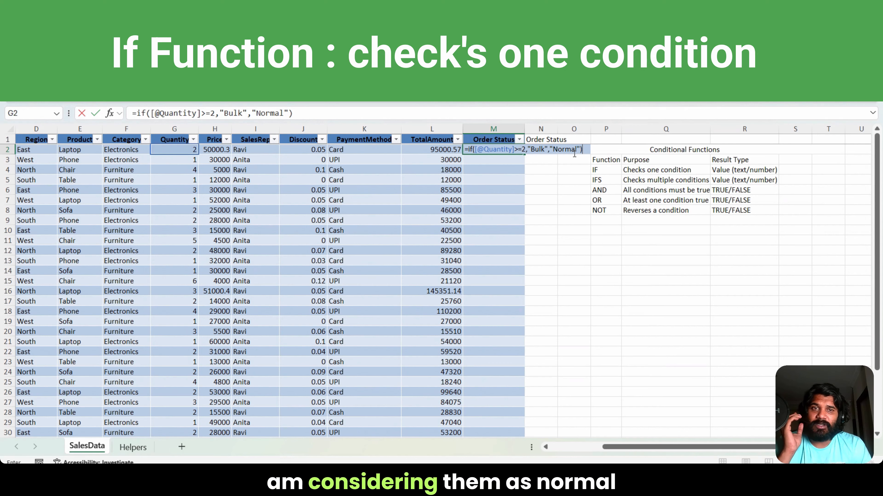
{"action": "key", "text": "ctrl+Return"}
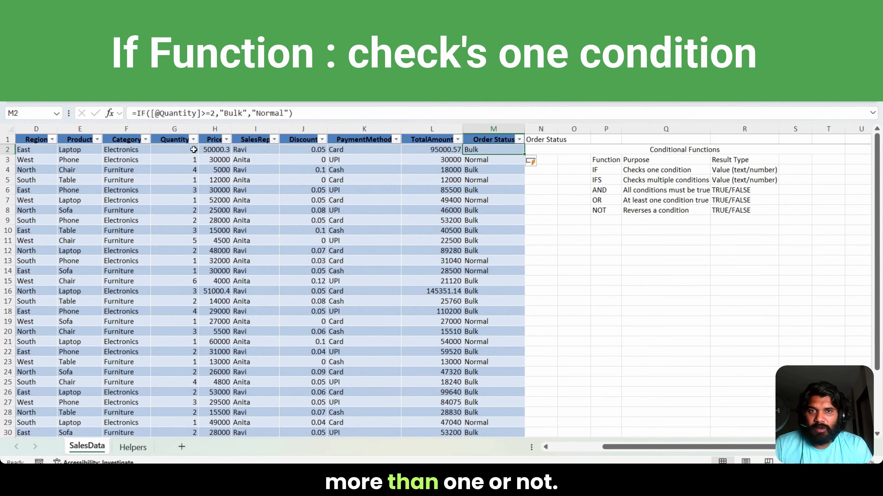
Step: Change the results of the Order Status IF formula in M2 to "Yes" when true and "No" when false
{"action": "left_click", "coordinate": [242, 113]}
{"action": "key", "text": "BackSpace"}
{"action": "key", "text": "BackSpace"}
{"action": "key", "text": "BackSpace"}
{"action": "key", "text": "BackSpace"}
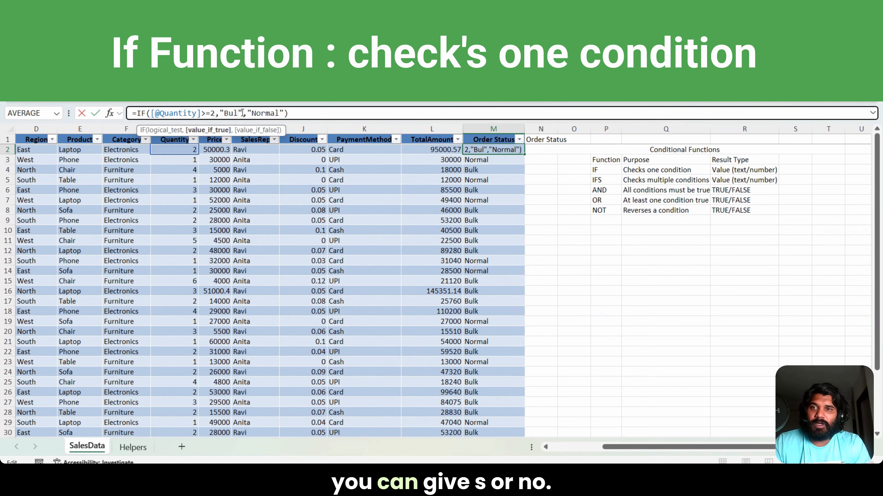
{"action": "type", "text": "Yes"}
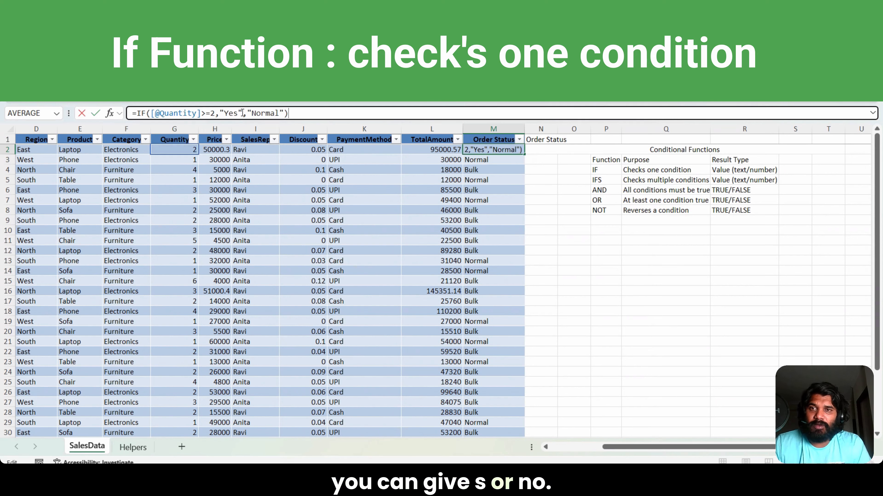
{"action": "left_click", "coordinate": [280, 110]}
{"action": "key", "text": "BackSpace"}
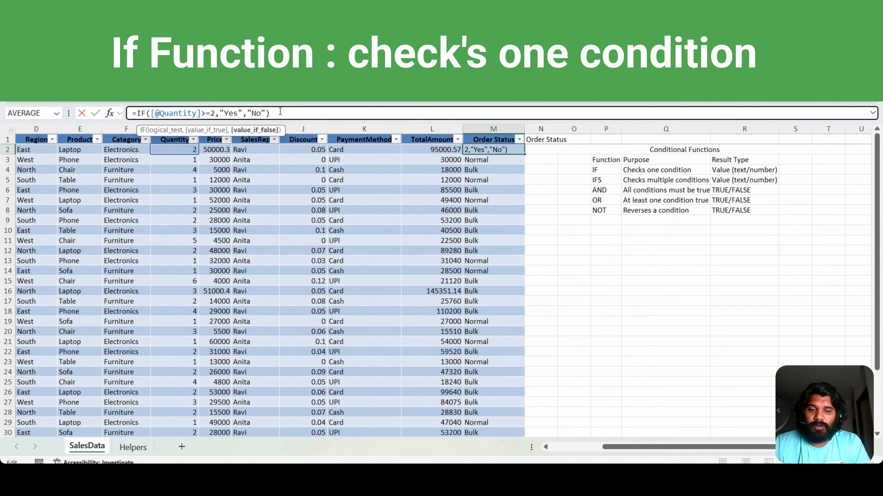
{"action": "key", "text": "ctrl+Return"}
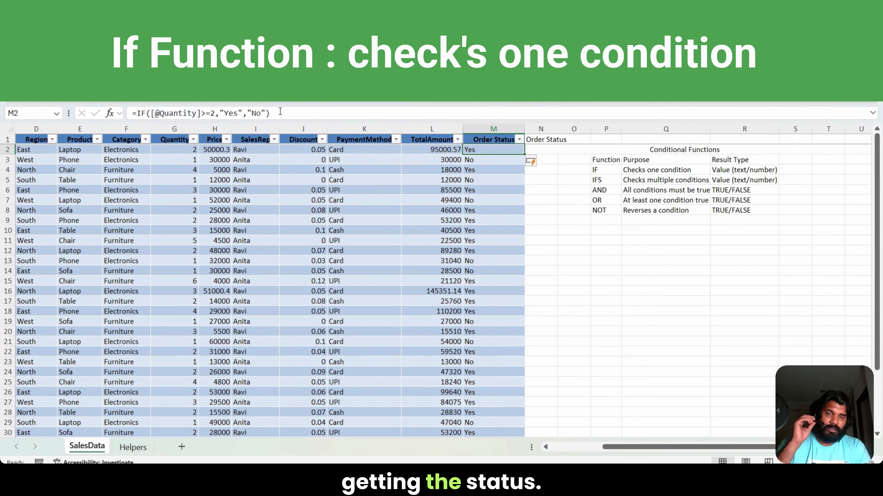
Step: Insert a new column directly after Order Status and head it Order Size in N1
{"action": "right_click", "coordinate": [535, 129]}
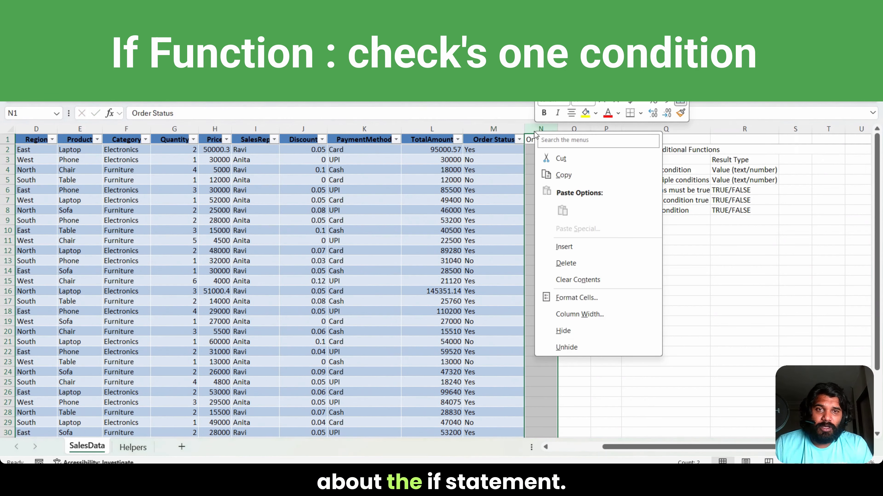
{"action": "left_click", "coordinate": [564, 246]}
{"action": "left_click", "coordinate": [539, 150]}
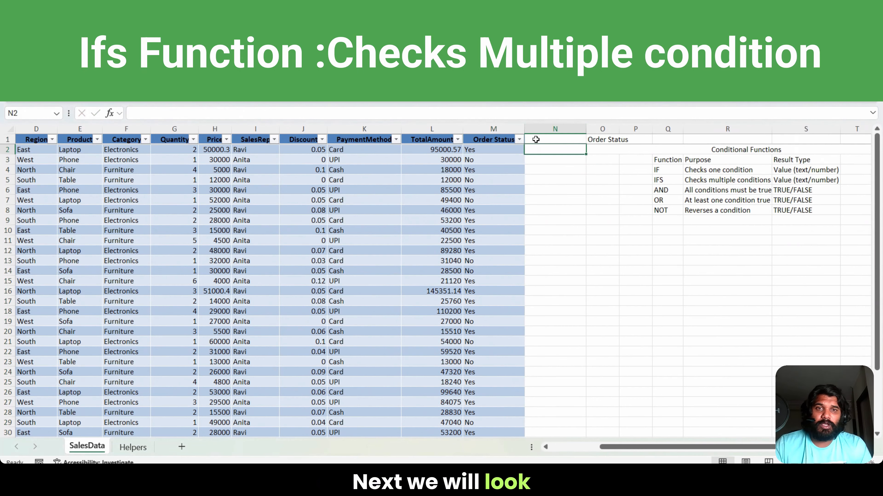
{"action": "left_click", "coordinate": [535, 140]}
{"action": "type", "text": "Order Siz"}
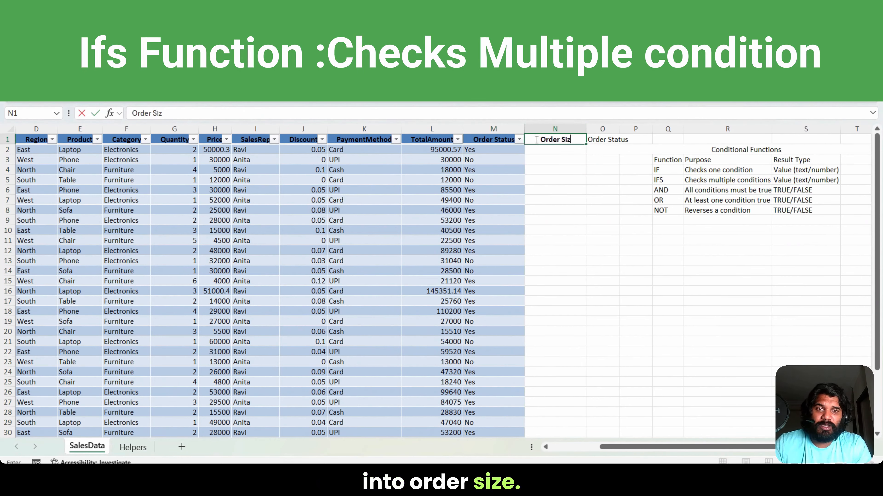
{"action": "type", "text": "e"}
{"action": "key", "text": "Return"}
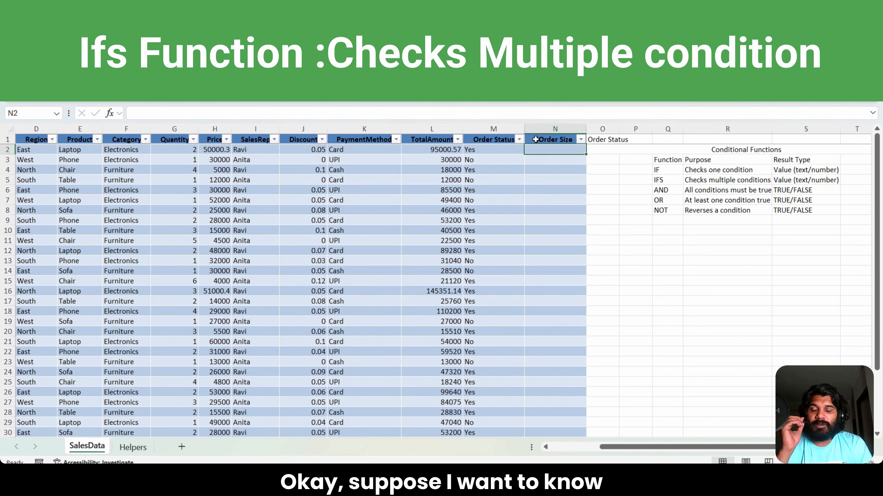
Step: Examine the values in the Quantity column and the IFS entry in the Conditional Functions table
{"action": "key", "text": "Left"}
{"action": "key", "text": "Left"}
{"action": "key", "text": "Left"}
{"action": "key", "text": "Left"}
{"action": "key", "text": "Left"}
{"action": "key", "text": "Left"}
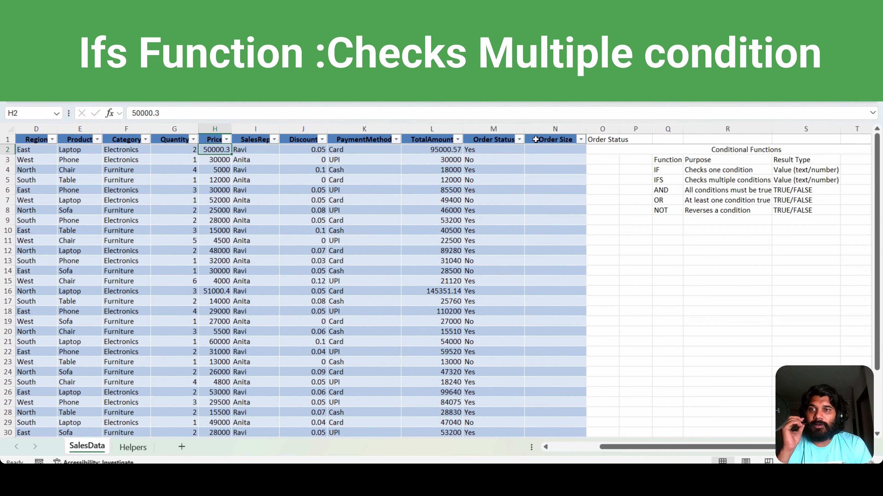
{"action": "key", "text": "Left"}
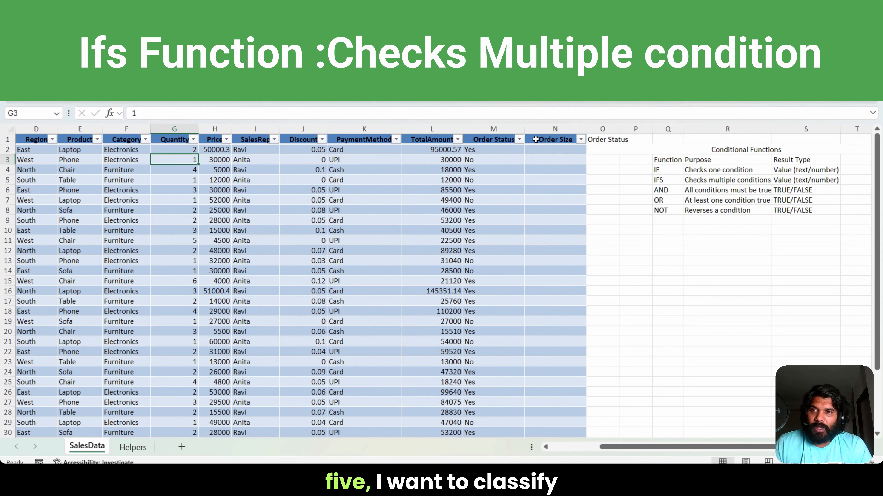
{"action": "key", "text": "Down"}
{"action": "key", "text": "Down"}
{"action": "key", "text": "Down"}
{"action": "key", "text": "Down"}
{"action": "key", "text": "Down"}
{"action": "key", "text": "Down"}
{"action": "key", "text": "Down"}
{"action": "key", "text": "Down"}
{"action": "key", "text": "Down"}
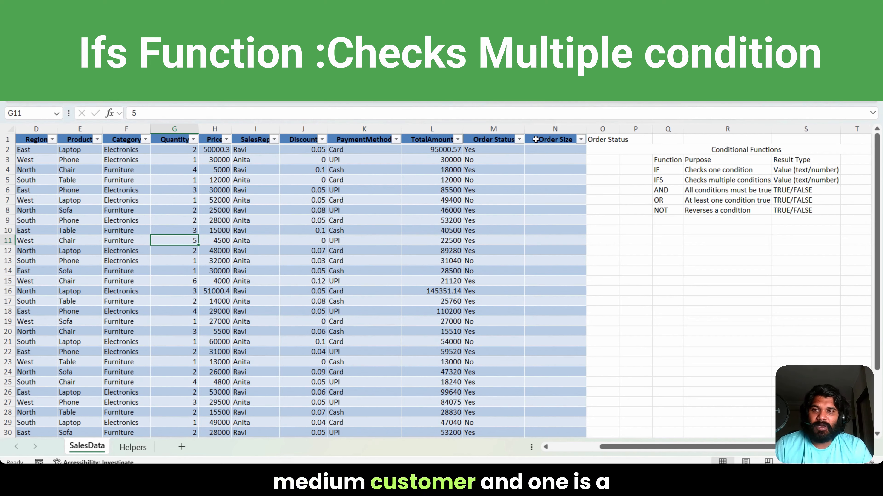
{"action": "key", "text": "ctrl+Up"}
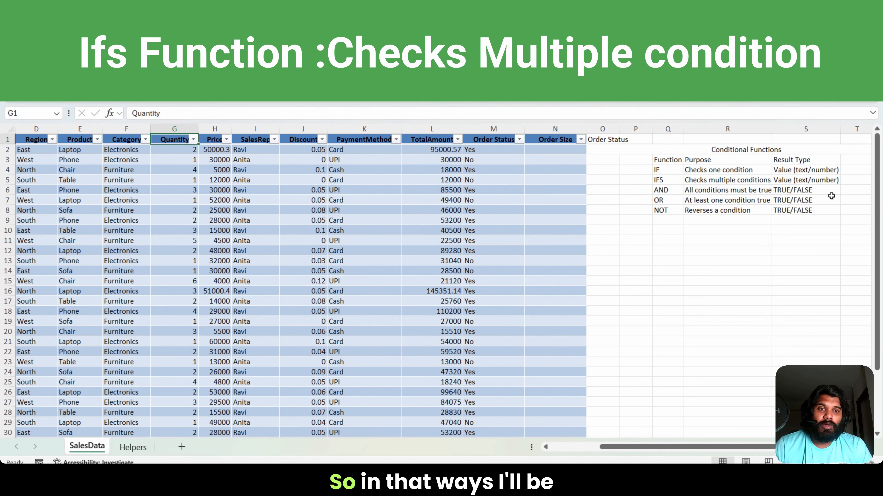
{"action": "left_click", "coordinate": [658, 180]}
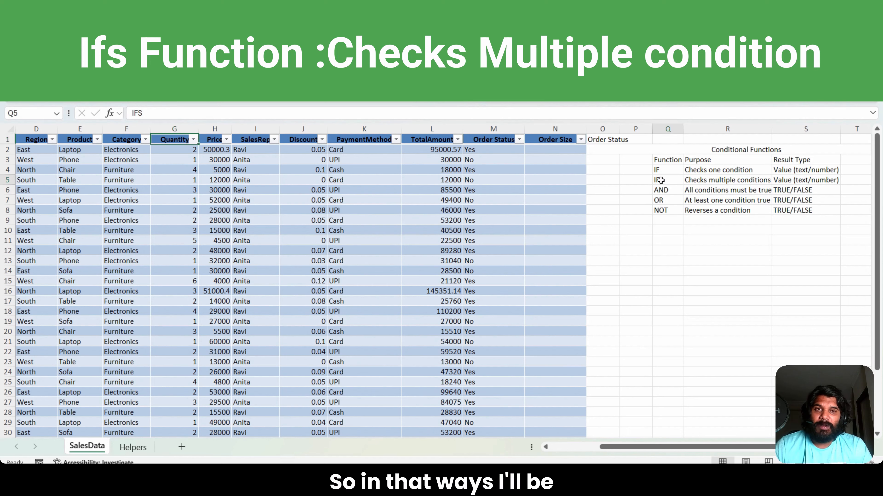
{"action": "left_click", "coordinate": [538, 149]}
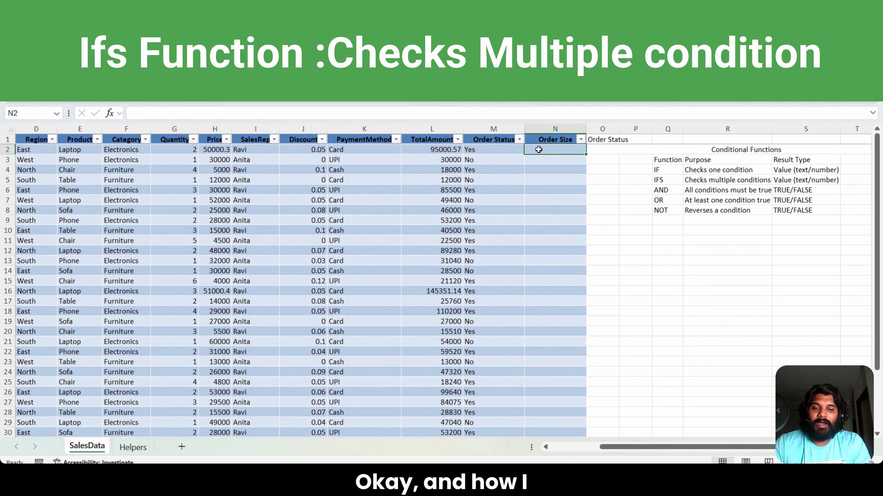
{"action": "type", "text": "=ifs"}
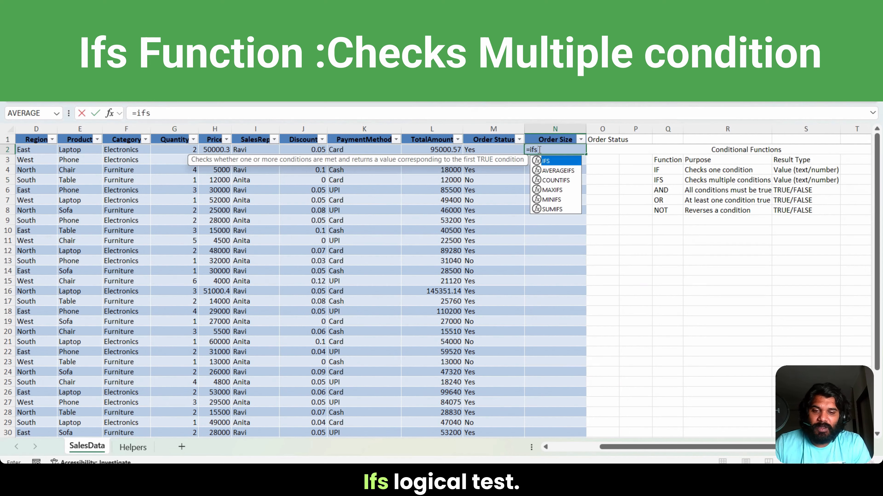
{"action": "type", "text": "("}
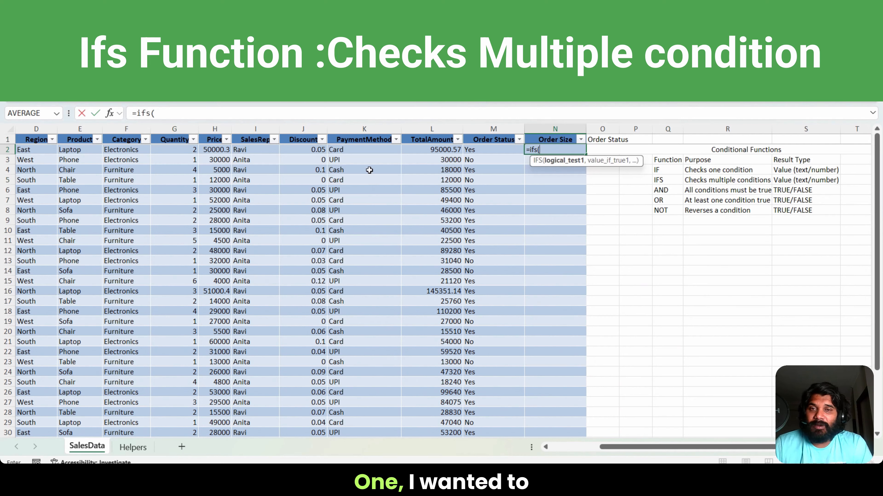
{"action": "left_click", "coordinate": [181, 150]}
{"action": "type", "text": ">=5"}
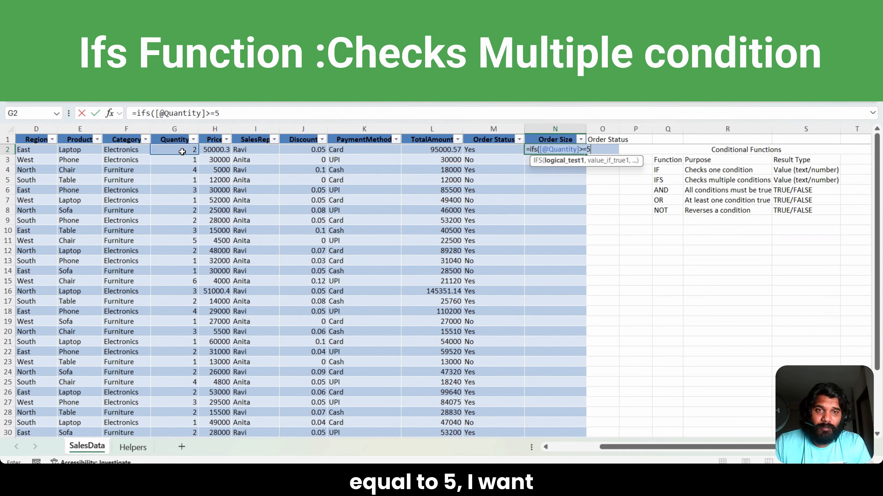
{"action": "type", "text": ",\"hig"}
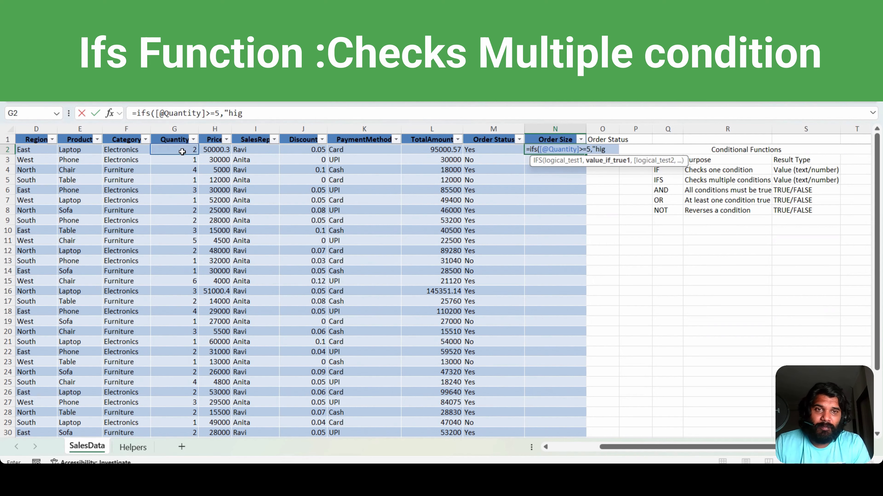
{"action": "type", "text": "h\""}
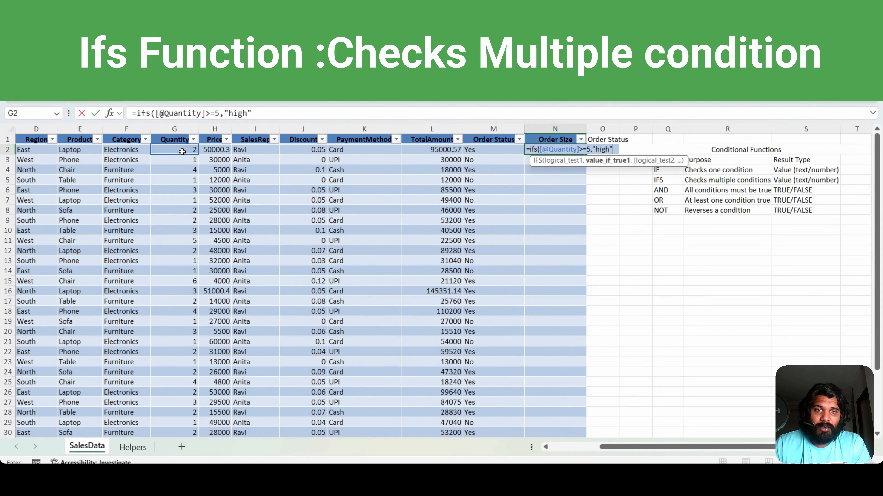
{"action": "type", "text": ","}
{"action": "left_click", "coordinate": [182, 150]}
{"action": "type", "text": ">="}
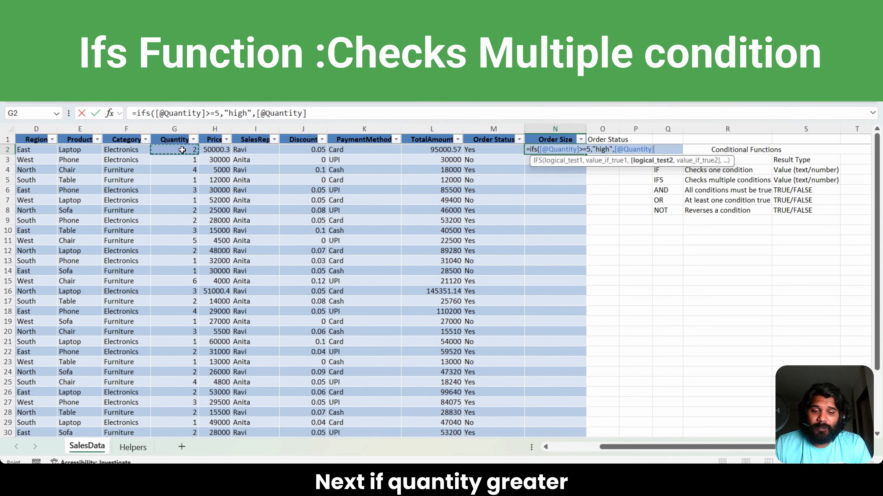
{"action": "type", "text": "2,\""}
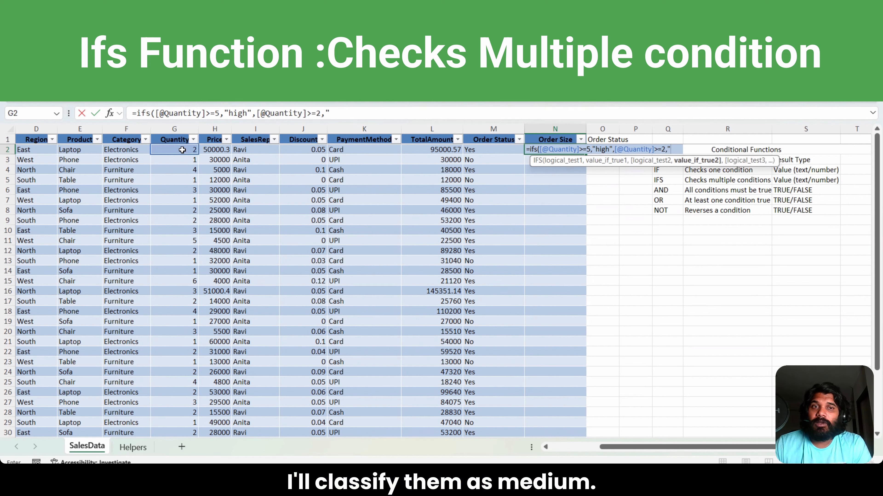
{"action": "type", "text": "medi"}
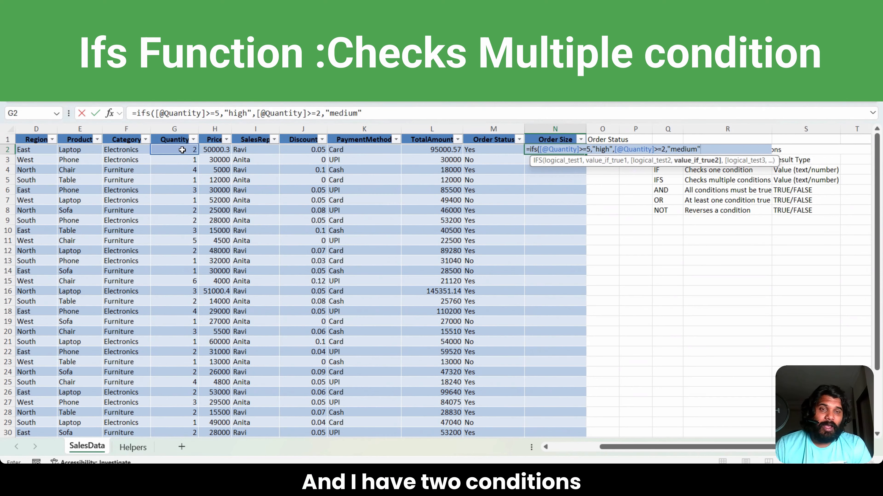
{"action": "type", "text": "um\""}
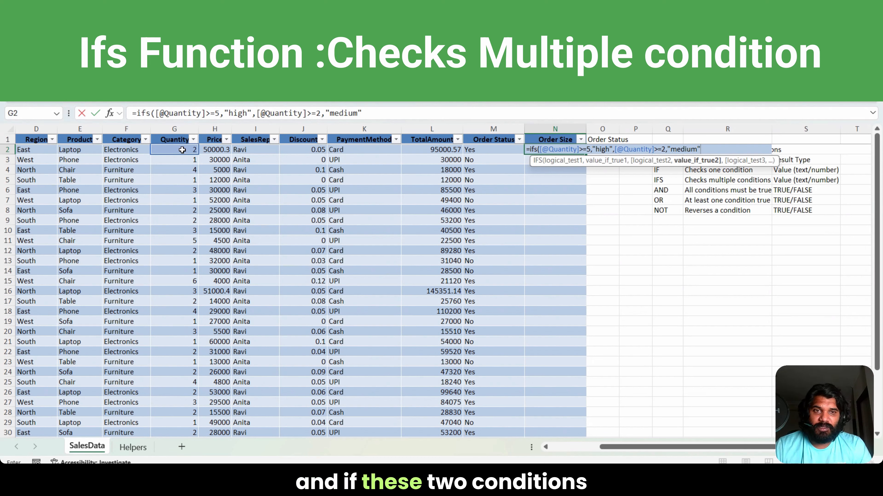
{"action": "type", "text": ",True"}
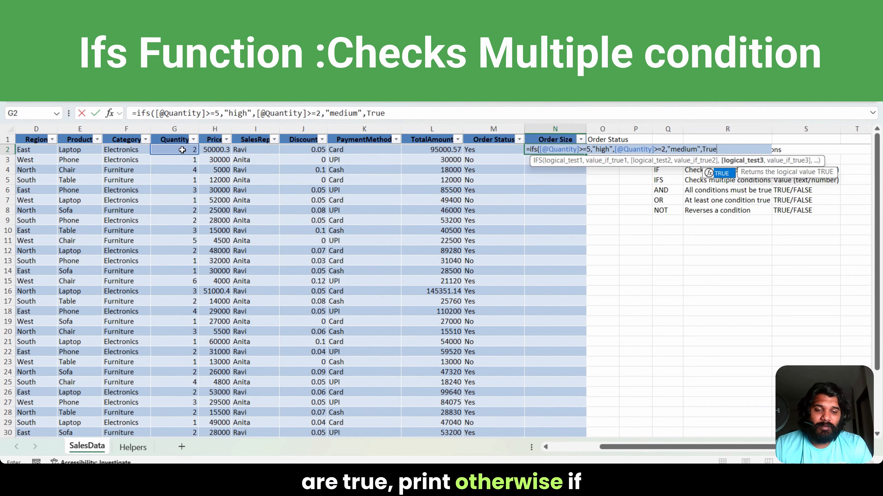
{"action": "type", "text": "\",\""}
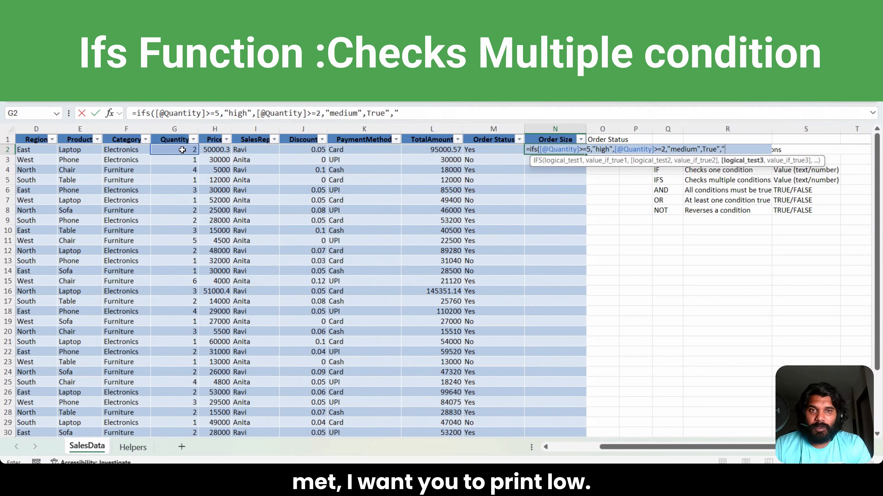
Step: Try to complete the N2 IFS formula with a final True condition that returns "low"
{"action": "type", "text": ",\""}
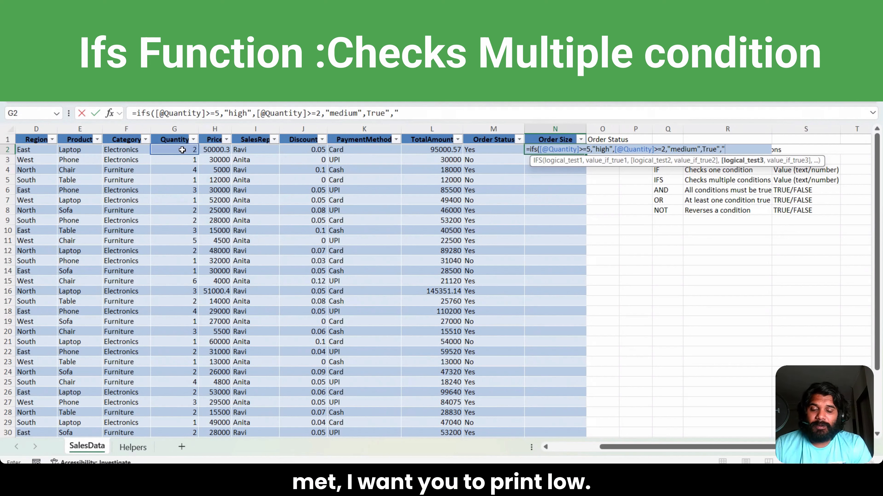
{"action": "type", "text": "low\")"}
{"action": "key", "text": "Return"}
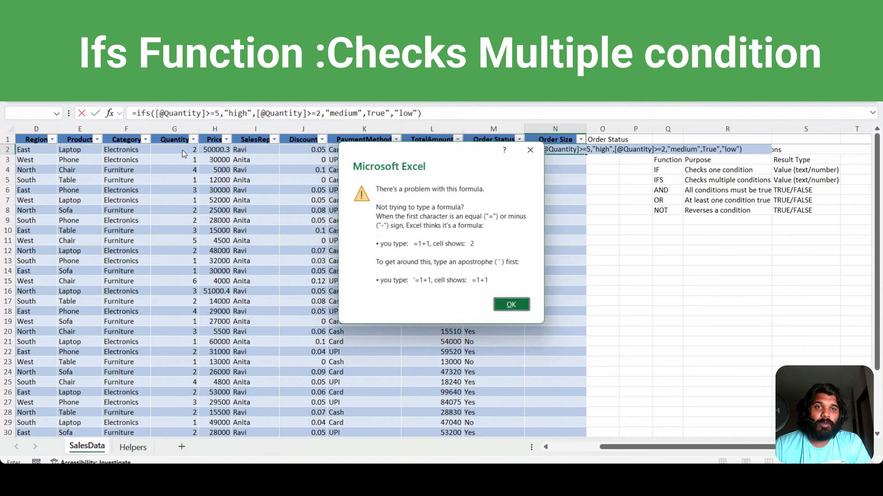
{"action": "key", "text": "Return"}
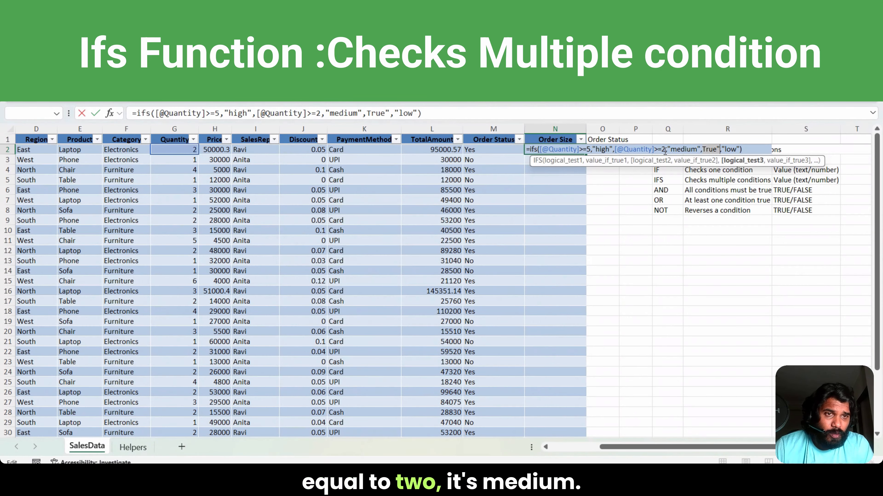
Step: Remove the stray quotation mark from the True condition in the N2 IFS formula, enter it, and check several Order Size results
{"action": "left_click", "coordinate": [703, 150]}
{"action": "type", "text": "\""}
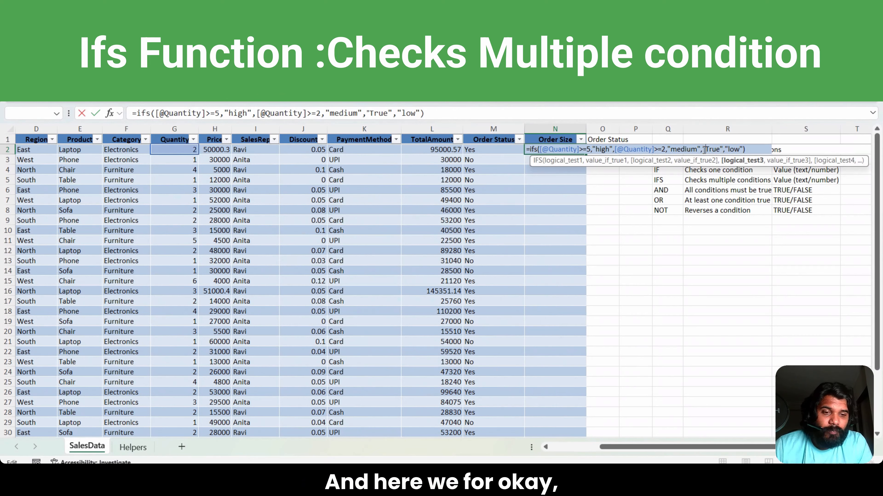
{"action": "key", "text": "BackSpace"}
{"action": "key", "text": "BackSpace"}
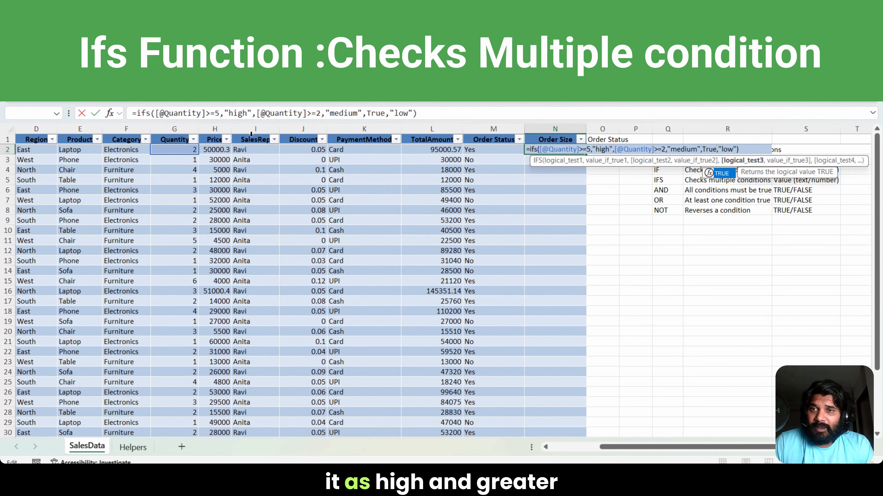
{"action": "left_click", "coordinate": [248, 114]}
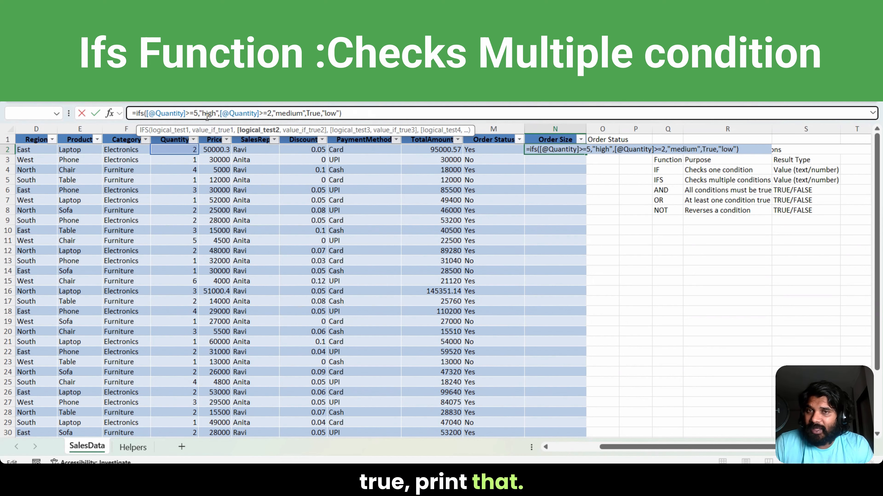
{"action": "key", "text": "ctrl+Return"}
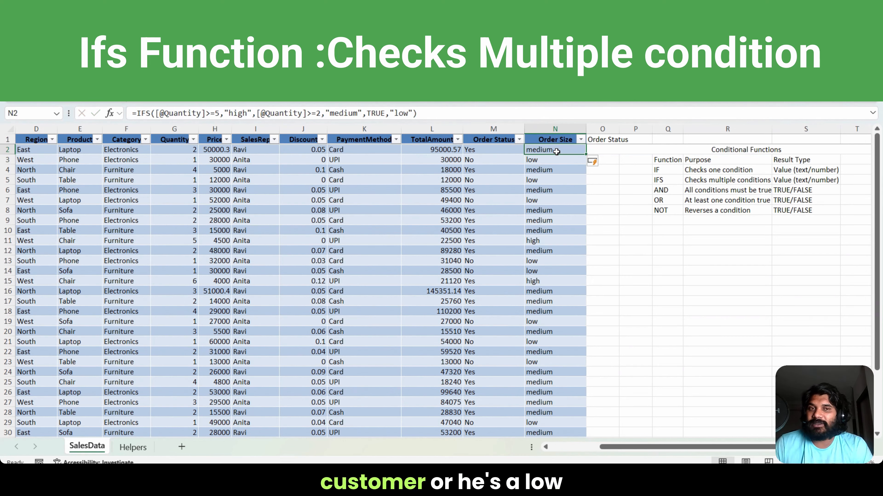
{"action": "left_click", "coordinate": [540, 163]}
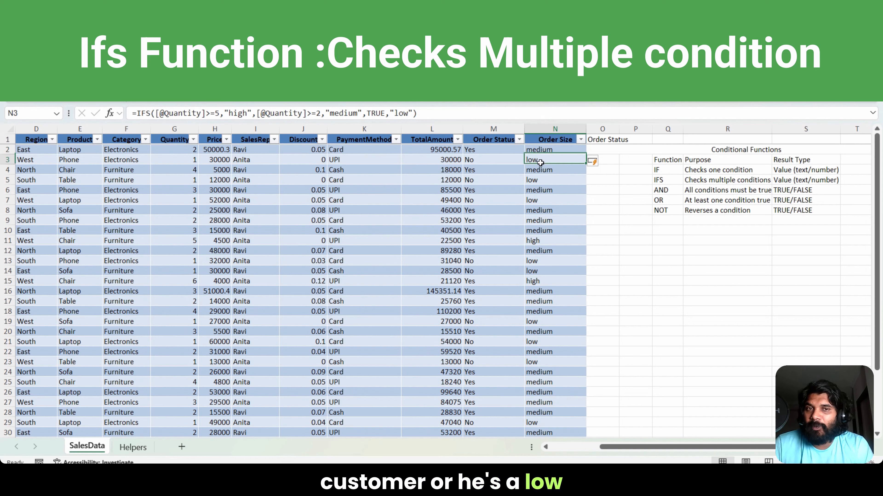
{"action": "left_click", "coordinate": [540, 241]}
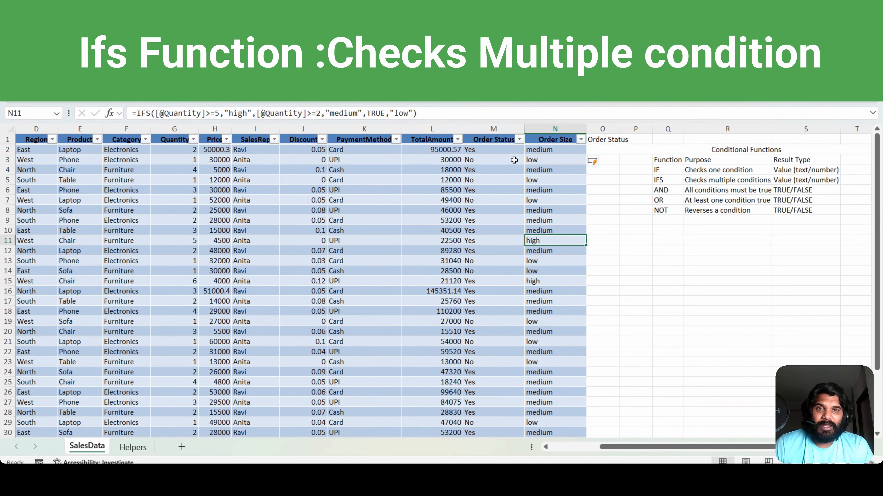
Step: Insert a new column directly after Order Size and head it And in O1
{"action": "right_click", "coordinate": [596, 131]}
{"action": "left_click", "coordinate": [645, 246]}
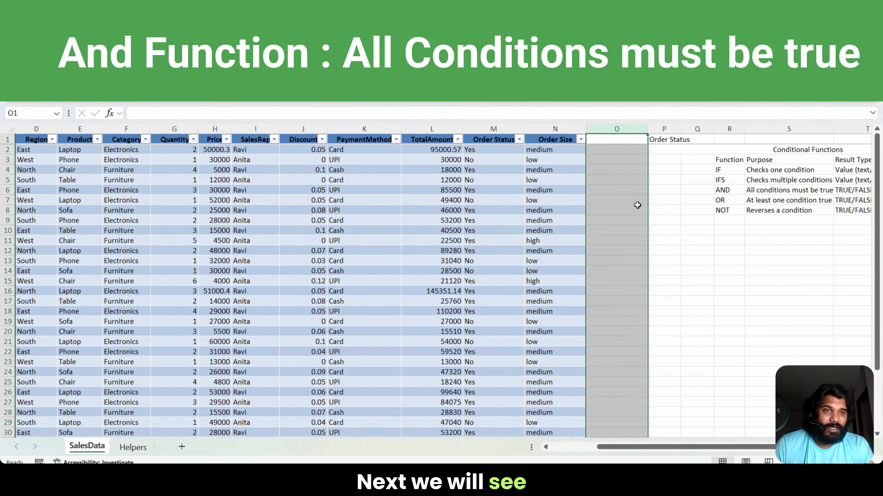
{"action": "type", "text": "And"}
{"action": "key", "text": "Return"}
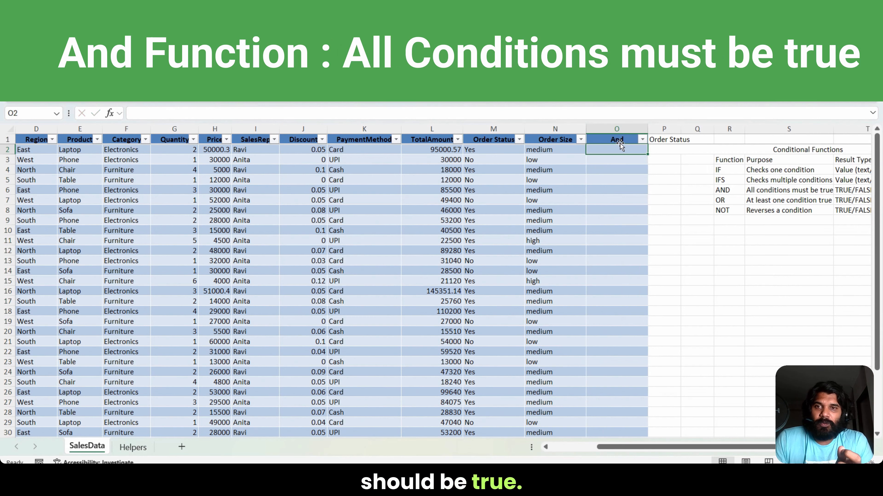
Step: Examine the Region and Quantity values in row 2 as the two conditions for an AND test
{"action": "key", "text": "Left"}
{"action": "key", "text": "Left"}
{"action": "key", "text": "Left"}
{"action": "key", "text": "Left"}
{"action": "key", "text": "Left"}
{"action": "key", "text": "Left"}
{"action": "key", "text": "Left"}
{"action": "key", "text": "Left"}
{"action": "key", "text": "Left"}
{"action": "key", "text": "Left"}
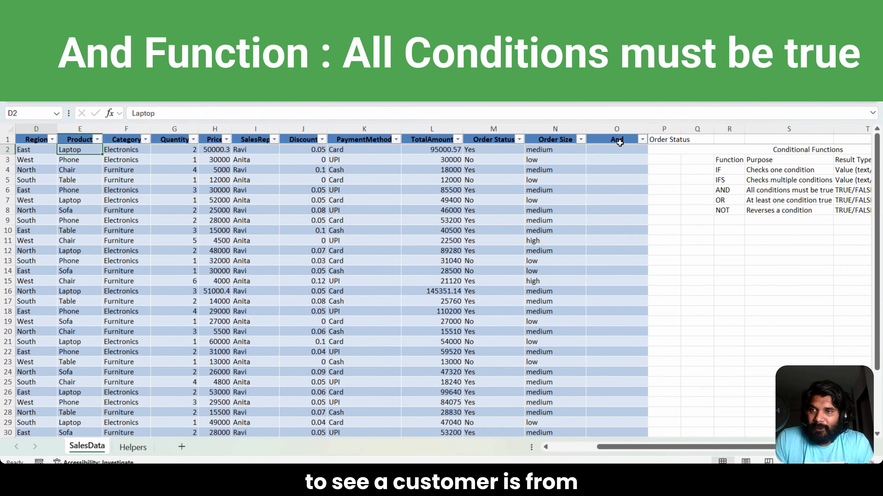
{"action": "key", "text": "Left"}
{"action": "key", "text": "Right"}
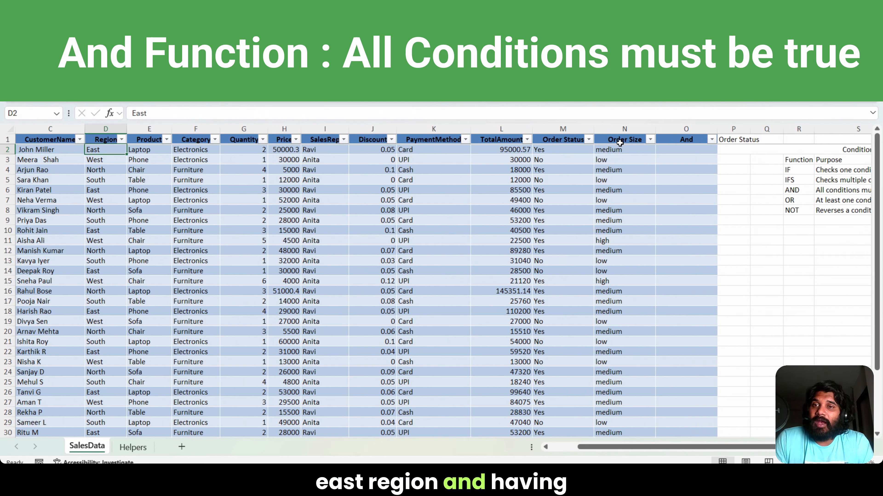
{"action": "key", "text": "Right"}
{"action": "key", "text": "Right"}
{"action": "key", "text": "Right"}
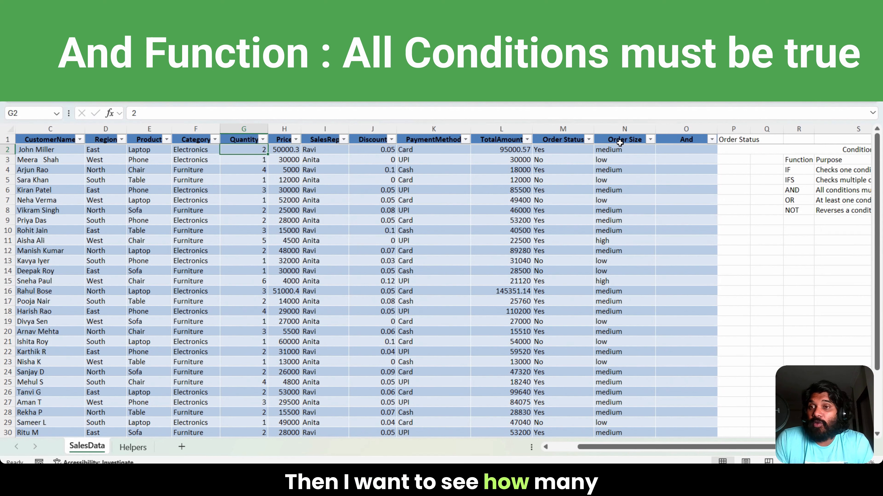
{"action": "key", "text": "Right"}
{"action": "key", "text": "Right"}
{"action": "key", "text": "Right"}
{"action": "key", "text": "Right"}
{"action": "key", "text": "Right"}
{"action": "key", "text": "Right"}
{"action": "key", "text": "Right"}
{"action": "key", "text": "Right"}
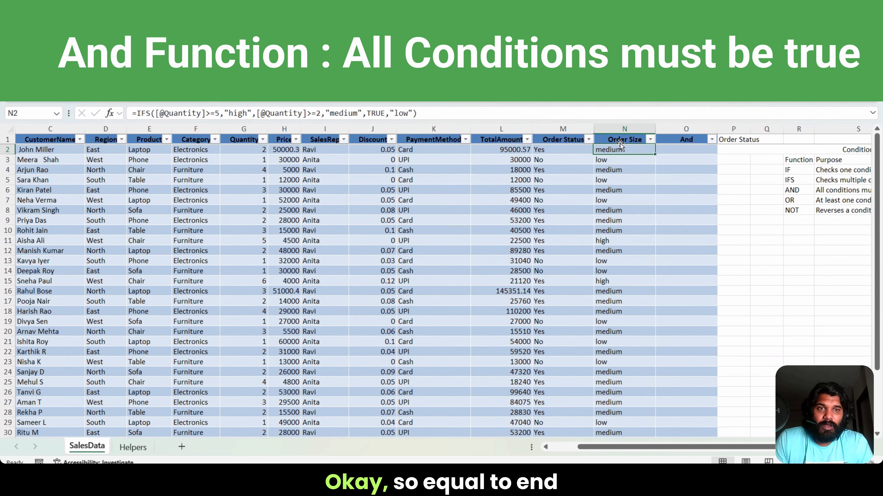
{"action": "type", "text": "=and("}
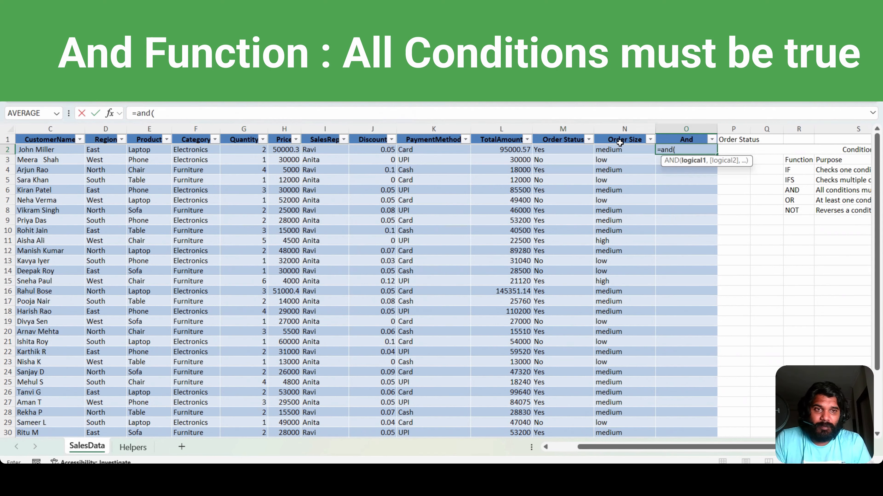
{"action": "key", "text": "Left"}
{"action": "key", "text": "Left"}
{"action": "key", "text": "Left"}
{"action": "key", "text": "Left"}
{"action": "key", "text": "Left"}
{"action": "key", "text": "Left"}
{"action": "key", "text": "Left"}
{"action": "key", "text": "Left"}
{"action": "key", "text": "Left"}
{"action": "key", "text": "Left"}
{"action": "key", "text": "Left"}
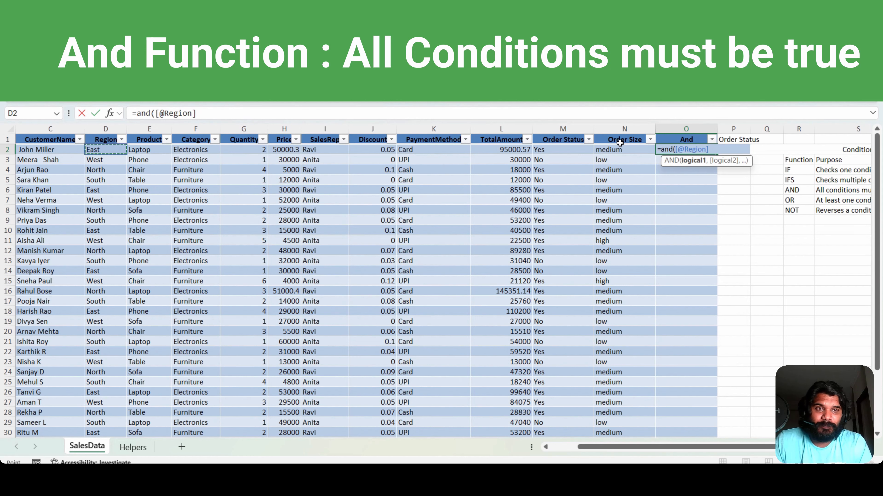
{"action": "type", "text": "=\"ea"}
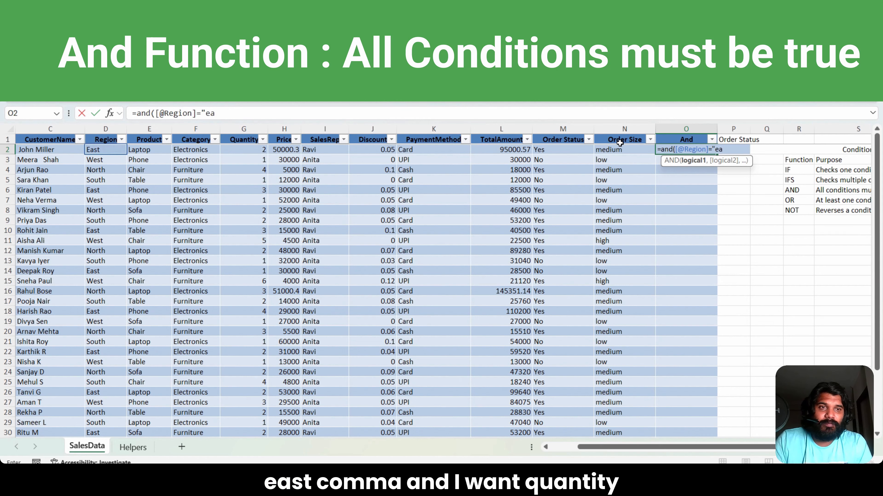
{"action": "type", "text": "st\","}
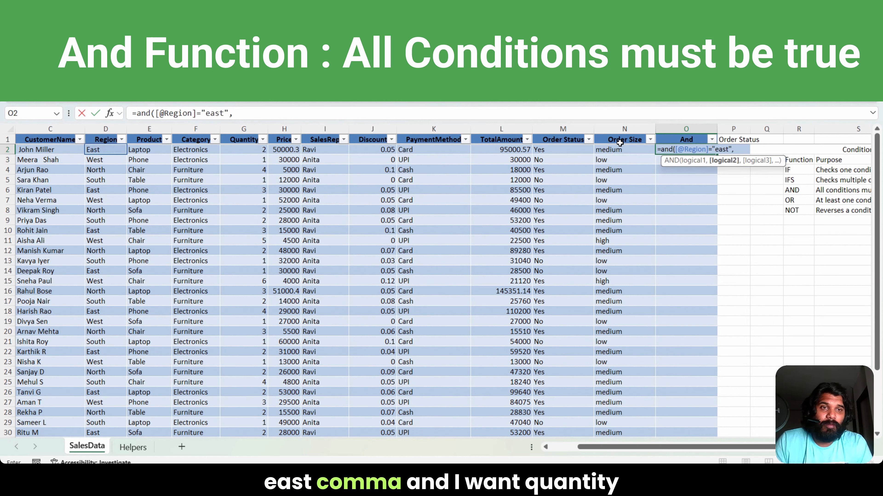
{"action": "key", "text": "Left"}
{"action": "key", "text": "Left"}
{"action": "key", "text": "Left"}
{"action": "key", "text": "Left"}
{"action": "key", "text": "Left"}
{"action": "key", "text": "Left"}
{"action": "key", "text": "Left"}
{"action": "key", "text": "Left"}
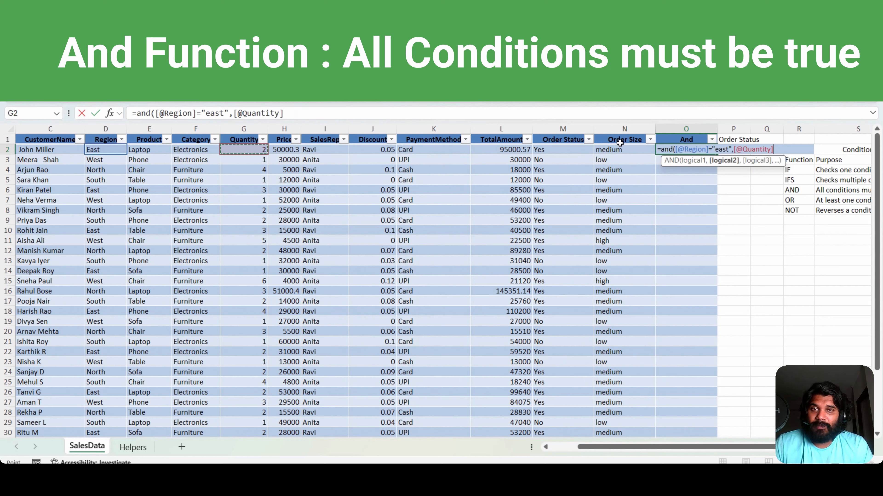
{"action": "type", "text": ">=2"}
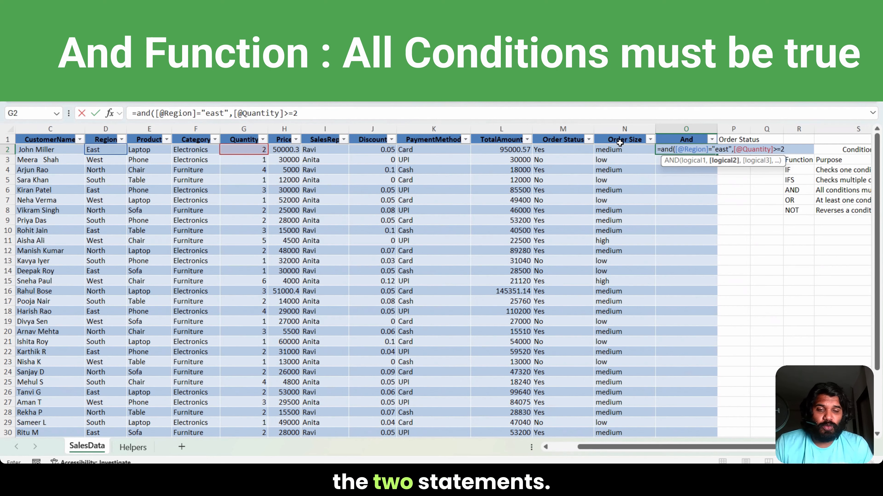
{"action": "type", "text": ")"}
{"action": "key", "text": "Return"}
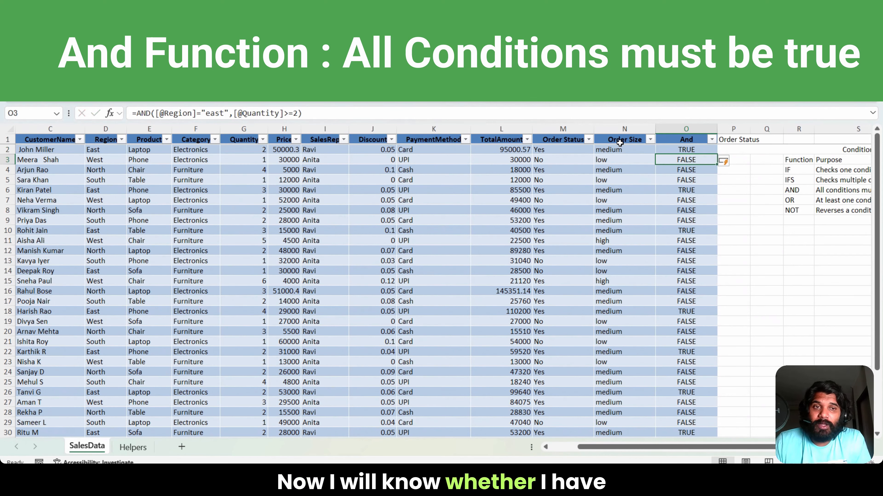
Step: Examine the And results in the first rows and compare the row 6 result with its Quantity value
{"action": "key", "text": "Up"}
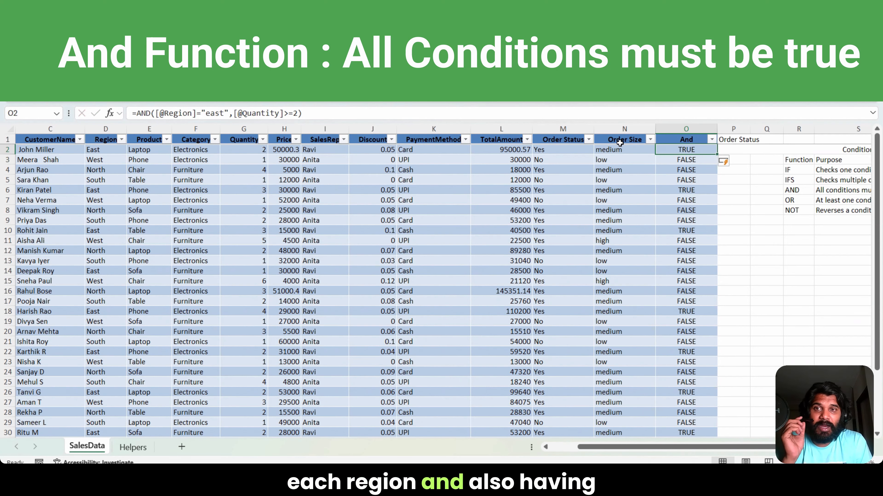
{"action": "key", "text": "Down"}
{"action": "key", "text": "Down"}
{"action": "key", "text": "Down"}
{"action": "key", "text": "Down"}
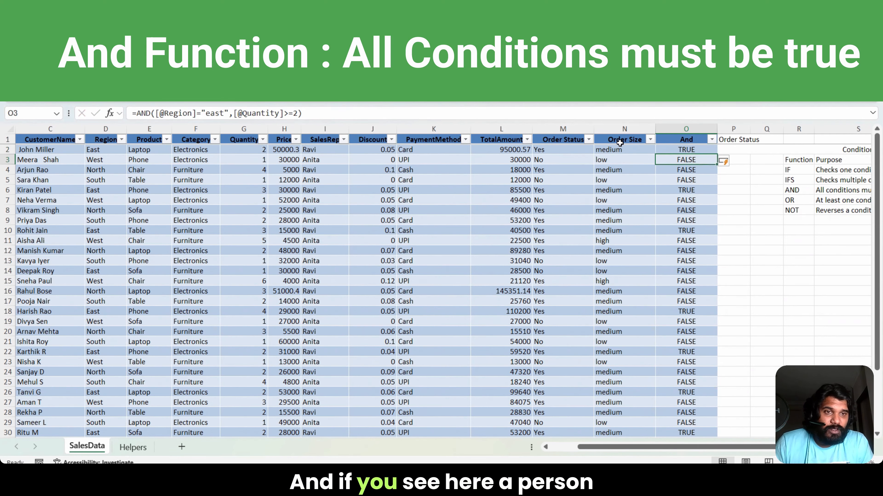
{"action": "key", "text": "Left"}
{"action": "key", "text": "Left"}
{"action": "key", "text": "Left"}
{"action": "key", "text": "Left"}
{"action": "key", "text": "Left"}
{"action": "key", "text": "Left"}
{"action": "key", "text": "Left"}
{"action": "key", "text": "Left"}
{"action": "key", "text": "Left"}
{"action": "key", "text": "Left"}
{"action": "key", "text": "Left"}
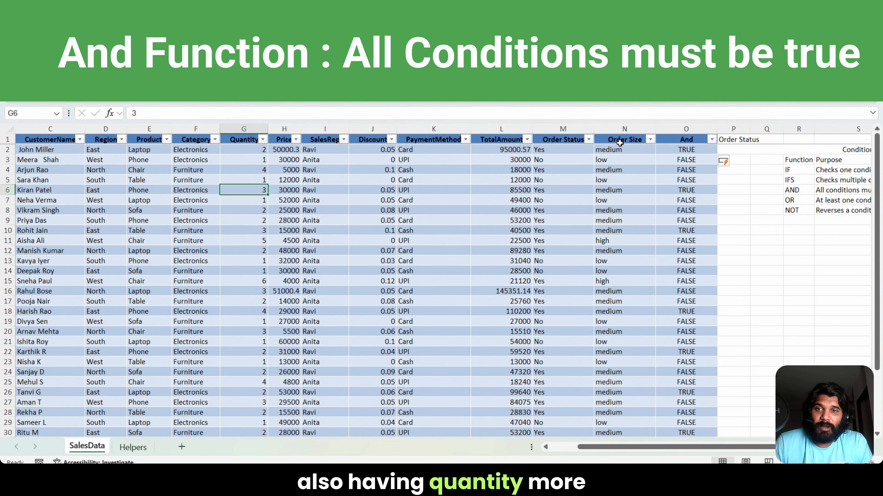
{"action": "key", "text": "Right"}
{"action": "key", "text": "Right"}
{"action": "key", "text": "Right"}
{"action": "key", "text": "Right"}
{"action": "key", "text": "Right"}
{"action": "key", "text": "Right"}
{"action": "key", "text": "Right"}
{"action": "key", "text": "Right"}
{"action": "key", "text": "Right"}
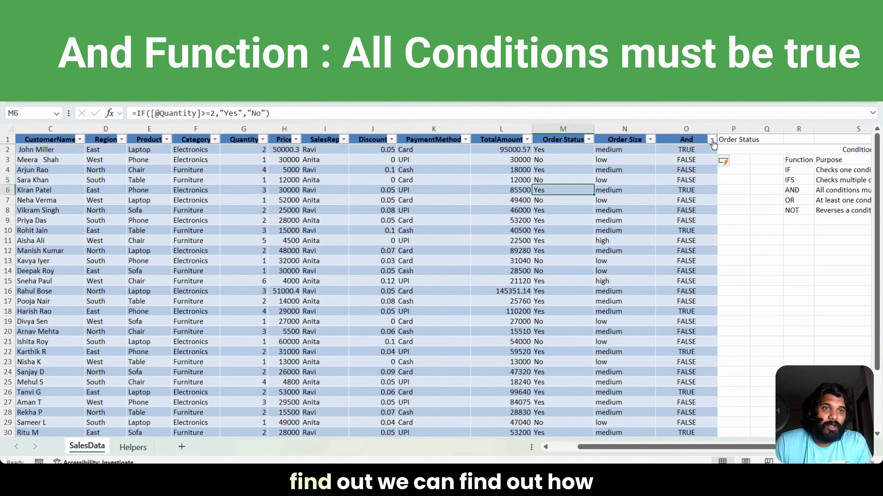
Step: Filter the And column to only the TRUE rows, and include the FALSE rows again
{"action": "left_click", "coordinate": [711, 139]}
{"action": "left_click", "coordinate": [738, 299]}
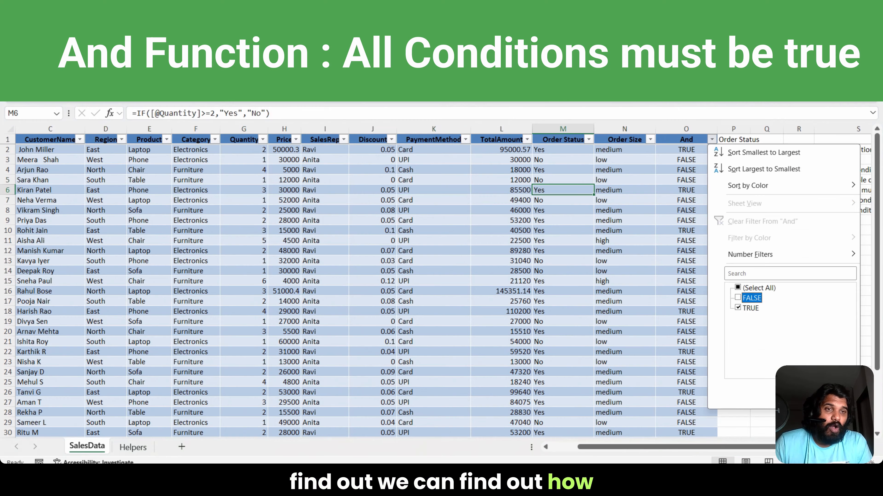
{"action": "key", "text": "Return"}
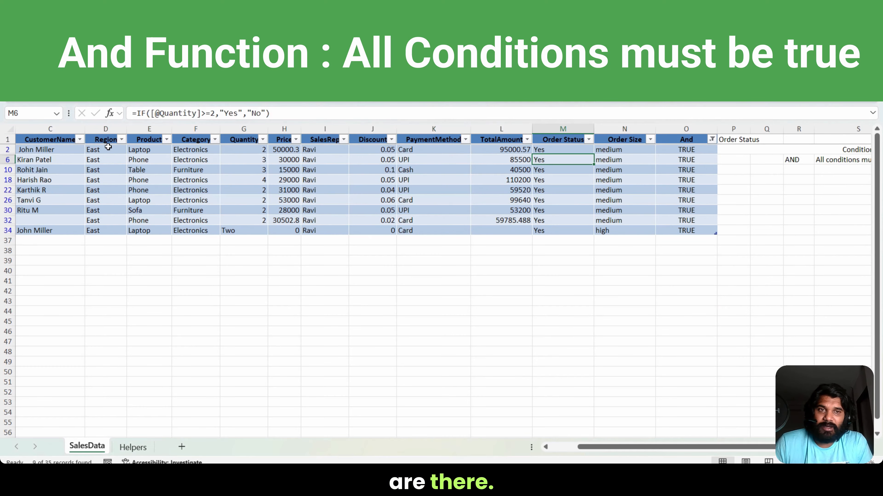
{"action": "left_click", "coordinate": [712, 140]}
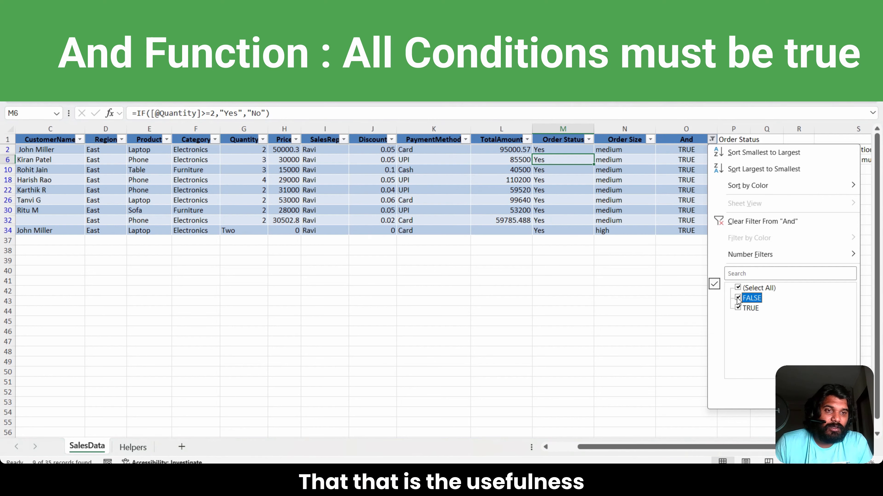
{"action": "key", "text": "Return"}
Step: Insert a new column directly after And and head it Or in P1
{"action": "left_click", "coordinate": [736, 129]}
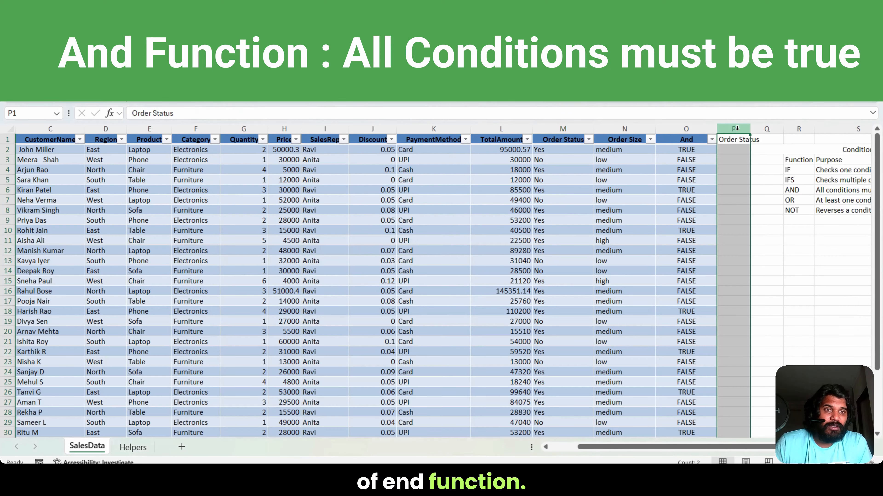
{"action": "right_click", "coordinate": [736, 128]}
{"action": "left_click", "coordinate": [770, 278]}
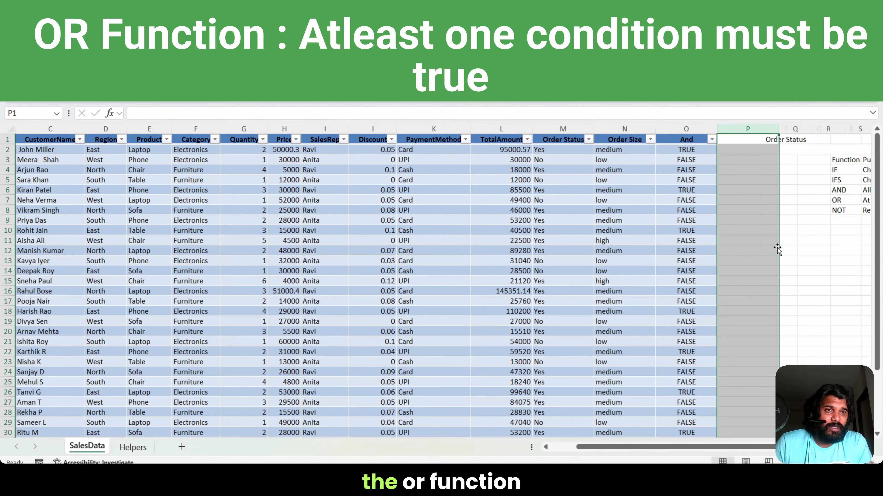
{"action": "left_click", "coordinate": [736, 139]}
{"action": "type", "text": "Or"}
{"action": "key", "text": "Return"}
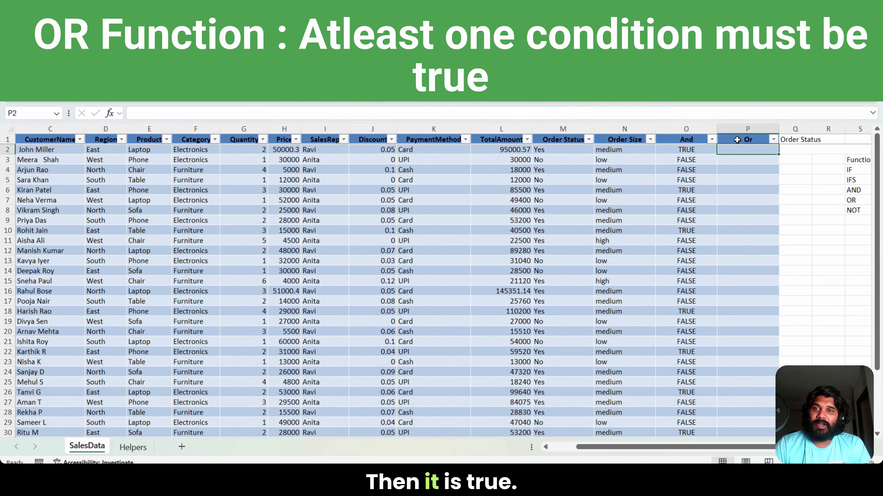
Step: Begin an OR formula in P2 with the row's Region reference and "east" as its first condition
{"action": "type", "text": "="}
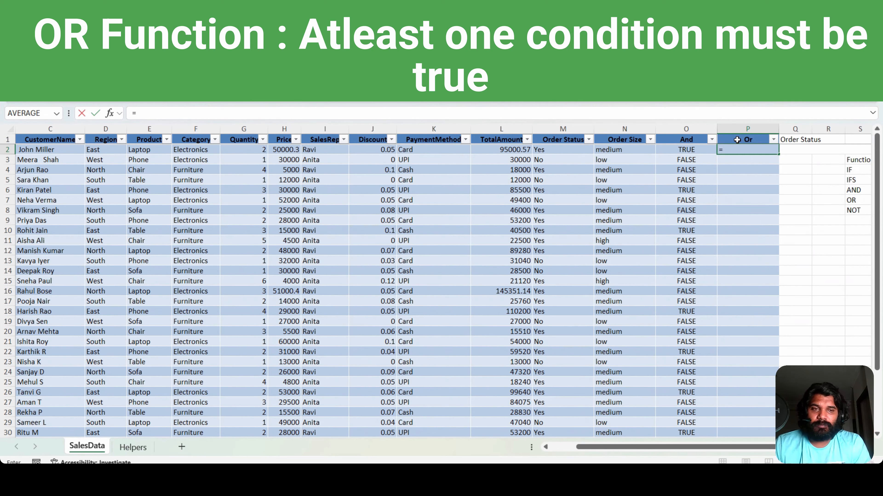
{"action": "type", "text": "or("}
{"action": "key", "text": "Left"}
{"action": "key", "text": "Left"}
{"action": "key", "text": "Left"}
{"action": "key", "text": "Left"}
{"action": "key", "text": "Left"}
{"action": "key", "text": "Left"}
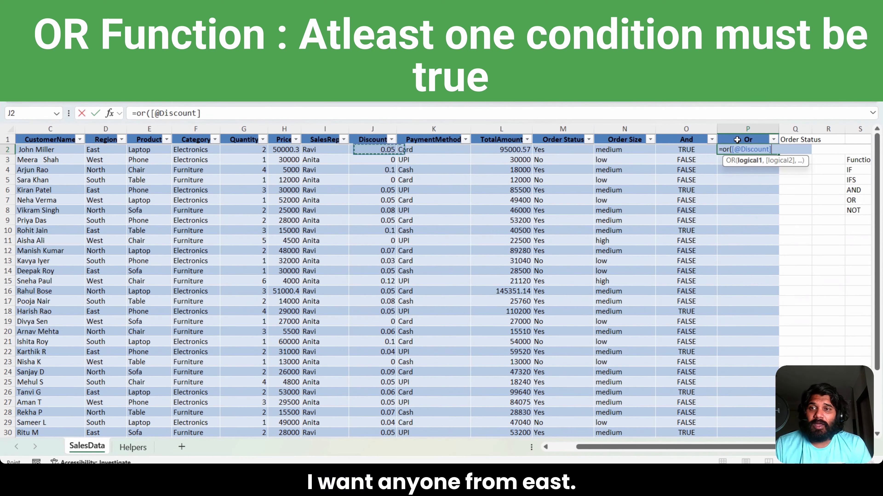
{"action": "key", "text": "Left"}
{"action": "key", "text": "Left"}
{"action": "key", "text": "Left"}
{"action": "key", "text": "Left"}
{"action": "key", "text": "Left"}
{"action": "key", "text": "Left"}
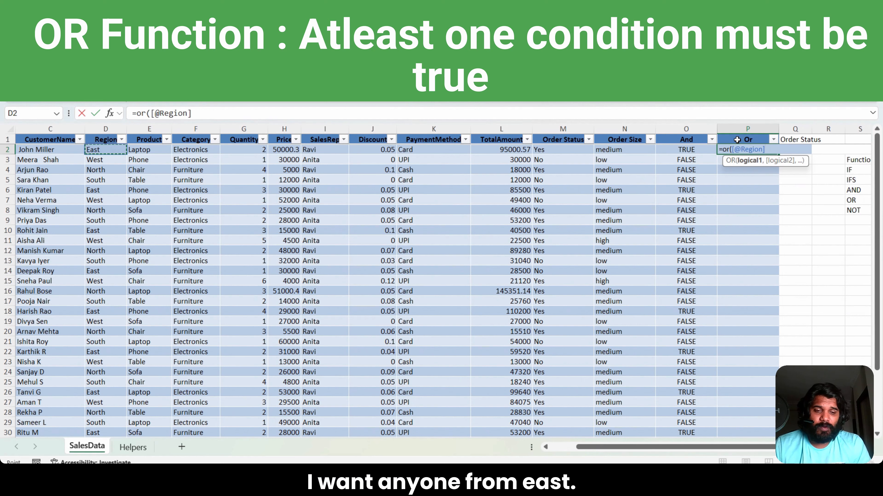
{"action": "type", "text": "'\"east"}
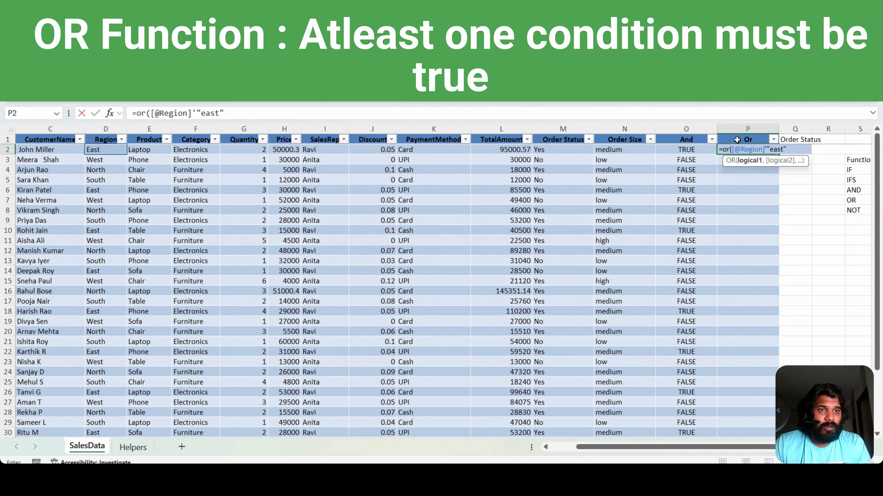
{"action": "type", "text": "\","}
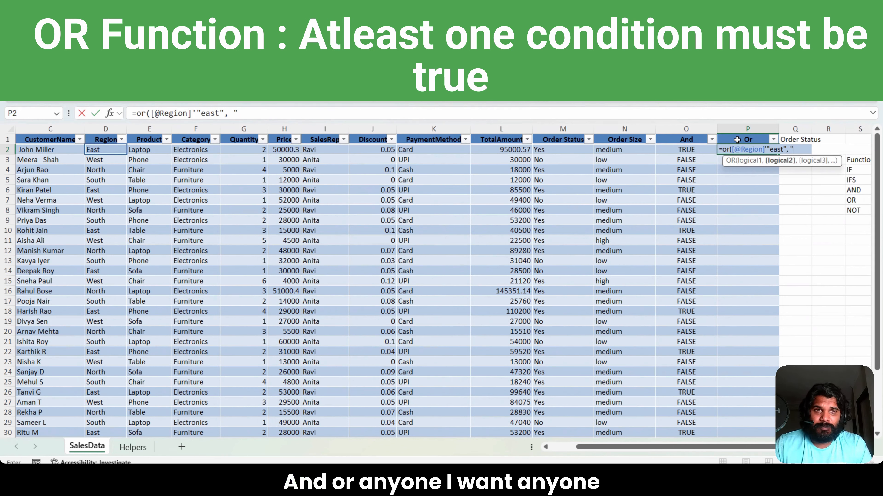
{"action": "key", "text": "Return"}
{"action": "key", "text": "Return"}
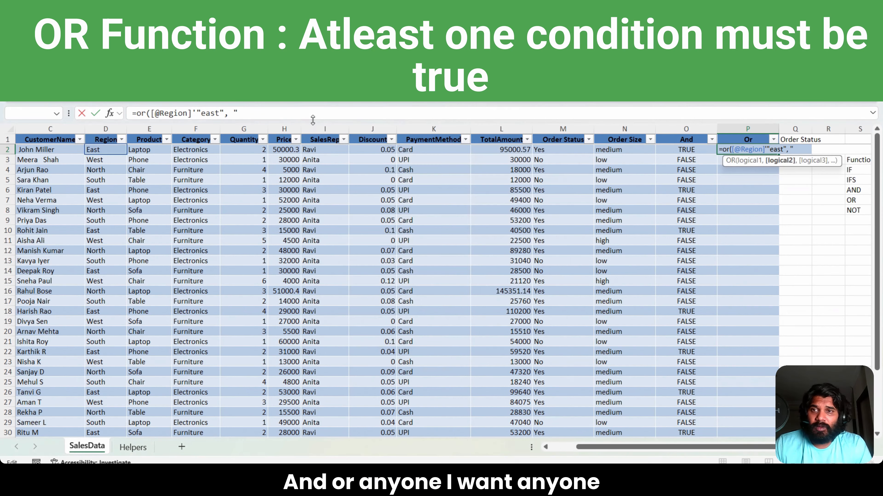
{"action": "left_click", "coordinate": [263, 113]}
{"action": "key", "text": "BackSpace"}
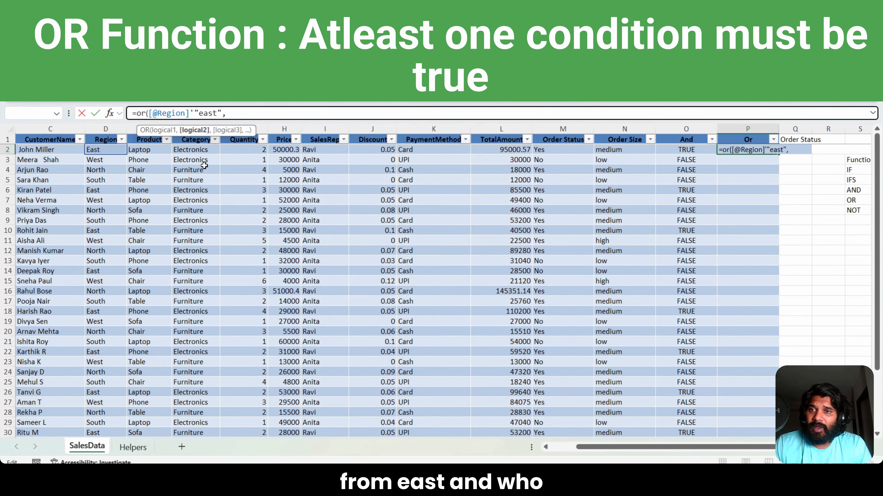
{"action": "left_click", "coordinate": [252, 147]}
{"action": "type", "text": ">="}
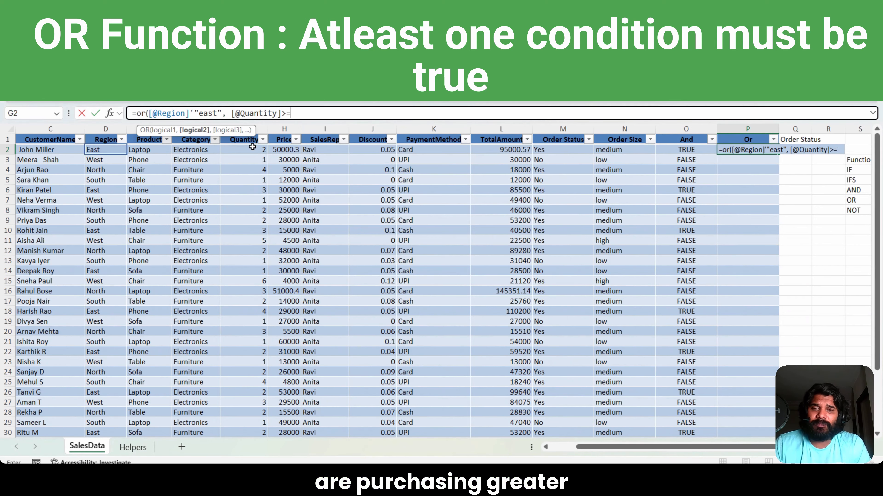
{"action": "type", "text": "2)"}
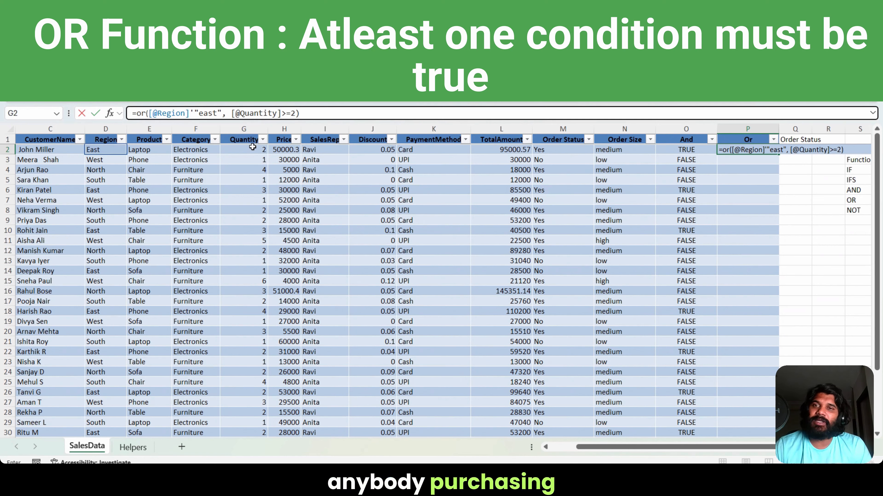
{"action": "key", "text": "Return"}
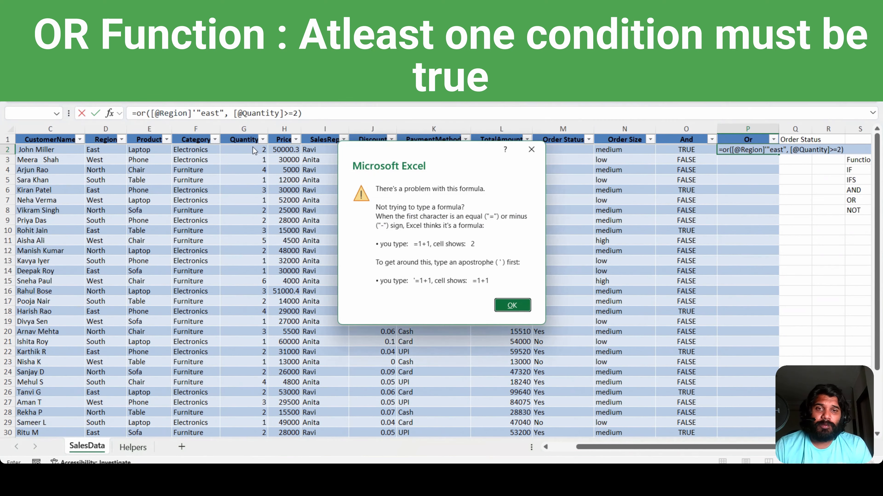
{"action": "key", "text": "Return"}
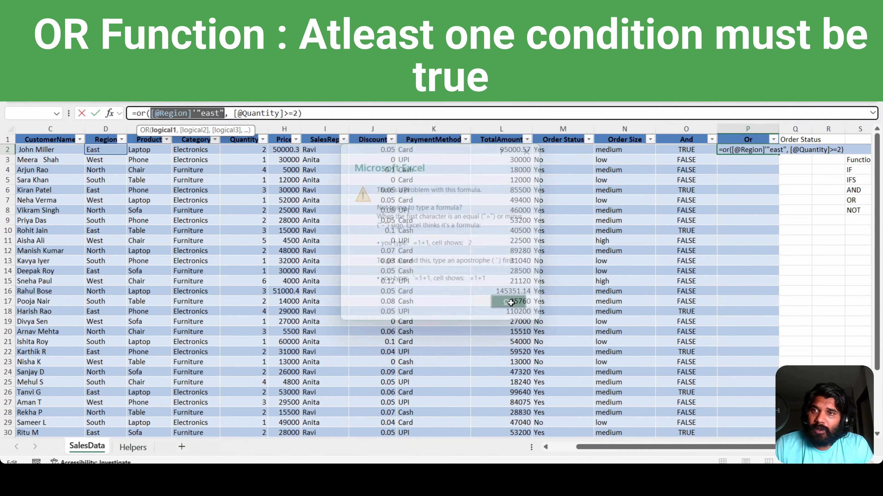
Step: Replace the apostrophe before "east" with an equals sign and enter the corrected OR formula for the whole column
{"action": "left_click", "coordinate": [193, 113]}
{"action": "key", "text": "BackSpace"}
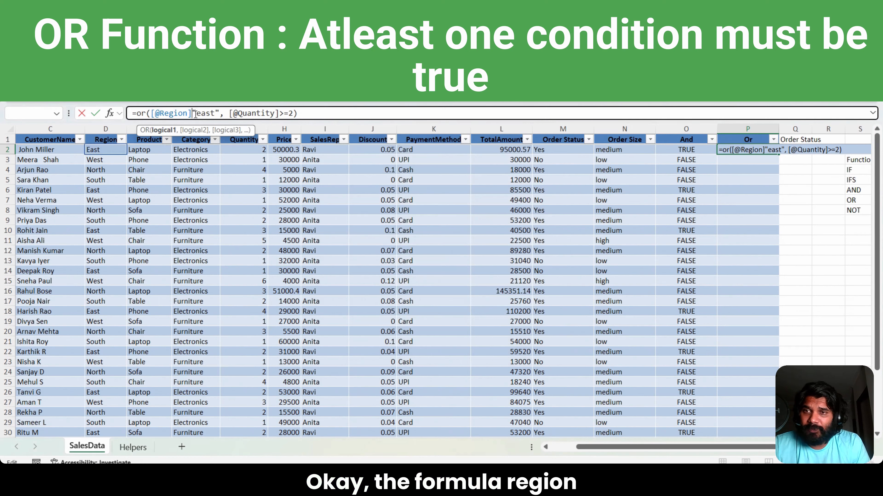
{"action": "type", "text": "="}
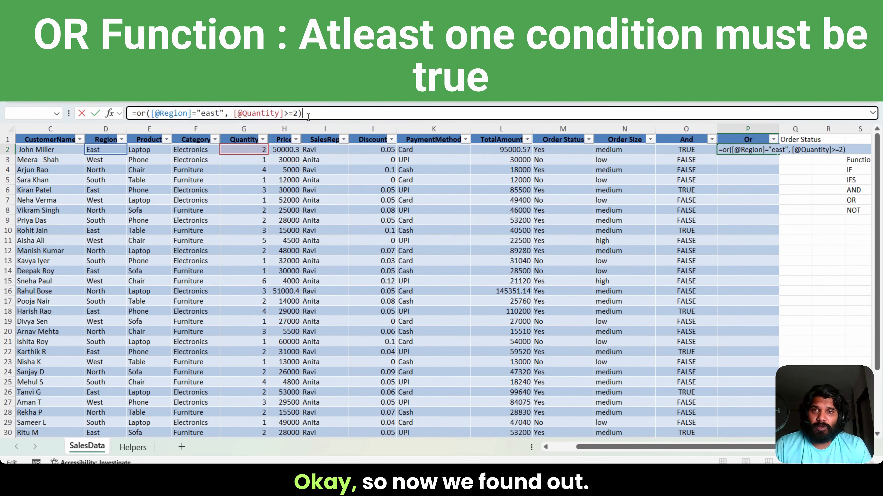
{"action": "key", "text": "Return"}
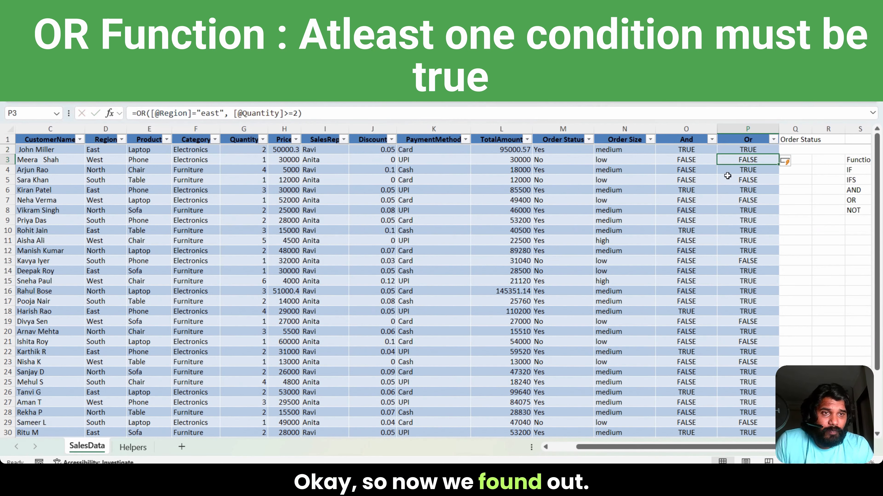
Step: Compare the Or result in row 4 with that row's Region and Quantity values
{"action": "left_click", "coordinate": [749, 172]}
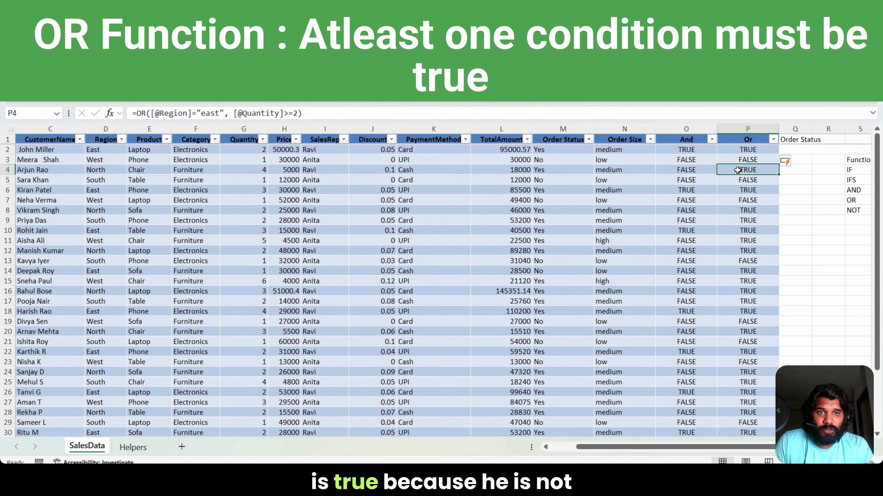
{"action": "left_click", "coordinate": [98, 170]}
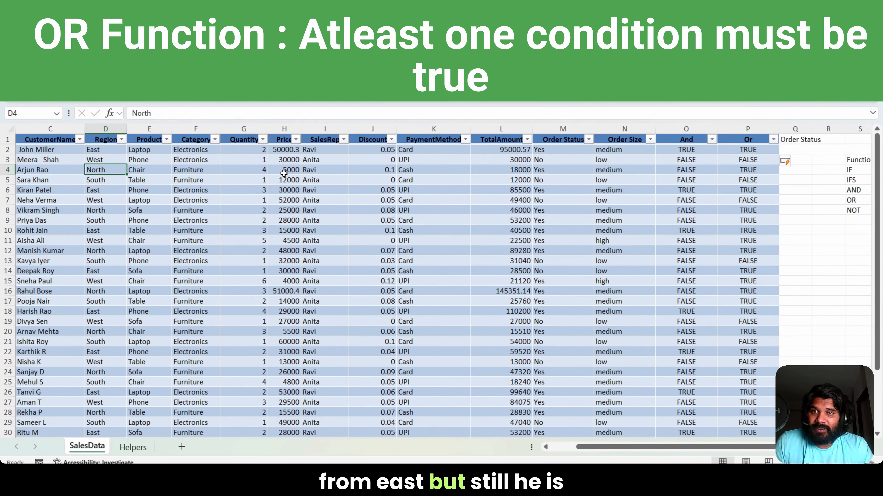
{"action": "left_click", "coordinate": [250, 170]}
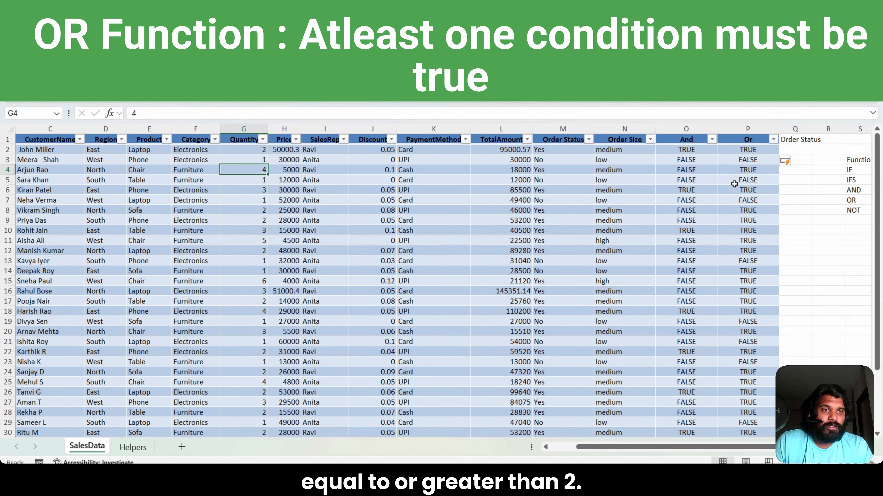
{"action": "left_click", "coordinate": [744, 171]}
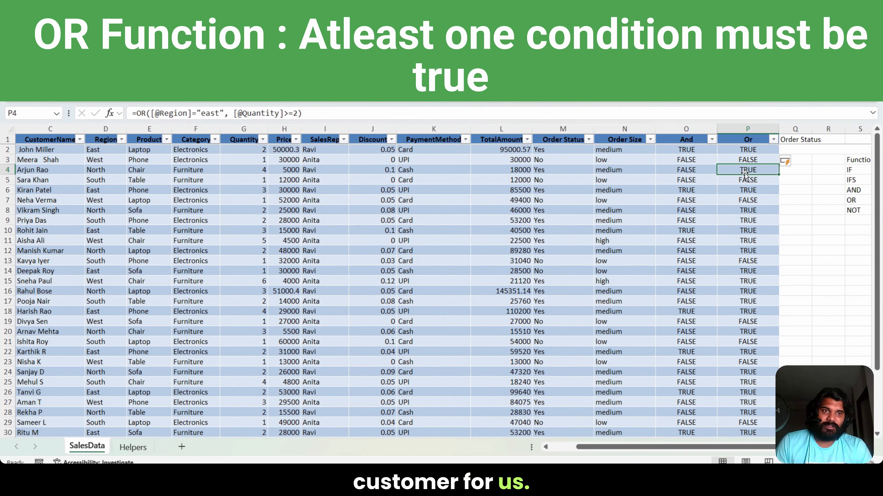
Step: Clear the leftover Order Status text from Q1 and enter Not there instead
{"action": "key", "text": "Right"}
{"action": "key", "text": "Up"}
{"action": "key", "text": "Up"}
{"action": "key", "text": "Up"}
{"action": "key", "text": "Delete"}
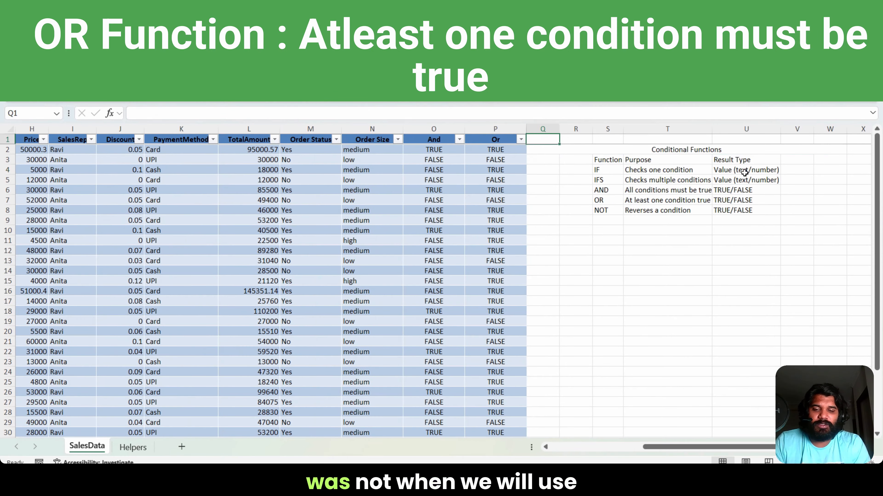
{"action": "type", "text": "Not"}
{"action": "key", "text": "Return"}
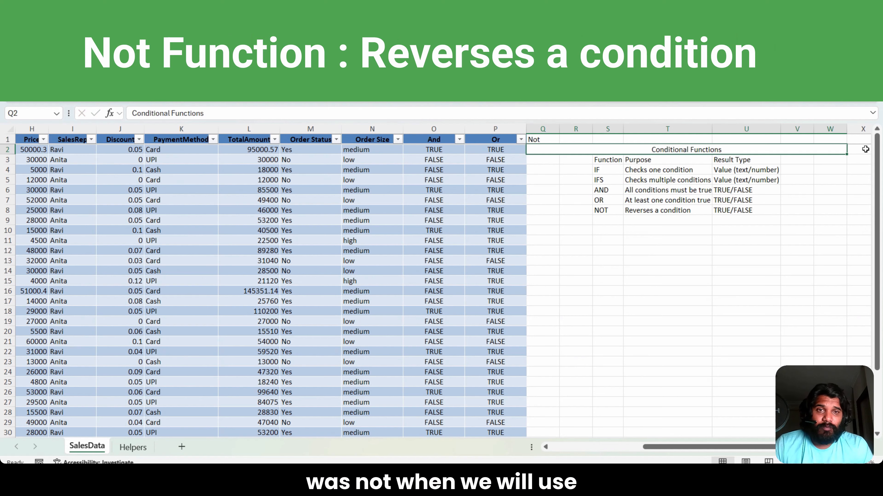
Step: Insert a new column directly after Or and head it Not in Q1
{"action": "right_click", "coordinate": [552, 130]}
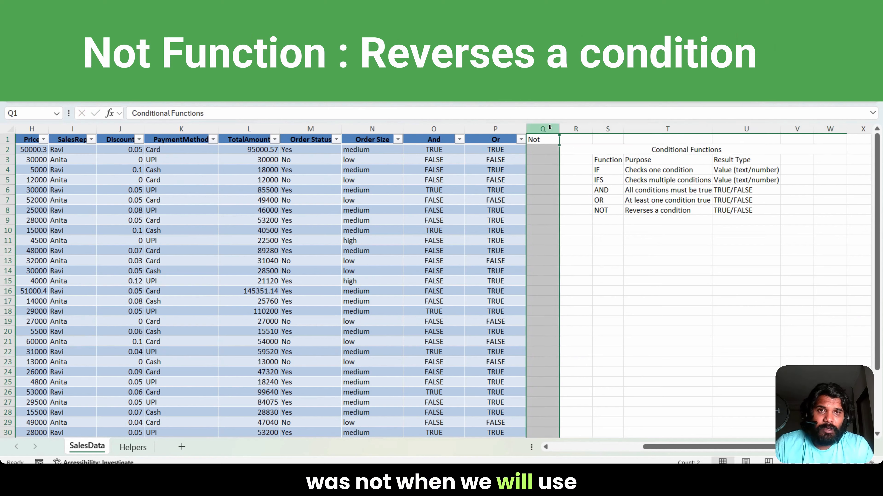
{"action": "left_click", "coordinate": [570, 247]}
{"action": "left_click", "coordinate": [552, 143]}
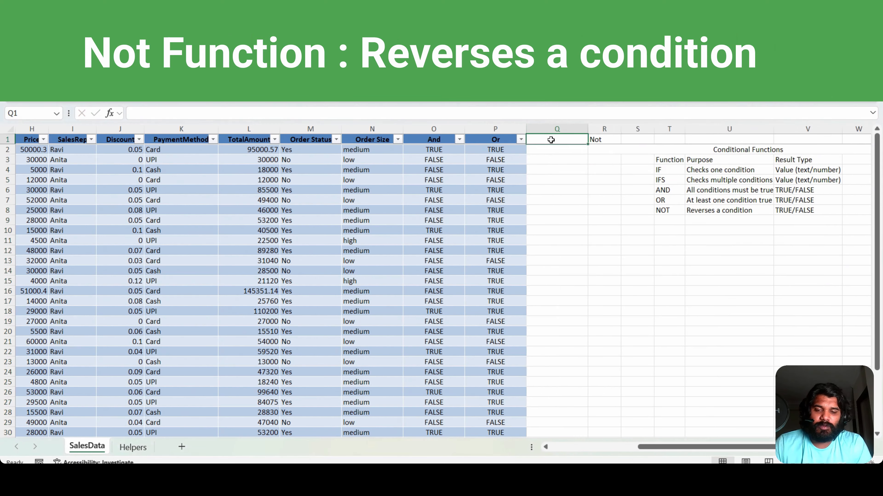
{"action": "type", "text": "Not"}
{"action": "key", "text": "Return"}
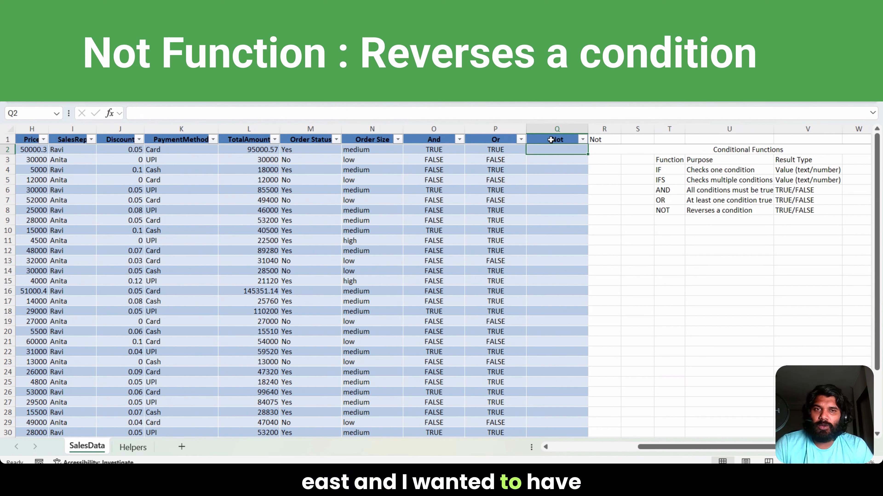
{"action": "type", "text": "="}
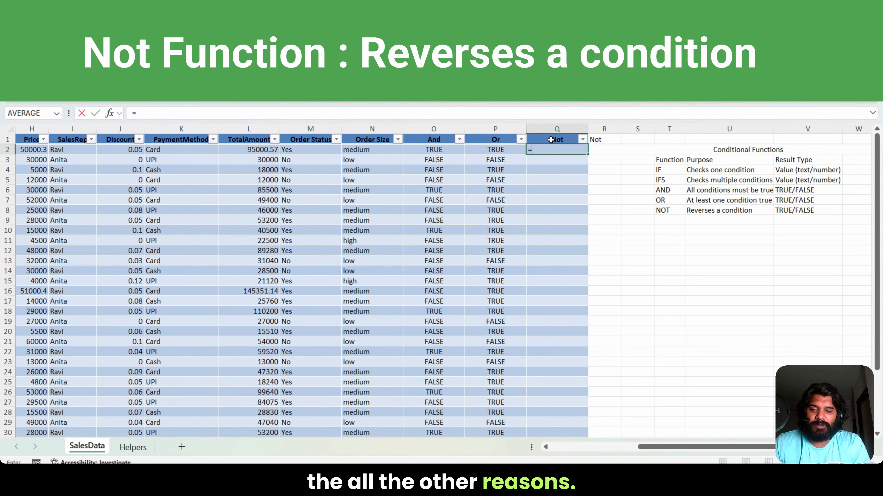
{"action": "type", "text": "not"}
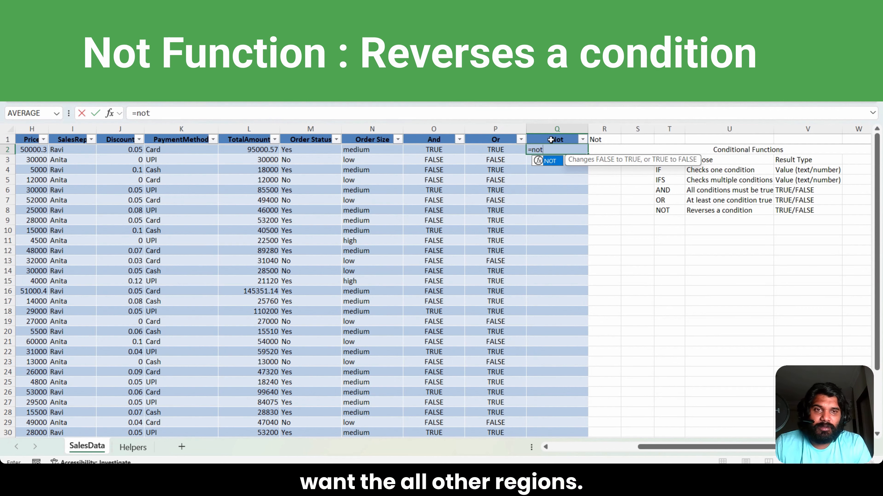
{"action": "type", "text": "("}
{"action": "key", "text": "Left"}
{"action": "key", "text": "Left"}
{"action": "key", "text": "Left"}
{"action": "key", "text": "Left"}
{"action": "key", "text": "Left"}
{"action": "key", "text": "Left"}
{"action": "key", "text": "Left"}
{"action": "key", "text": "Left"}
{"action": "key", "text": "Left"}
{"action": "key", "text": "Left"}
{"action": "key", "text": "Left"}
{"action": "key", "text": "Left"}
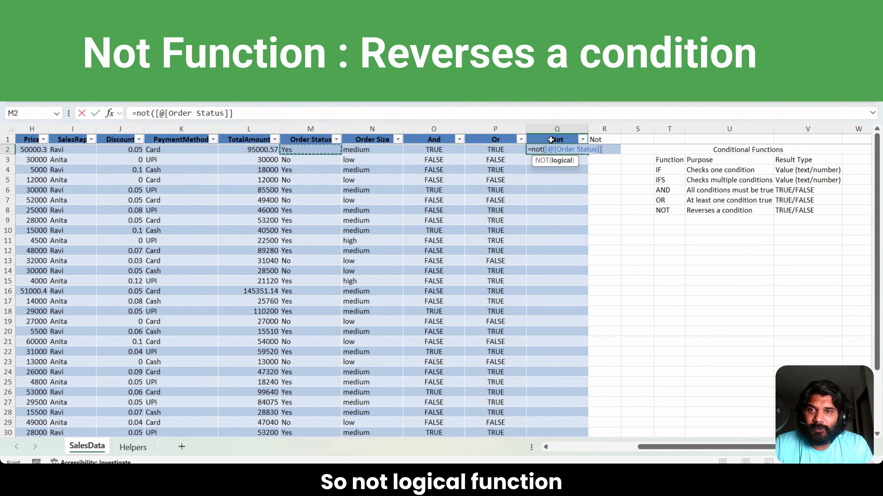
{"action": "key", "text": "Right"}
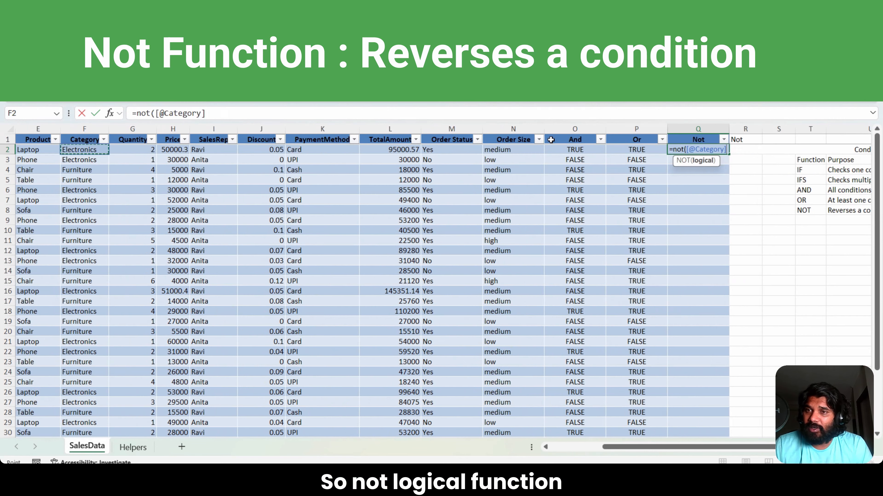
{"action": "key", "text": "Left"}
{"action": "key", "text": "Left"}
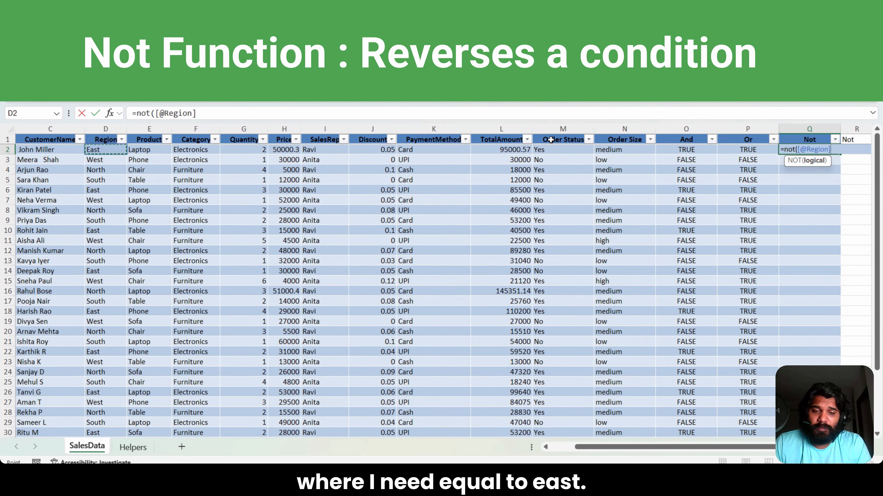
{"action": "type", "text": "='East"}
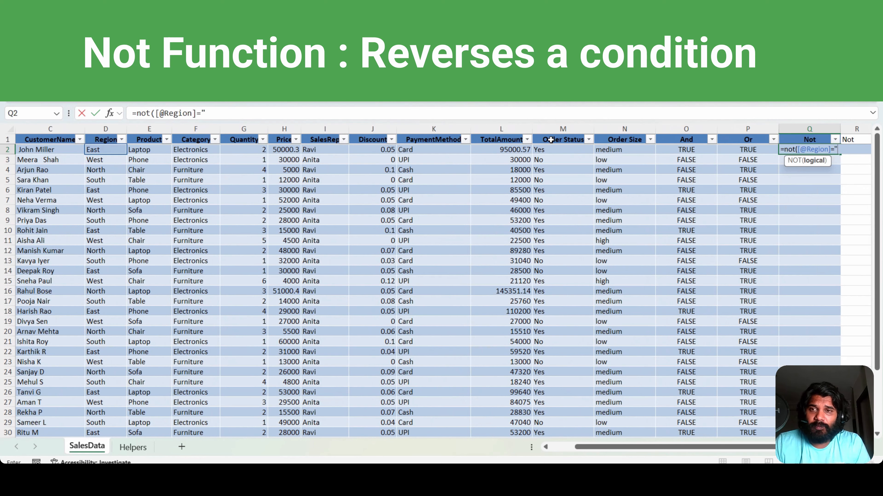
{"action": "type", "text": ")"}
{"action": "key", "text": "Return"}
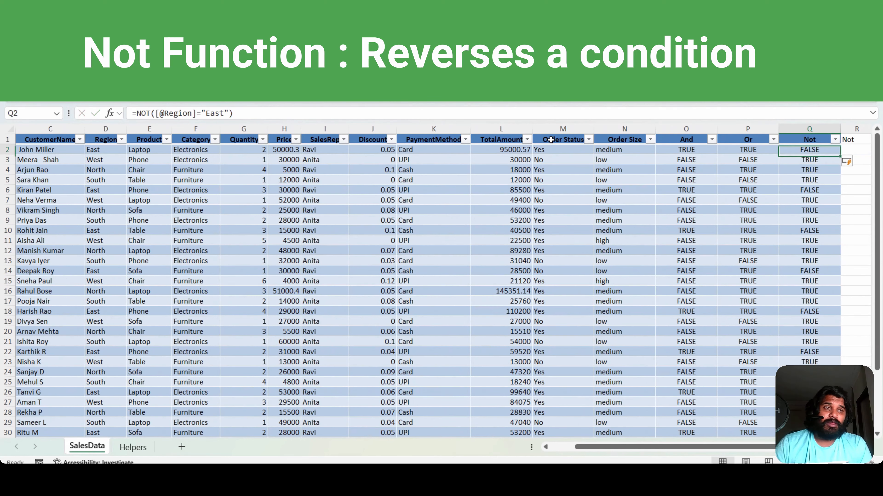
Step: Compare the Not results in the first rows with their Region values and review the Conditional Functions reference table
{"action": "left_click", "coordinate": [105, 150]}
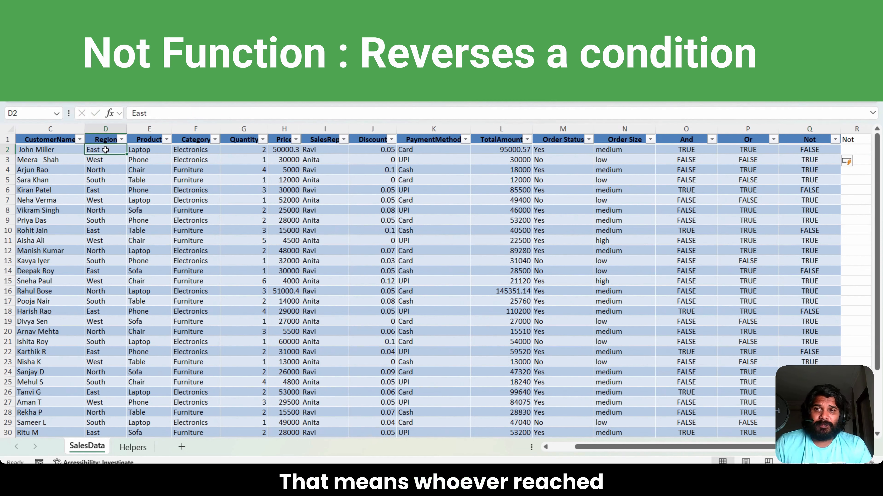
{"action": "left_click", "coordinate": [814, 150]}
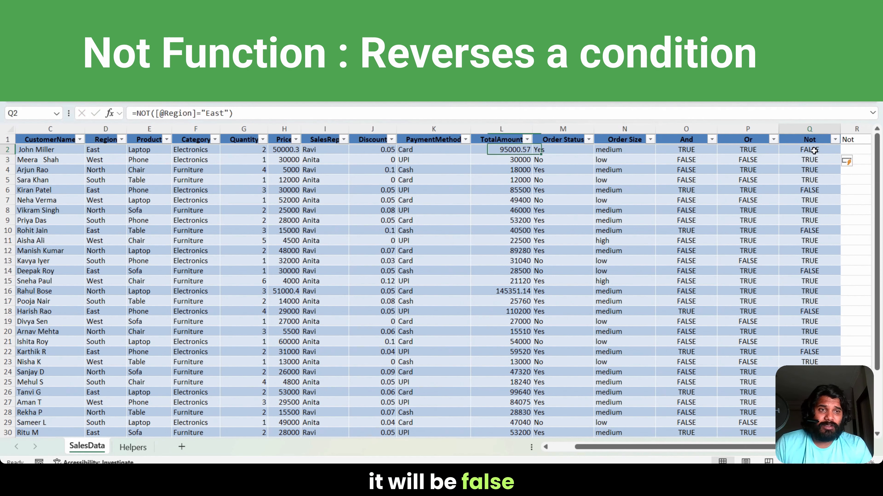
{"action": "left_click", "coordinate": [806, 161]}
{"action": "left_click_drag", "start_coordinate": [807, 160], "coordinate": [810, 180]}
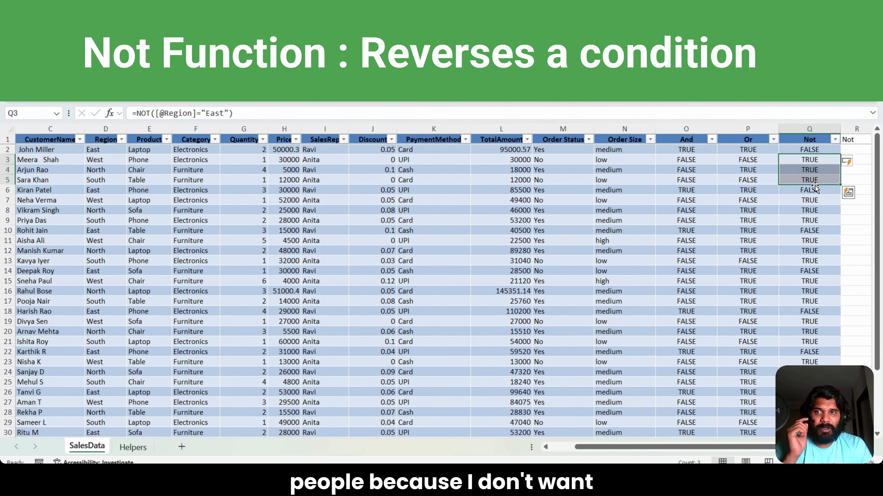
{"action": "left_click", "coordinate": [818, 151]}
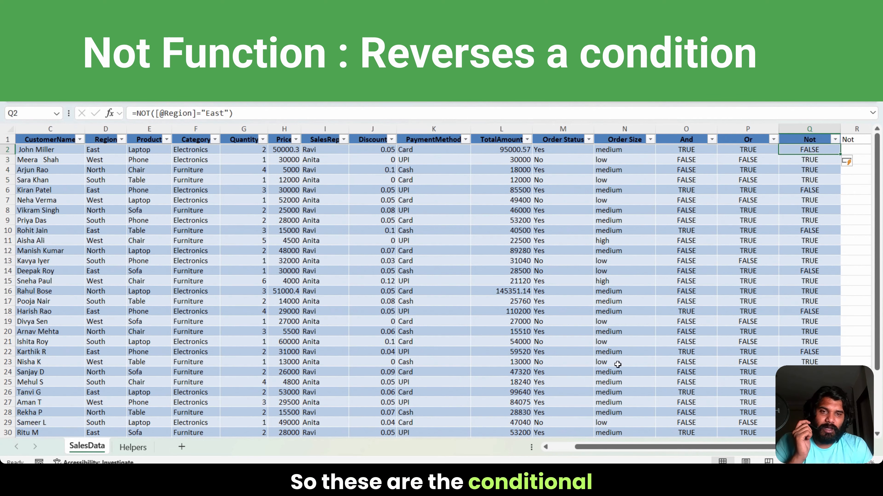
{"action": "left_click_drag", "start_coordinate": [625, 447], "coordinate": [689, 451]}
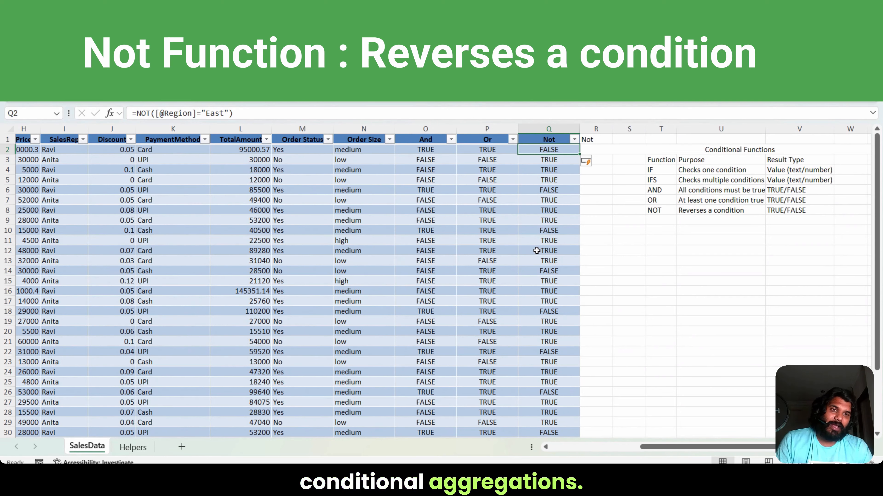
Step: Review the IF and IFS rows of the Conditional Functions table and the SUMIF row of the Conditional Aggregation table
{"action": "left_click_drag", "start_coordinate": [657, 149], "coordinate": [757, 209]}
{"action": "left_click", "coordinate": [659, 170]}
{"action": "left_click", "coordinate": [658, 181]}
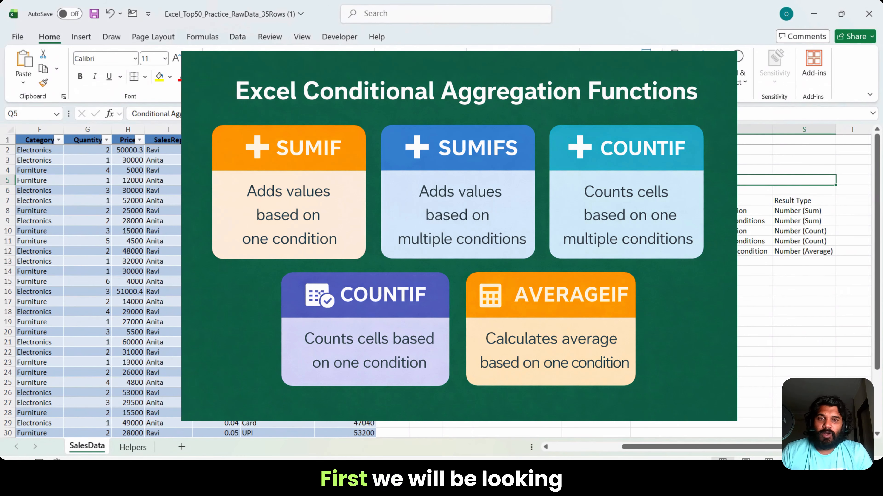
{"action": "left_click", "coordinate": [572, 212]}
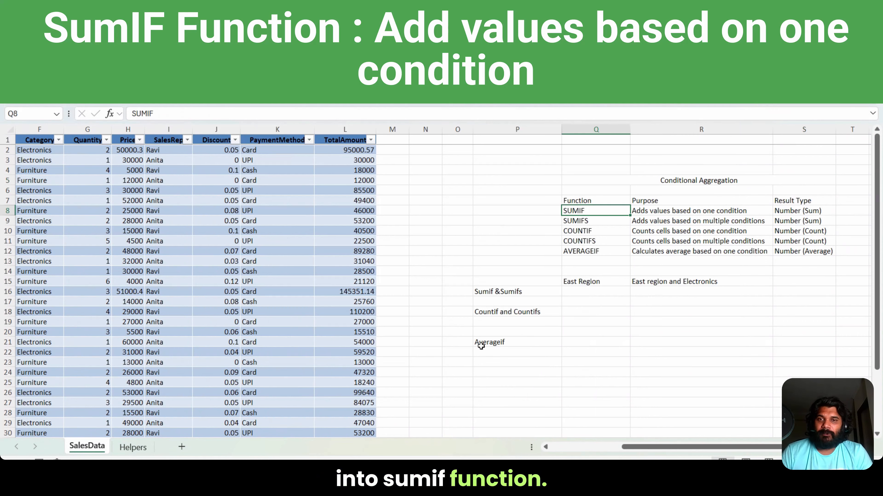
Step: Examine the Region and TotalAmount columns of the sales table as the basis for a regional total
{"action": "left_click", "coordinate": [246, 253]}
{"action": "key", "text": "Left"}
{"action": "key", "text": "Left"}
{"action": "key", "text": "Left"}
{"action": "key", "text": "Left"}
{"action": "key", "text": "Left"}
{"action": "key", "text": "Left"}
{"action": "key", "text": "Left"}
{"action": "key", "text": "Left"}
{"action": "key", "text": "Left"}
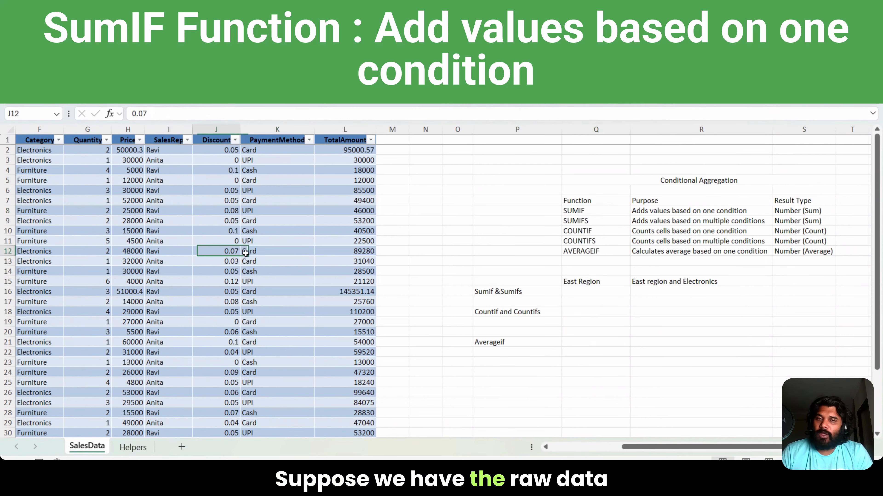
{"action": "key", "text": "Right"}
{"action": "key", "text": "Right"}
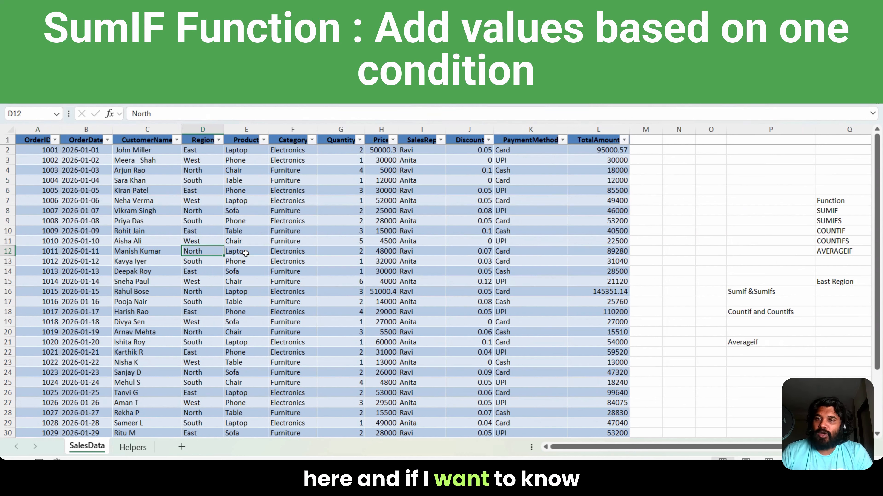
{"action": "key", "text": "Up"}
{"action": "key", "text": "Up"}
{"action": "key", "text": "Up"}
{"action": "key", "text": "Up"}
{"action": "key", "text": "Up"}
{"action": "key", "text": "Up"}
{"action": "key", "text": "Up"}
{"action": "key", "text": "Up"}
{"action": "key", "text": "Up"}
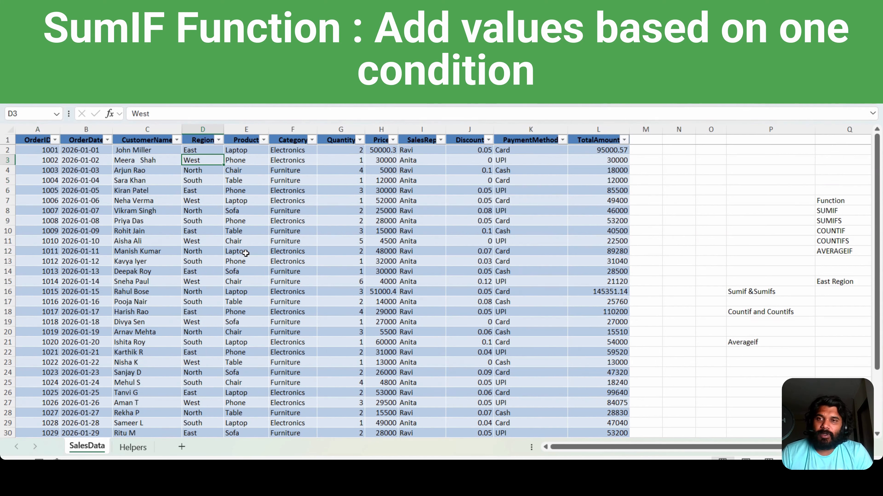
{"action": "key", "text": "Up"}
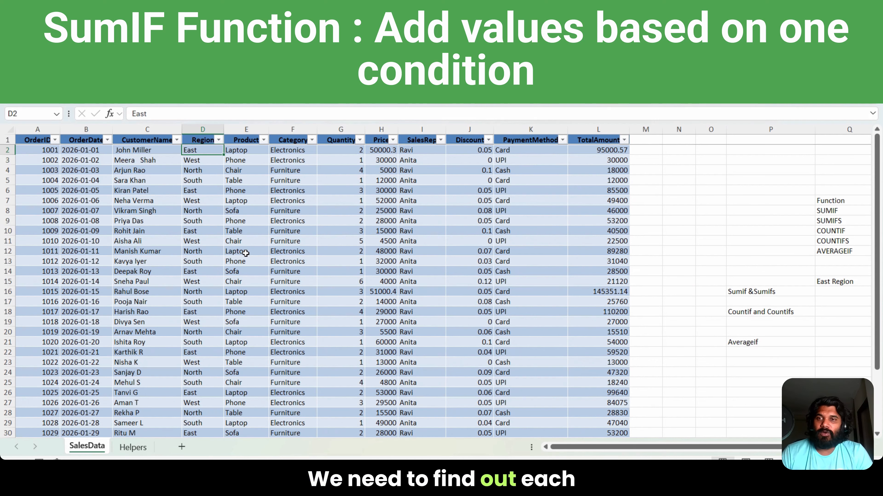
{"action": "key", "text": "Right"}
{"action": "key", "text": "Right"}
{"action": "key", "text": "Right"}
{"action": "key", "text": "Right"}
{"action": "key", "text": "Right"}
{"action": "key", "text": "Right"}
{"action": "key", "text": "Right"}
{"action": "key", "text": "Right"}
{"action": "key", "text": "Right"}
{"action": "key", "text": "Right"}
{"action": "key", "text": "Right"}
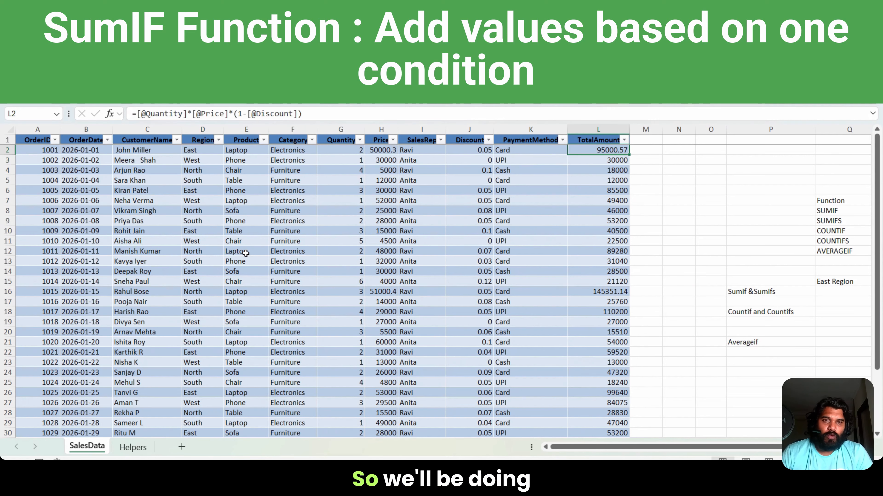
Step: Enter the formula =SUMIF(D:D,"East",L:L) in Q16 under East Region to total the TotalAmount values for East
{"action": "key", "text": "Right"}
{"action": "key", "text": "Down"}
{"action": "key", "text": "Down"}
{"action": "key", "text": "Down"}
{"action": "key", "text": "Down"}
{"action": "key", "text": "Down"}
{"action": "key", "text": "Down"}
{"action": "key", "text": "Down"}
{"action": "key", "text": "Down"}
{"action": "key", "text": "Down"}
{"action": "key", "text": "Down"}
{"action": "key", "text": "Down"}
{"action": "key", "text": "Down"}
{"action": "key", "text": "Down"}
{"action": "key", "text": "Down"}
{"action": "key", "text": "Right"}
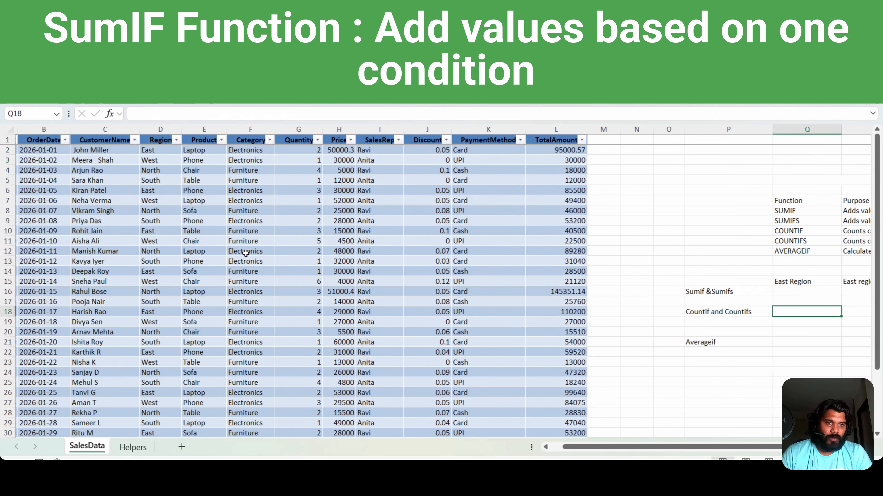
{"action": "type", "text": "=sumi"}
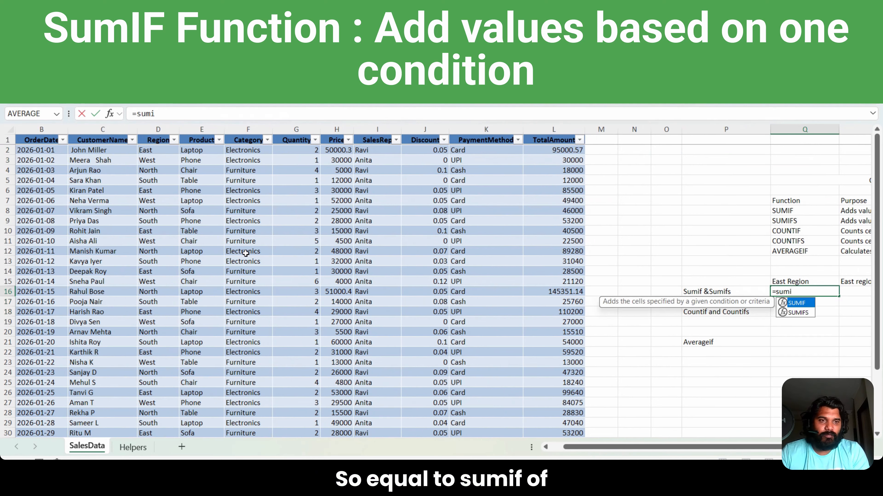
{"action": "type", "text": "f("}
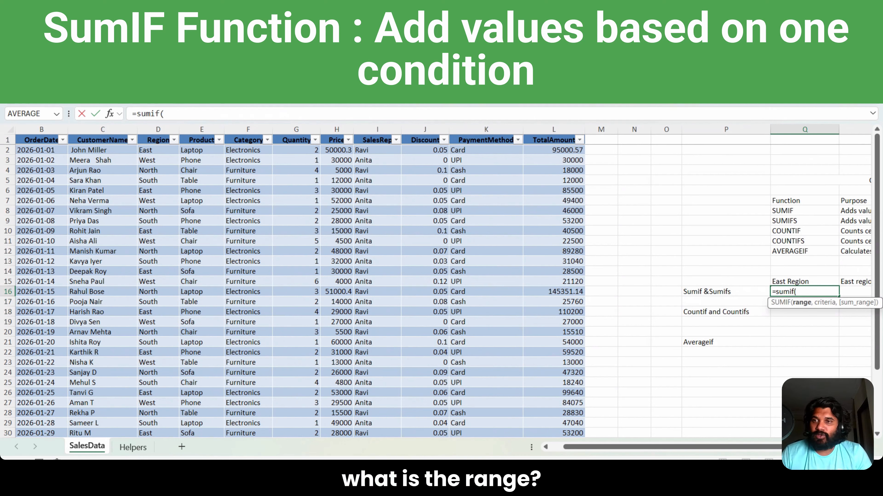
{"action": "left_click", "coordinate": [162, 126]}
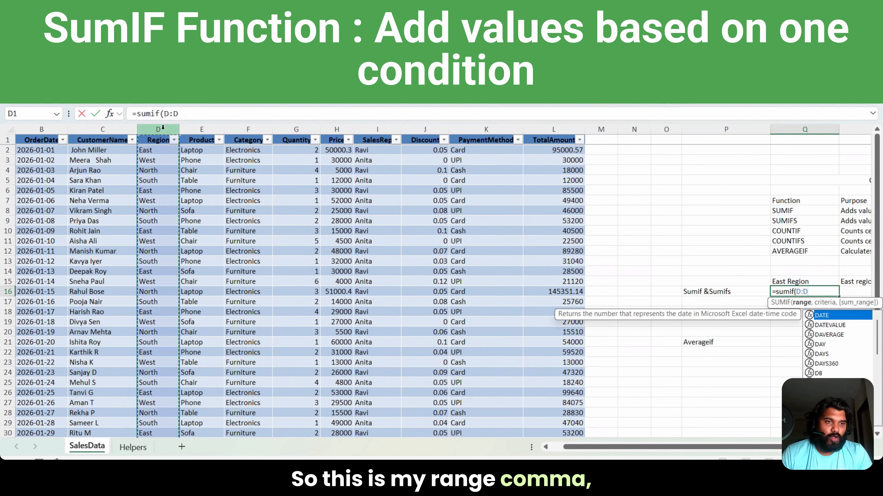
{"action": "type", "text": ","}
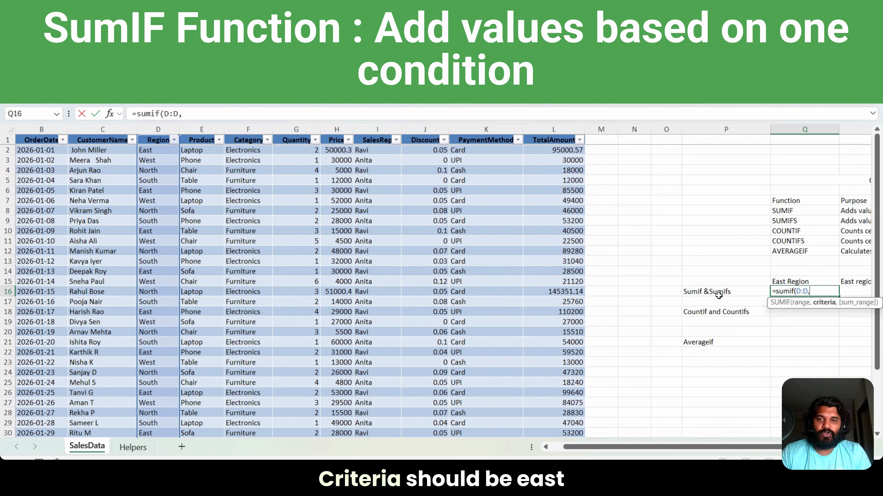
{"action": "type", "text": "\"East"}
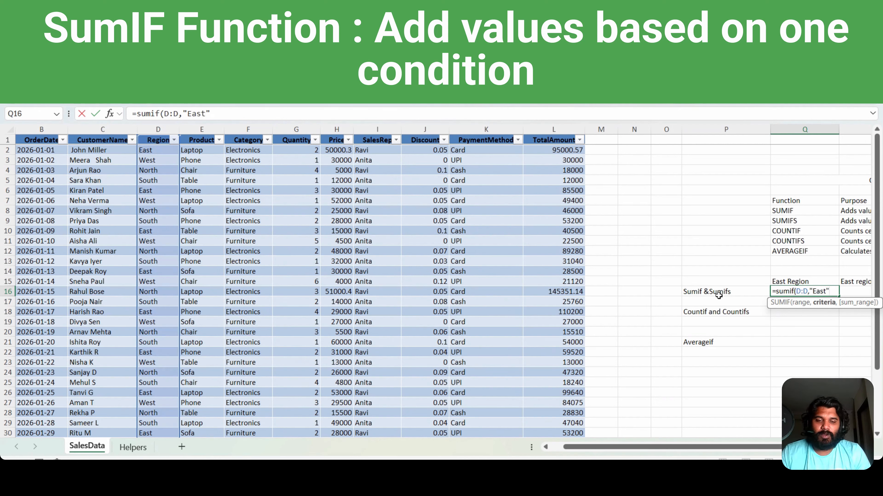
{"action": "type", "text": "\","}
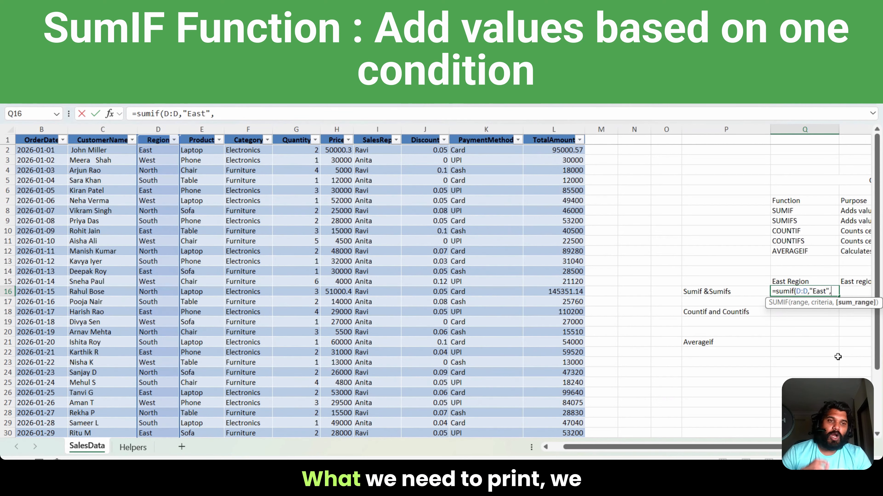
{"action": "left_click", "coordinate": [565, 129]}
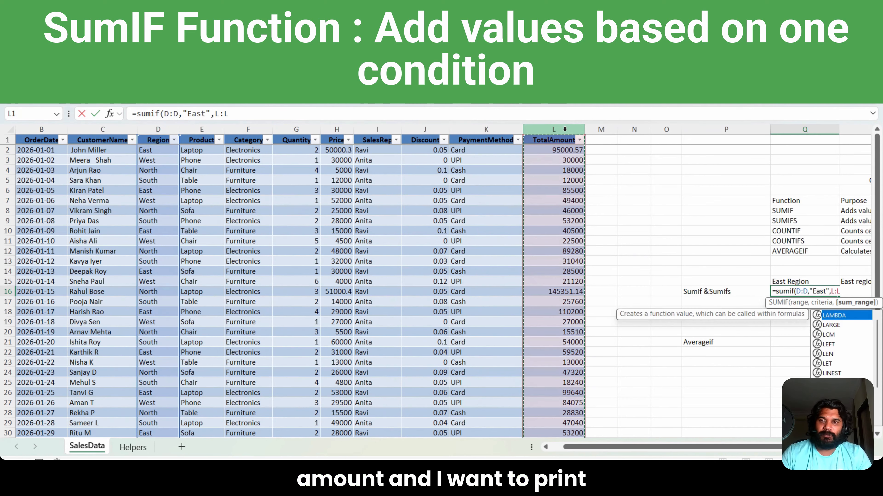
{"action": "type", "text": ")"}
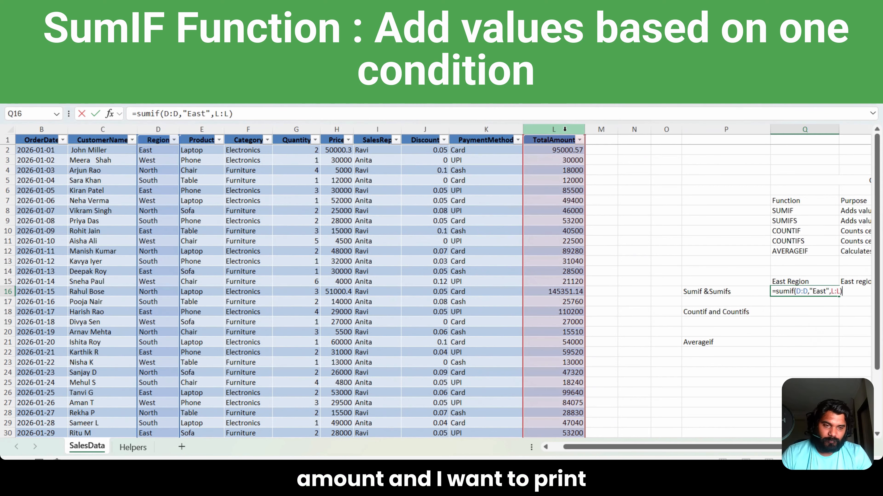
{"action": "key", "text": "Return"}
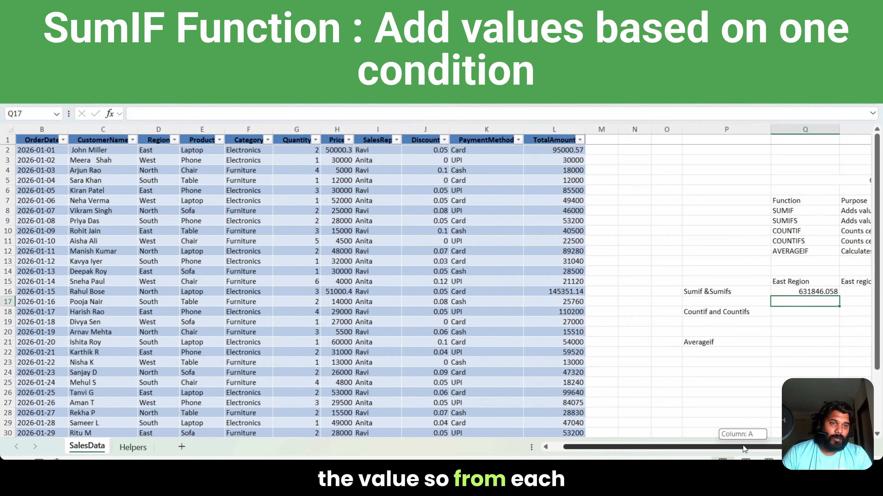
{"action": "scroll", "coordinate": [707, 297], "scroll_direction": "right", "scroll_amount": 3}
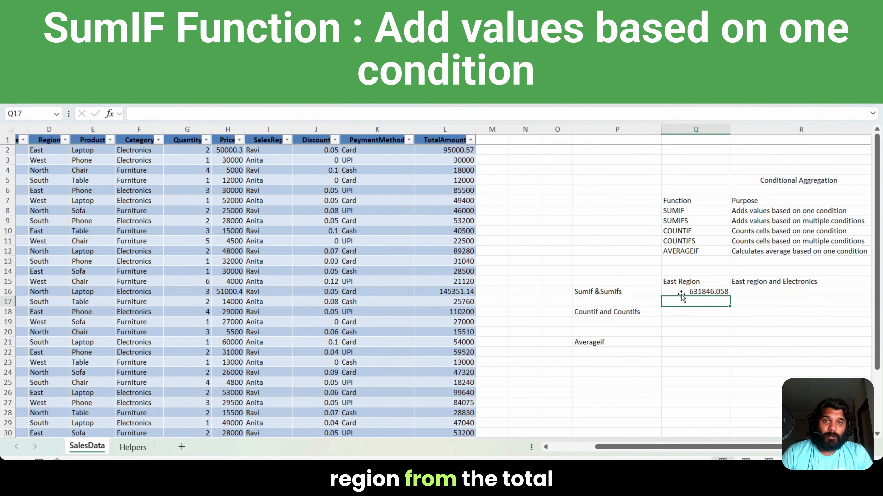
{"action": "left_click", "coordinate": [688, 293]}
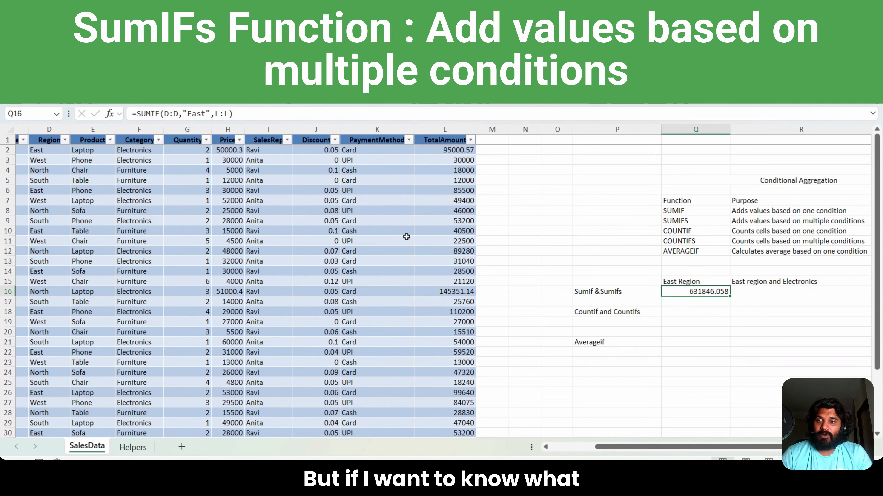
Step: Enter the formula =SUMIFS(L:L,D:D,"East",F:F,"Electronics") in R16 under East region and Electronics
{"action": "left_click", "coordinate": [47, 153]}
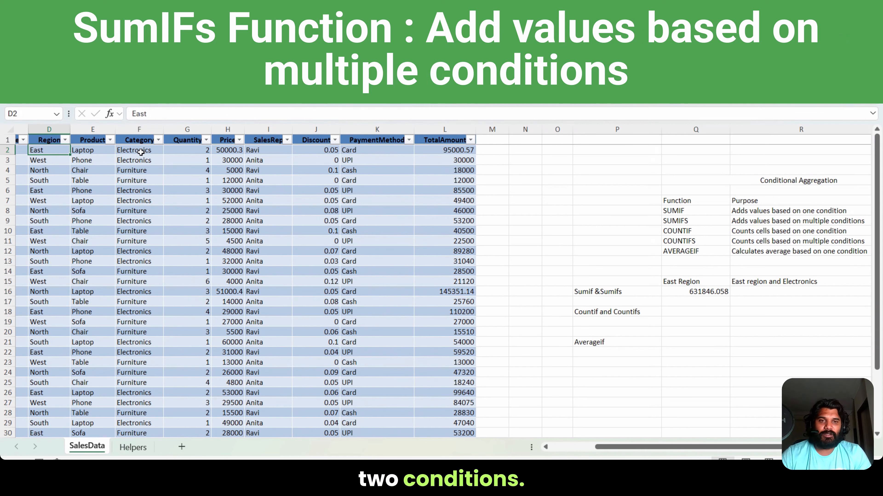
{"action": "left_click", "coordinate": [752, 292]}
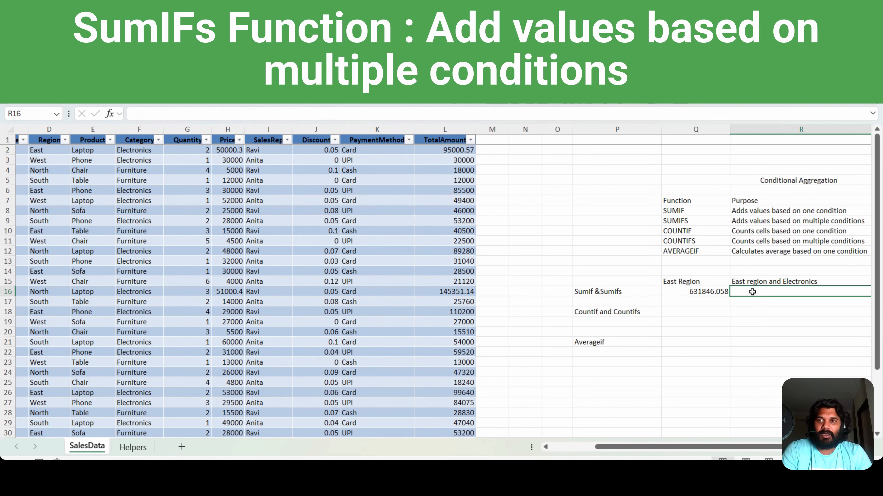
{"action": "type", "text": "=s"}
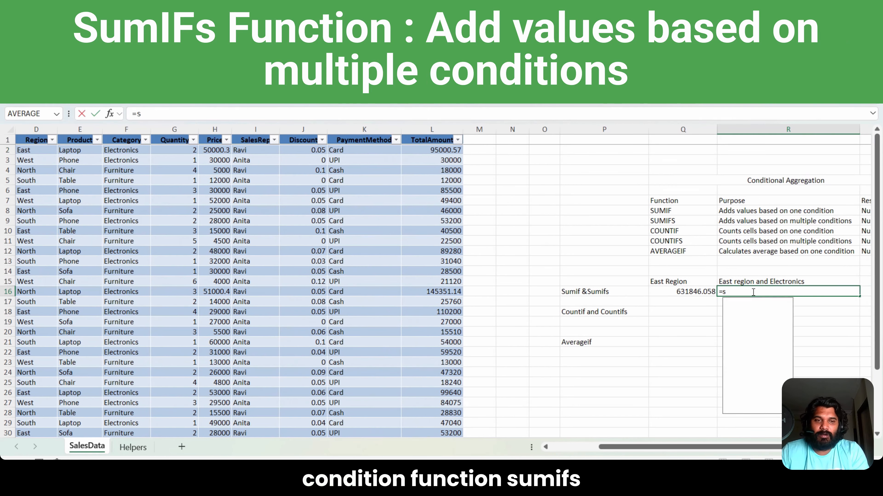
{"action": "type", "text": "umifs("}
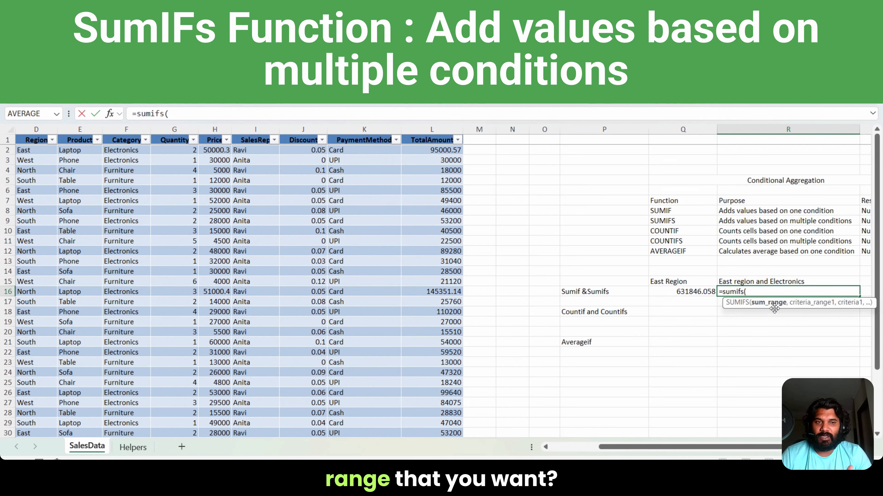
{"action": "left_click", "coordinate": [440, 127]}
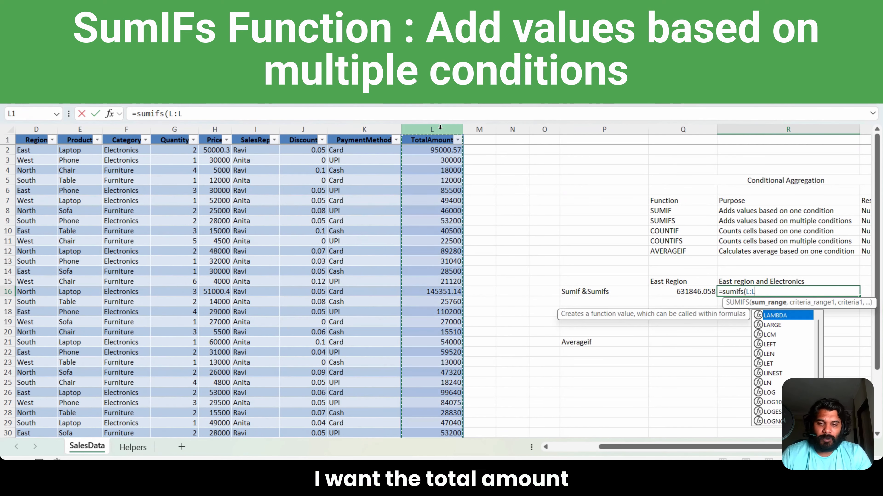
{"action": "type", "text": ","}
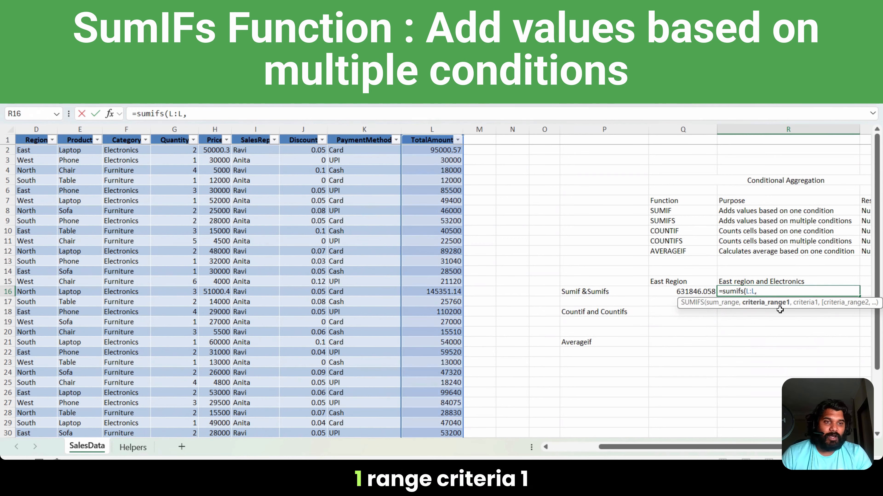
{"action": "left_click", "coordinate": [42, 130]}
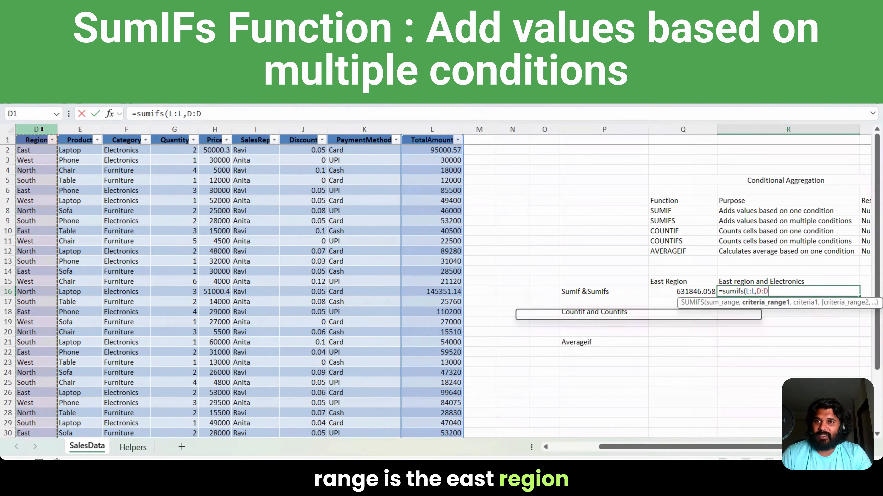
{"action": "type", "text": ",\"East"}
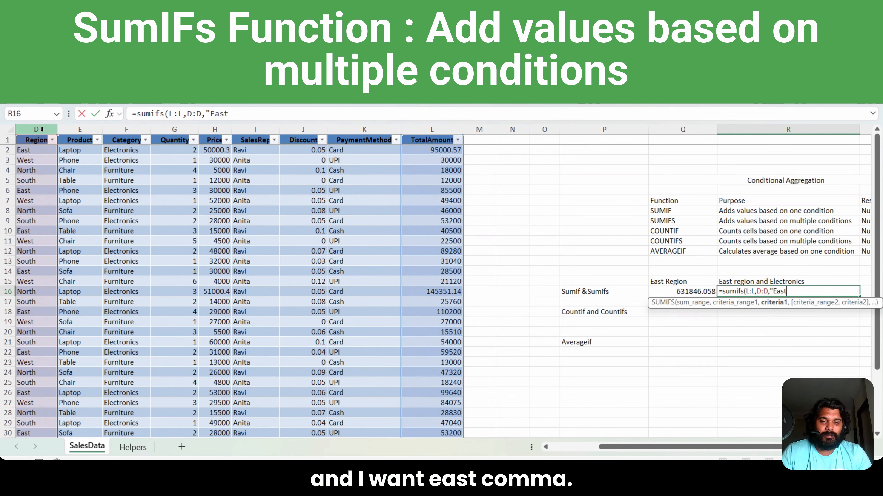
{"action": "type", "text": "\","}
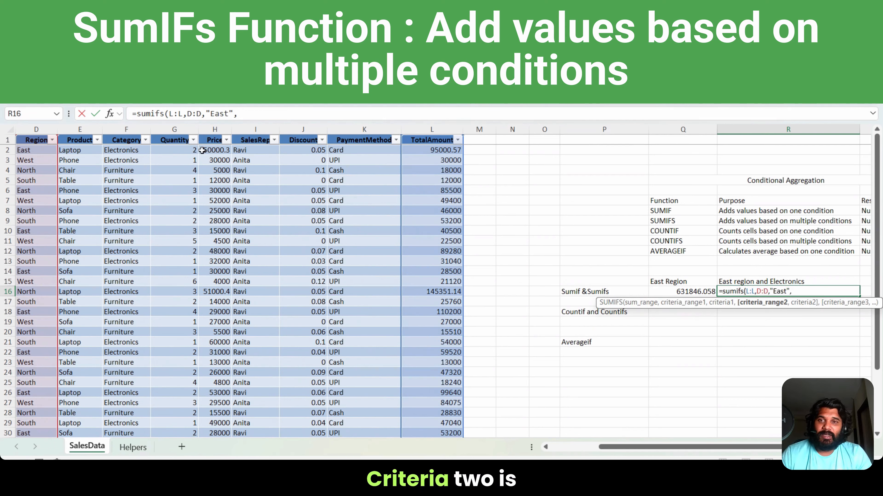
{"action": "left_click", "coordinate": [130, 129]}
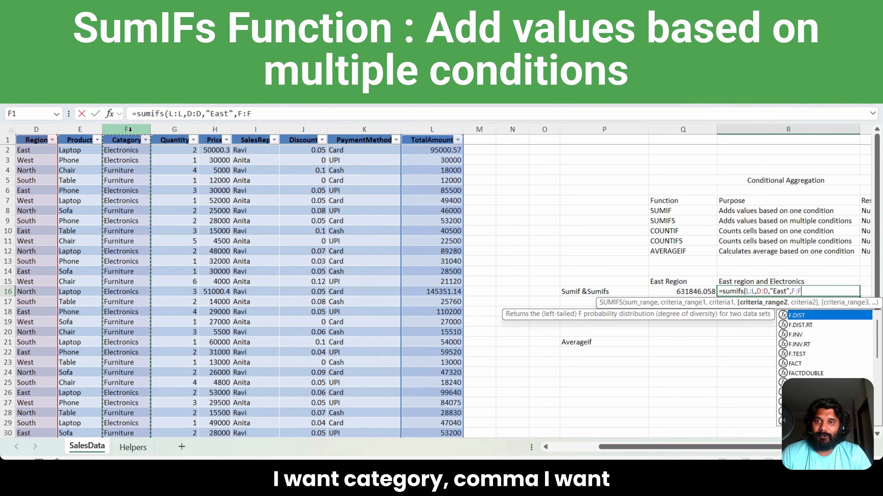
{"action": "type", "text": ",\""}
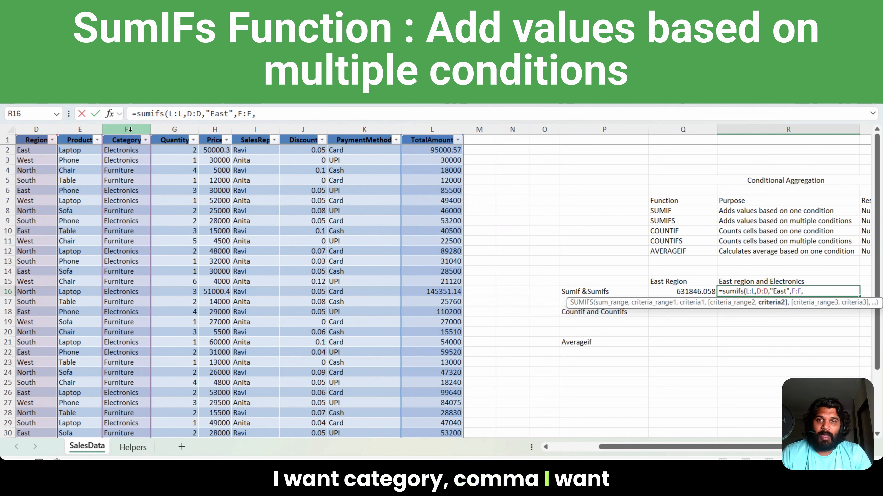
{"action": "type", "text": "Electronics"}
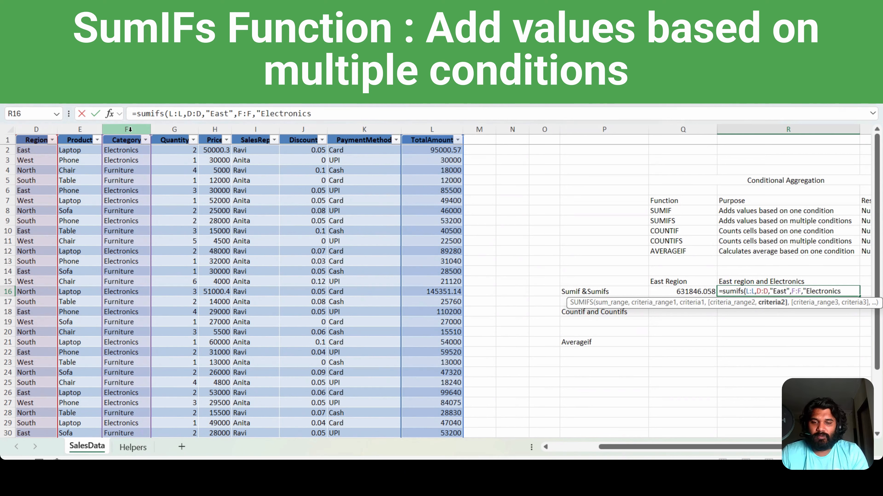
{"action": "type", "text": "\""}
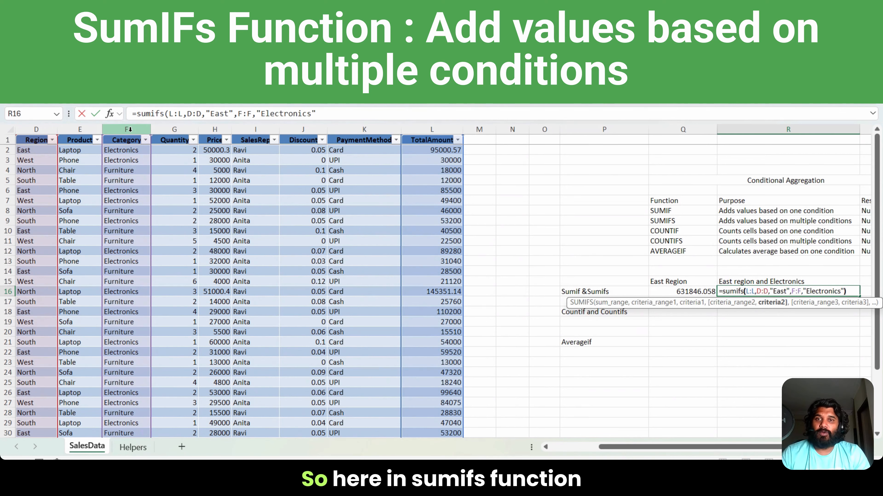
{"action": "type", "text": ")"}
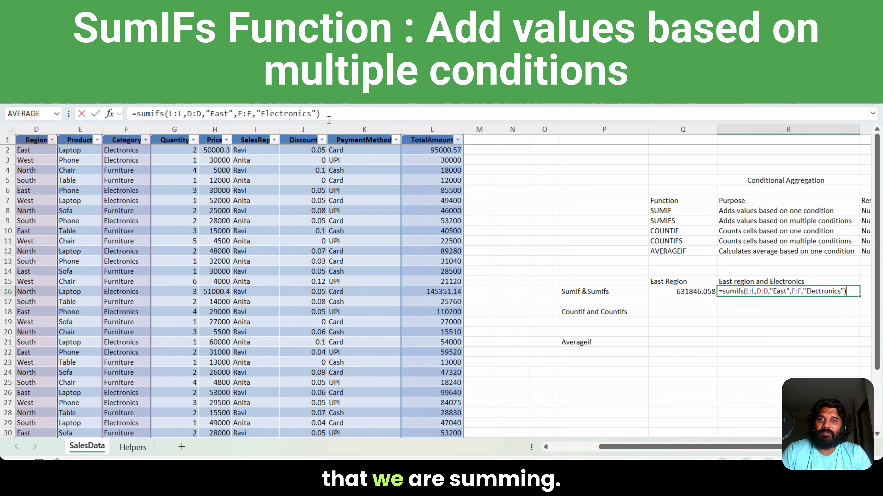
{"action": "key", "text": "Return"}
{"action": "key", "text": "Up"}
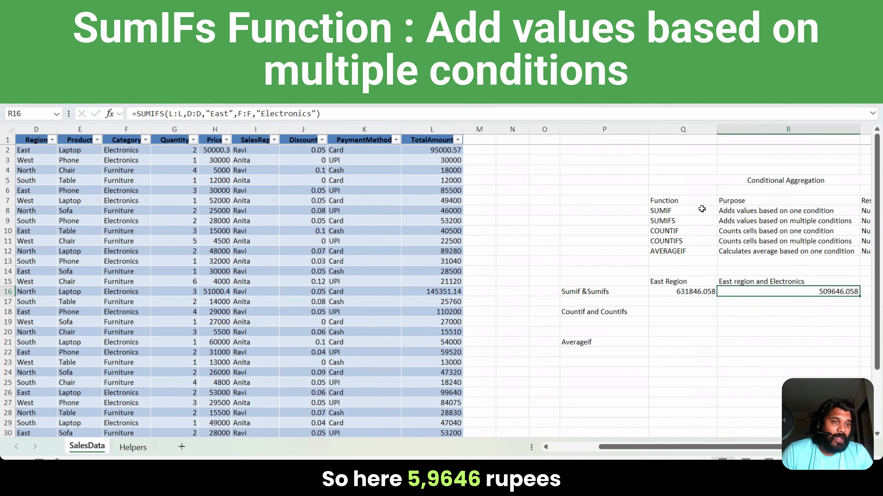
{"action": "scroll", "coordinate": [718, 290], "scroll_direction": "right", "scroll_amount": 2}
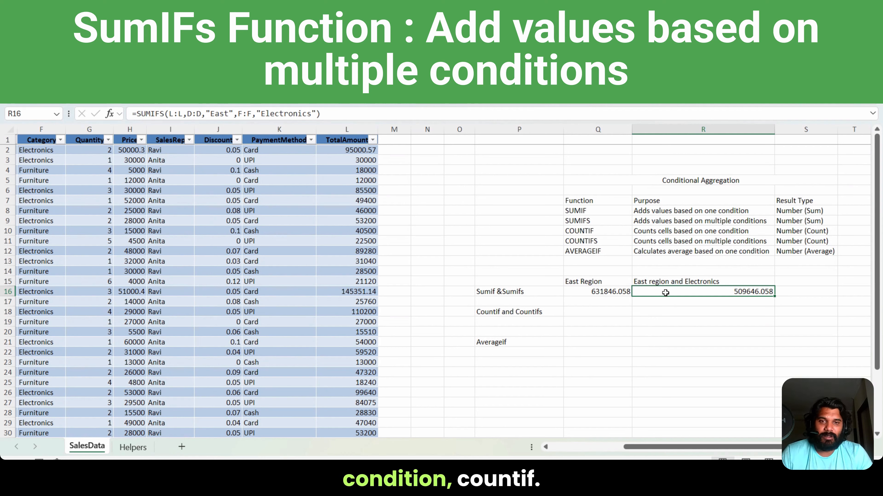
Step: Enter the formula =COUNTIF(D:D,"East") in Q18 beside Countif and Countifs to count the East orders
{"action": "left_click", "coordinate": [513, 309]}
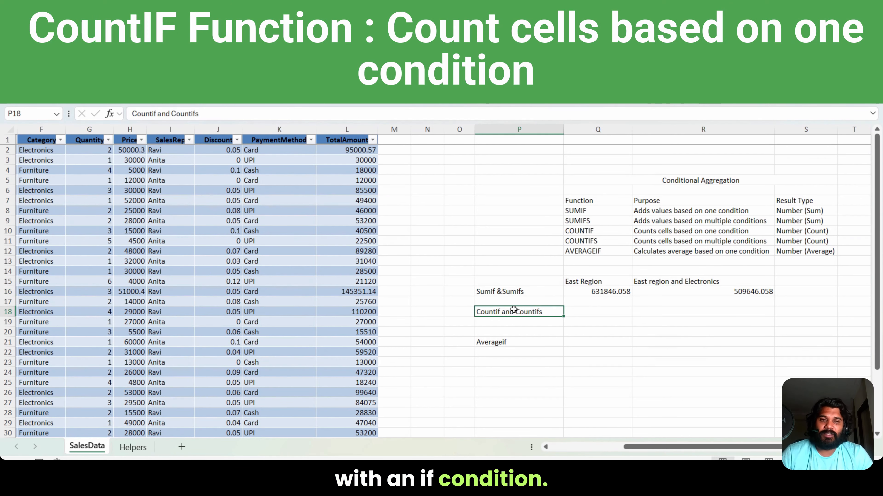
{"action": "left_click", "coordinate": [584, 312]}
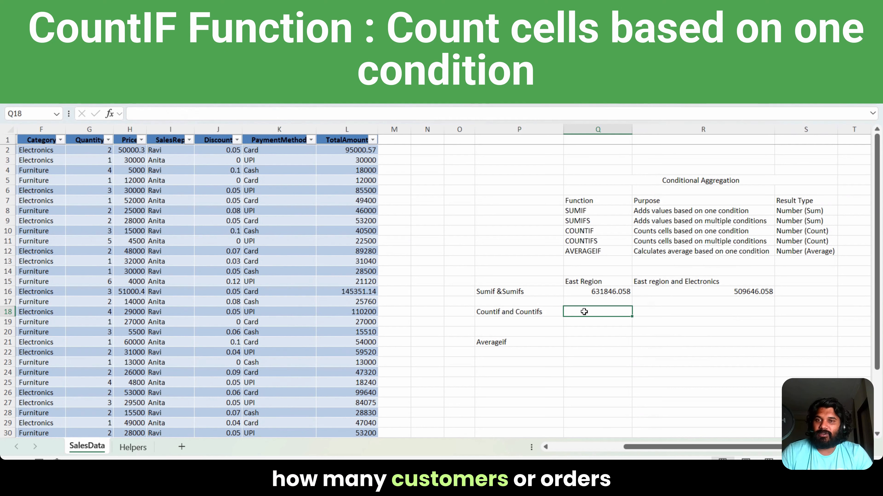
{"action": "type", "text": "=c"}
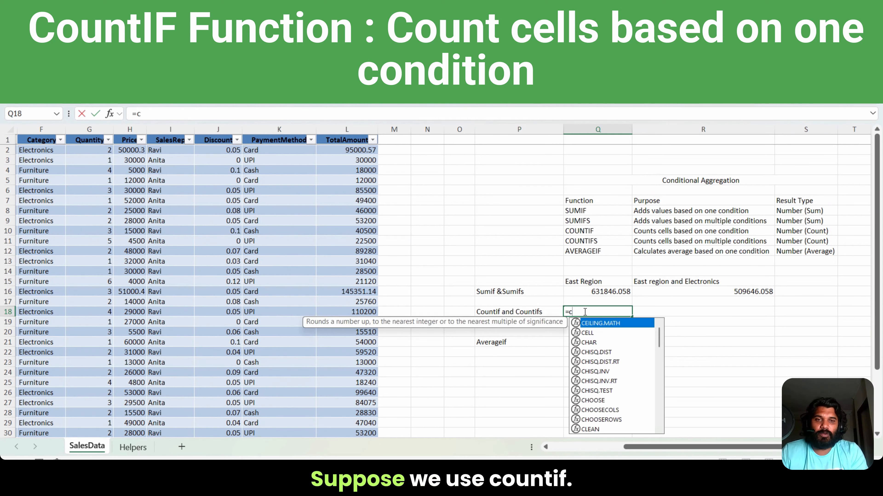
{"action": "type", "text": "ountif("}
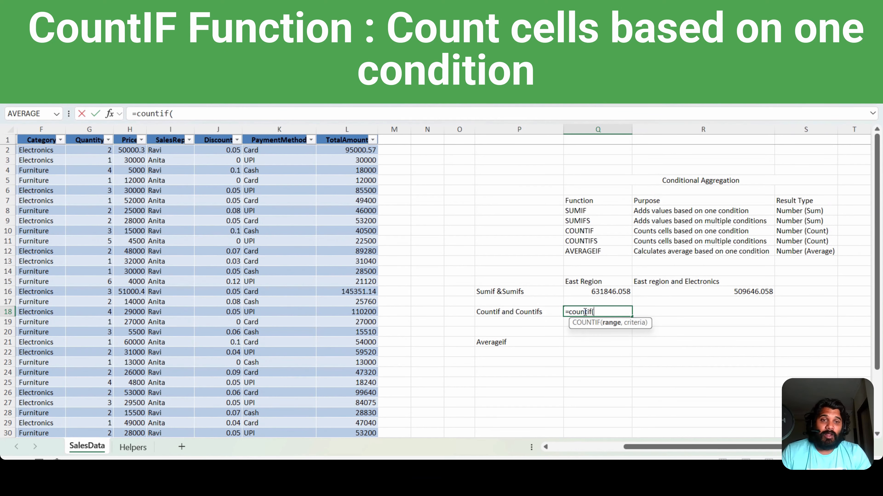
{"action": "left_click_drag", "start_coordinate": [705, 446], "coordinate": [673, 447]}
{"action": "left_click", "coordinate": [45, 127]}
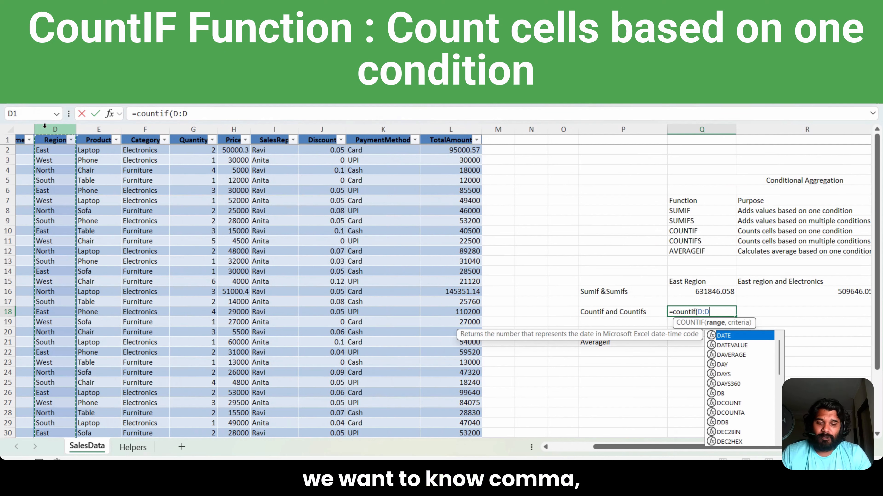
{"action": "type", "text": ","}
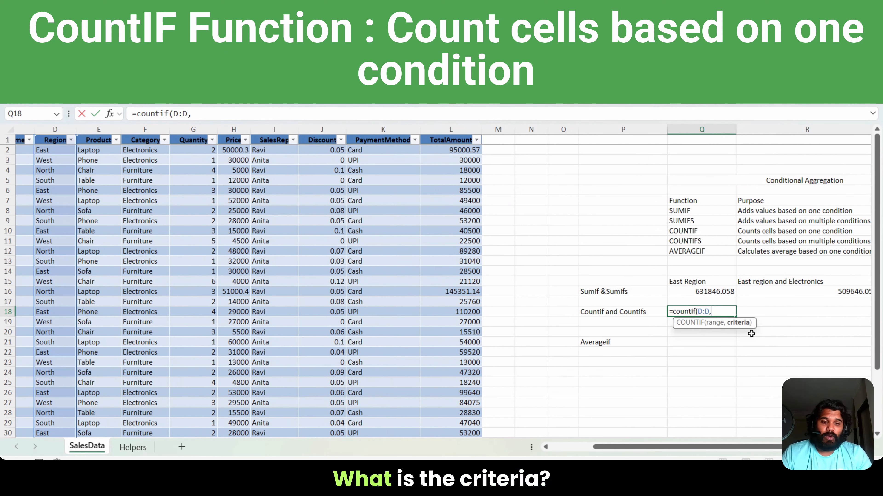
{"action": "type", "text": "\"East\""}
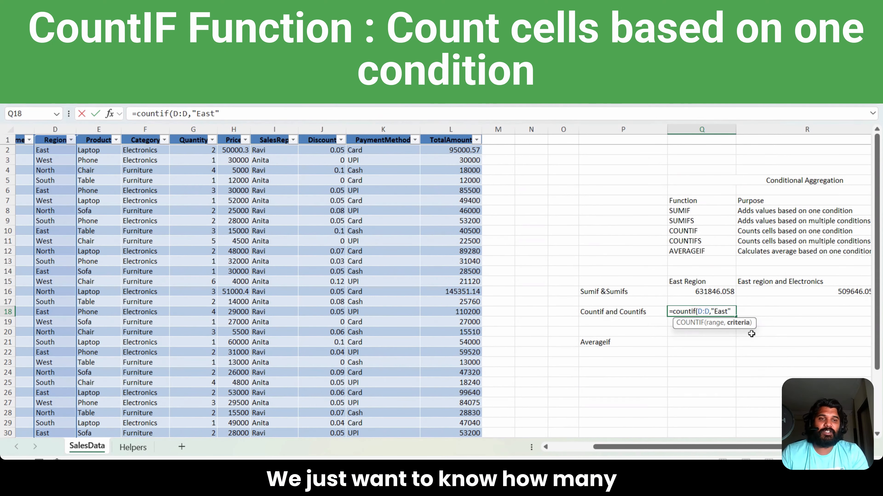
{"action": "type", "text": ")"}
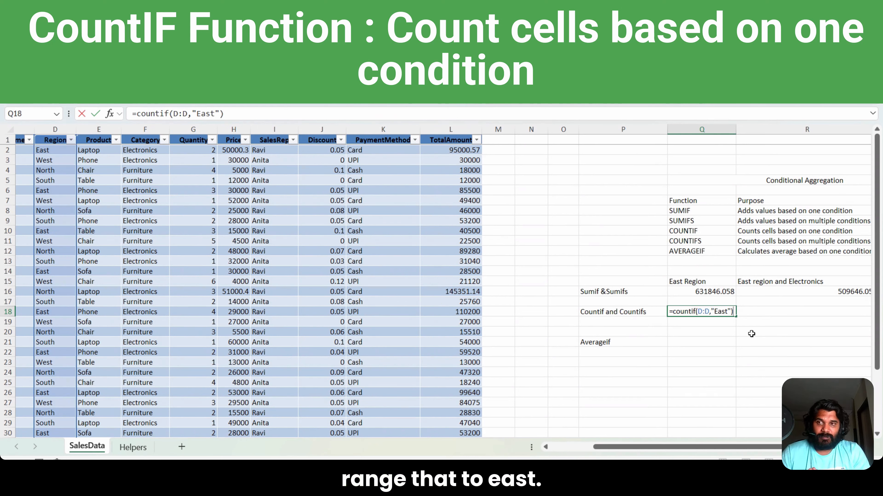
{"action": "key", "text": "Return"}
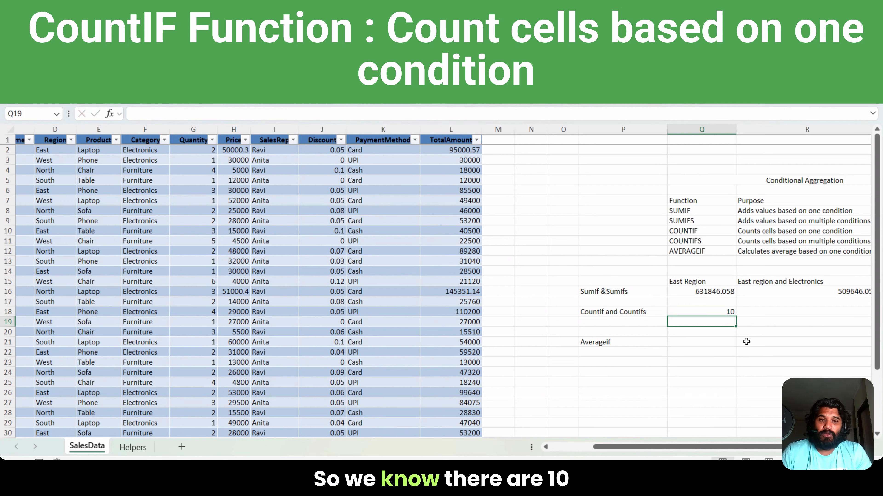
{"action": "left_click", "coordinate": [719, 312]}
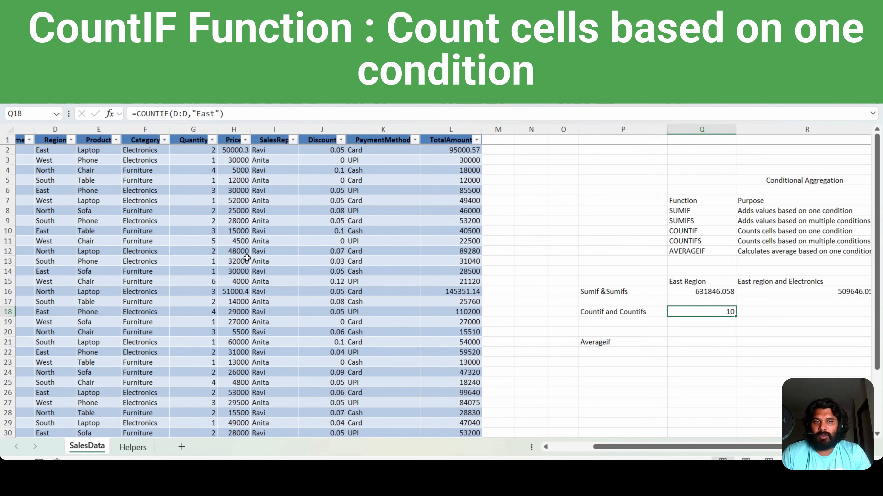
Step: Enter the formula =COUNTIFS(D:D,"East",F:F,"Electronics") in R18 to count the Electronics orders in the East region
{"action": "left_click", "coordinate": [756, 313]}
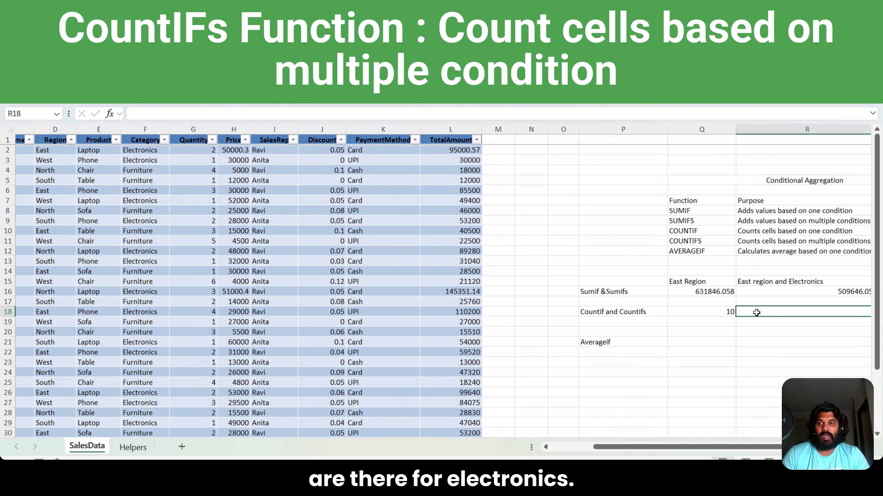
{"action": "type", "text": "=co"}
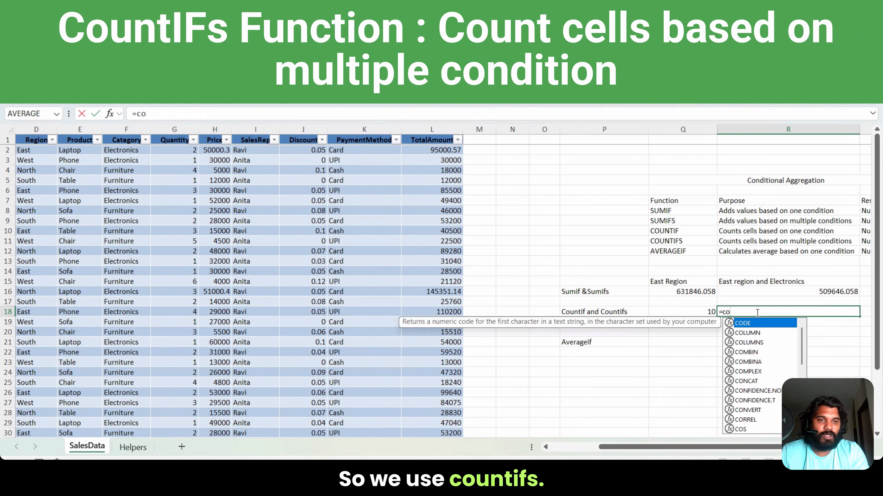
{"action": "type", "text": "untifs(D:D"}
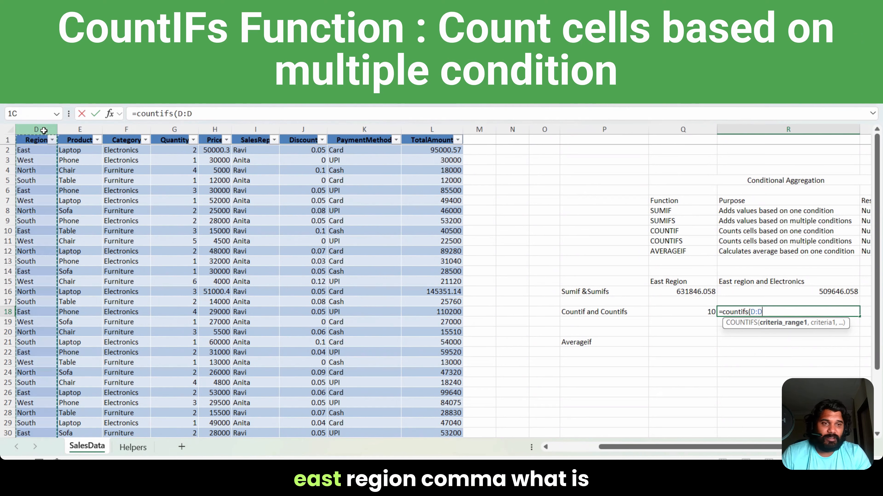
{"action": "left_click", "coordinate": [43, 129]}
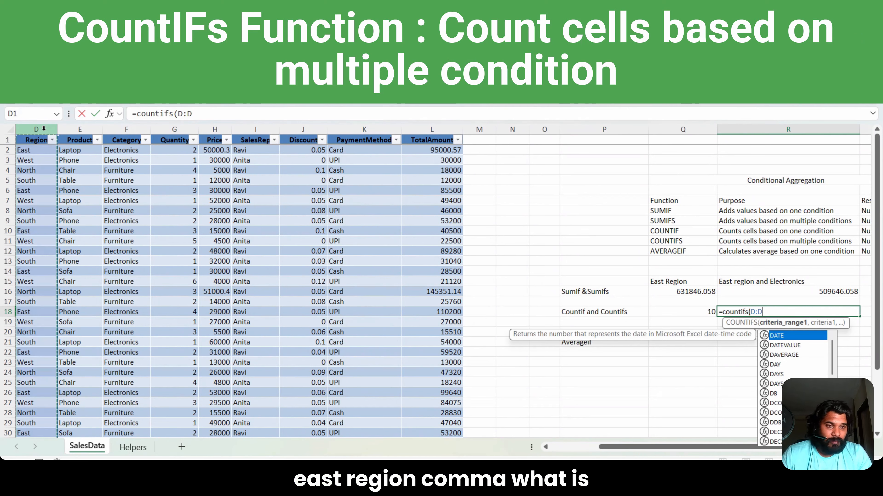
{"action": "type", "text": ","}
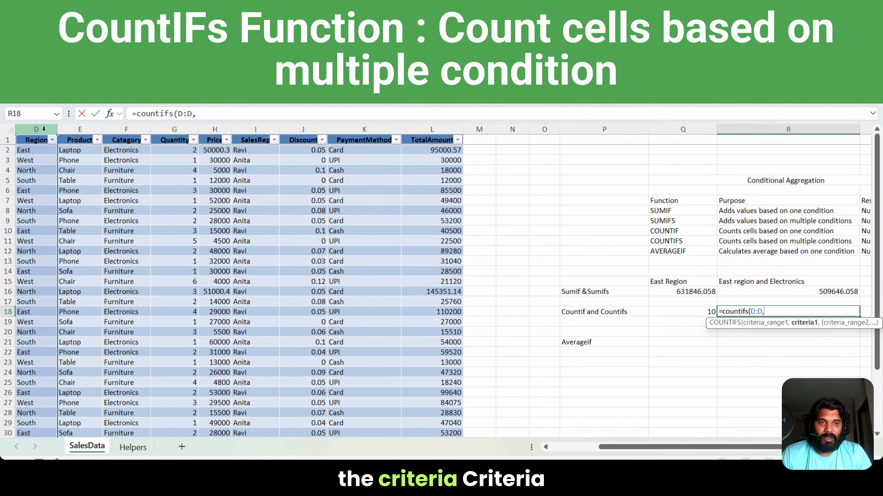
{"action": "type", "text": "\"East\""}
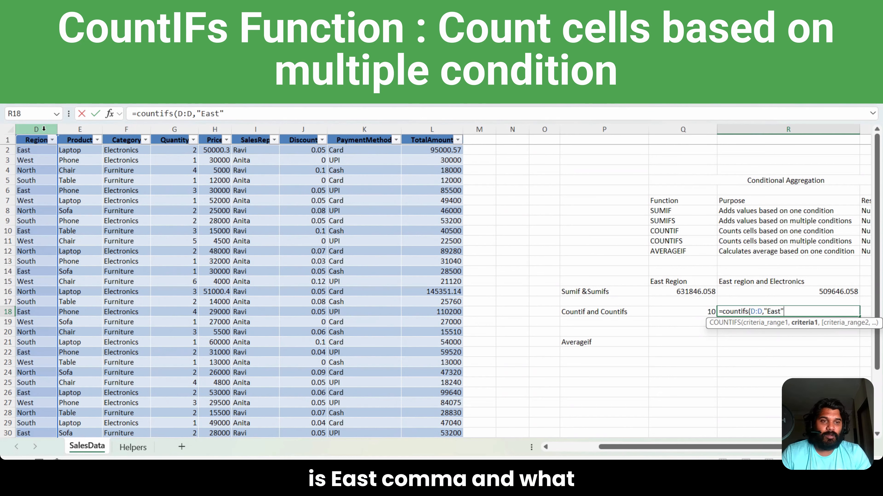
{"action": "type", "text": ","}
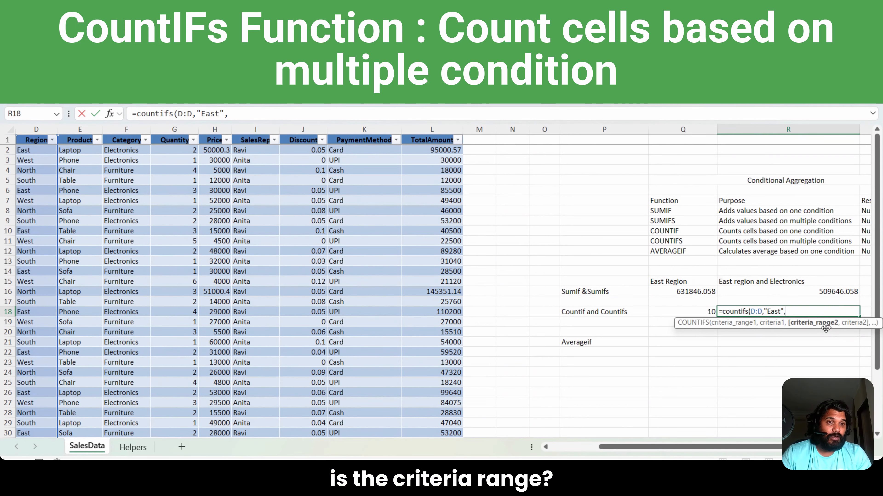
{"action": "left_click", "coordinate": [132, 129]}
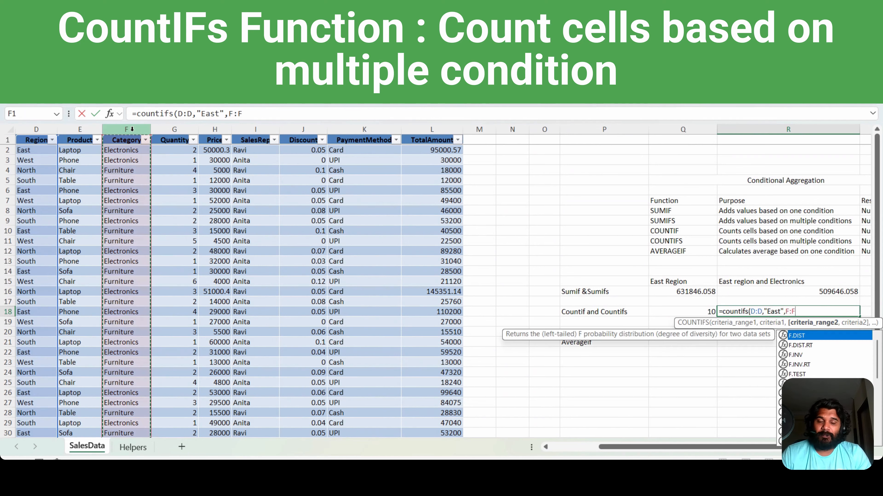
{"action": "type", "text": ",\"Electronics"}
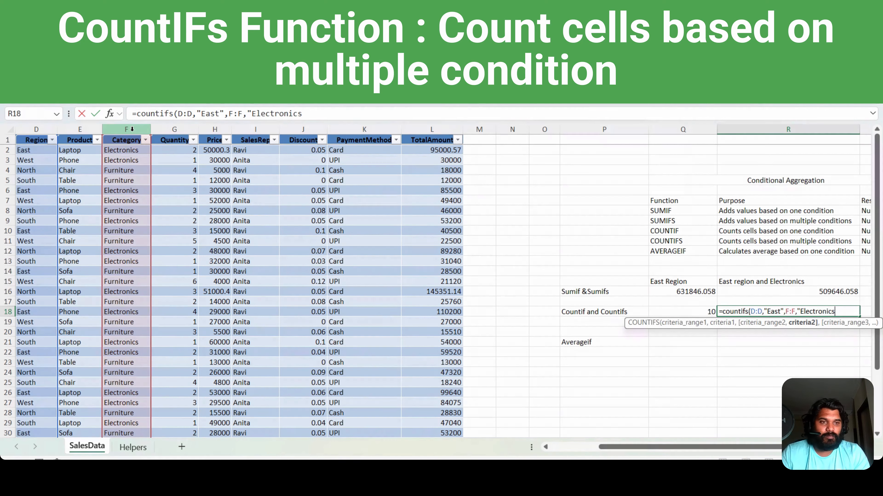
{"action": "type", "text": "\")"}
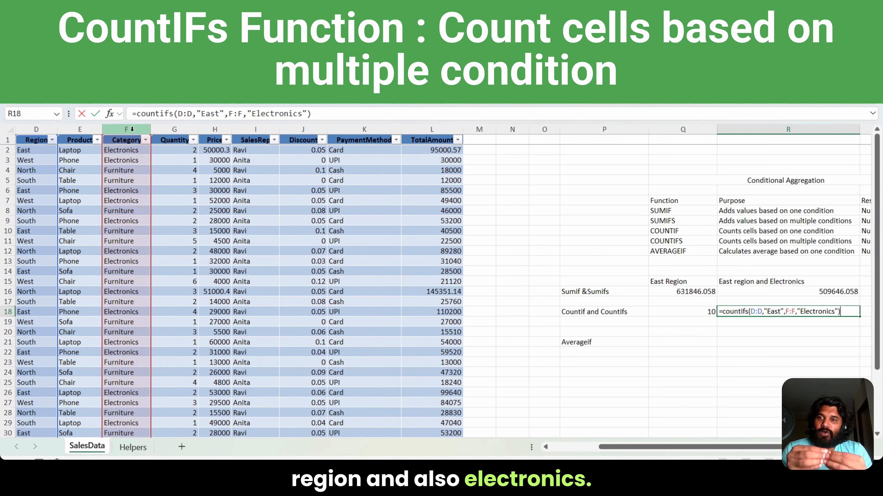
{"action": "key", "text": "Return"}
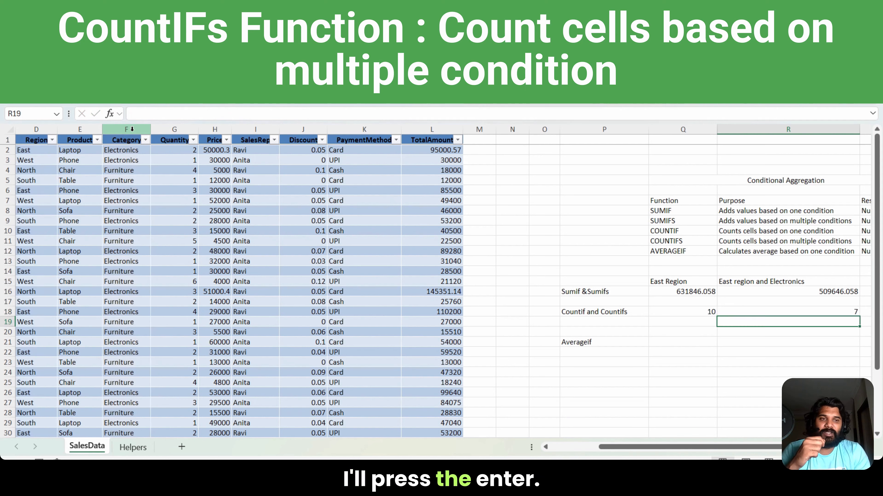
{"action": "key", "text": "Up"}
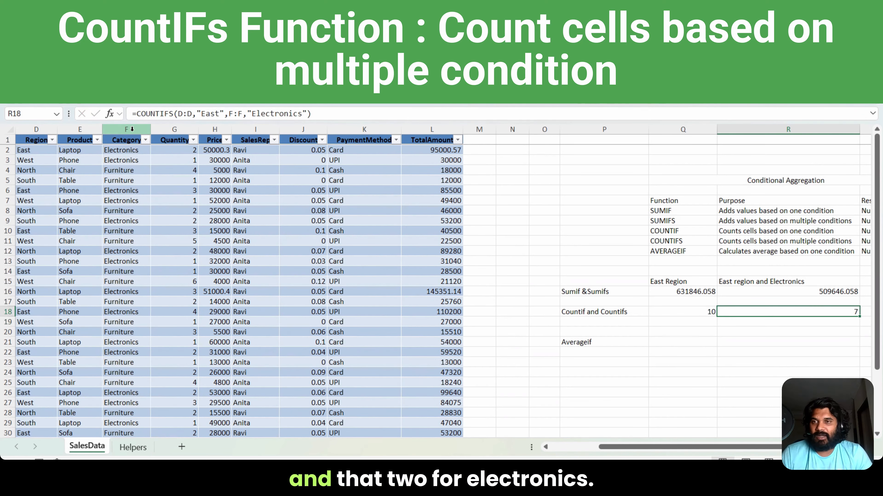
Step: Enter the formula =AVERAGEIF(D:D,"North",L:L) in Q21 beside Averageif to average the TotalAmount values for North
{"action": "key", "text": "Left"}
{"action": "key", "text": "Left"}
{"action": "key", "text": "Down"}
{"action": "key", "text": "Down"}
{"action": "key", "text": "Down"}
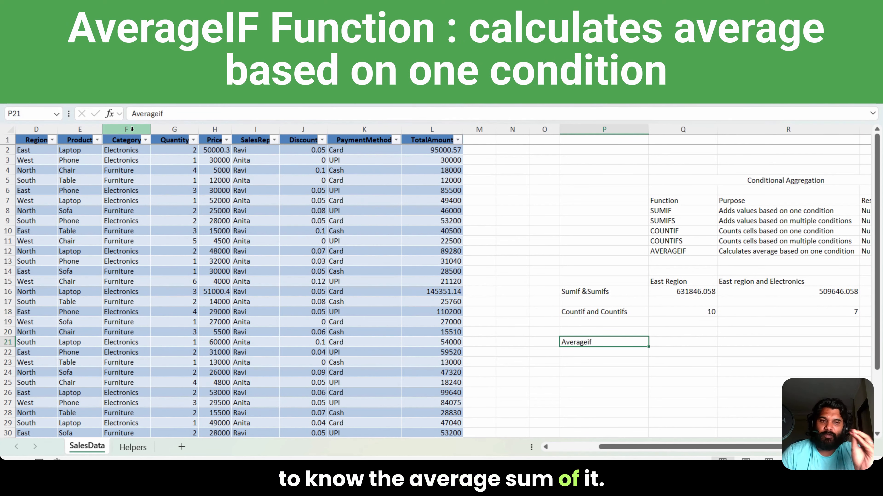
{"action": "key", "text": "Right"}
{"action": "type", "text": "=averageif("}
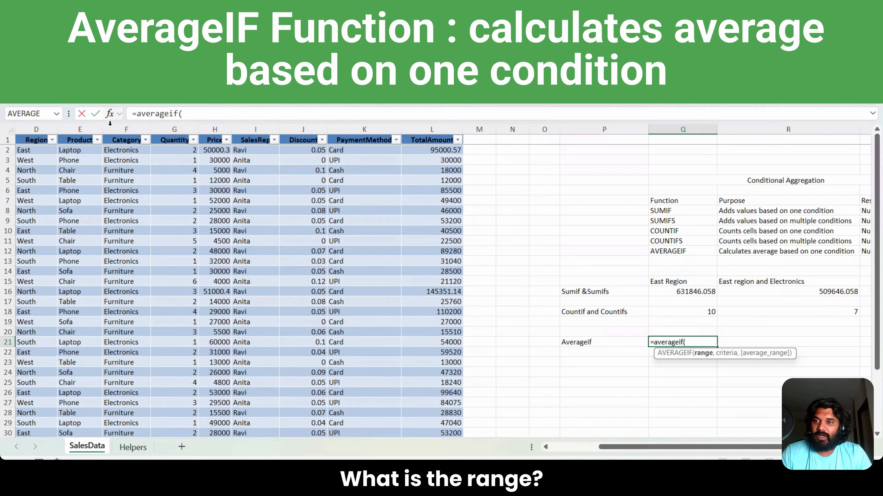
{"action": "left_click", "coordinate": [42, 129]}
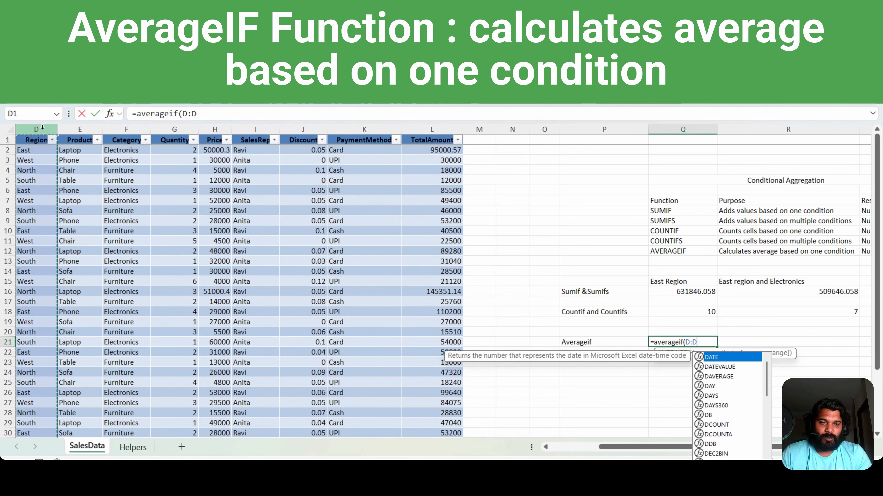
{"action": "type", "text": ",\"North"}
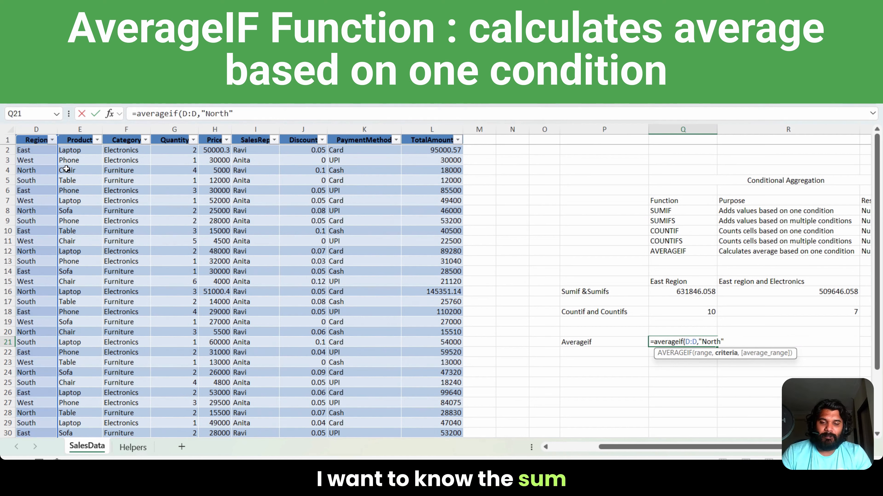
{"action": "type", "text": ","}
{"action": "left_click", "coordinate": [435, 129]}
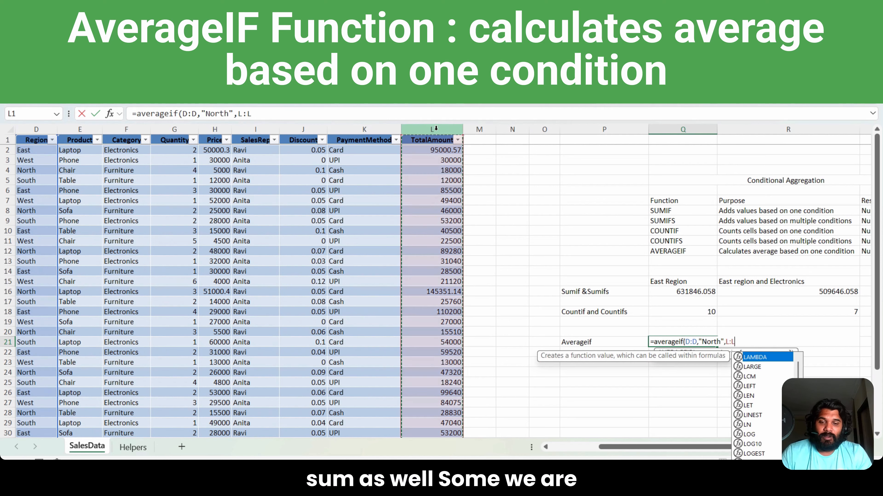
{"action": "type", "text": ")"}
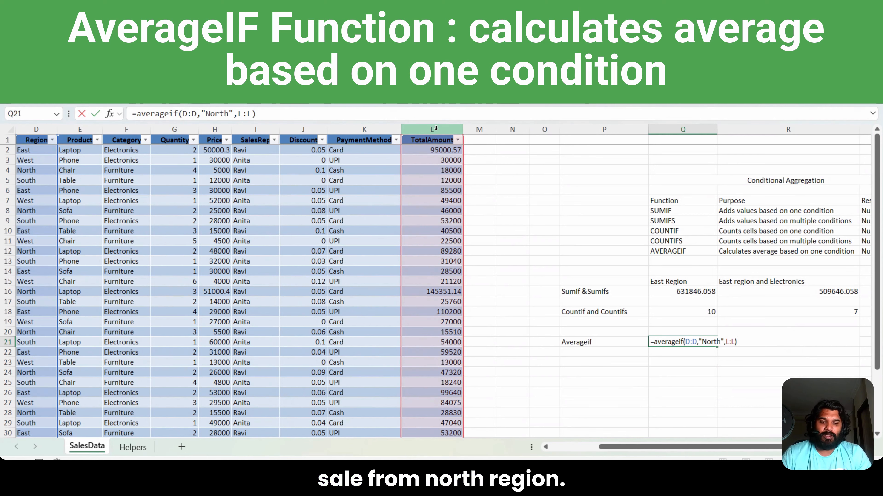
{"action": "key", "text": "Return"}
{"action": "key", "text": "Up"}
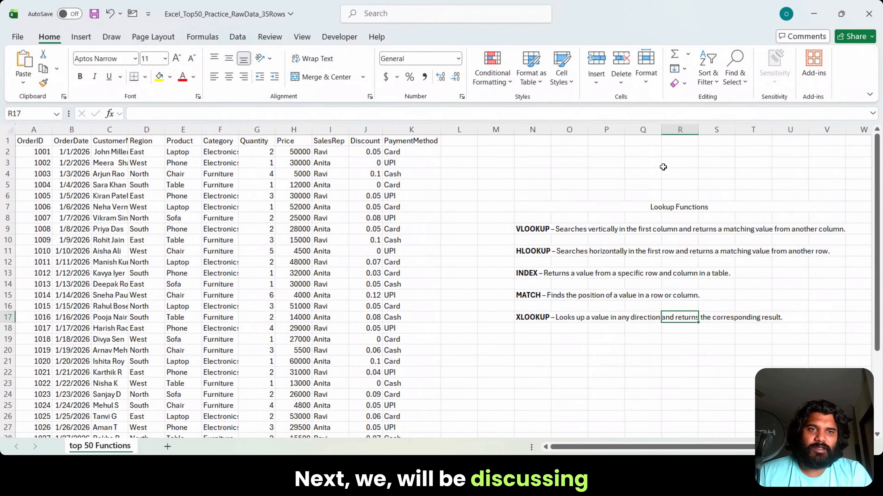
Step: Review the Lookup Functions heading and the descriptions from VLOOKUP to XLOOKUP on the top 50 Functions sheet
{"action": "left_click", "coordinate": [653, 208]}
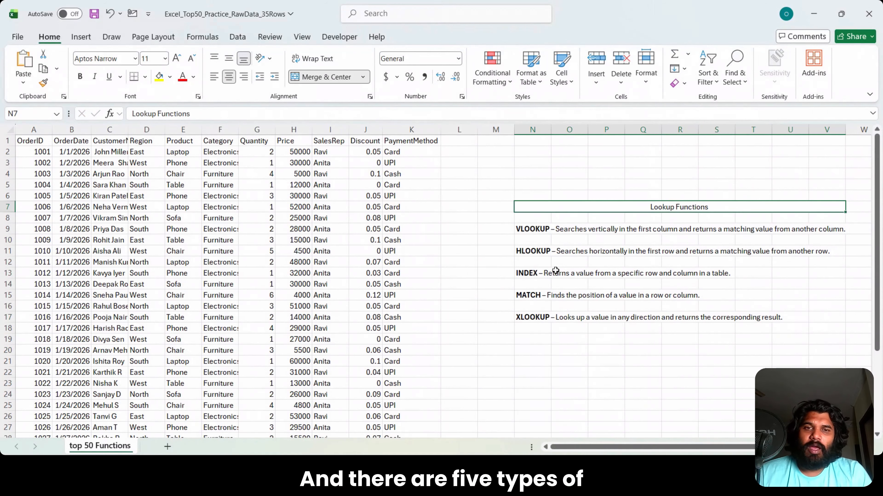
{"action": "left_click_drag", "start_coordinate": [531, 229], "coordinate": [777, 316]}
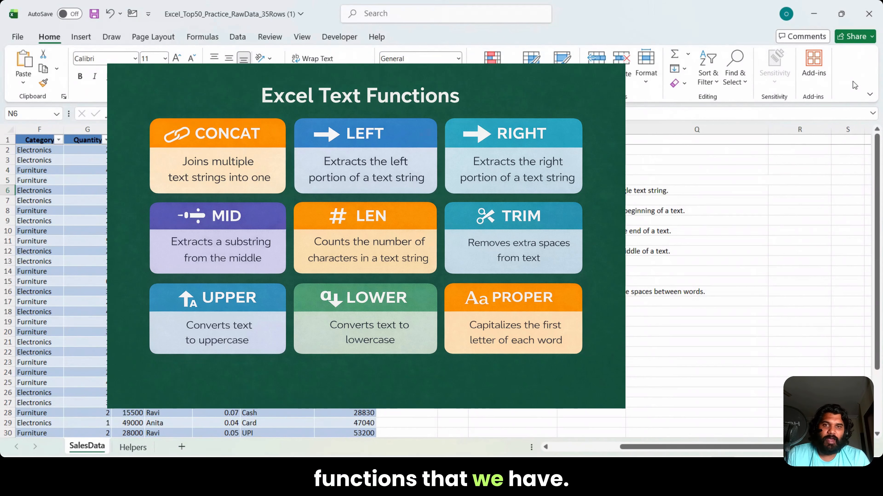
Step: Add a table column headed "concat function" in M1, next to TotalAmount on the SalesData sheet
{"action": "key", "text": "Right"}
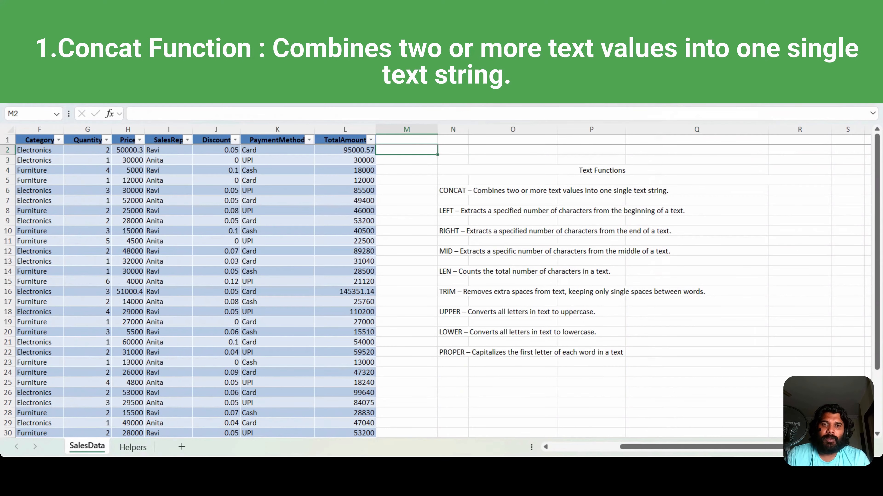
{"action": "key", "text": "Up"}
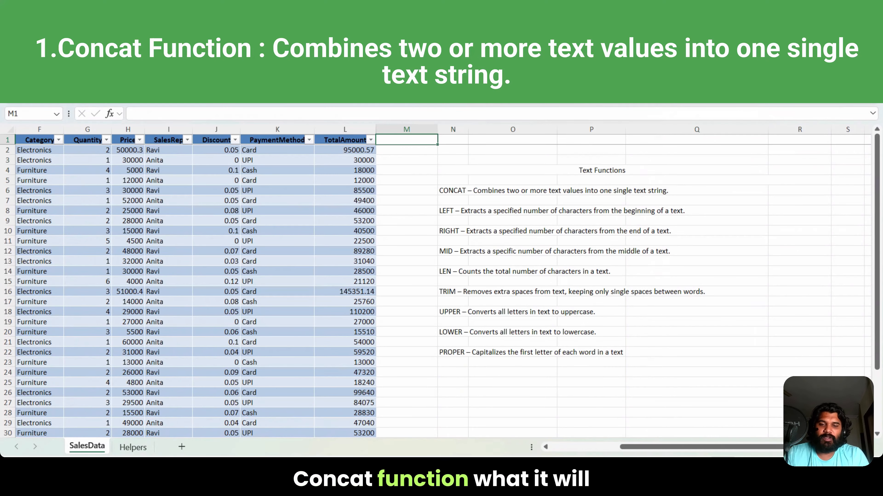
{"action": "type", "text": "concat function"}
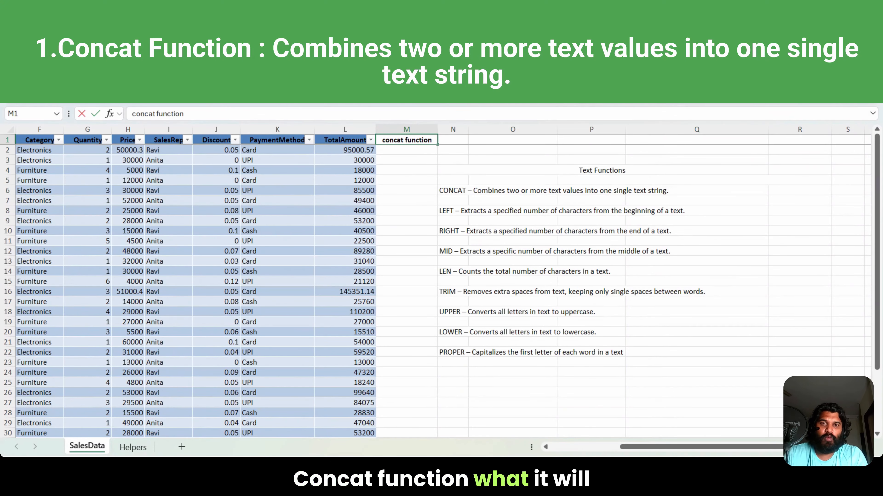
{"action": "key", "text": "Return"}
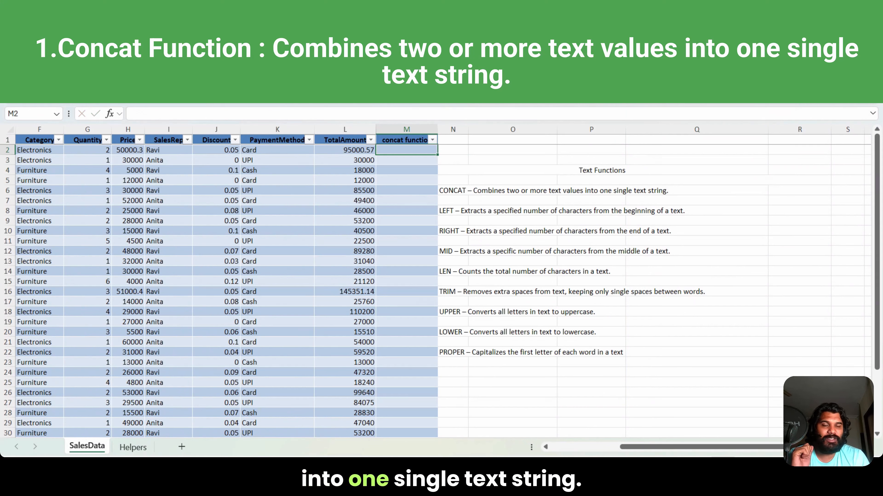
Step: Examine the Product and Category values in row 2 as the two texts to combine
{"action": "key", "text": "Left"}
{"action": "key", "text": "Left"}
{"action": "key", "text": "Left"}
{"action": "key", "text": "Left"}
{"action": "key", "text": "Left"}
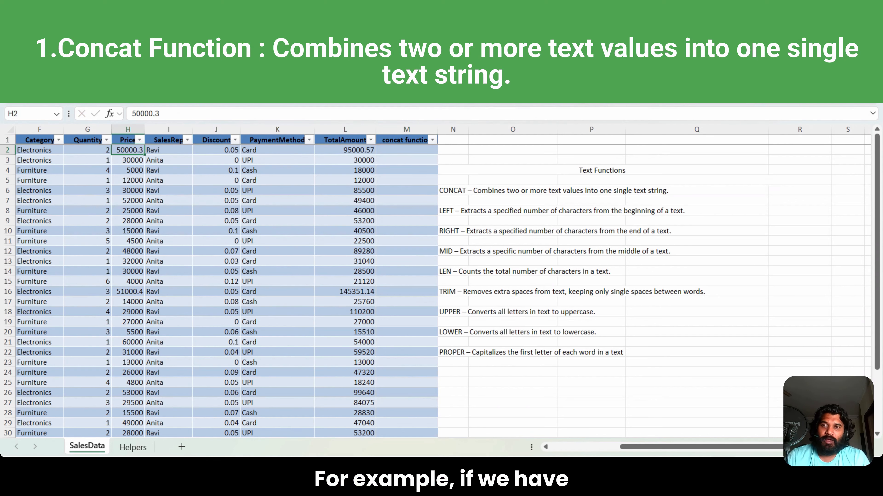
{"action": "key", "text": "Left"}
{"action": "key", "text": "Left"}
{"action": "key", "text": "Left"}
{"action": "key", "text": "Right"}
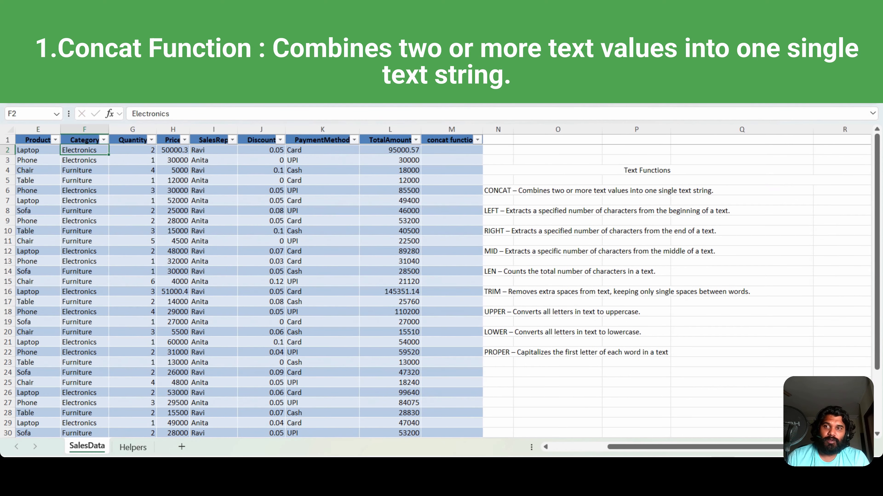
{"action": "key", "text": "Left"}
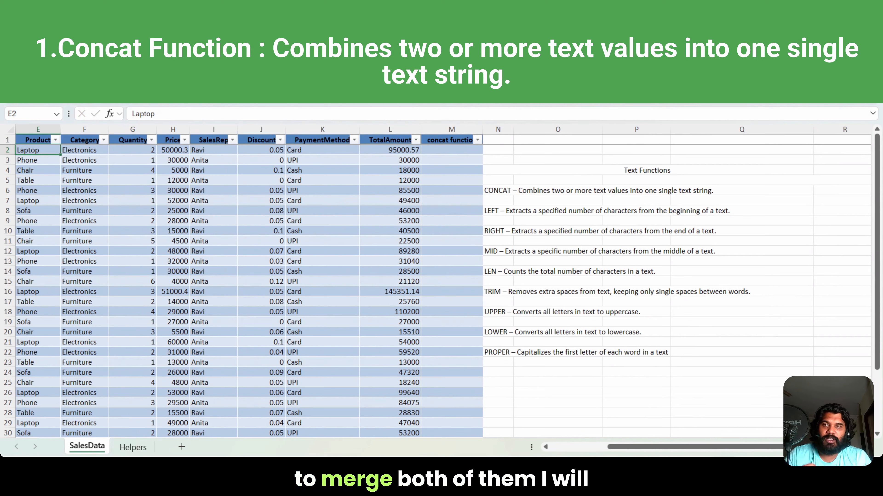
{"action": "key", "text": "Right"}
{"action": "key", "text": "Right"}
{"action": "key", "text": "Right"}
{"action": "key", "text": "Right"}
{"action": "key", "text": "Right"}
{"action": "key", "text": "Right"}
{"action": "key", "text": "Right"}
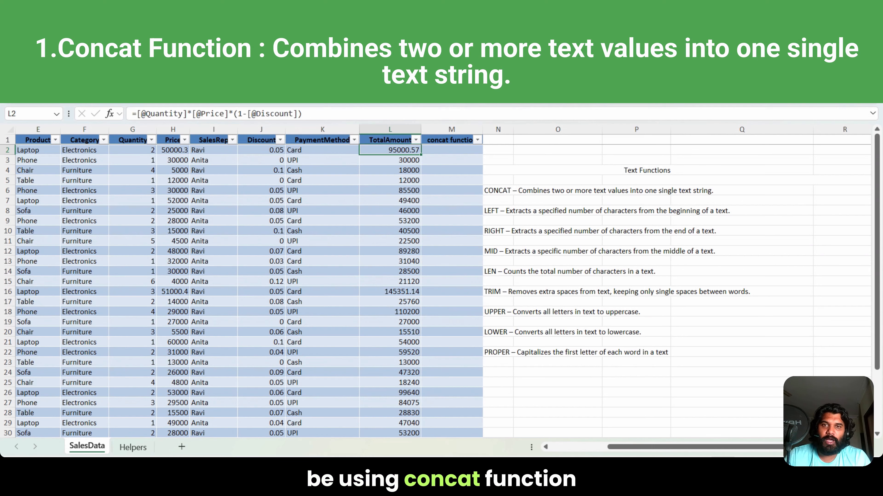
{"action": "key", "text": "Right"}
{"action": "type", "text": "=concat"}
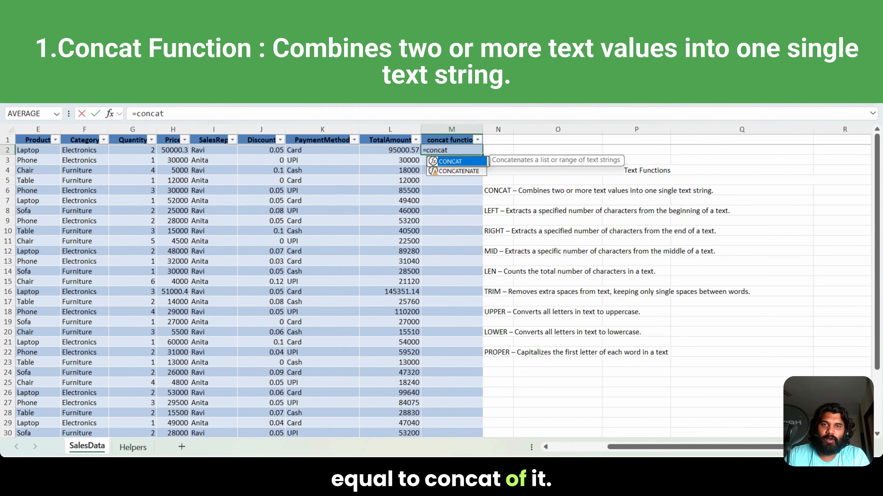
{"action": "type", "text": "("}
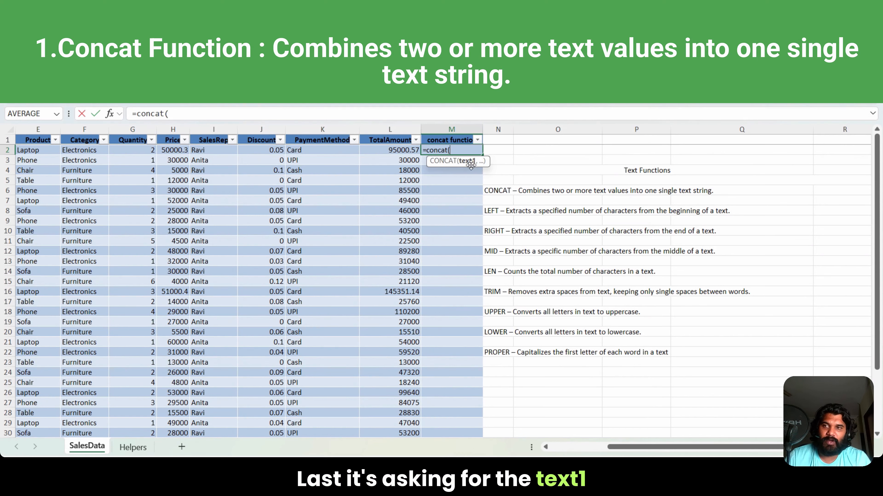
{"action": "left_click", "coordinate": [27, 151]}
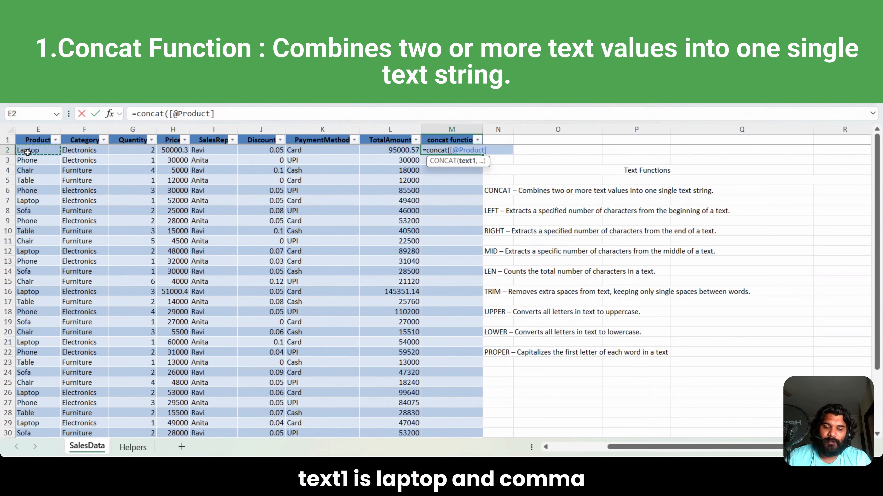
{"action": "type", "text": ","}
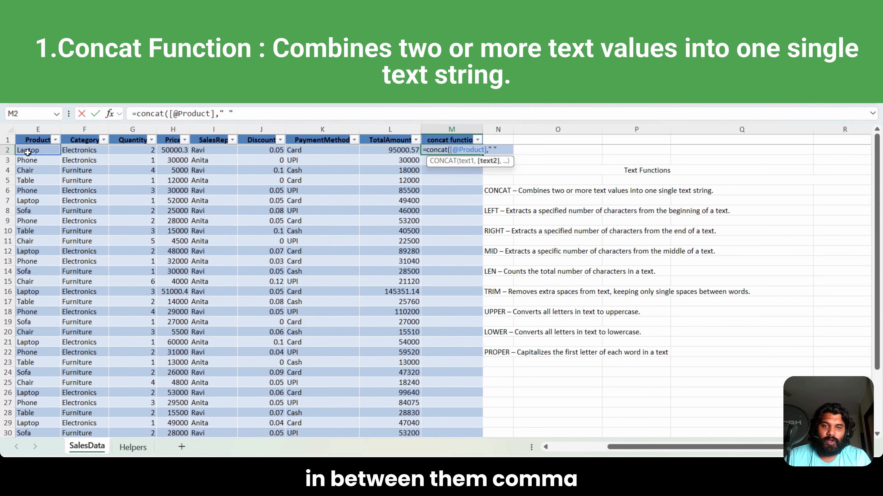
{"action": "type", "text": ","}
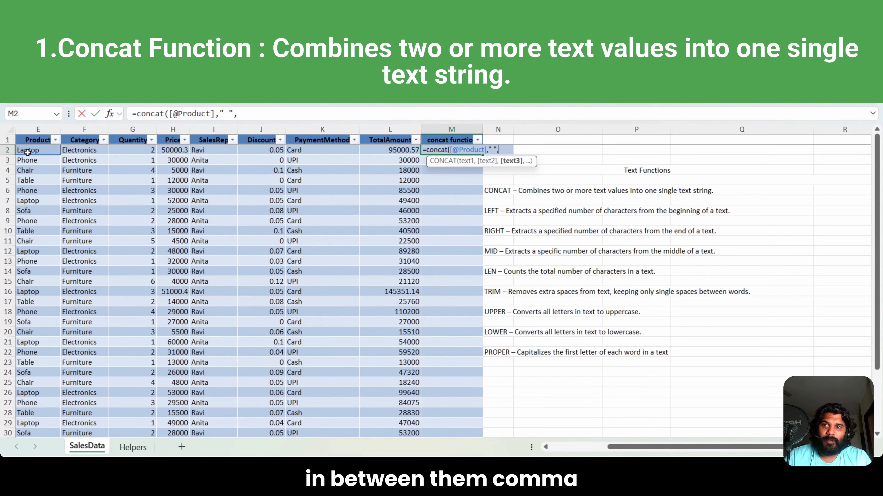
{"action": "left_click", "coordinate": [91, 151]}
{"action": "type", "text": ")"}
{"action": "key", "text": "Return"}
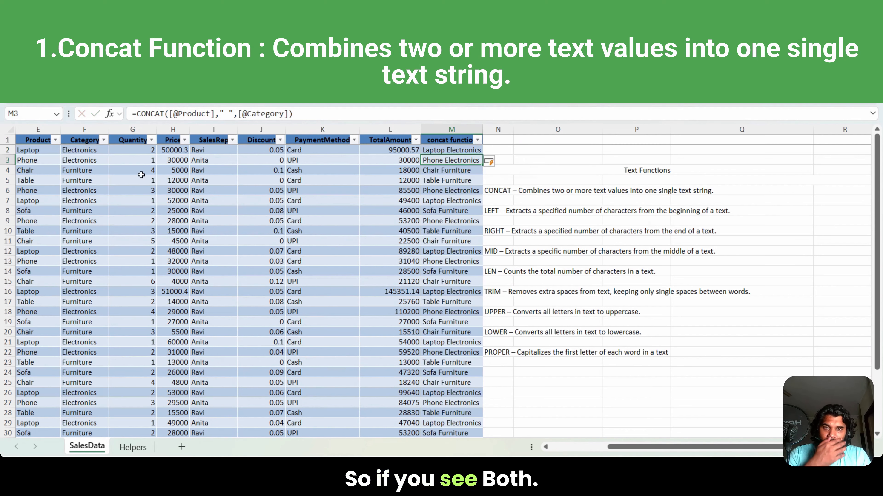
Step: Compare E2 and F2 with the combined text in M2, and widen column M to fit its full header
{"action": "left_click", "coordinate": [19, 152]}
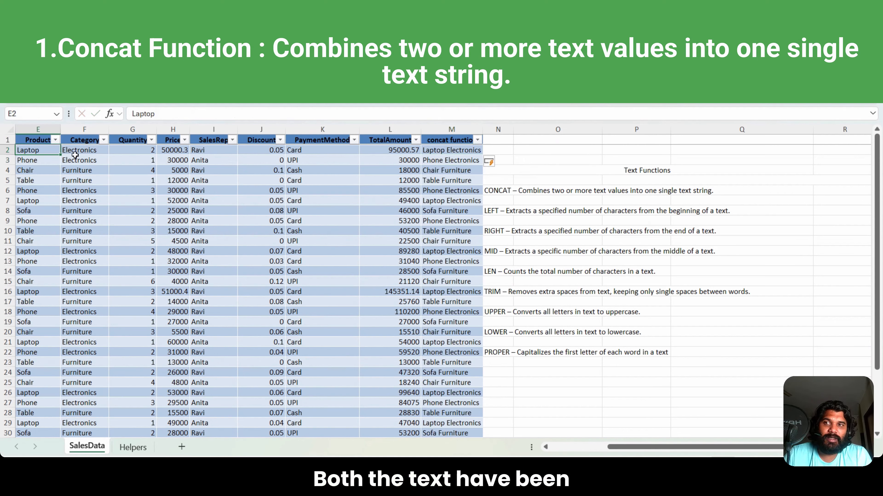
{"action": "left_click", "coordinate": [92, 150]}
{"action": "left_click", "coordinate": [31, 150]}
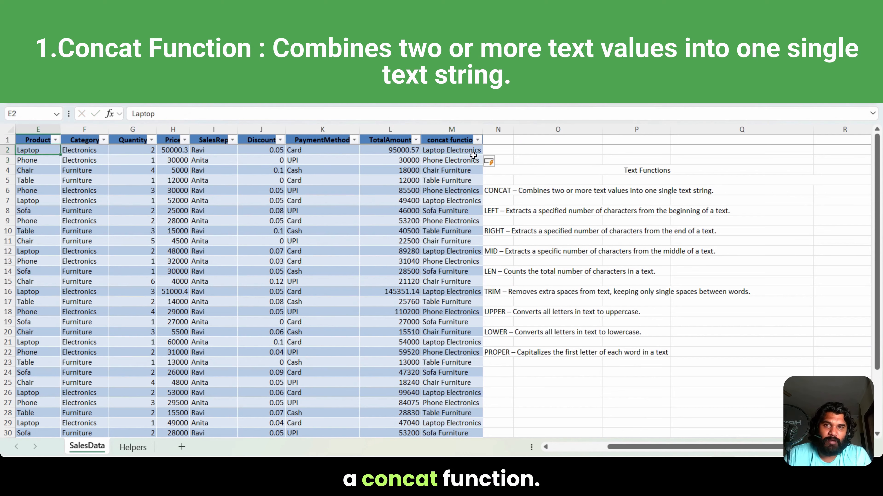
{"action": "left_click", "coordinate": [458, 153]}
{"action": "left_click", "coordinate": [483, 128]}
{"action": "left_click_drag", "start_coordinate": [483, 128], "coordinate": [493, 128]}
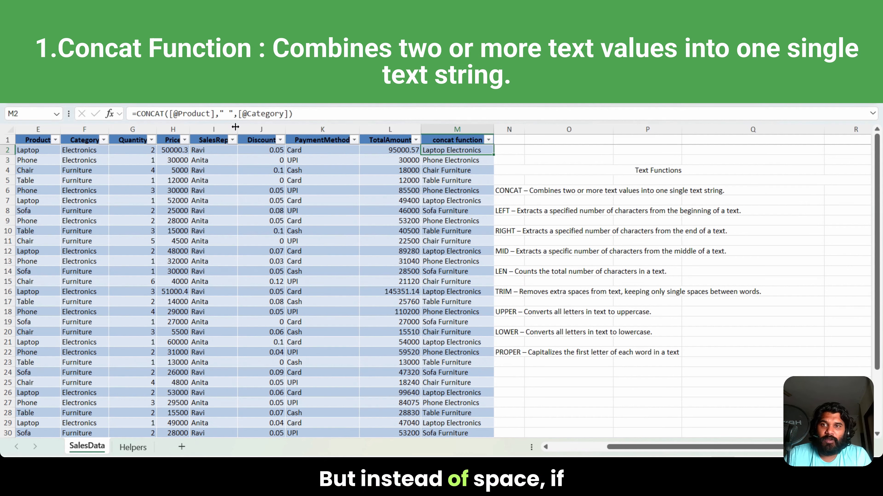
Step: Try a hyphen and an ampersand as the separator in the CONCAT formula of the concat function column
{"action": "left_click", "coordinate": [227, 114]}
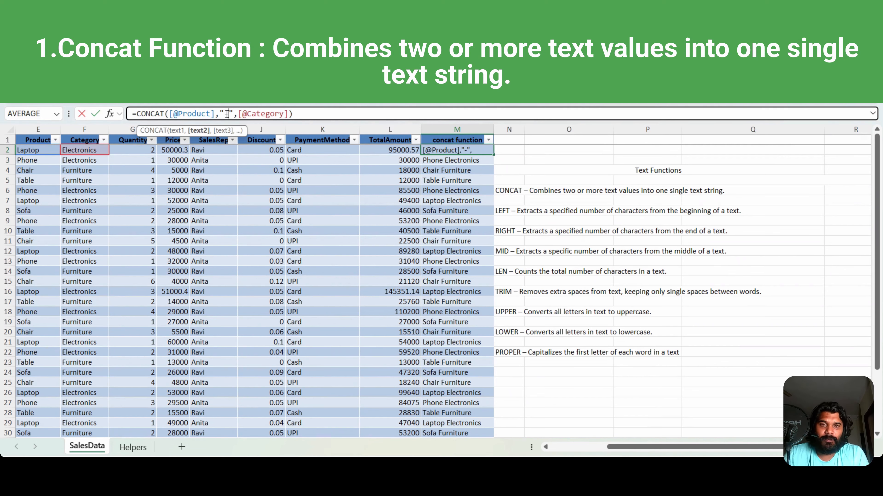
{"action": "key", "text": "Return"}
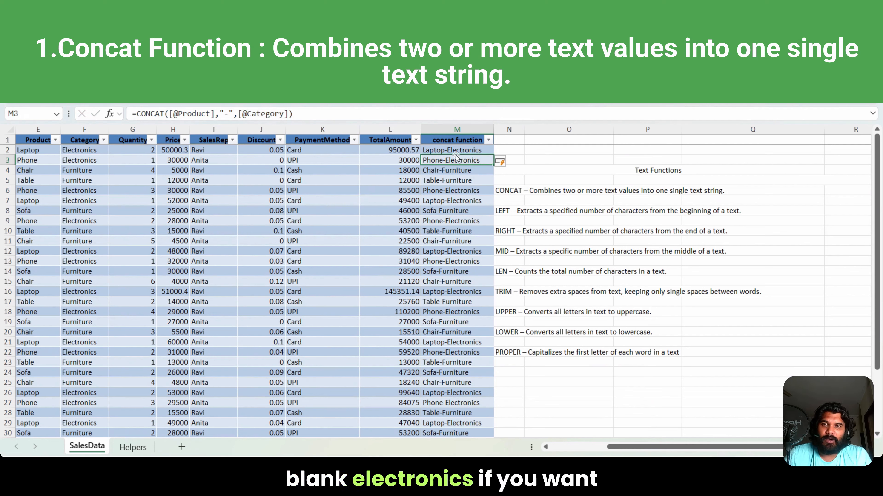
{"action": "left_click", "coordinate": [228, 114]}
{"action": "key", "text": "BackSpace"}
{"action": "type", "text": "&"}
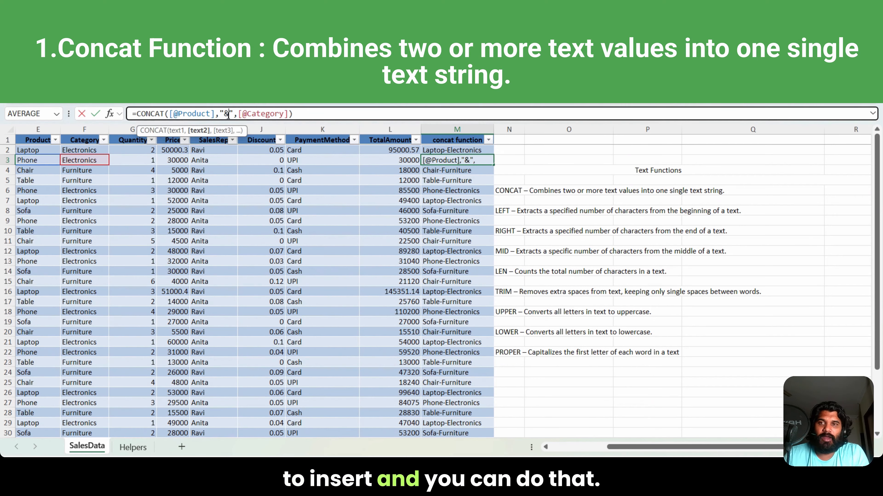
{"action": "key", "text": "Return"}
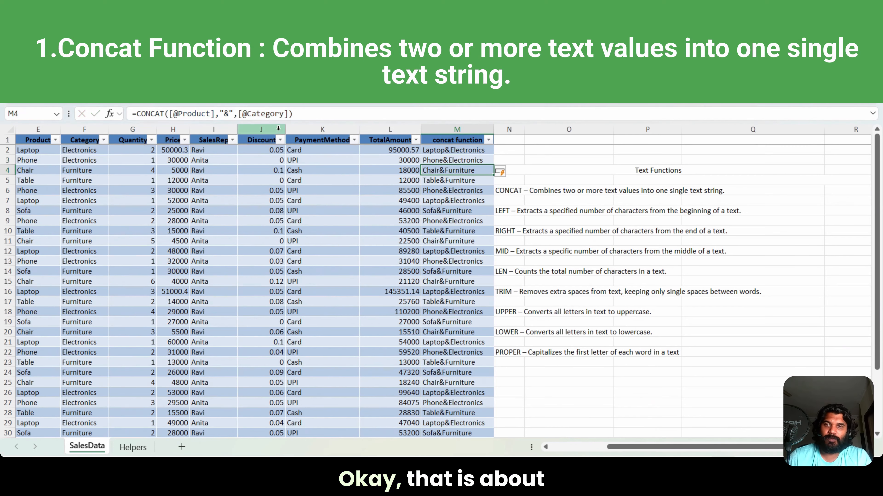
{"action": "left_click", "coordinate": [230, 114]}
{"action": "key", "text": "BackSpace"}
{"action": "type", "text": ","}
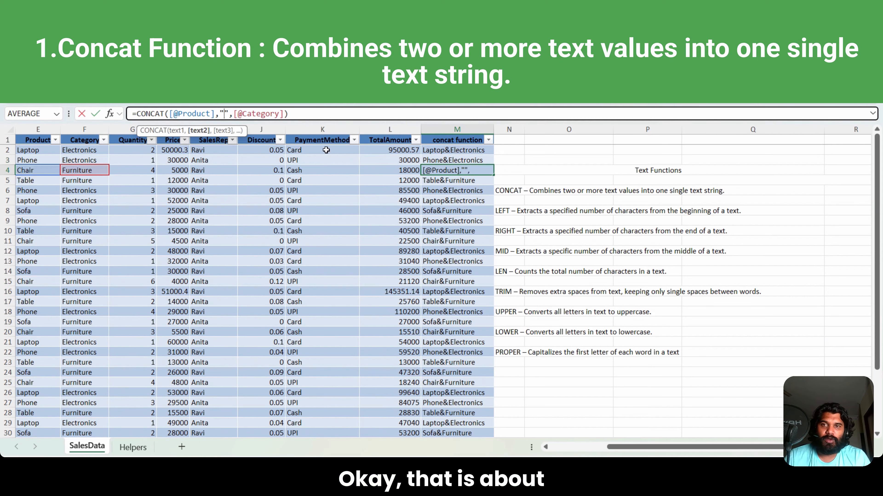
{"action": "left_click", "coordinate": [452, 221]}
Step: Open the editing options for the whole of column N, beside the concat function column
{"action": "right_click", "coordinate": [508, 129]}
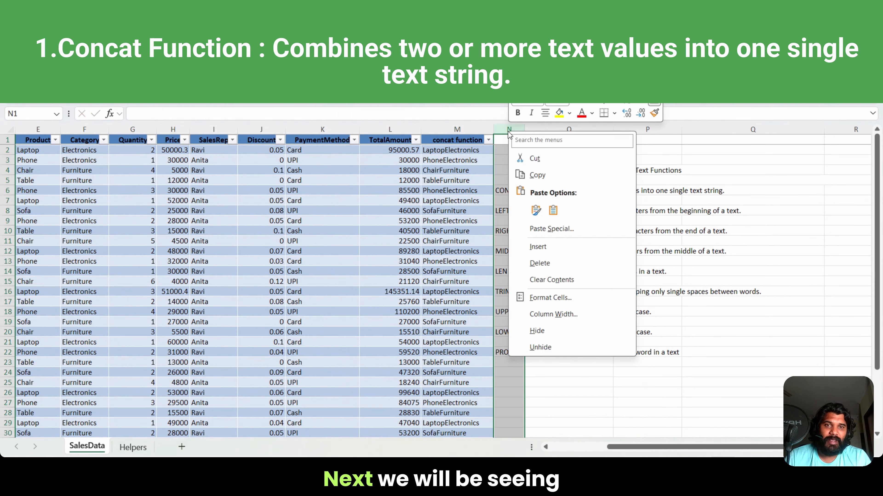
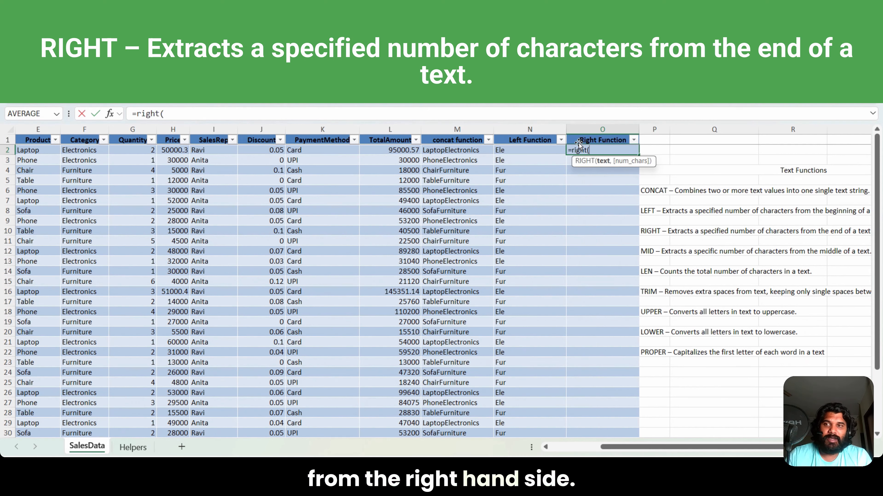
{"action": "left_click", "coordinate": [93, 150]}
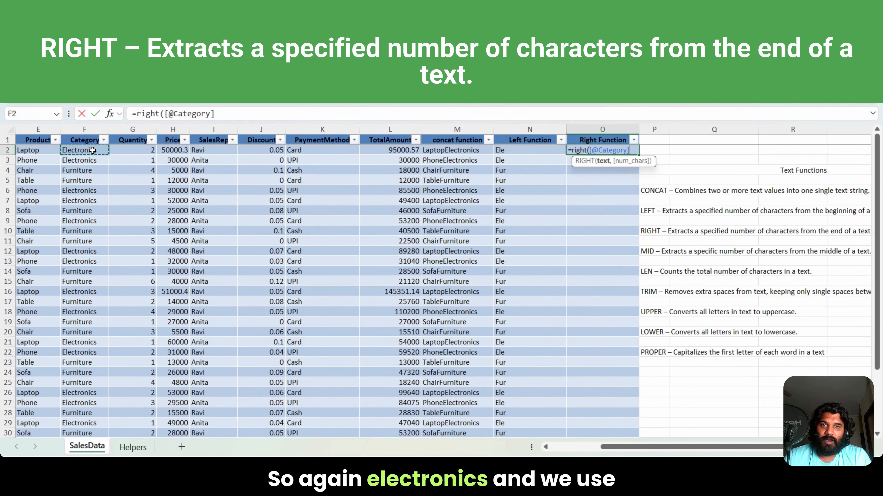
{"action": "type", "text": ",5"}
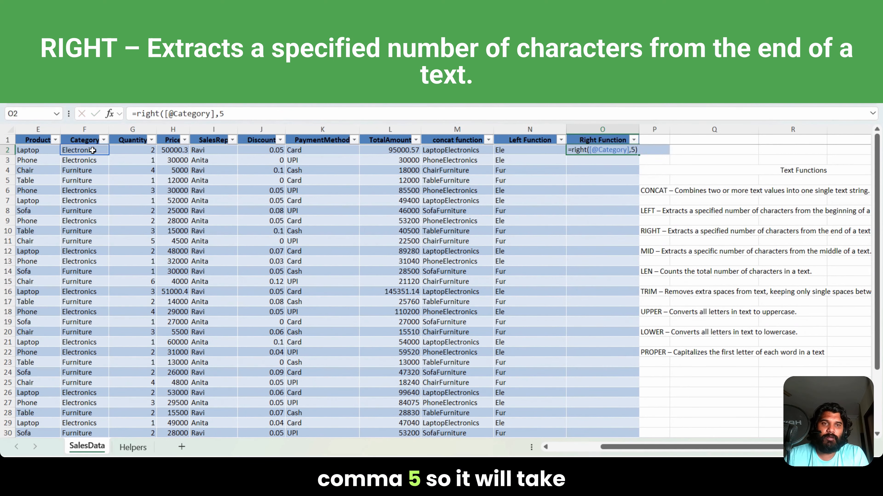
{"action": "key", "text": "Return"}
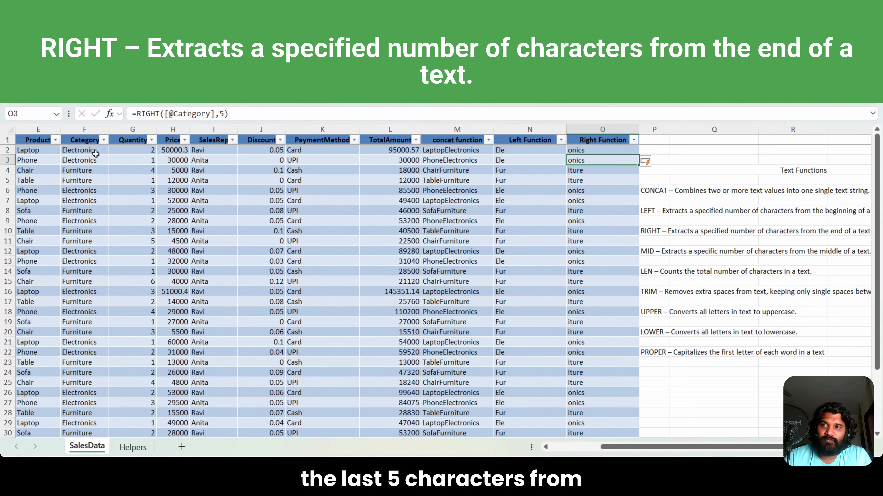
{"action": "left_click", "coordinate": [97, 152]}
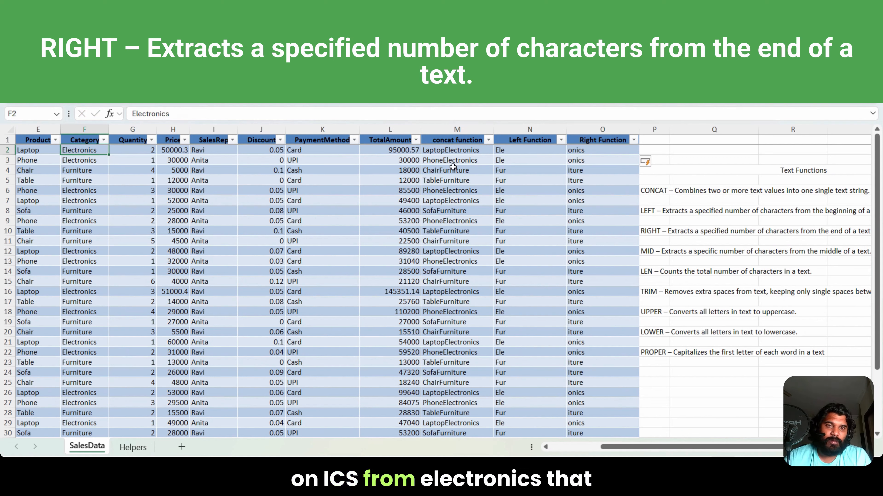
{"action": "left_click", "coordinate": [595, 153]}
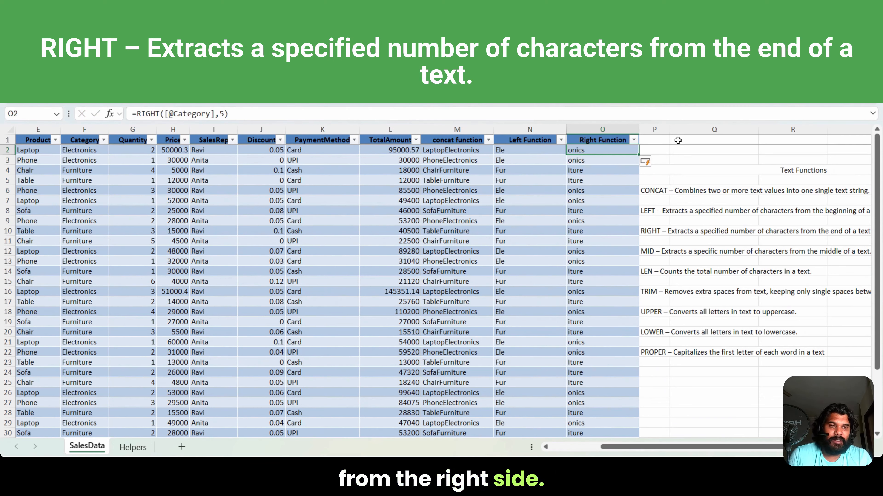
Step: Insert a new column P beside the Right Function column and give it the header Mid Function
{"action": "right_click", "coordinate": [654, 129]}
{"action": "left_click", "coordinate": [691, 249]}
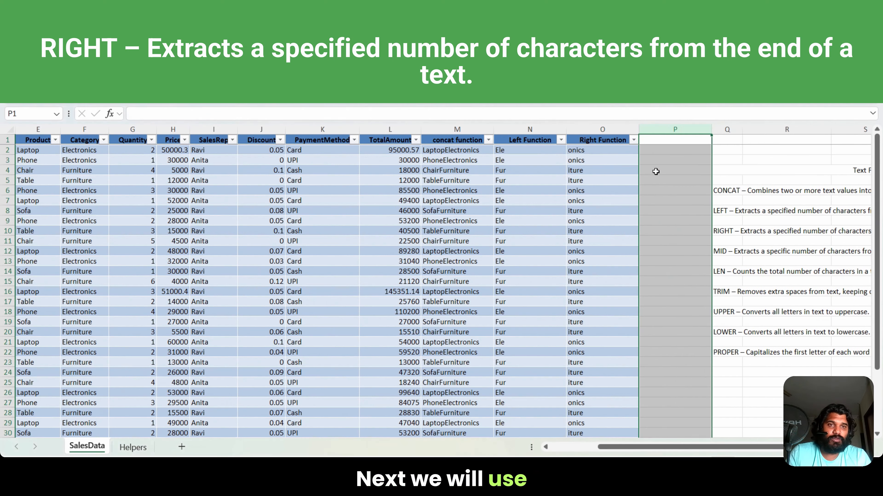
{"action": "type", "text": "Mid Function"}
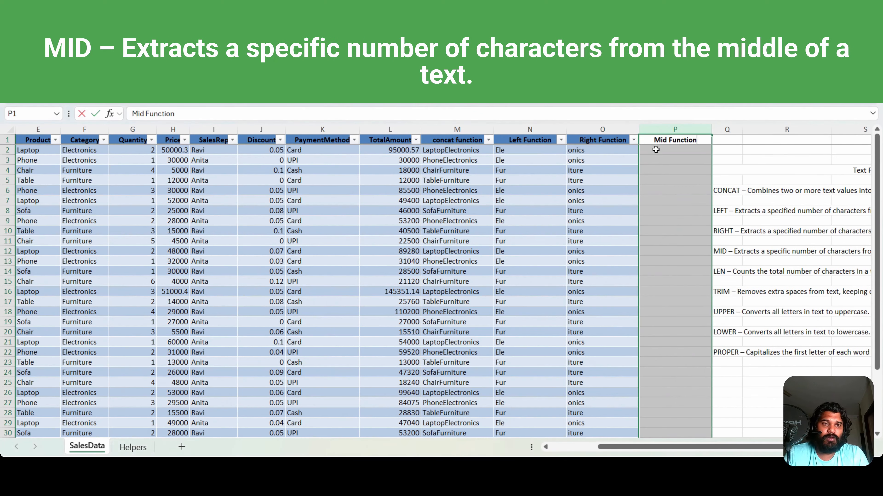
{"action": "key", "text": "Return"}
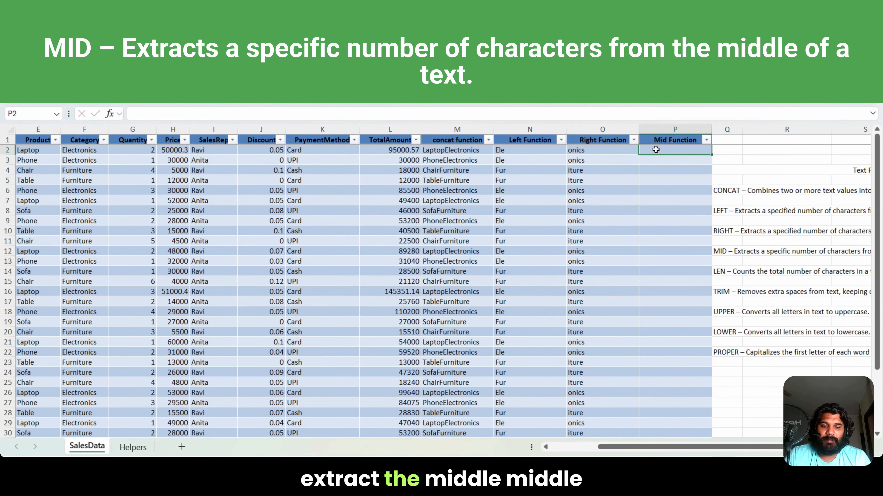
{"action": "type", "text": "=mid("}
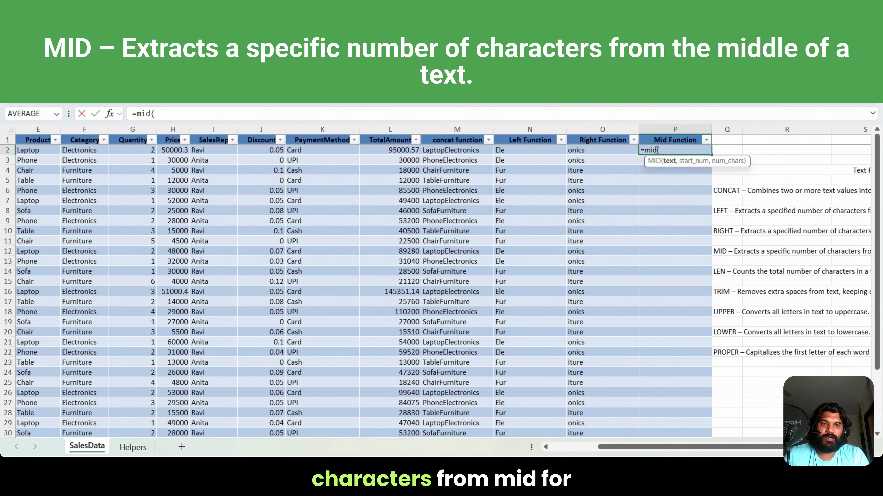
{"action": "left_click", "coordinate": [30, 150]}
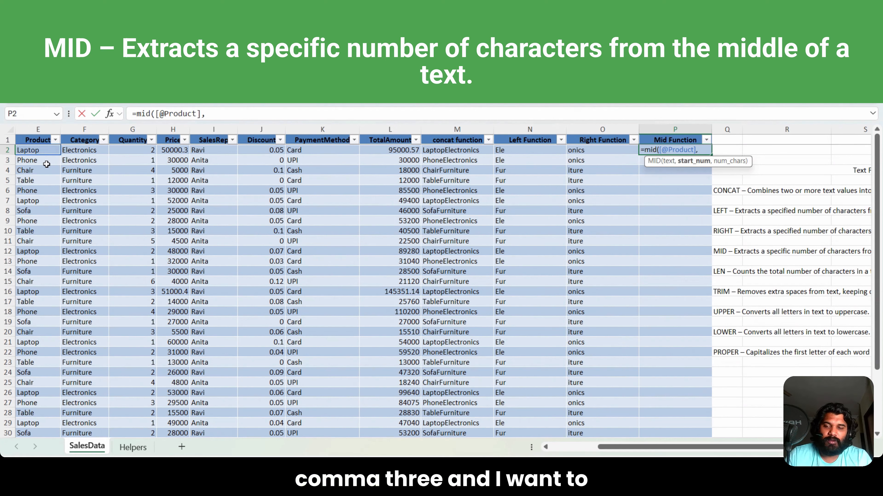
{"action": "type", "text": ",2)"}
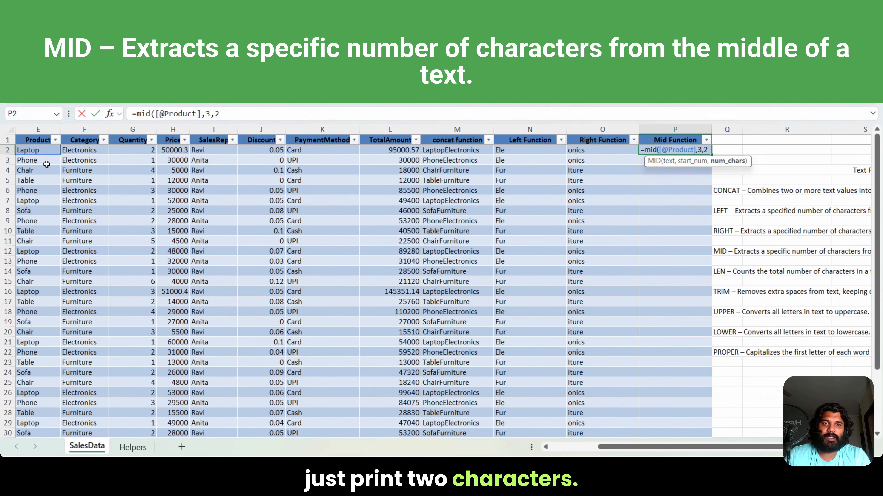
{"action": "key", "text": "Return"}
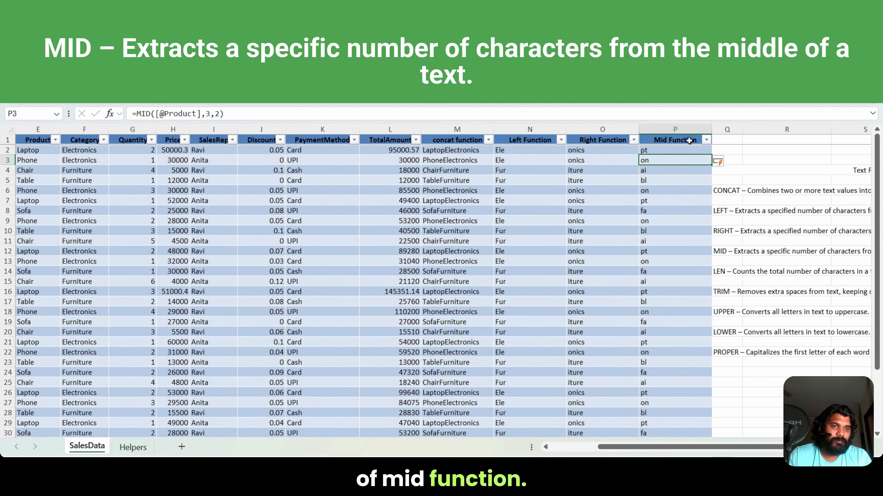
Step: Insert a new column Q beside the Mid Function column and give it the header Len Function
{"action": "left_click", "coordinate": [728, 131]}
{"action": "right_click", "coordinate": [728, 131]}
{"action": "left_click", "coordinate": [723, 189]}
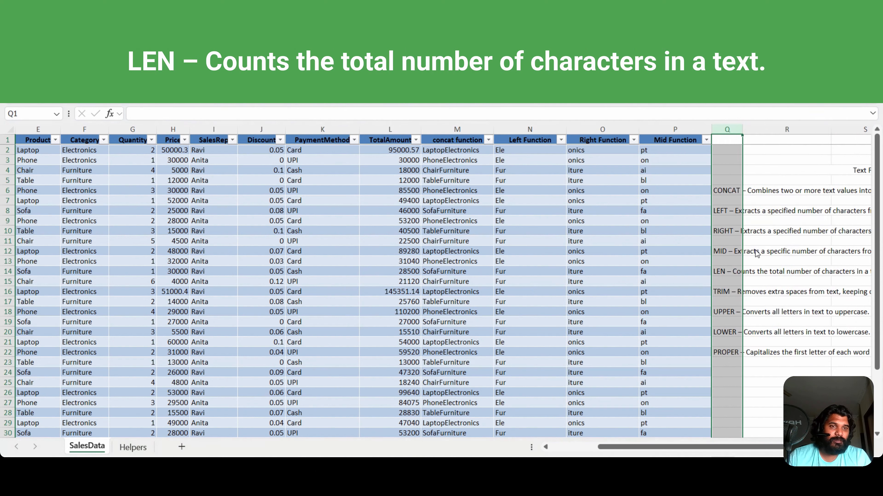
{"action": "left_click", "coordinate": [747, 142]}
{"action": "type", "text": "Le"}
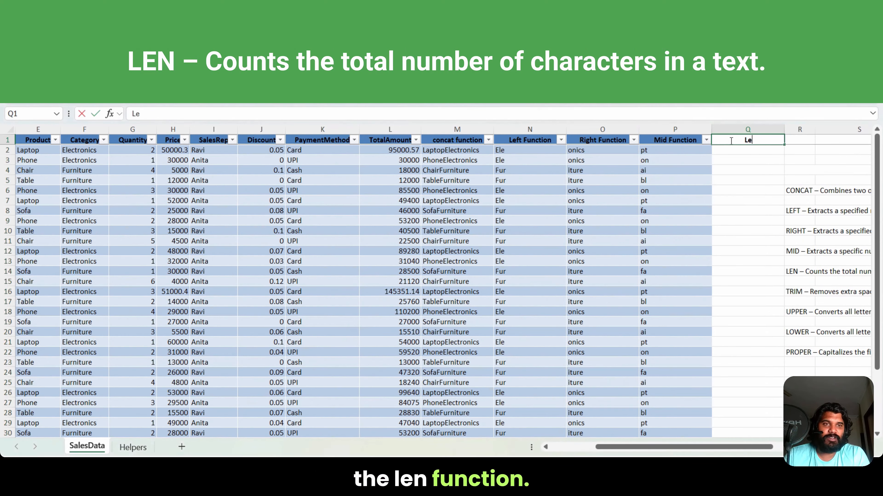
{"action": "type", "text": "n Function"}
{"action": "key", "text": "Return"}
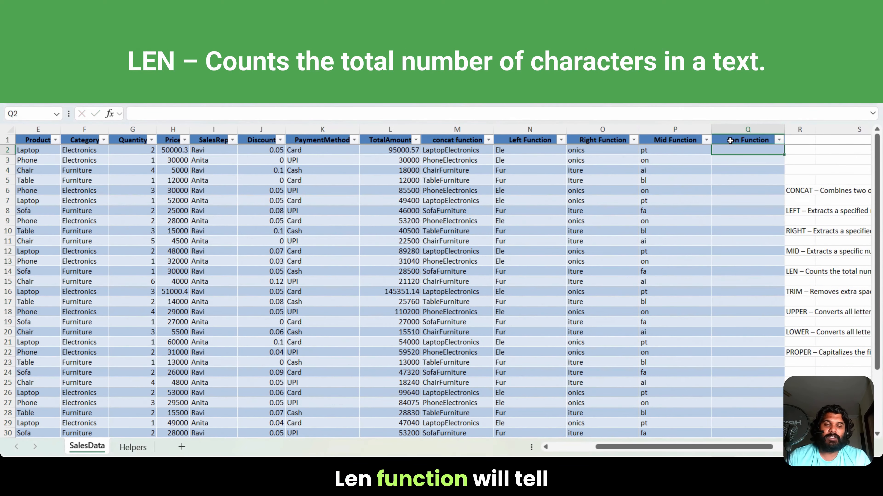
{"action": "type", "text": "=len("}
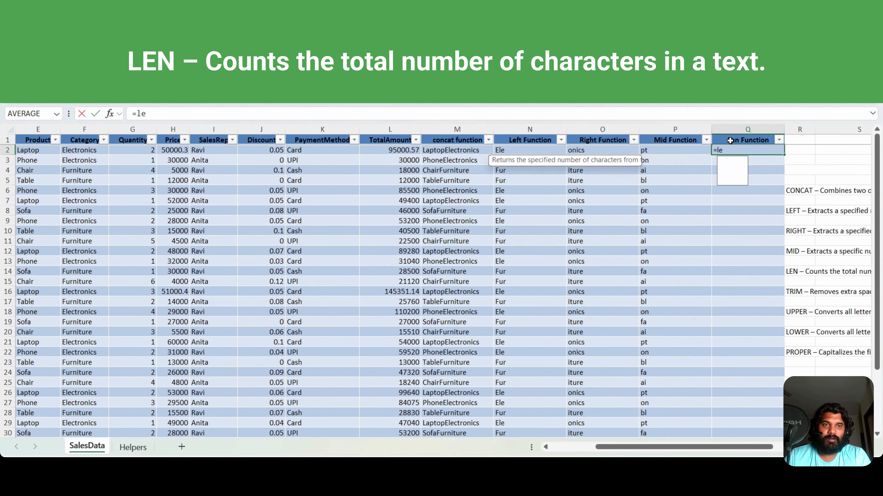
{"action": "key", "text": "Left"}
{"action": "key", "text": "Left"}
{"action": "key", "text": "Left"}
{"action": "key", "text": "Left"}
{"action": "key", "text": "Left"}
{"action": "key", "text": "Left"}
{"action": "key", "text": "Left"}
{"action": "key", "text": "Left"}
{"action": "key", "text": "Left"}
{"action": "key", "text": "Left"}
{"action": "key", "text": "Left"}
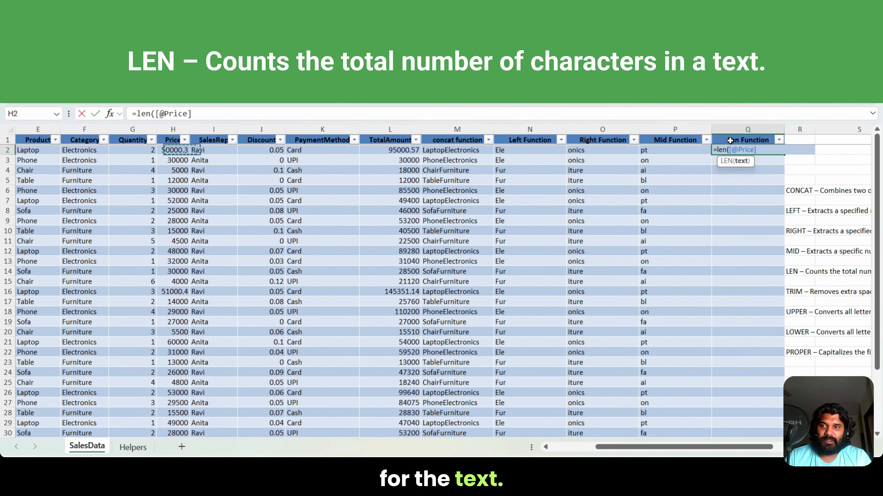
{"action": "key", "text": "Return"}
Step: Compare the category text in F2 with its character count in Q2
{"action": "left_click", "coordinate": [748, 150]}
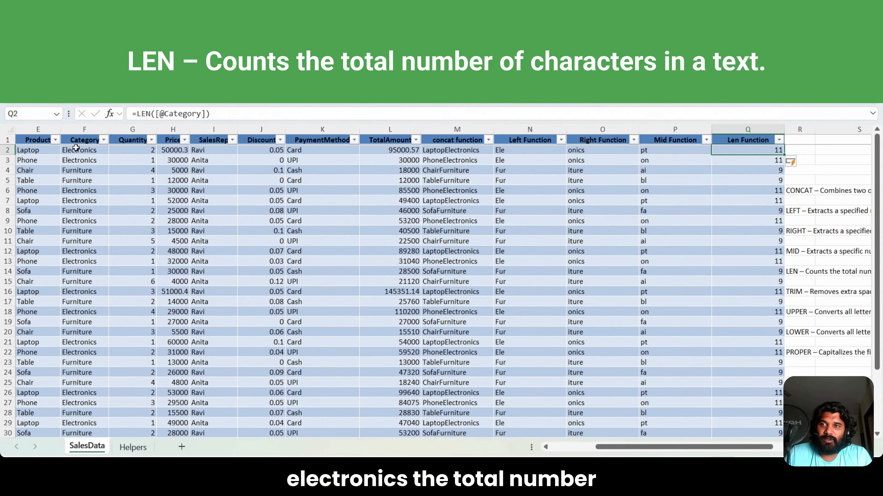
{"action": "left_click", "coordinate": [79, 151]}
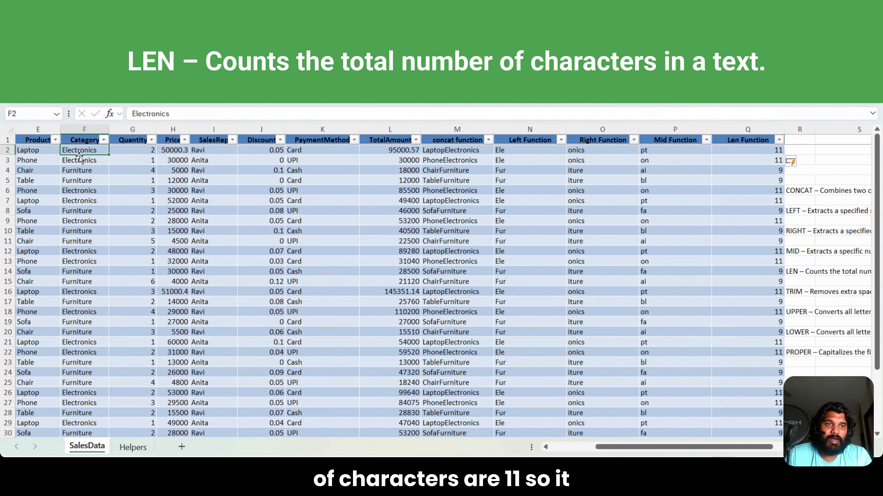
{"action": "left_click", "coordinate": [743, 150]}
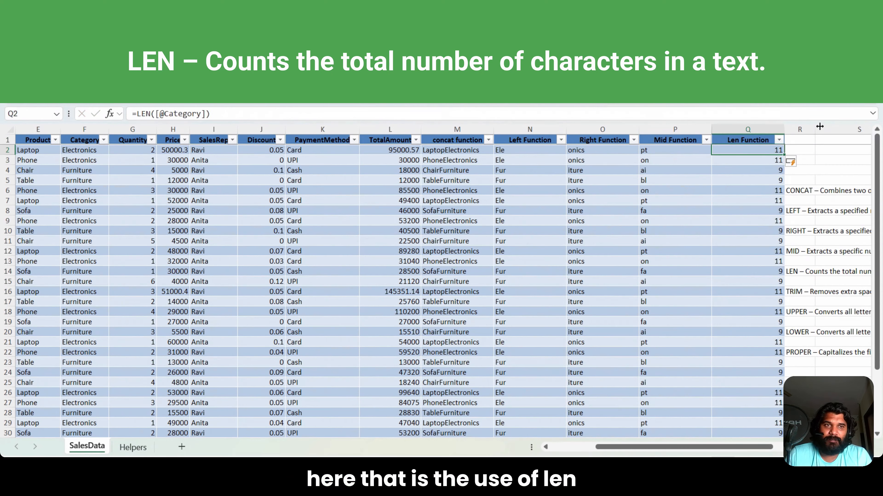
Step: Insert a new column R beside the Len Function column and give it the header Trim Function
{"action": "right_click", "coordinate": [798, 128]}
{"action": "left_click", "coordinate": [697, 240]}
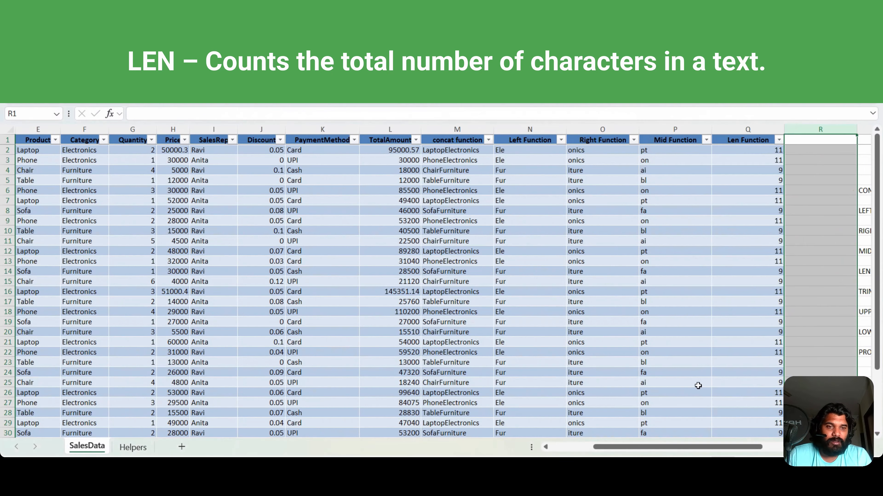
{"action": "scroll", "coordinate": [695, 278], "scroll_direction": "right", "scroll_amount": 3}
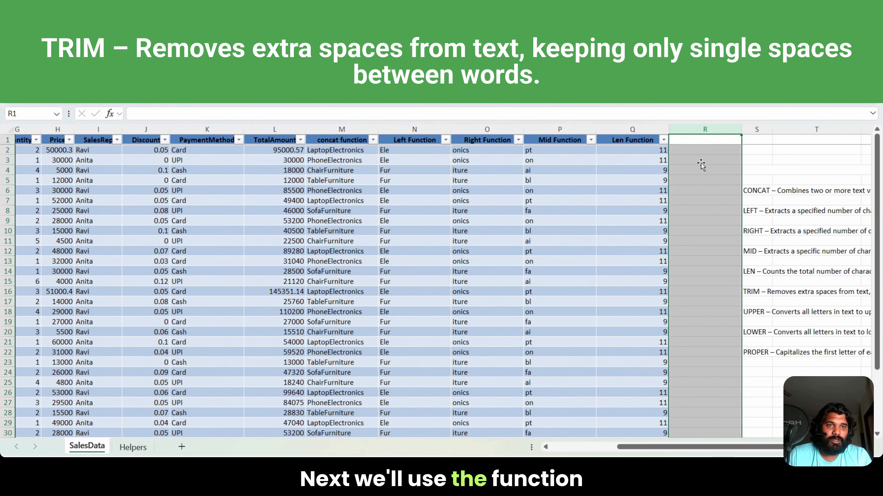
{"action": "left_click", "coordinate": [695, 140]}
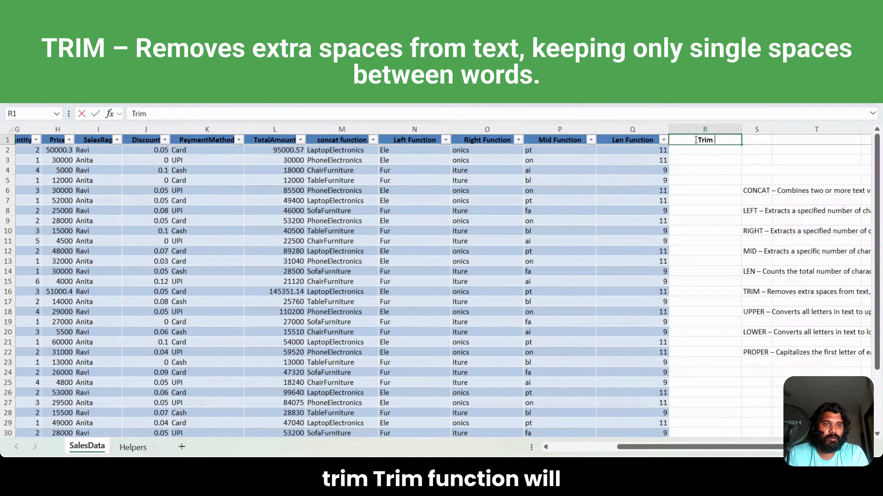
{"action": "key", "text": "Return"}
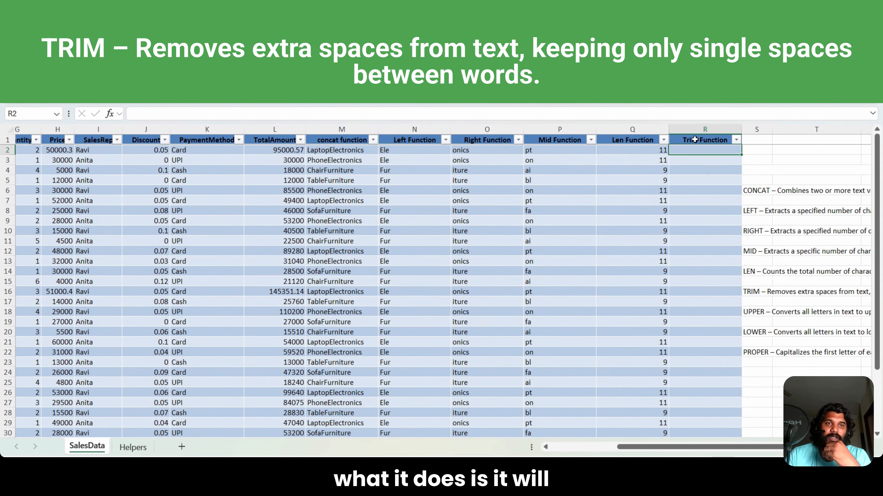
Step: Add extra spaces between the first and last names of the customers in C2 and C3
{"action": "key", "text": "Left"}
{"action": "key", "text": "Left"}
{"action": "key", "text": "Left"}
{"action": "key", "text": "Left"}
{"action": "key", "text": "Left"}
{"action": "key", "text": "Left"}
{"action": "key", "text": "Left"}
{"action": "key", "text": "Left"}
{"action": "key", "text": "Left"}
{"action": "key", "text": "Left"}
{"action": "key", "text": "Left"}
{"action": "key", "text": "Left"}
{"action": "key", "text": "Left"}
{"action": "key", "text": "Left"}
{"action": "key", "text": "Left"}
{"action": "key", "text": "Left"}
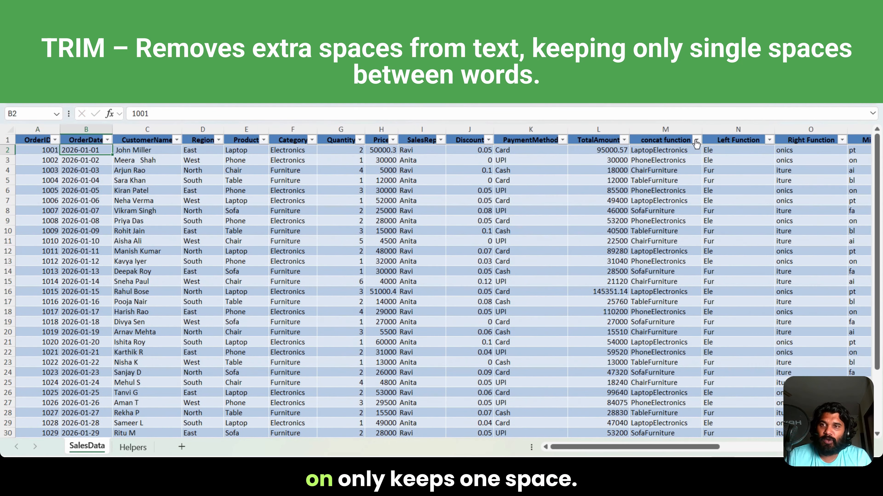
{"action": "key", "text": "Right"}
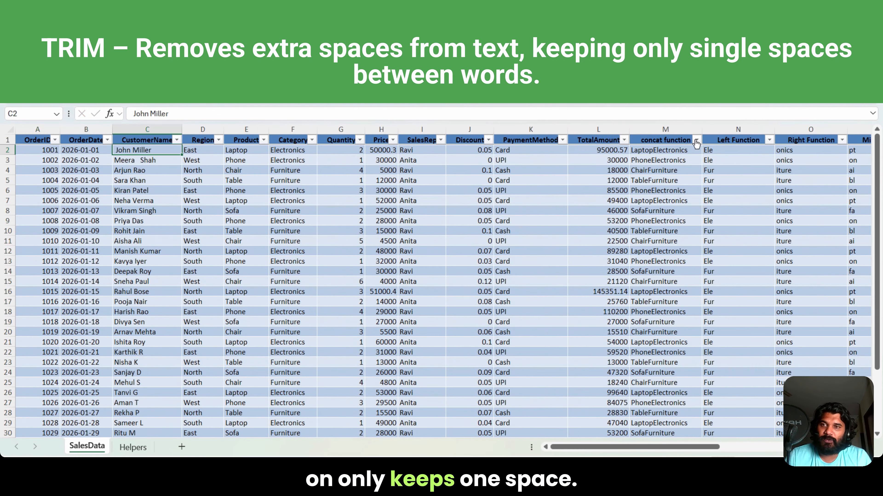
{"action": "double_click", "coordinate": [133, 151]}
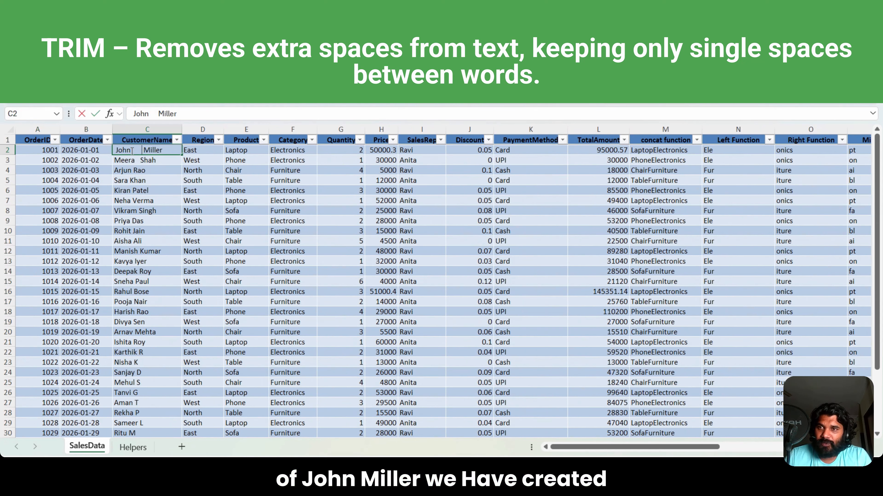
{"action": "left_click", "coordinate": [138, 161]}
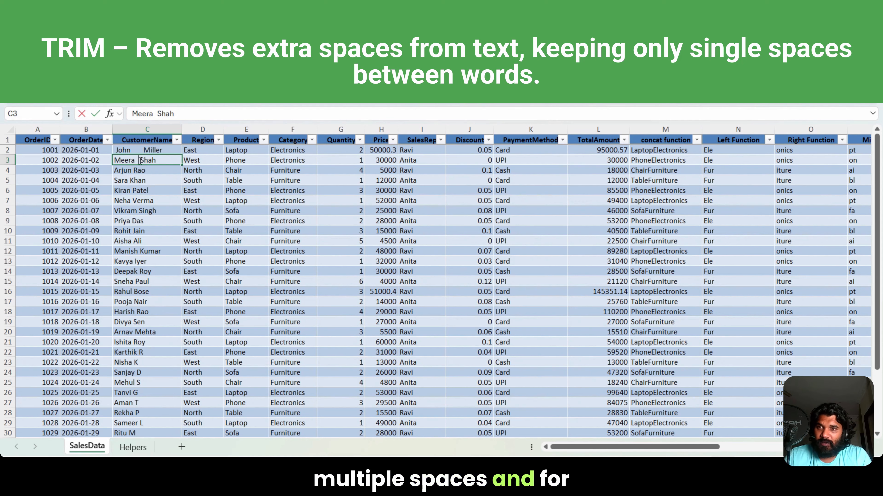
{"action": "left_click", "coordinate": [213, 161]}
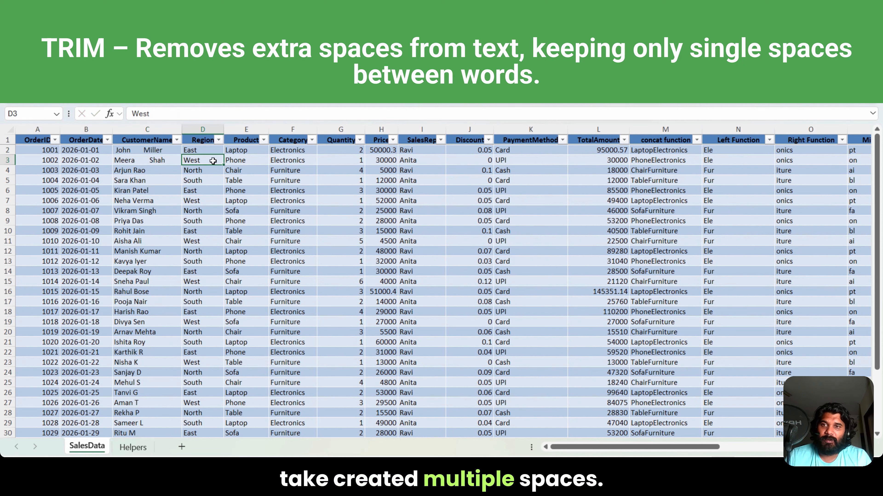
{"action": "key", "text": "Up"}
{"action": "key", "text": "Up"}
{"action": "key", "text": "Down"}
{"action": "key", "text": "ctrl+Right"}
{"action": "key", "text": "Right"}
{"action": "type", "text": "="}
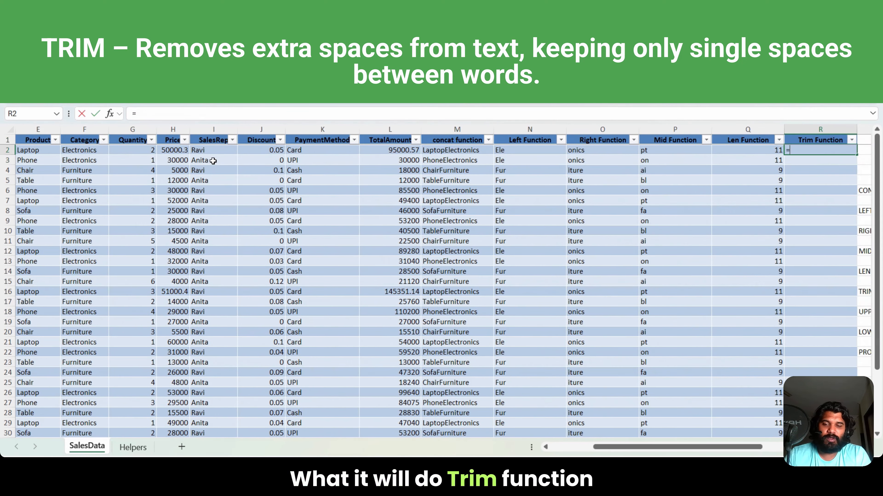
{"action": "type", "text": "trim("}
{"action": "key", "text": "Left"}
{"action": "key", "text": "Left"}
{"action": "key", "text": "Left"}
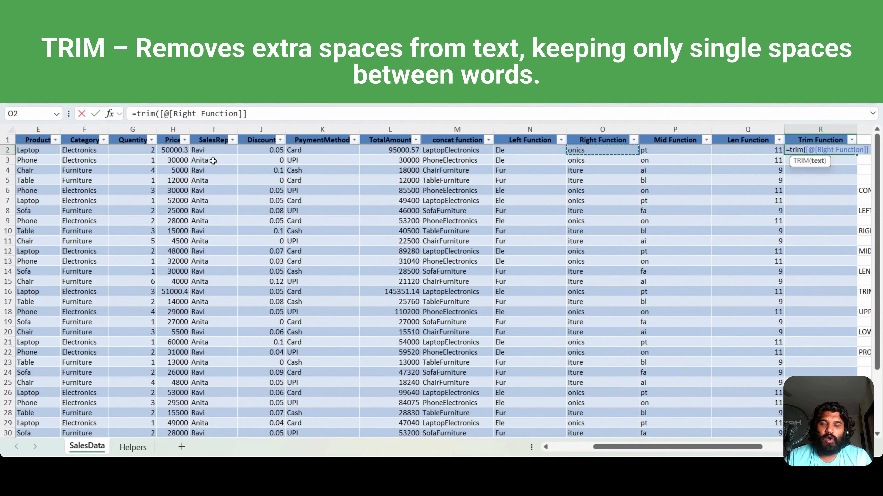
{"action": "key", "text": "Left"}
{"action": "key", "text": "Left"}
{"action": "key", "text": "Left"}
{"action": "key", "text": "Left"}
{"action": "key", "text": "Left"}
{"action": "key", "text": "Left"}
{"action": "key", "text": "Left"}
{"action": "key", "text": "Left"}
{"action": "key", "text": "Left"}
{"action": "key", "text": "Left"}
{"action": "key", "text": "Left"}
{"action": "key", "text": "Left"}
{"action": "key", "text": "Left"}
{"action": "key", "text": "Left"}
{"action": "key", "text": "Right"}
{"action": "key", "text": "Right"}
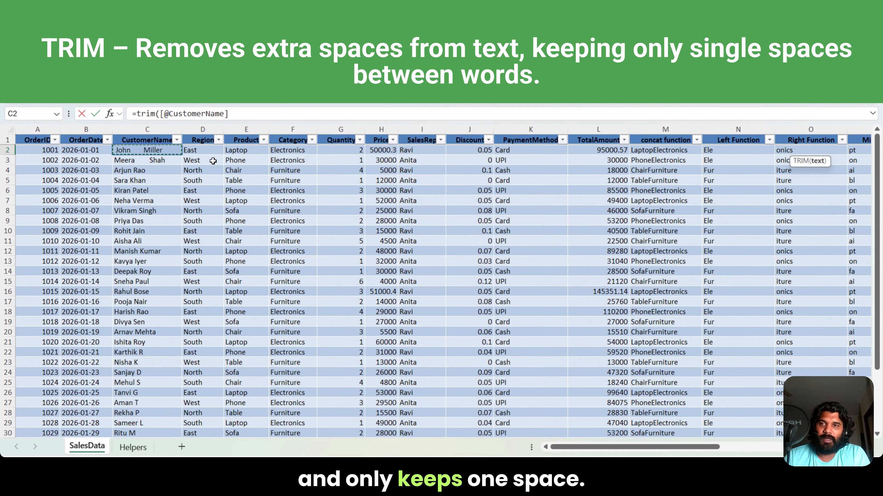
{"action": "key", "text": "Return"}
{"action": "key", "text": "Up"}
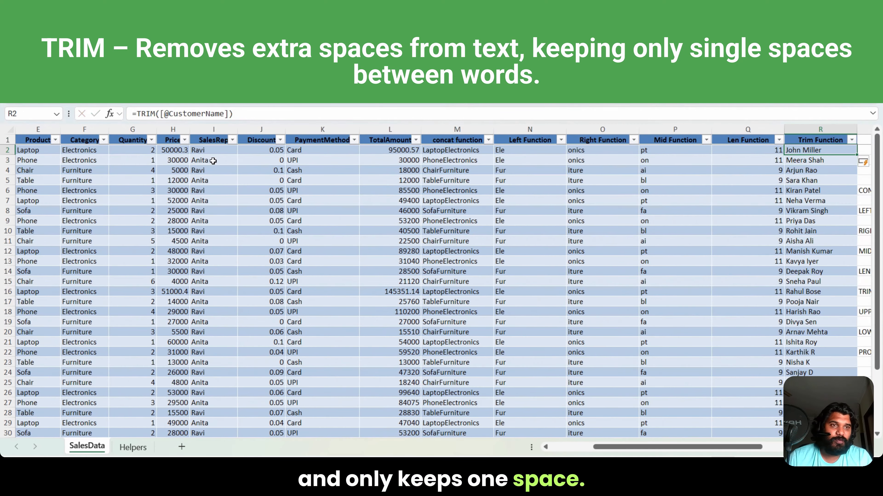
Step: Compare the trimmed customer name in R3 with the original entry in the CustomerName column of row 3
{"action": "left_click", "coordinate": [824, 160]}
{"action": "key", "text": "Left"}
{"action": "key", "text": "Left"}
{"action": "key", "text": "Left"}
{"action": "key", "text": "Left"}
{"action": "key", "text": "Left"}
{"action": "key", "text": "Left"}
{"action": "key", "text": "Left"}
{"action": "key", "text": "Left"}
{"action": "key", "text": "Left"}
{"action": "key", "text": "Left"}
{"action": "key", "text": "Left"}
{"action": "key", "text": "Left"}
{"action": "key", "text": "Left"}
{"action": "key", "text": "Left"}
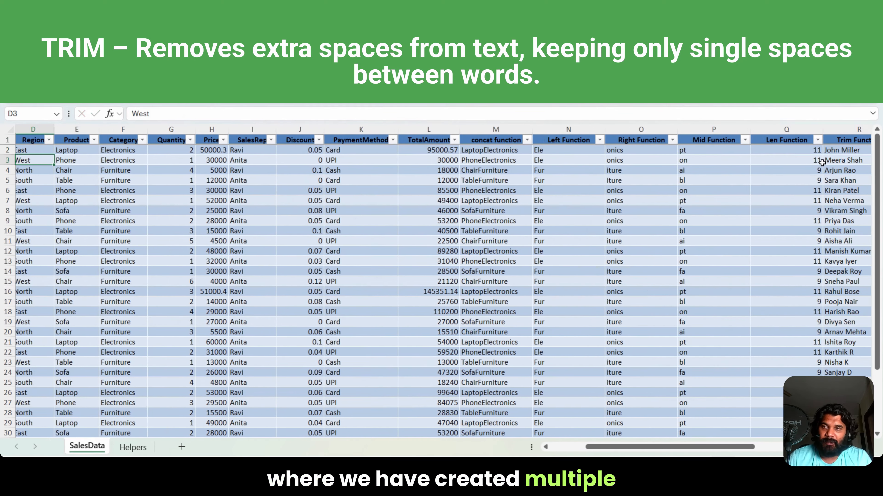
{"action": "key", "text": "Left"}
{"action": "key", "text": "Left"}
{"action": "key", "text": "Right"}
{"action": "key", "text": "Right"}
{"action": "key", "text": "Right"}
{"action": "key", "text": "Right"}
{"action": "key", "text": "Right"}
{"action": "key", "text": "Right"}
{"action": "key", "text": "Right"}
{"action": "key", "text": "Right"}
{"action": "key", "text": "Right"}
{"action": "key", "text": "Right"}
{"action": "key", "text": "Right"}
{"action": "key", "text": "Right"}
{"action": "key", "text": "Right"}
{"action": "key", "text": "Right"}
{"action": "key", "text": "Right"}
{"action": "key", "text": "Right"}
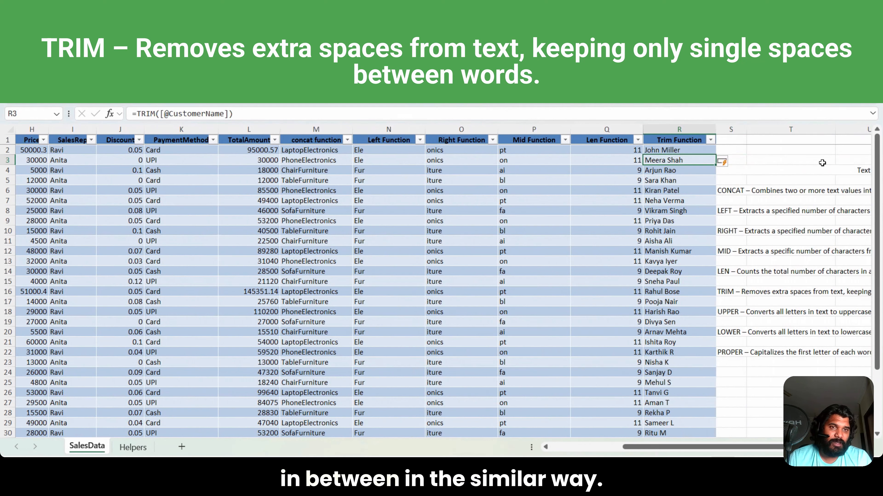
{"action": "key", "text": "Down"}
{"action": "key", "text": "Down"}
{"action": "key", "text": "Down"}
{"action": "key", "text": "Down"}
{"action": "key", "text": "Down"}
{"action": "key", "text": "Down"}
{"action": "key", "text": "Down"}
{"action": "key", "text": "Down"}
{"action": "key", "text": "Down"}
{"action": "key", "text": "Down"}
{"action": "key", "text": "Down"}
{"action": "key", "text": "Down"}
{"action": "key", "text": "Down"}
{"action": "key", "text": "Down"}
{"action": "key", "text": "Down"}
{"action": "key", "text": "Down"}
{"action": "key", "text": "Down"}
{"action": "key", "text": "Down"}
{"action": "key", "text": "Down"}
{"action": "key", "text": "Down"}
{"action": "key", "text": "Up"}
{"action": "key", "text": "Up"}
{"action": "key", "text": "Up"}
{"action": "key", "text": "Up"}
{"action": "key", "text": "Up"}
{"action": "key", "text": "Up"}
{"action": "key", "text": "Up"}
{"action": "key", "text": "Up"}
{"action": "key", "text": "Up"}
{"action": "key", "text": "Up"}
{"action": "key", "text": "Up"}
{"action": "key", "text": "Up"}
{"action": "key", "text": "Up"}
{"action": "key", "text": "Up"}
{"action": "key", "text": "Up"}
{"action": "key", "text": "Up"}
{"action": "key", "text": "Up"}
{"action": "key", "text": "Up"}
{"action": "key", "text": "Up"}
{"action": "key", "text": "Up"}
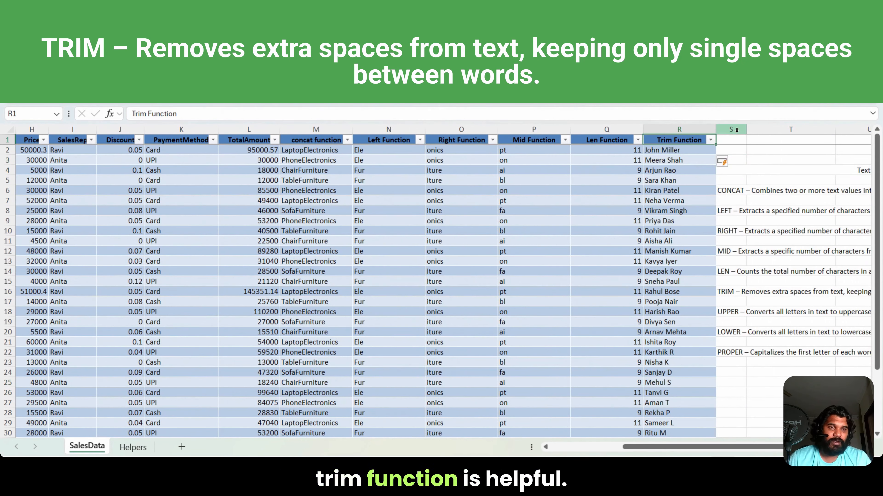
Step: Insert a new column S beside the Trim Function column and give it the header Upper Function
{"action": "left_click", "coordinate": [730, 129]}
{"action": "right_click", "coordinate": [730, 131]}
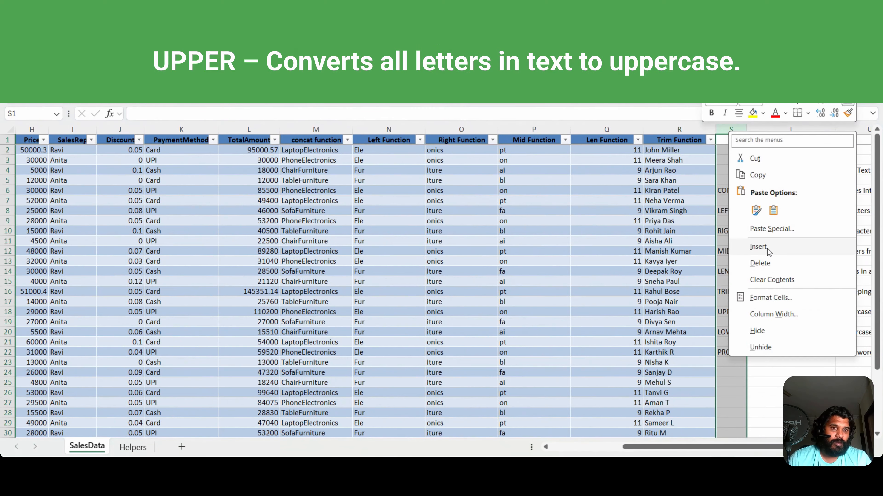
{"action": "left_click", "coordinate": [767, 265]}
{"action": "left_click", "coordinate": [729, 139]}
{"action": "type", "text": "Up"}
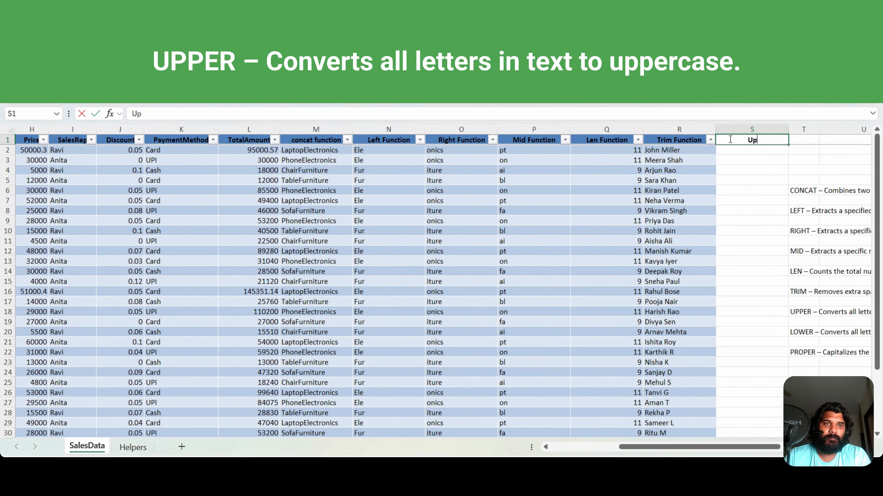
{"action": "type", "text": "per Function"}
{"action": "key", "text": "Return"}
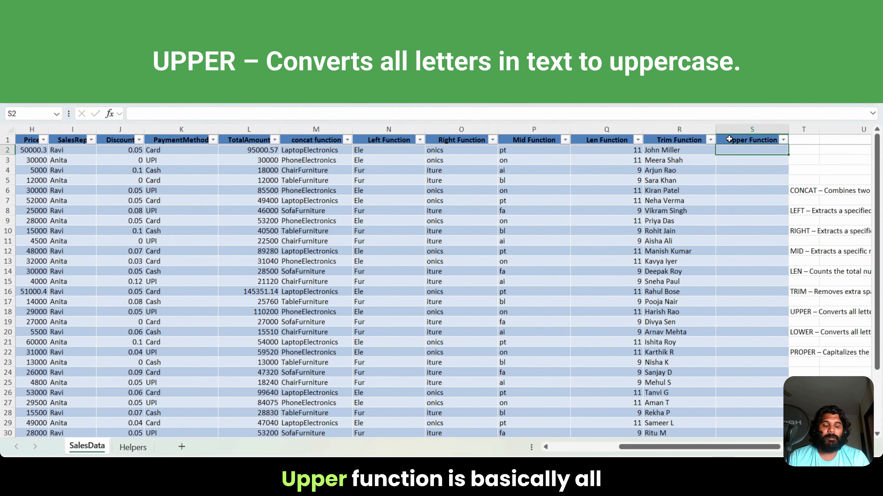
{"action": "type", "text": "="}
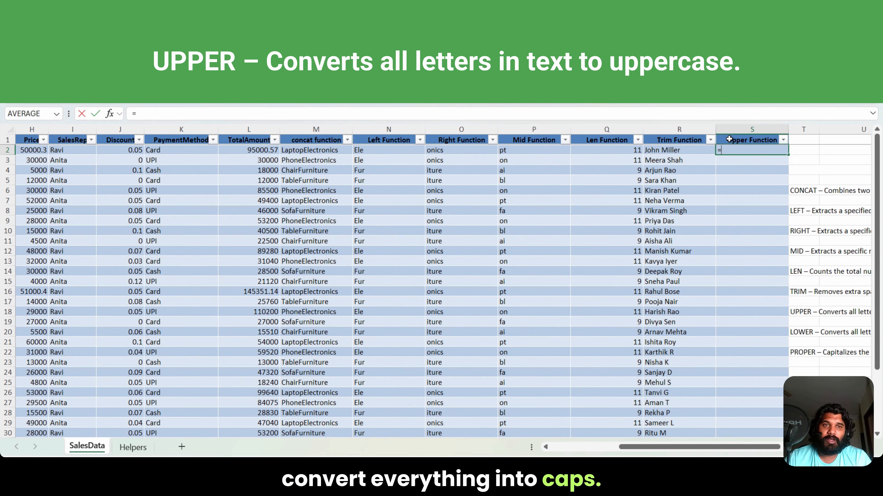
{"action": "type", "text": "upp"}
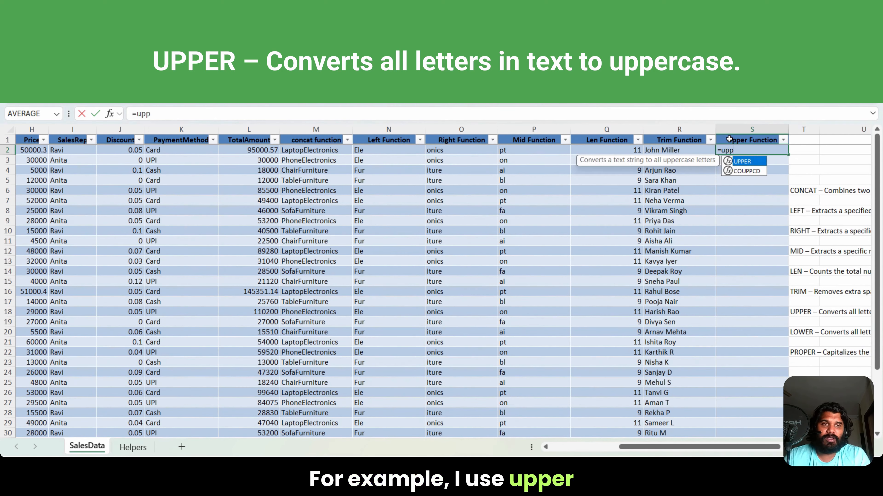
{"action": "type", "text": "er("}
{"action": "key", "text": "Left"}
{"action": "key", "text": "Left"}
{"action": "key", "text": "Left"}
{"action": "key", "text": "Left"}
{"action": "key", "text": "Left"}
{"action": "key", "text": "Left"}
{"action": "key", "text": "Left"}
{"action": "key", "text": "Left"}
{"action": "key", "text": "Left"}
{"action": "key", "text": "Left"}
{"action": "key", "text": "Left"}
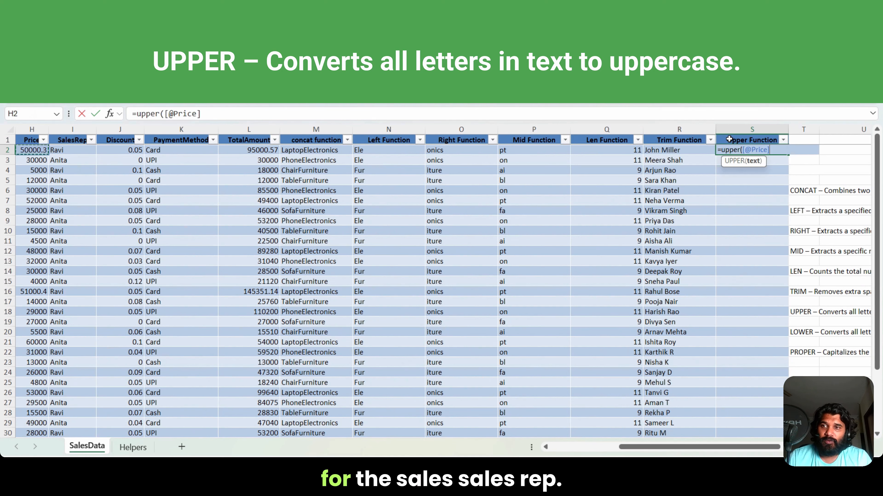
{"action": "key", "text": "Right"}
{"action": "type", "text": ")"}
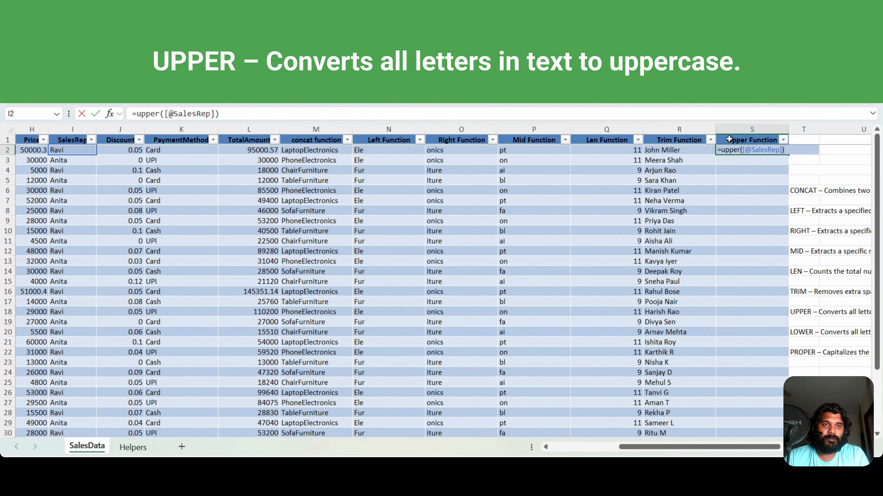
{"action": "key", "text": "Return"}
Step: Compare the uppercase sales rep names in column S with the original entries in the SalesRep column
{"action": "key", "text": "Up"}
{"action": "key", "text": "Left"}
{"action": "key", "text": "Left"}
{"action": "key", "text": "Left"}
{"action": "key", "text": "Left"}
{"action": "key", "text": "Left"}
{"action": "key", "text": "Left"}
{"action": "key", "text": "Left"}
{"action": "key", "text": "Left"}
{"action": "key", "text": "Left"}
{"action": "key", "text": "Left"}
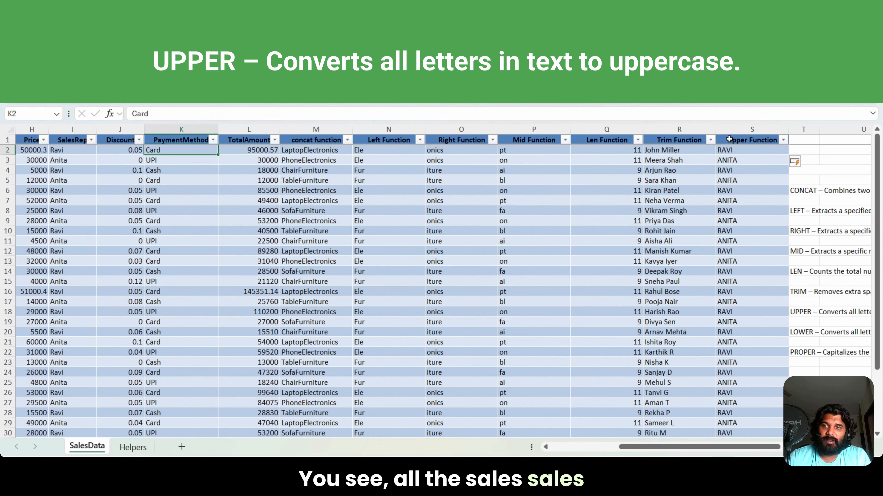
{"action": "key", "text": "Right"}
{"action": "key", "text": "Right"}
{"action": "key", "text": "Right"}
{"action": "key", "text": "Right"}
{"action": "key", "text": "Right"}
{"action": "key", "text": "Right"}
{"action": "key", "text": "Right"}
{"action": "key", "text": "Right"}
{"action": "key", "text": "Right"}
{"action": "key", "text": "Right"}
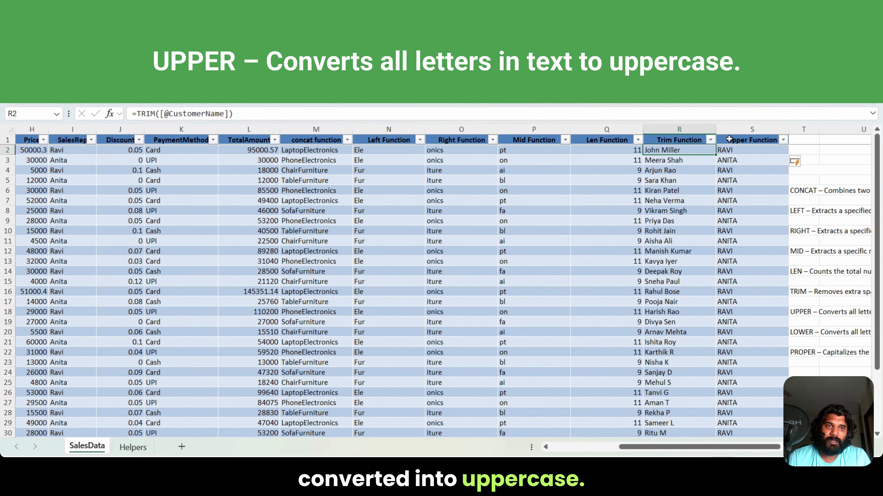
Step: Rename the header in S1 to Lower Function
{"action": "double_click", "coordinate": [731, 144]}
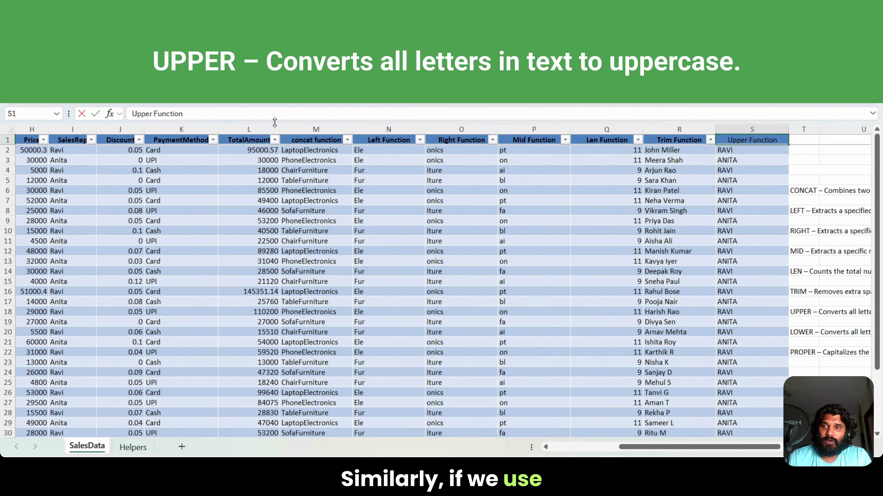
{"action": "left_click_drag", "start_coordinate": [154, 113], "coordinate": [127, 115]}
{"action": "type", "text": "Low"}
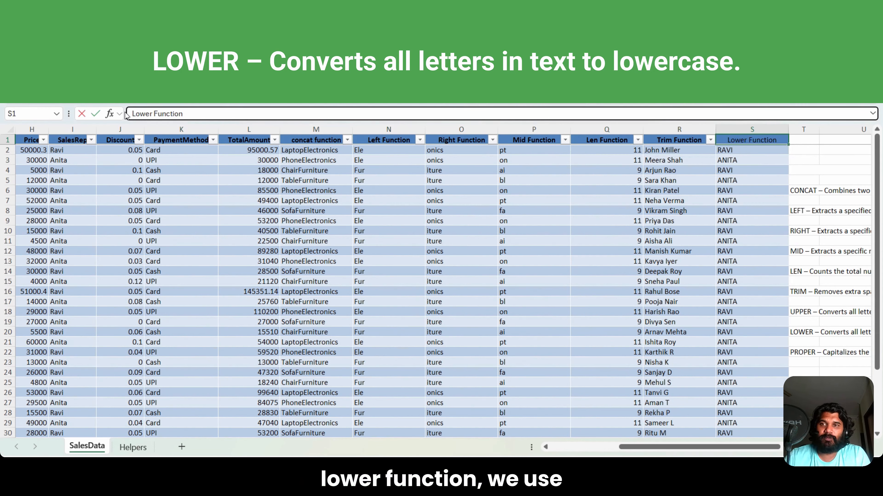
{"action": "left_click", "coordinate": [213, 159]}
{"action": "left_click", "coordinate": [727, 148]}
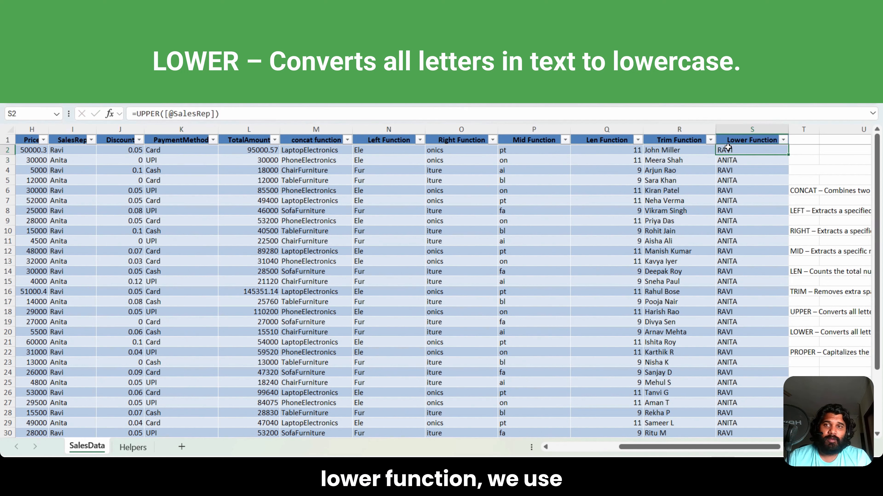
{"action": "left_click", "coordinate": [160, 114]}
{"action": "key", "text": "BackSpace"}
{"action": "key", "text": "BackSpace"}
{"action": "key", "text": "BackSpace"}
{"action": "key", "text": "BackSpace"}
{"action": "key", "text": "BackSpace"}
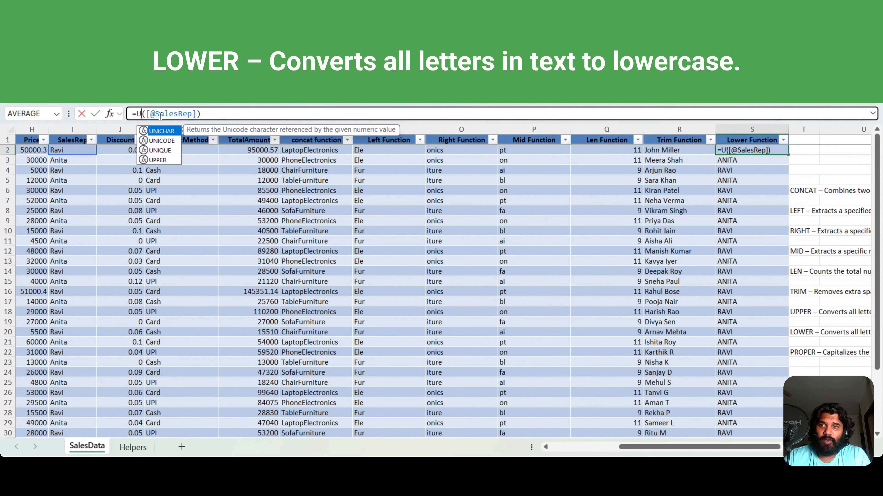
{"action": "type", "text": "LOWER"}
{"action": "key", "text": "Return"}
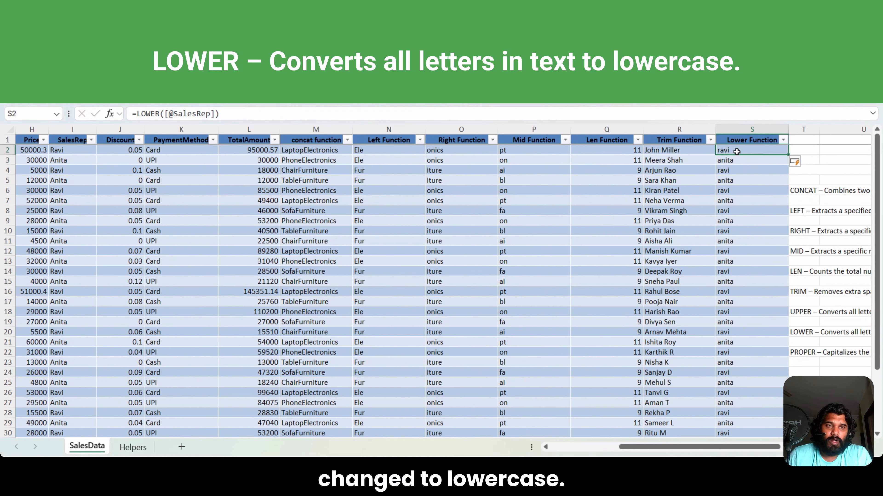
{"action": "left_click_drag", "start_coordinate": [736, 152], "coordinate": [747, 367]}
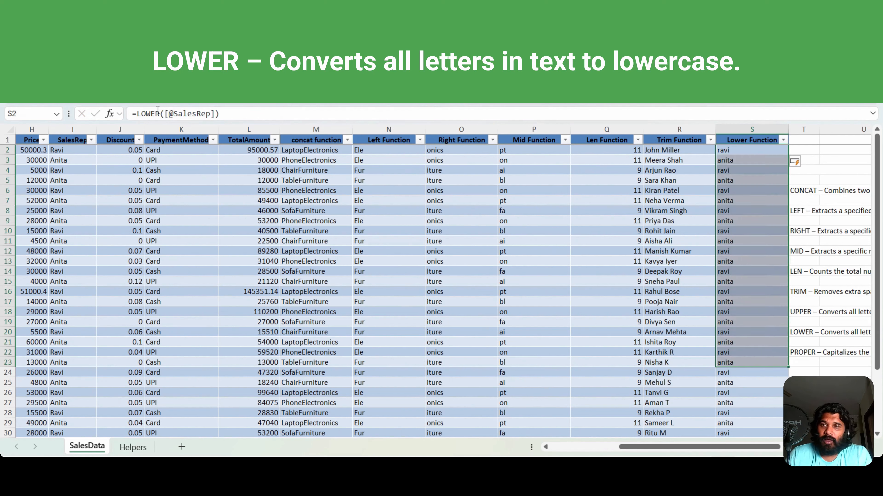
Step: Replace the formula in S2 with =PROPER(M2) to apply proper case to the concat function column's text
{"action": "double_click", "coordinate": [158, 114]}
{"action": "type", "text": "P"}
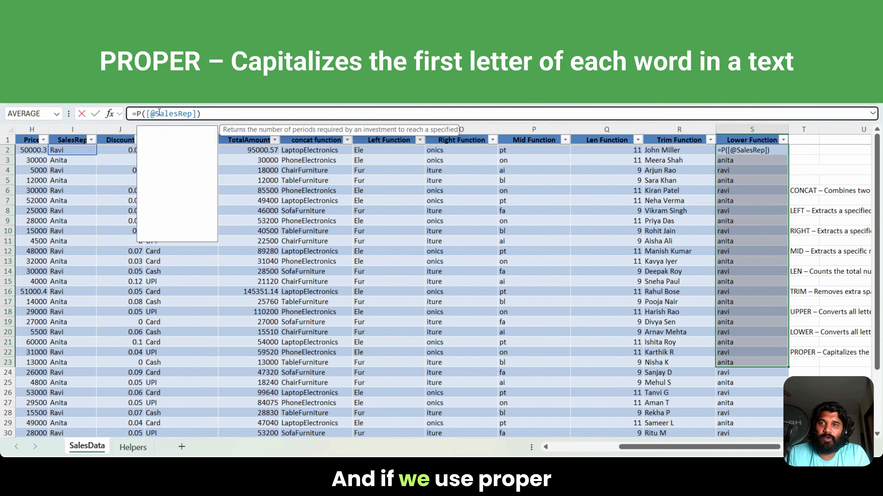
{"action": "type", "text": "roper"}
{"action": "left_click", "coordinate": [231, 116]}
{"action": "key", "text": "BackSpace"}
{"action": "key", "text": "BackSpace"}
{"action": "key", "text": "BackSpace"}
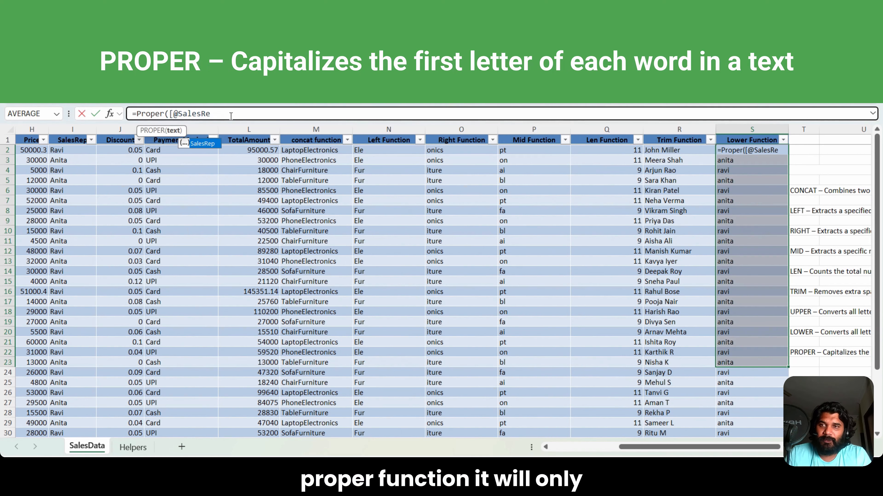
{"action": "key", "text": "BackSpace"}
{"action": "key", "text": "BackSpace"}
{"action": "key", "text": "BackSpace"}
{"action": "key", "text": "BackSpace"}
{"action": "key", "text": "BackSpace"}
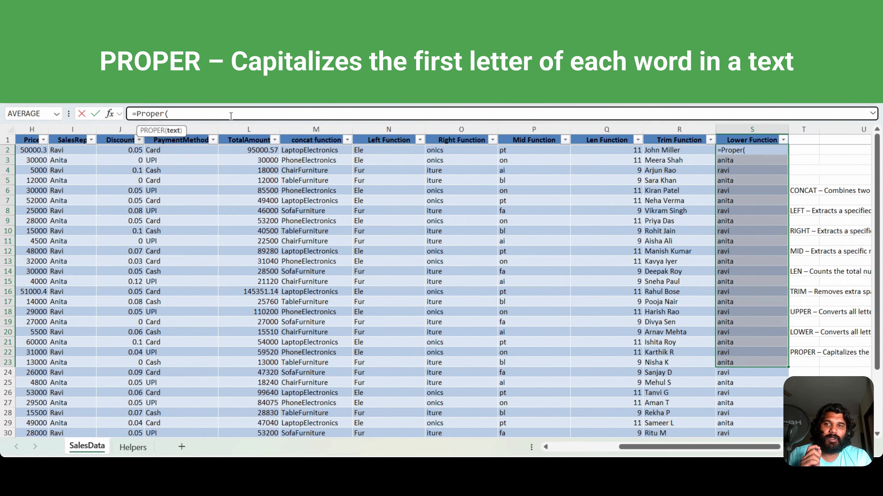
{"action": "left_click", "coordinate": [330, 152]}
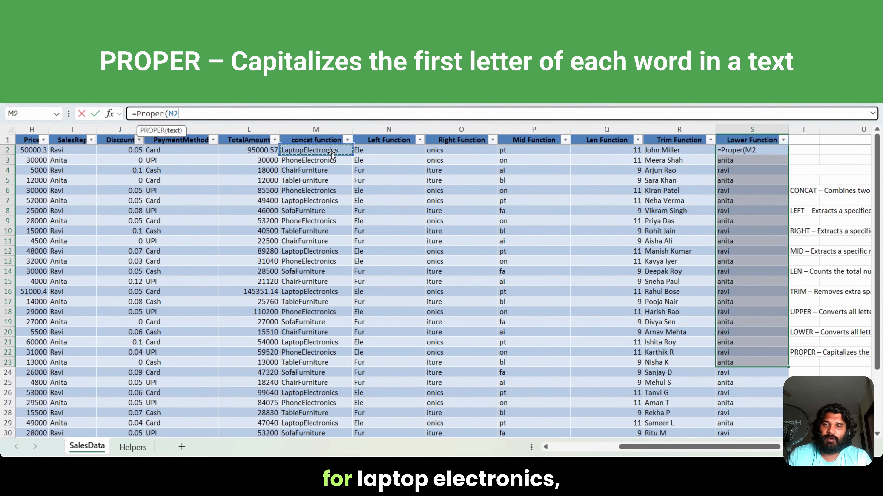
{"action": "key", "text": "Return"}
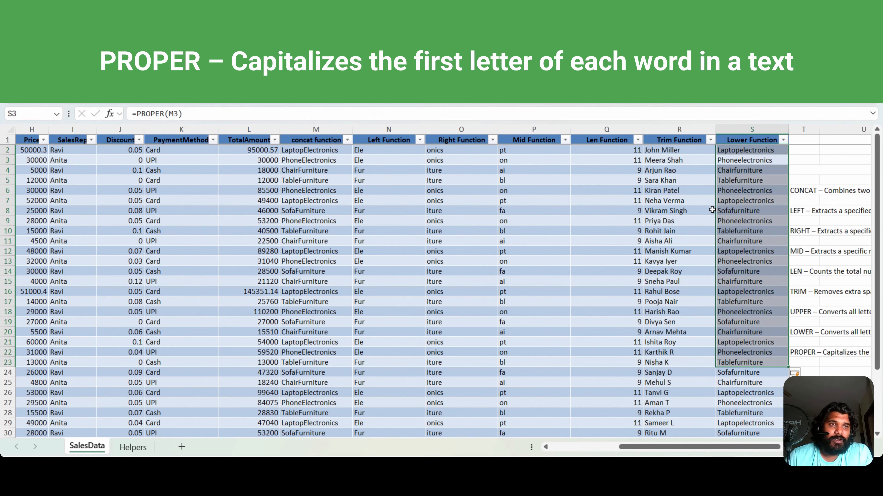
Step: Rename the header in S1 to Proper Function and check the PROPER results in column S
{"action": "double_click", "coordinate": [749, 140]}
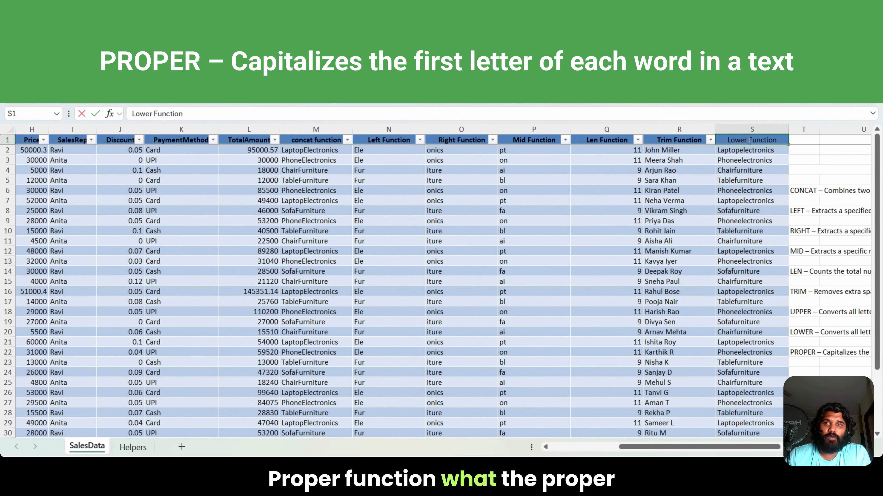
{"action": "double_click", "coordinate": [141, 114]}
{"action": "type", "text": "Pro"}
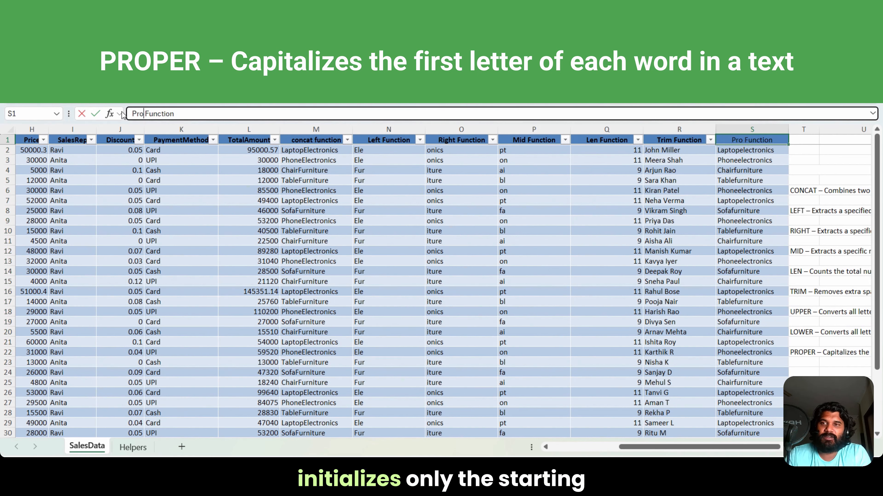
{"action": "type", "text": "per"}
{"action": "left_click", "coordinate": [769, 201]}
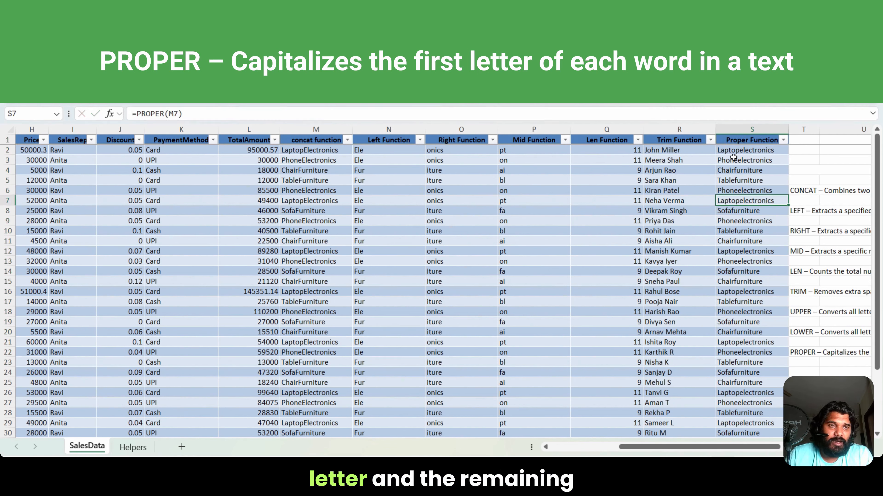
{"action": "left_click", "coordinate": [743, 149]}
{"action": "left_click", "coordinate": [736, 169]}
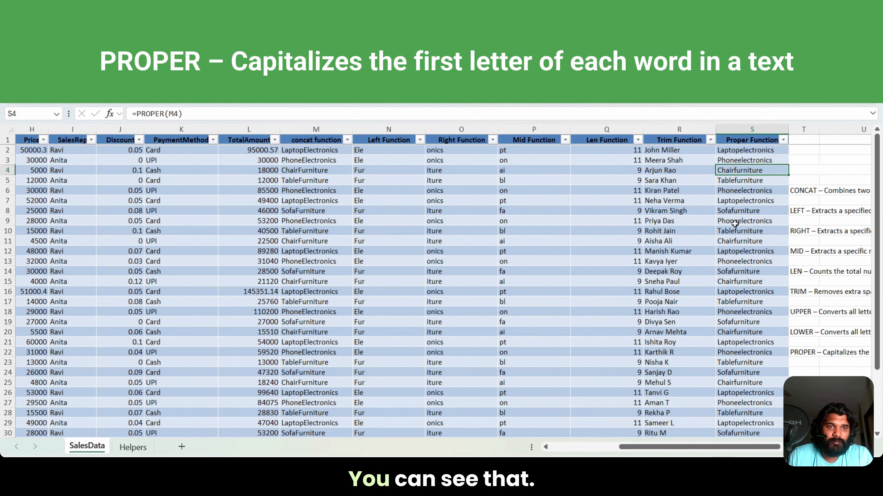
{"action": "left_click_drag", "start_coordinate": [694, 448], "coordinate": [738, 453]}
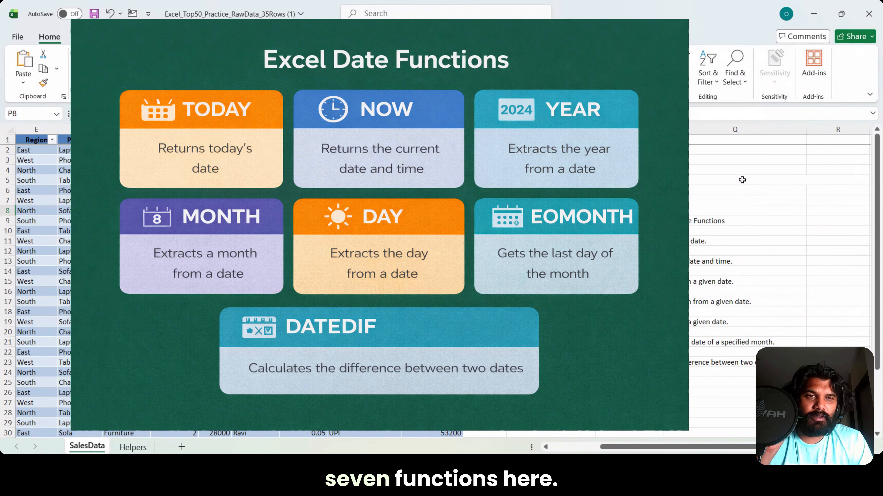
Step: Enter the current date in O8 and the current time in O9 as fixed values
{"action": "key", "text": "Down"}
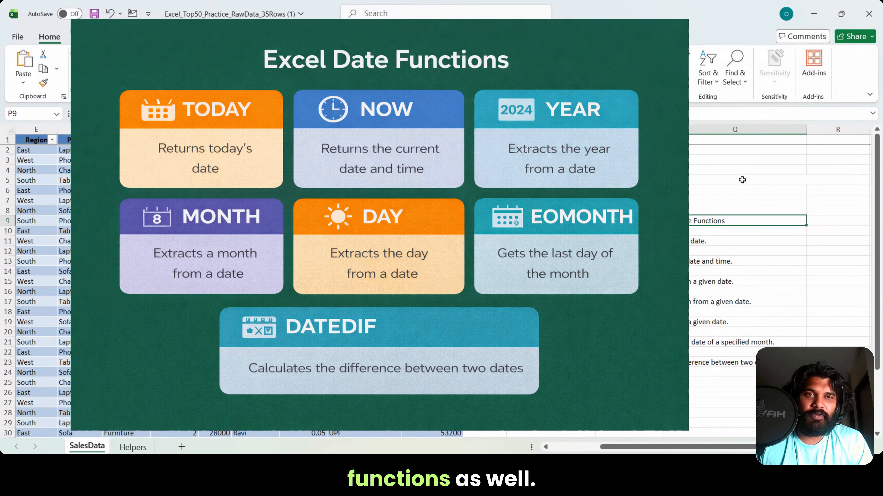
{"action": "key", "text": "Up"}
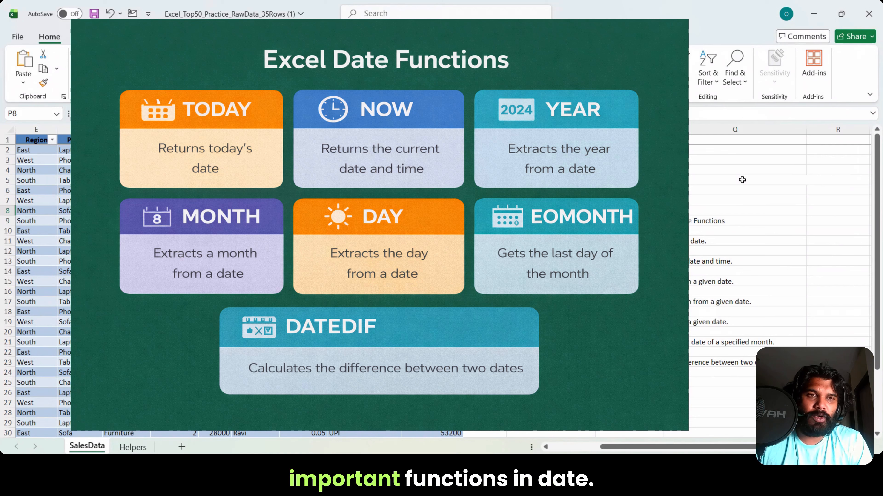
{"action": "key", "text": "Left"}
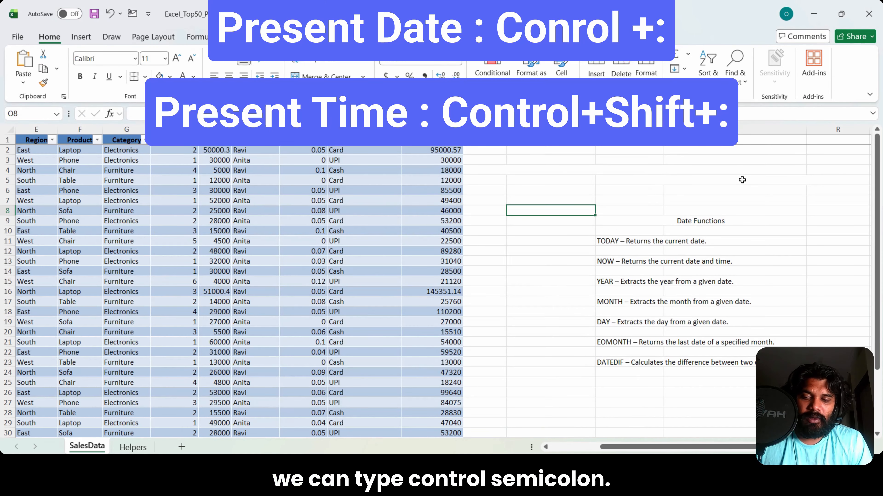
{"action": "key", "text": "ctrl+semicolon"}
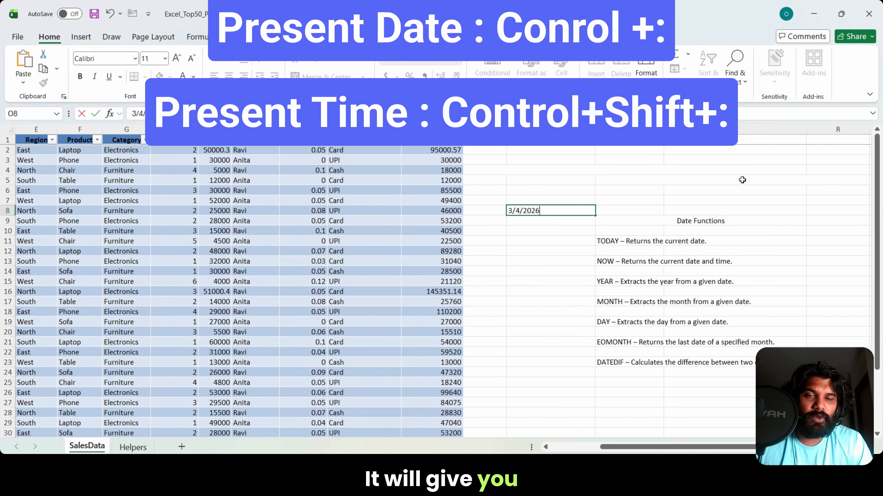
{"action": "key", "text": "Return"}
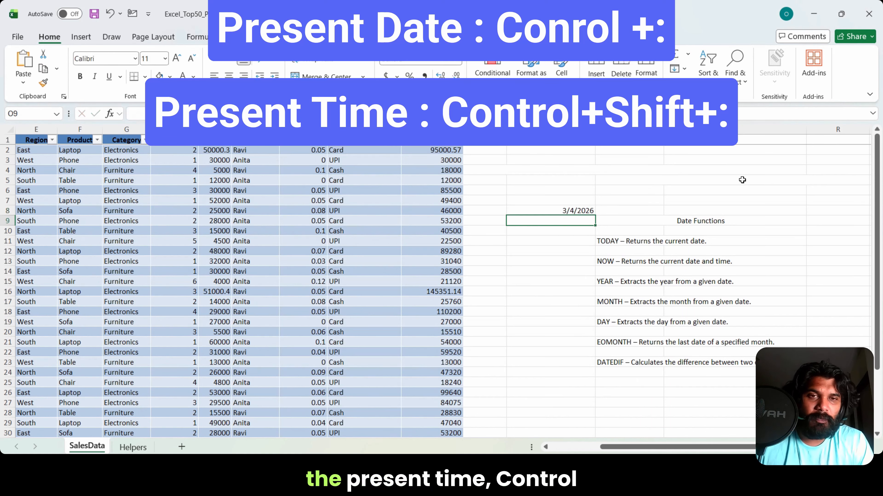
{"action": "key", "text": "ctrl+shift+semicolon"}
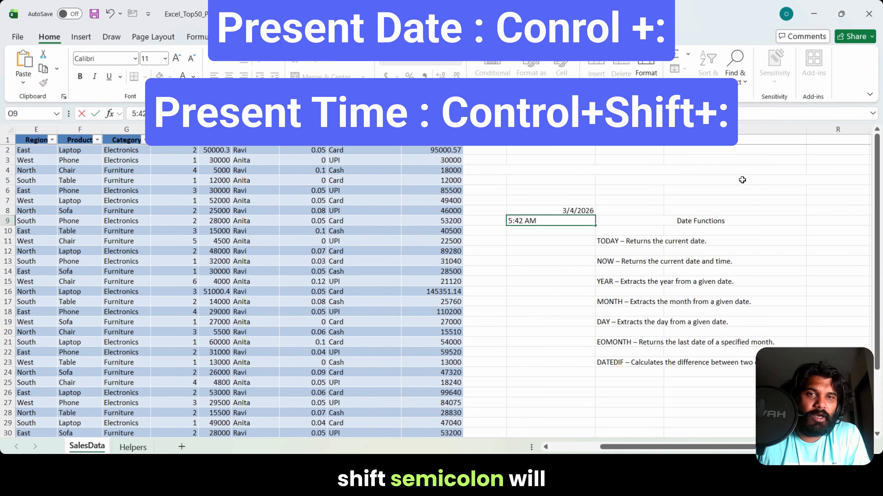
{"action": "key", "text": "Return"}
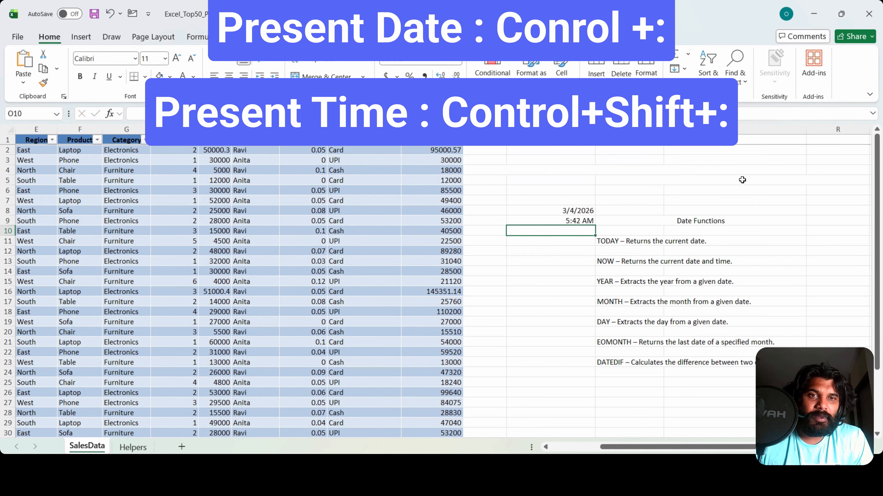
Step: Enter the formula =TODAY() in O11 beside the TODAY description
{"action": "key", "text": "Return"}
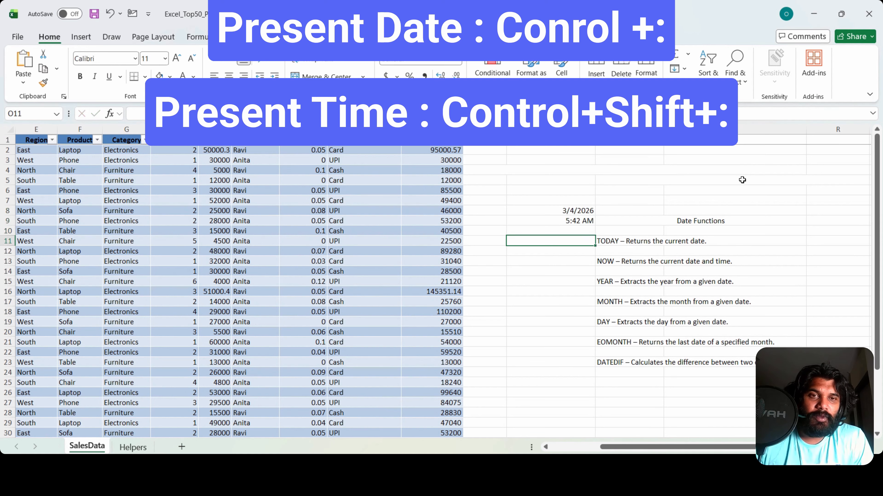
{"action": "type", "text": "=toda"}
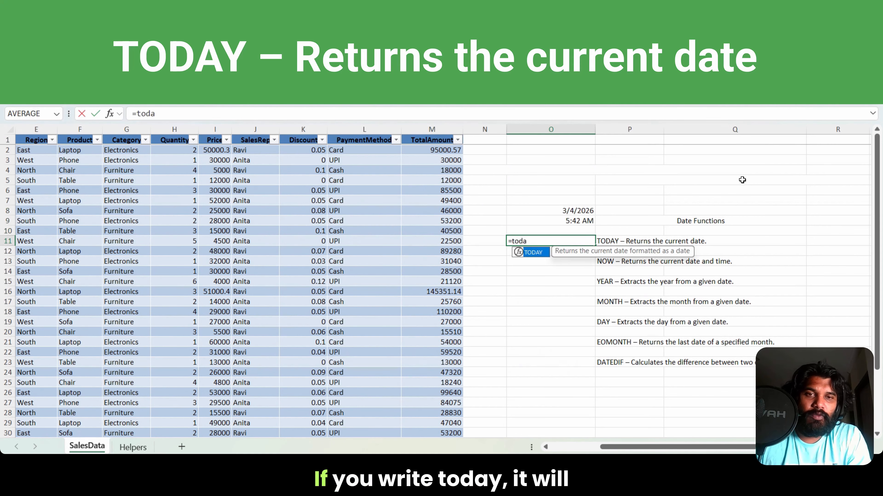
{"action": "type", "text": "y()"}
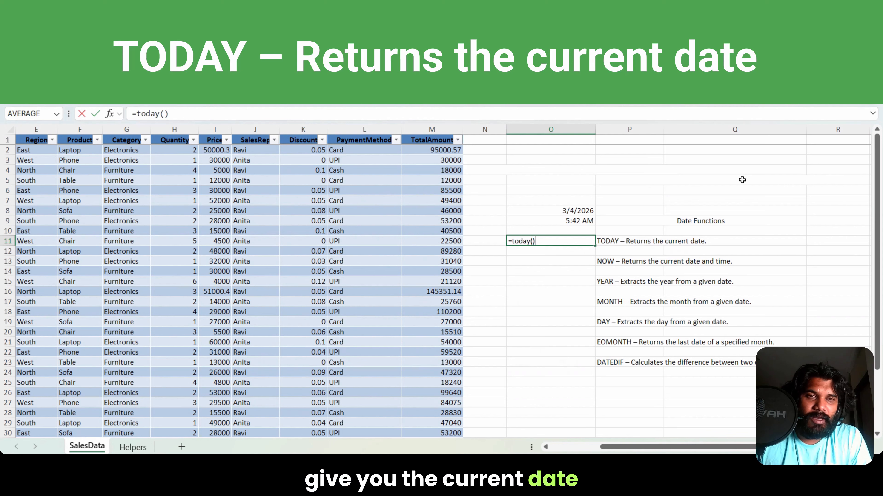
{"action": "key", "text": "Return"}
{"action": "key", "text": "Up"}
Step: Insert the current date in O12 and the current time in O14 as fixed values
{"action": "key", "text": "Down"}
{"action": "key", "text": "ctrl+semicolon"}
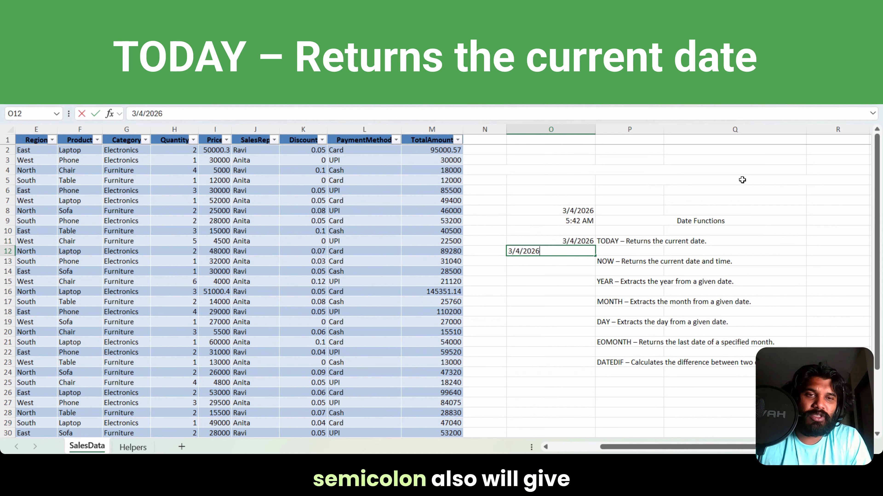
{"action": "key", "text": "Return"}
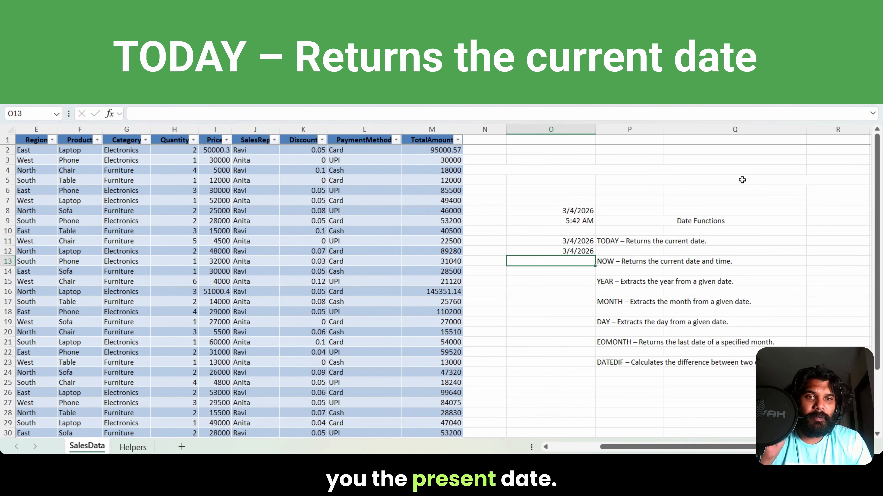
{"action": "key", "text": "Down"}
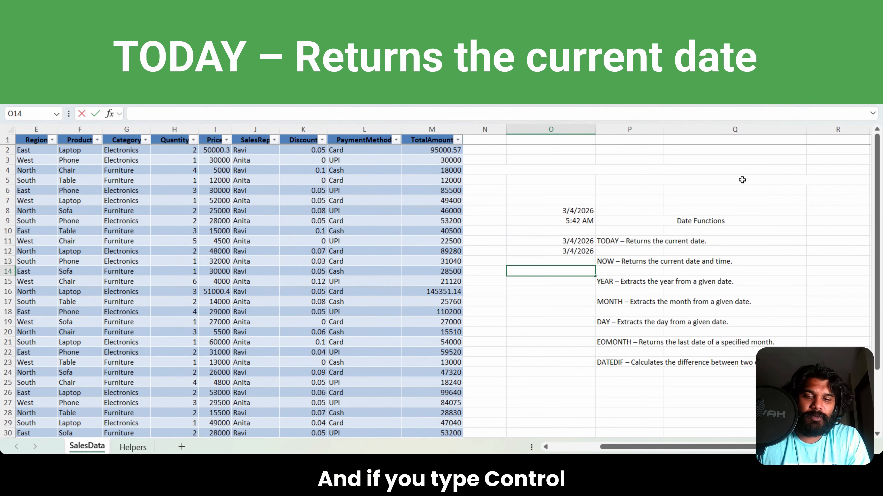
{"action": "key", "text": "ctrl+shift+semicolon"}
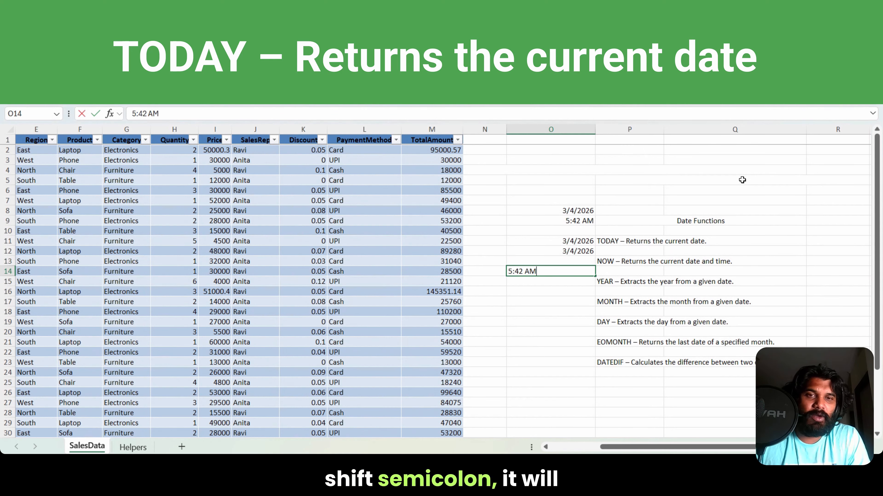
{"action": "key", "text": "Return"}
{"action": "key", "text": "Return"}
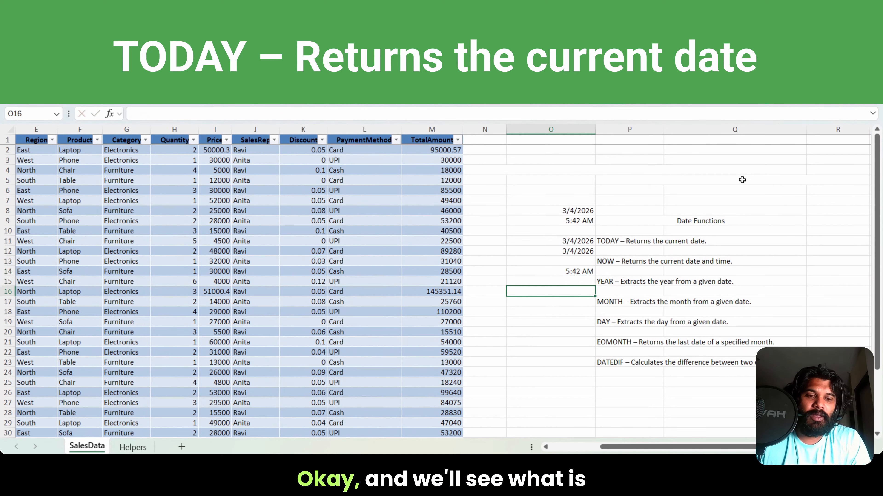
Step: Enter the formula =NOW() in O16 and reselect the cell to check its result
{"action": "type", "text": "=now"}
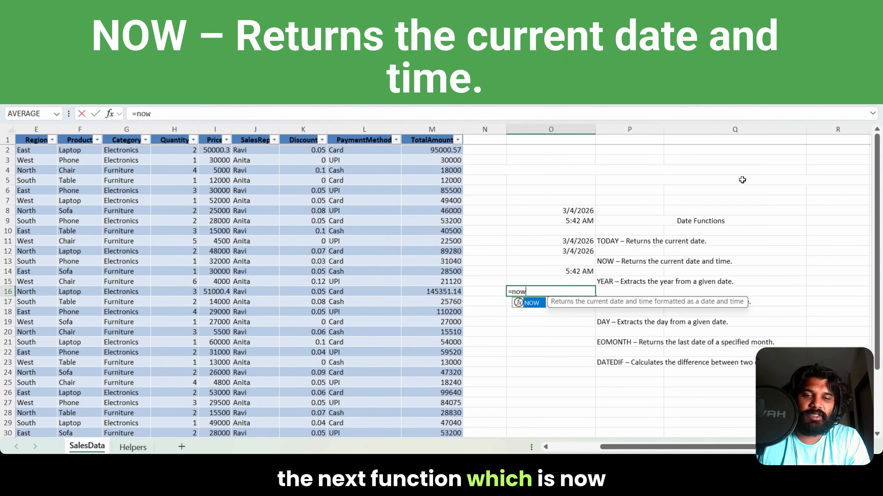
{"action": "type", "text": "("}
{"action": "key", "text": "Return"}
{"action": "left_click", "coordinate": [580, 293]}
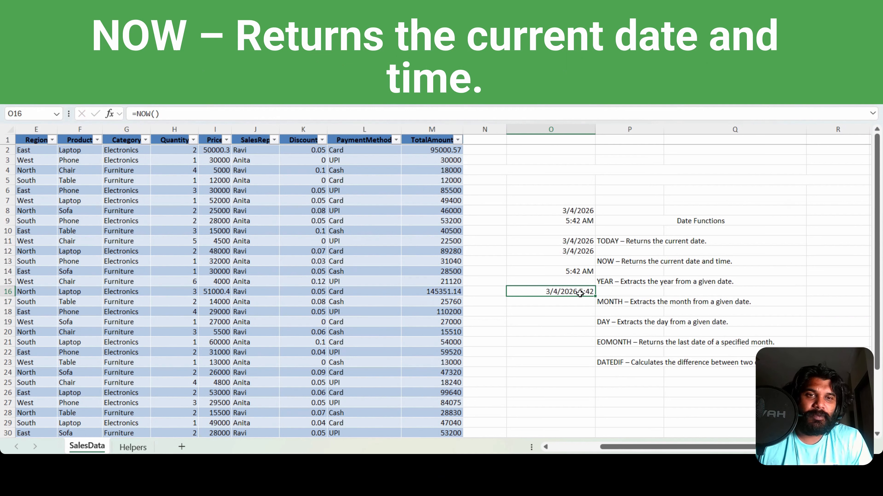
Step: Clear the trial dates and times from O8:O18
{"action": "left_click", "coordinate": [553, 312]}
{"action": "left_click_drag", "start_coordinate": [542, 211], "coordinate": [567, 313]}
{"action": "key", "text": "Delete"}
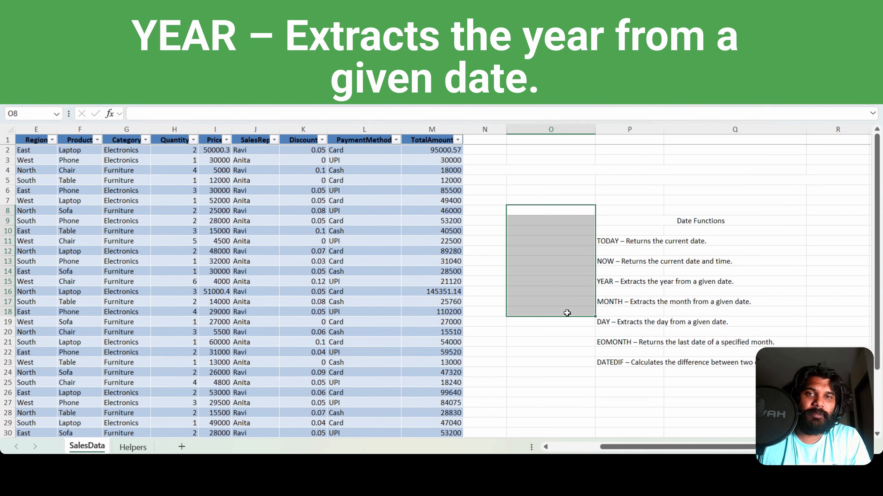
Step: Enter the header Year in N1, next to the sales table
{"action": "key", "text": "Up"}
{"action": "key", "text": "Up"}
{"action": "key", "text": "Up"}
{"action": "key", "text": "Up"}
{"action": "key", "text": "Up"}
{"action": "key", "text": "Up"}
{"action": "key", "text": "Up"}
{"action": "key", "text": "Left"}
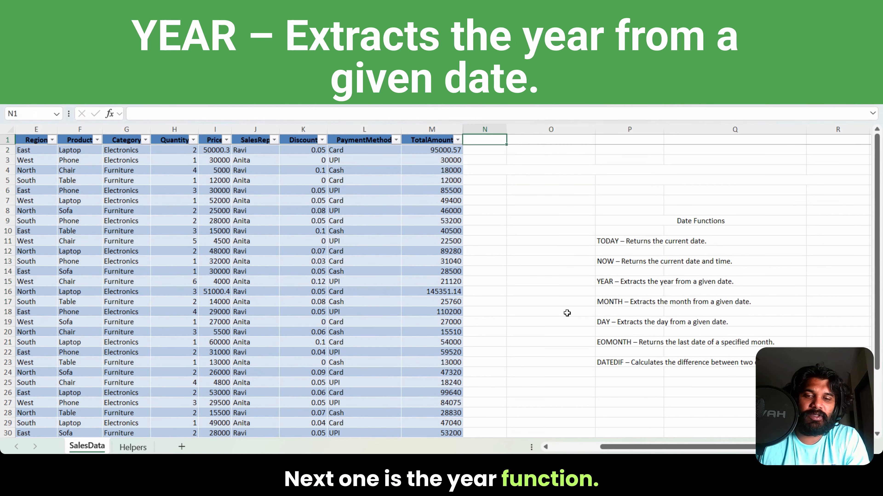
{"action": "type", "text": "Year"}
{"action": "type", "text": "=year("}
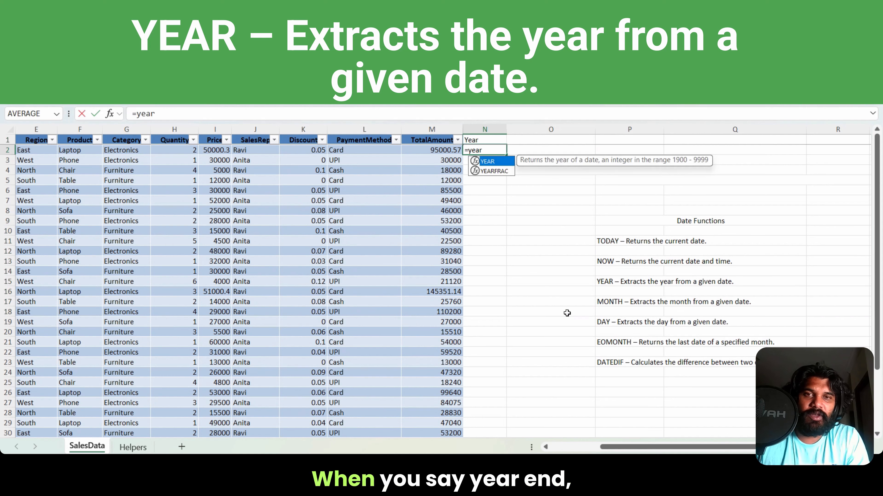
Step: Enter a YEAR formula on the row's OrderDate in N2 and compare its result with the date in B2
{"action": "key", "text": "Left"}
{"action": "key", "text": "Left"}
{"action": "key", "text": "Left"}
{"action": "key", "text": "Left"}
{"action": "key", "text": "Left"}
{"action": "key", "text": "Left"}
{"action": "key", "text": "Left"}
{"action": "key", "text": "Left"}
{"action": "key", "text": "Left"}
{"action": "key", "text": "Left"}
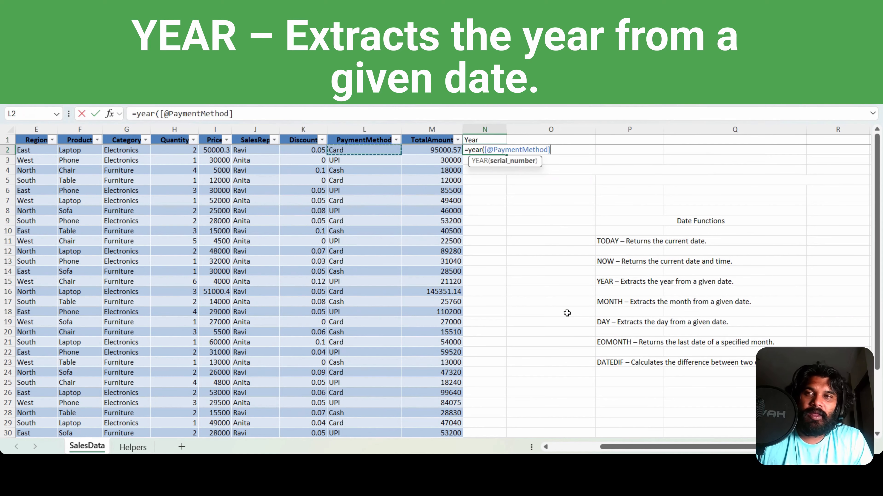
{"action": "key", "text": "Left"}
{"action": "key", "text": "Left"}
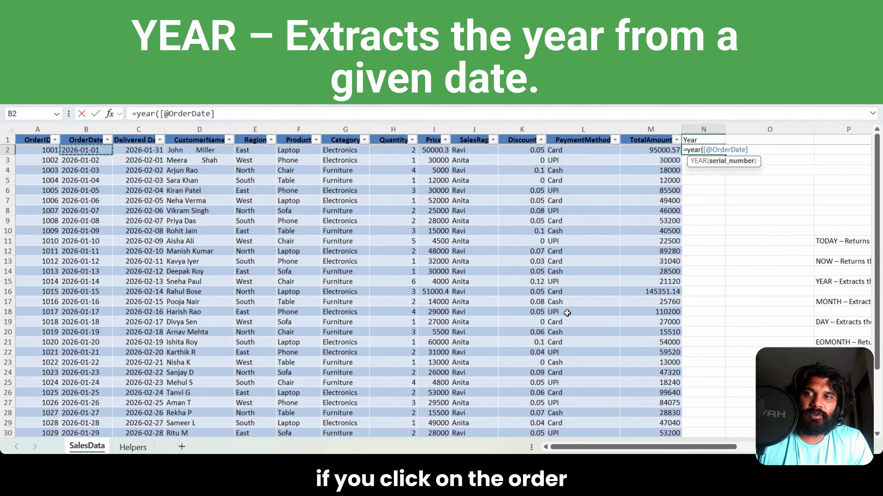
{"action": "key", "text": "Return"}
{"action": "key", "text": "Up"}
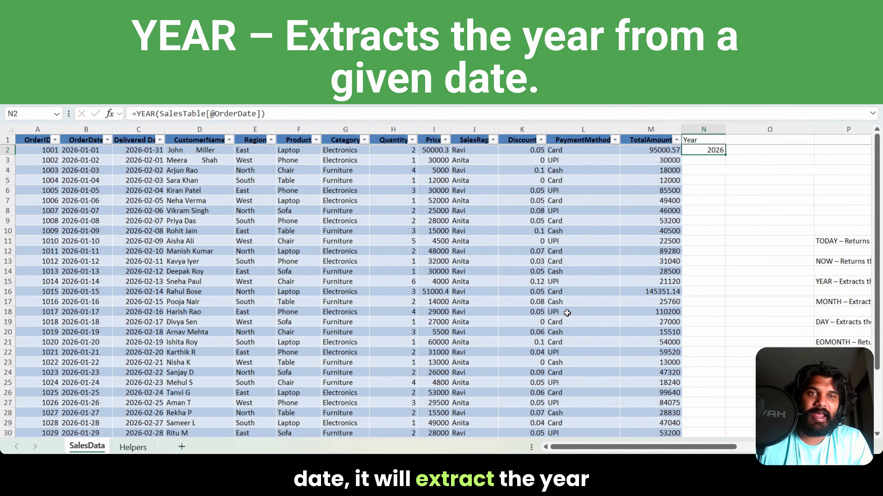
{"action": "left_click", "coordinate": [89, 151]}
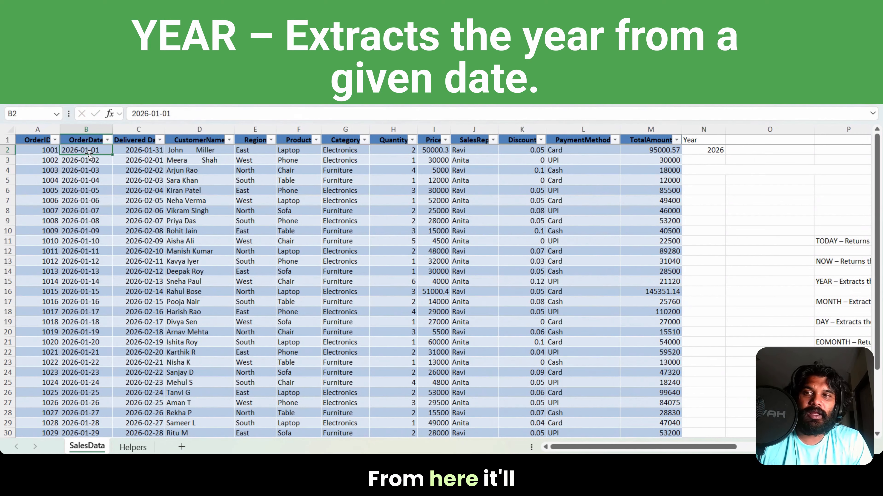
Step: Replace the header in N1 with Month
{"action": "double_click", "coordinate": [706, 140]}
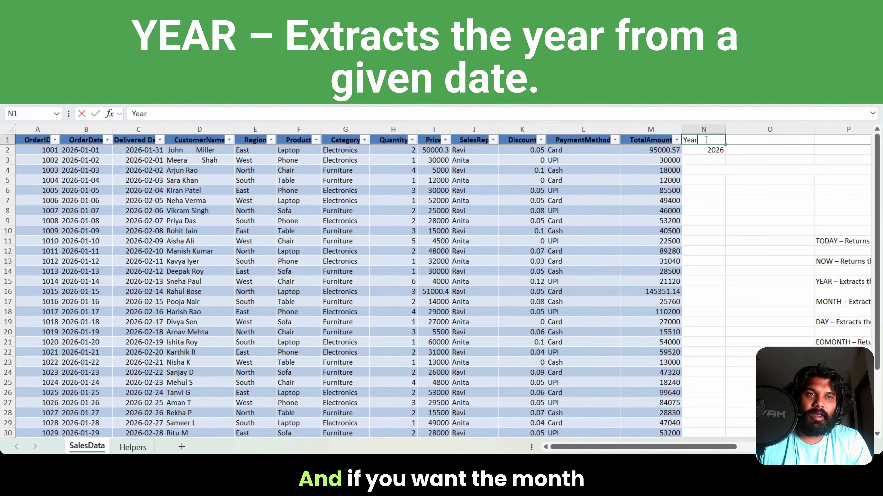
{"action": "key", "text": "BackSpace"}
{"action": "key", "text": "BackSpace"}
{"action": "key", "text": "BackSpace"}
{"action": "key", "text": "BackSpace"}
{"action": "type", "text": "Month"}
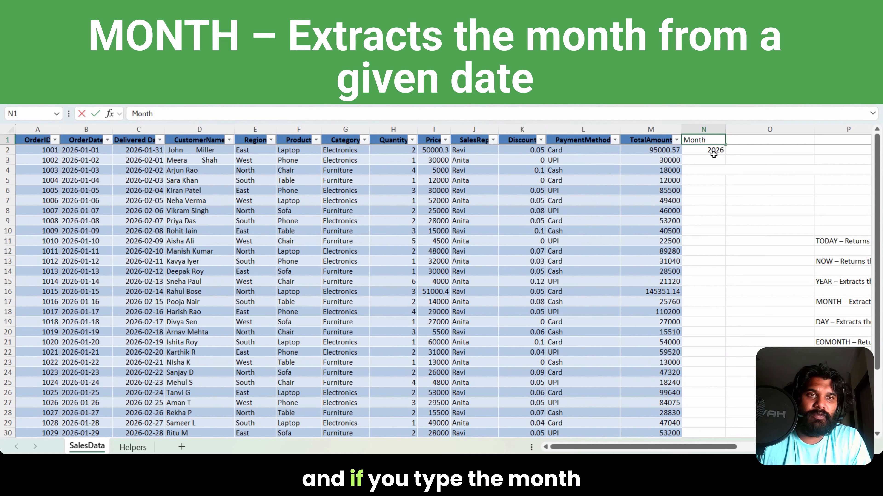
{"action": "key", "text": "Return"}
Step: Replace the formula in N2 with a MONTH function on the row's OrderDate
{"action": "type", "text": "=month("}
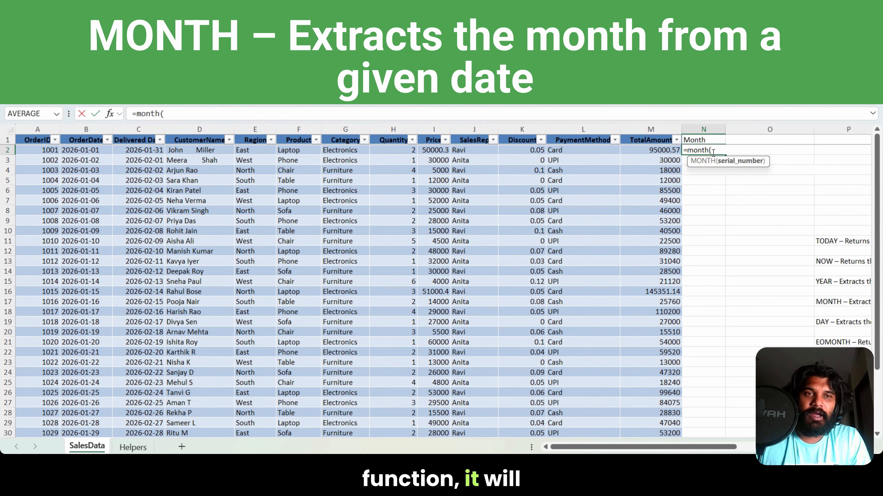
{"action": "left_click", "coordinate": [87, 151]}
{"action": "key", "text": "Return"}
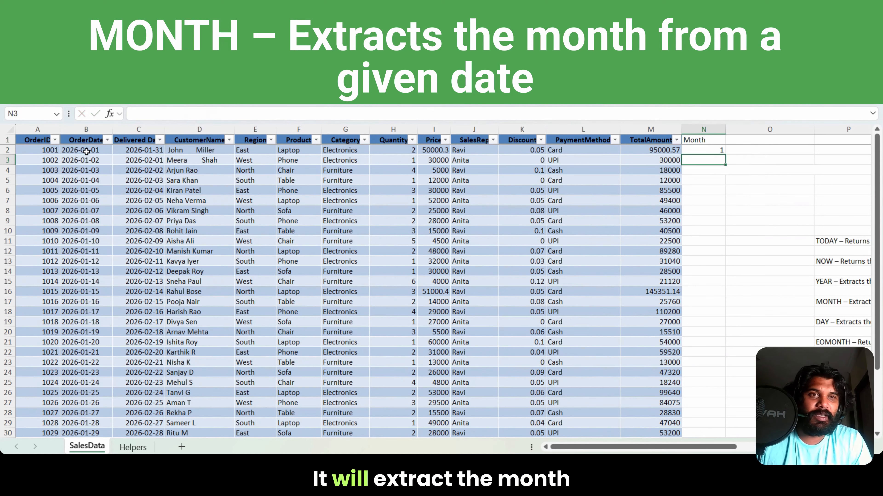
Step: Change the header in N1 to Day
{"action": "key", "text": "Up"}
{"action": "key", "text": "Up"}
{"action": "key", "text": "F2"}
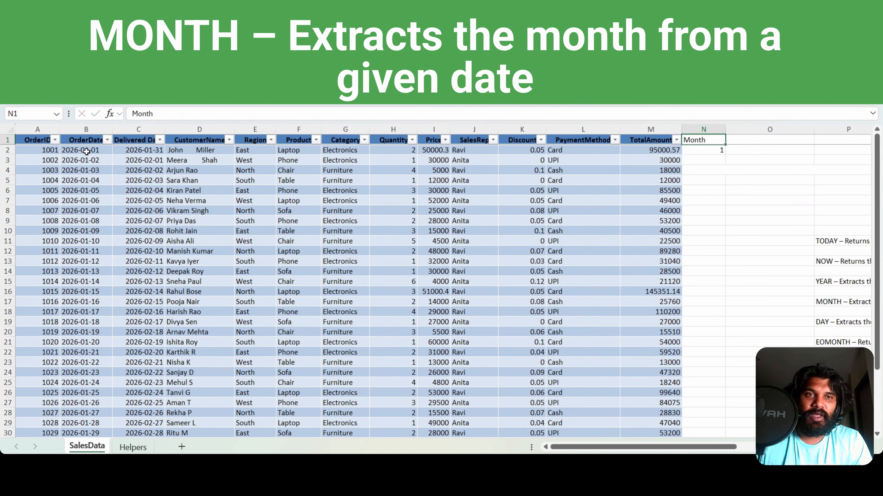
{"action": "key", "text": "Return"}
Step: Replace the formula in N2 with a DAY function on the row's Delivered Date and compare it with C2
{"action": "type", "text": "=day("}
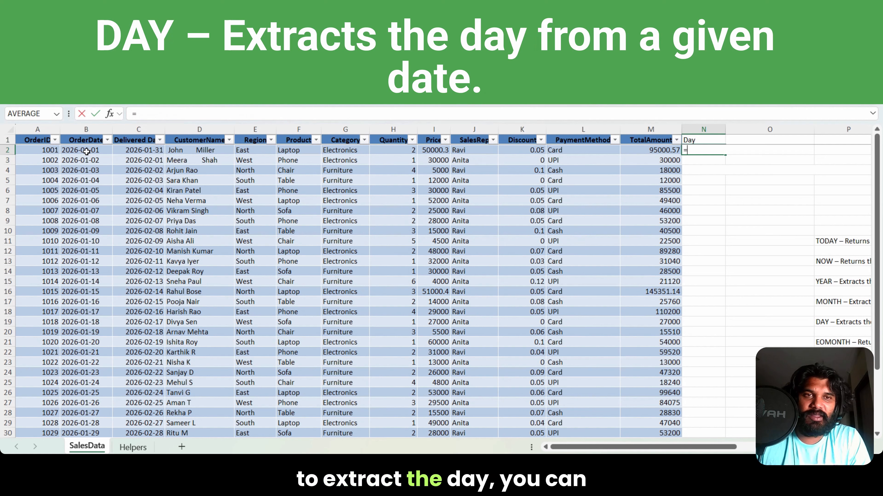
{"action": "key", "text": "Left"}
{"action": "key", "text": "Left"}
{"action": "key", "text": "Left"}
{"action": "key", "text": "Left"}
{"action": "key", "text": "Left"}
{"action": "key", "text": "Left"}
{"action": "key", "text": "Left"}
{"action": "key", "text": "Left"}
{"action": "key", "text": "Left"}
{"action": "key", "text": "Left"}
{"action": "key", "text": "Left"}
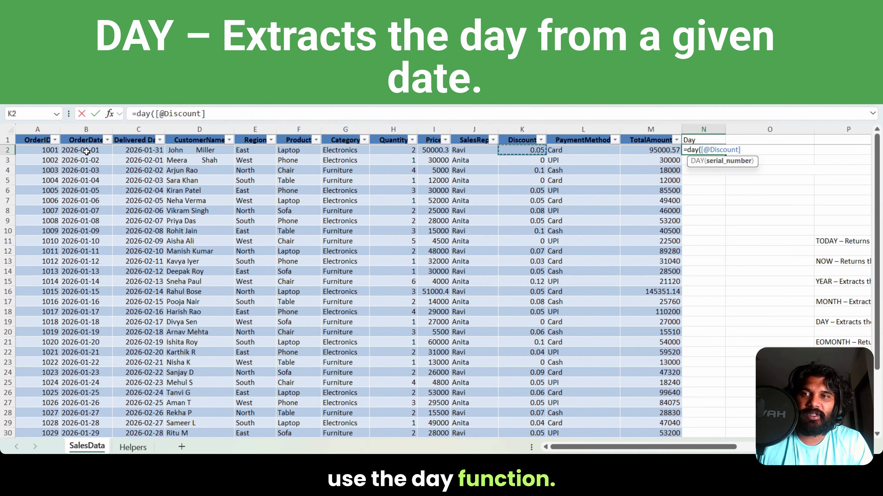
{"action": "key", "text": "ctrl+Return"}
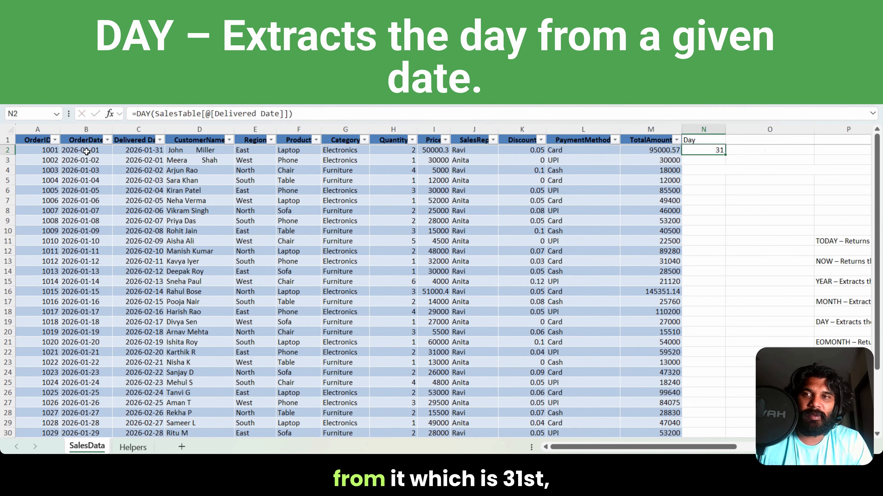
{"action": "left_click", "coordinate": [149, 151]}
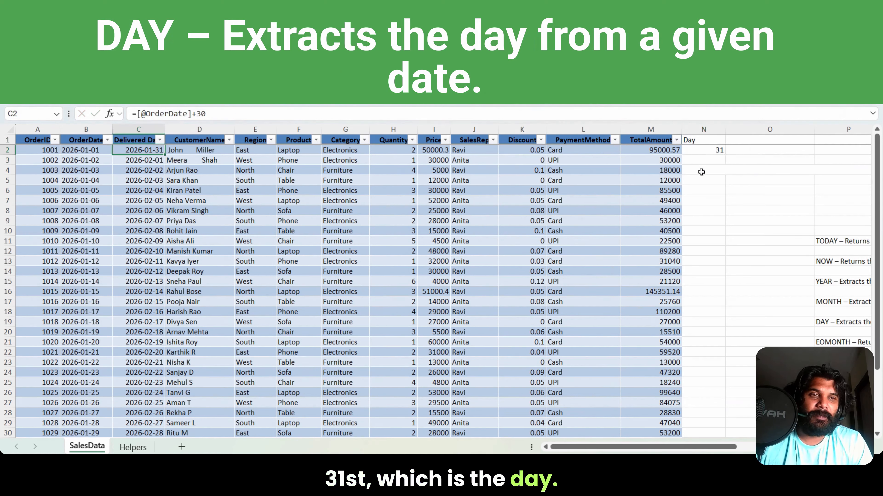
Step: Clear the header and formula from N1:N2
{"action": "left_click_drag", "start_coordinate": [694, 140], "coordinate": [716, 154]}
{"action": "key", "text": "Delete"}
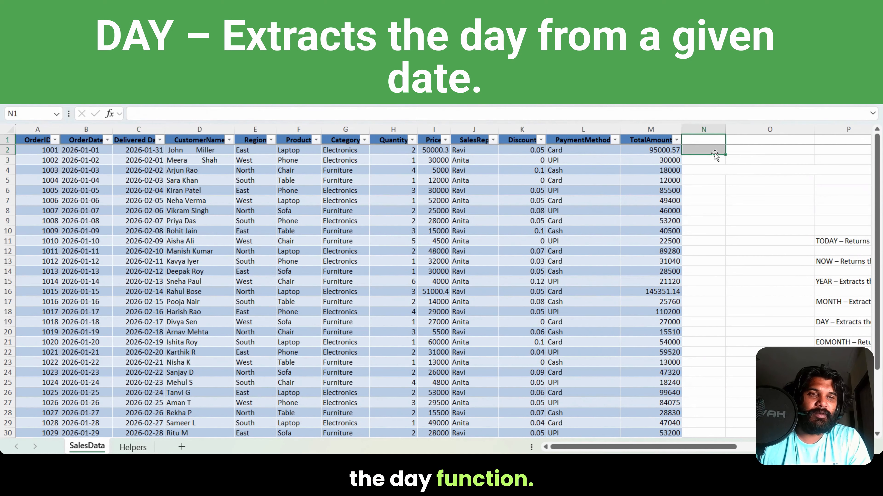
{"action": "left_click", "coordinate": [715, 153]}
Step: Enter the header EOMONTH in N1
{"action": "key", "text": "Up"}
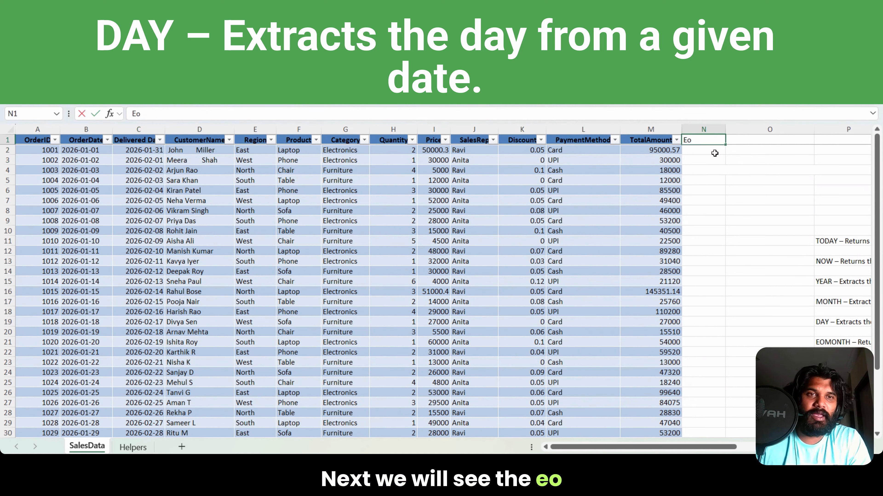
{"action": "type", "text": "Eo"}
{"action": "key", "text": "BackSpace"}
{"action": "type", "text": "OMONTH"}
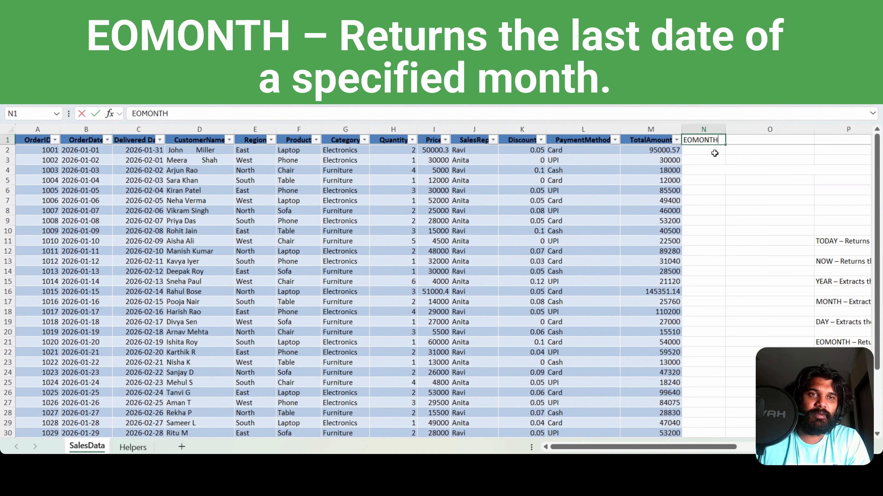
{"action": "key", "text": "Return"}
Step: Enter an EOMONTH formula in N2 with the row's OrderDate and 0 months, and format it as Short Date
{"action": "type", "text": "="}
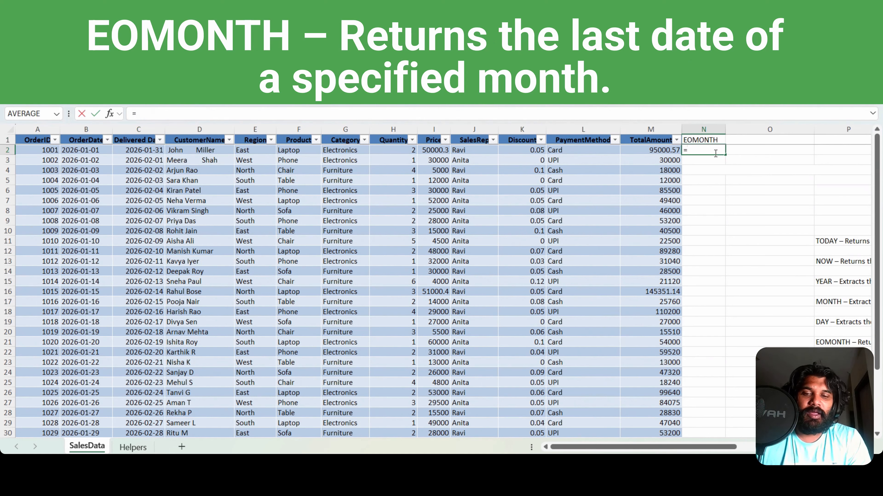
{"action": "type", "text": "eomonth("}
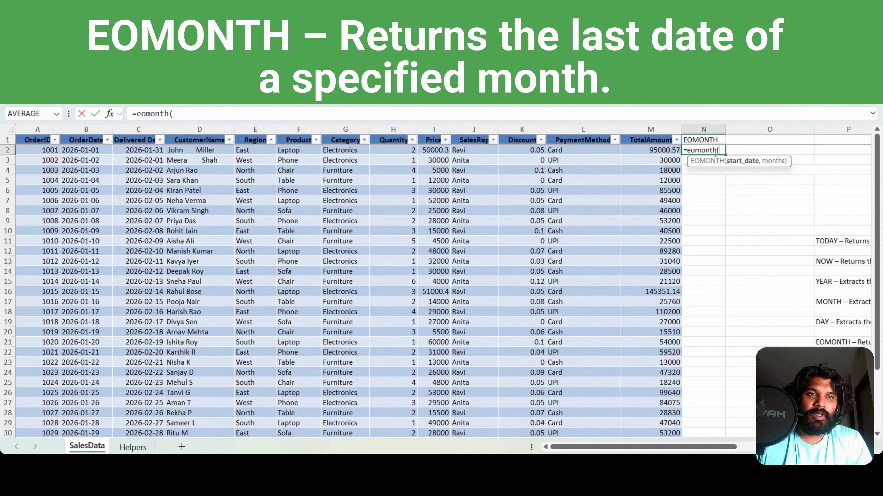
{"action": "key", "text": "Left"}
{"action": "key", "text": "Left"}
{"action": "key", "text": "Left"}
{"action": "key", "text": "Left"}
{"action": "key", "text": "Left"}
{"action": "key", "text": "Left"}
{"action": "key", "text": "Left"}
{"action": "key", "text": "Left"}
{"action": "key", "text": "Left"}
{"action": "key", "text": "Left"}
{"action": "key", "text": "Left"}
{"action": "key", "text": "Left"}
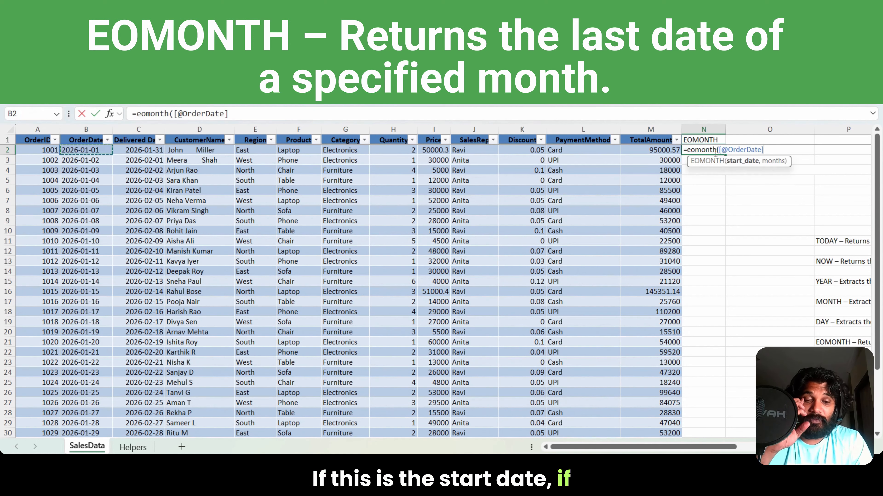
{"action": "type", "text": ",0"}
{"action": "key", "text": "Return"}
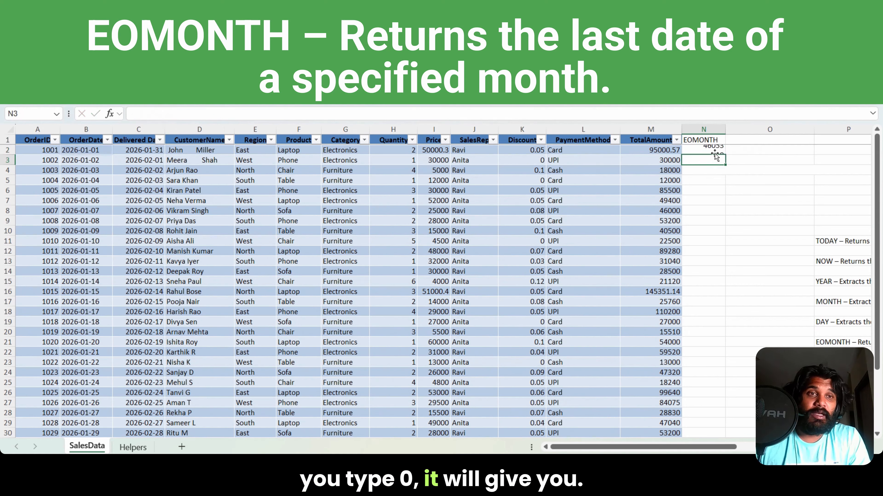
{"action": "left_click", "coordinate": [451, 63]}
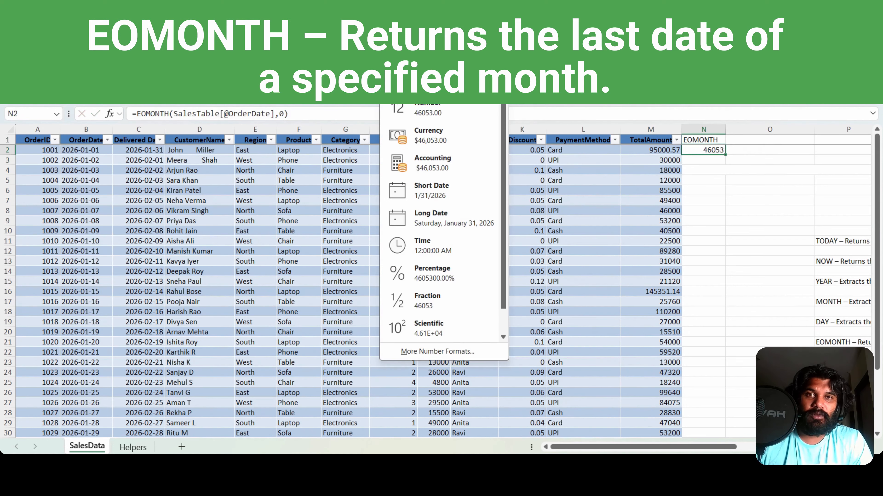
{"action": "left_click", "coordinate": [445, 191]}
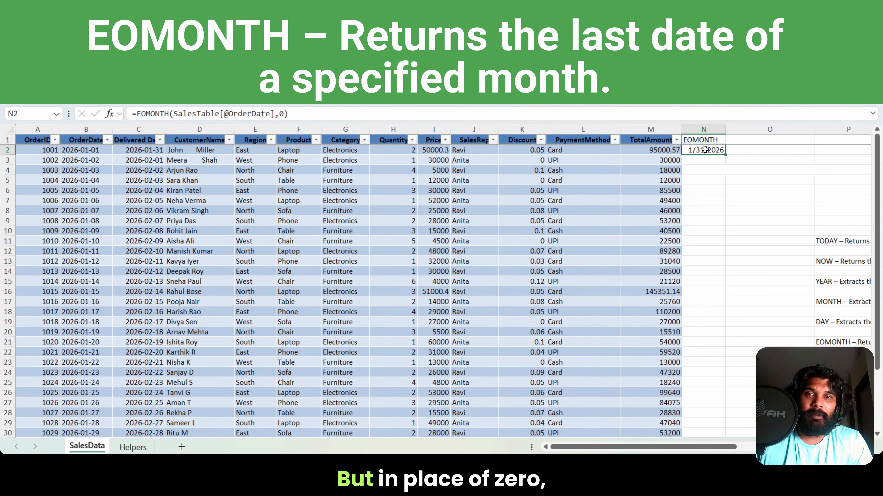
Step: Change the months argument of the EOMONTH formula in N2 to -1 and compare the result with the delivered date in C2
{"action": "left_click", "coordinate": [283, 114]}
{"action": "key", "text": "BackSpace"}
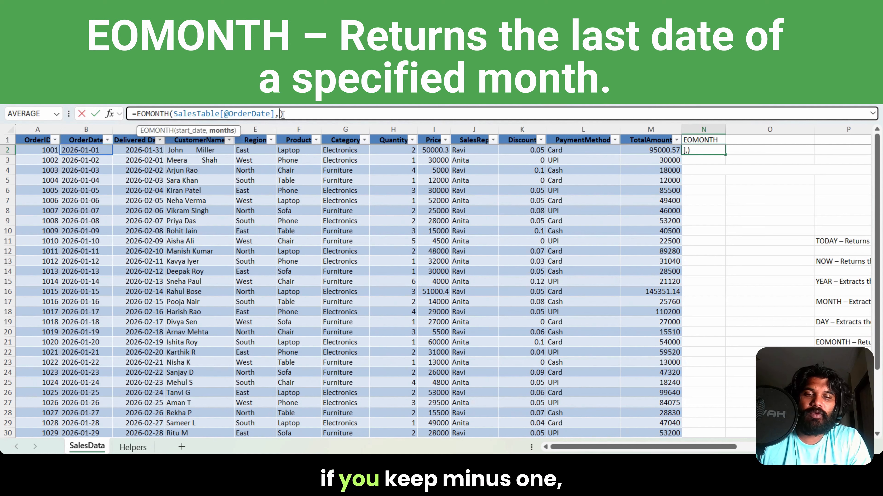
{"action": "type", "text": "-1"}
{"action": "key", "text": "Return"}
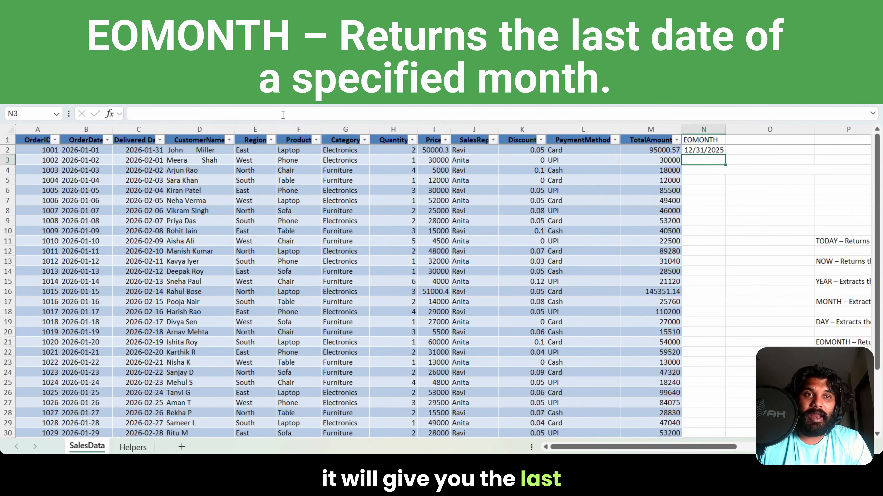
{"action": "left_click", "coordinate": [696, 152]}
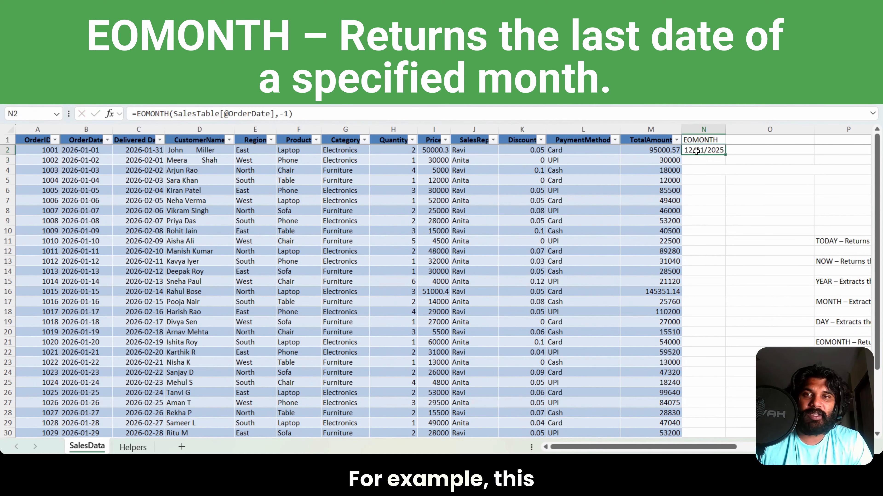
{"action": "left_click", "coordinate": [138, 150]}
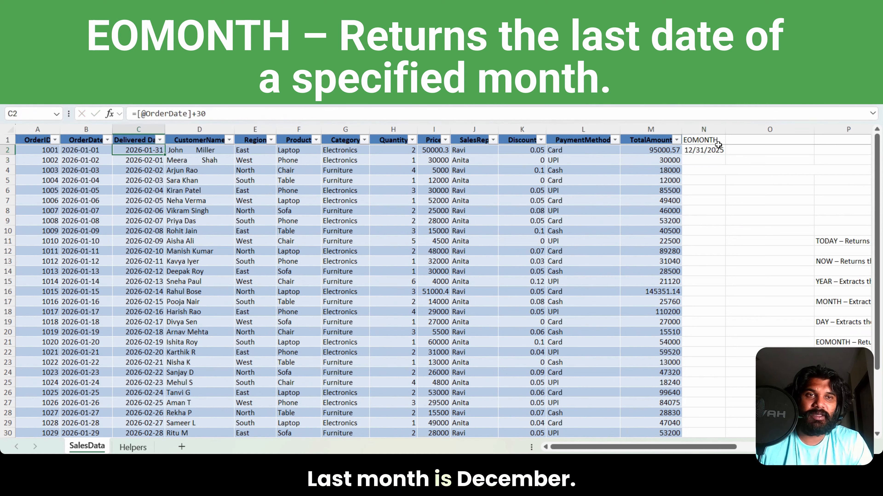
{"action": "left_click", "coordinate": [692, 152]}
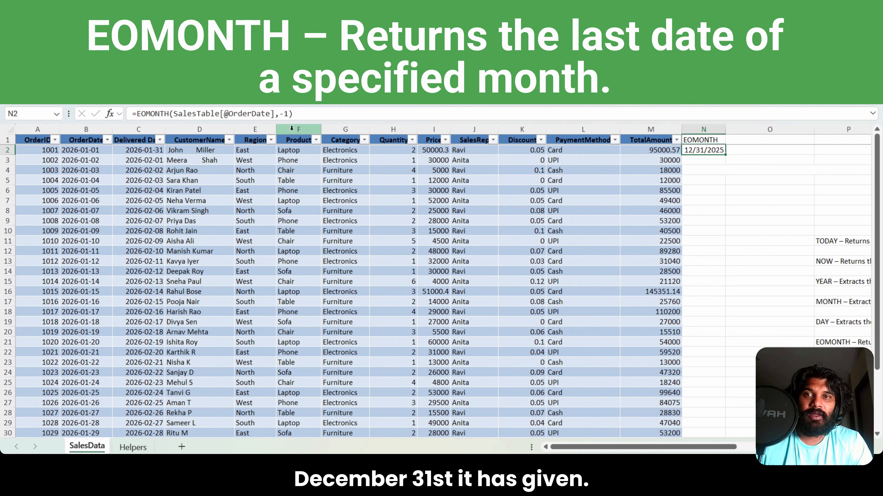
{"action": "left_click", "coordinate": [284, 114]}
{"action": "key", "text": "BackSpace"}
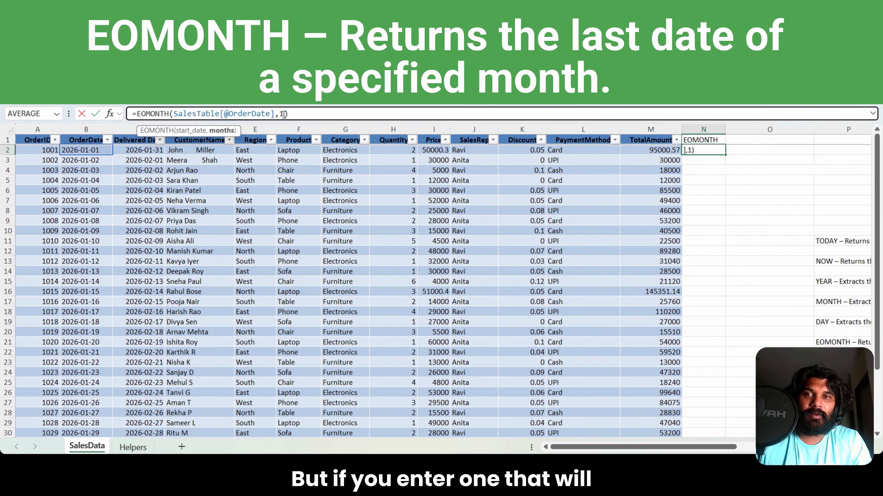
{"action": "left_click", "coordinate": [713, 162]}
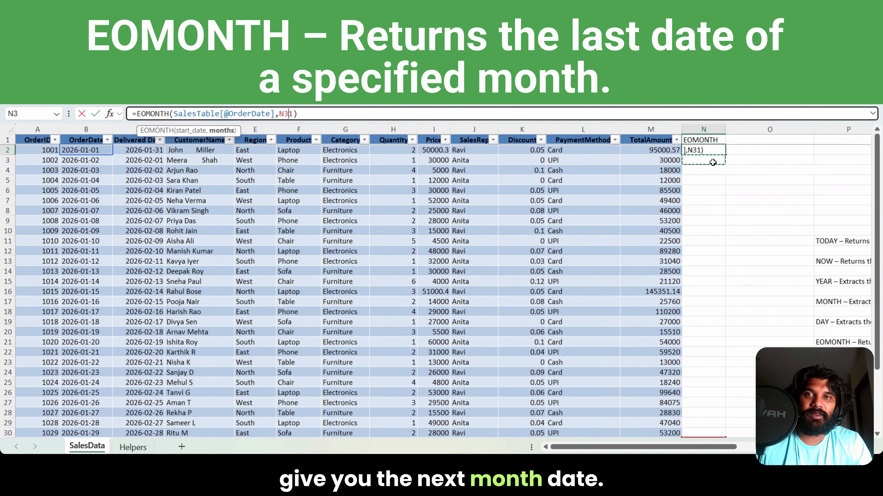
{"action": "key", "text": "ctrl+Return"}
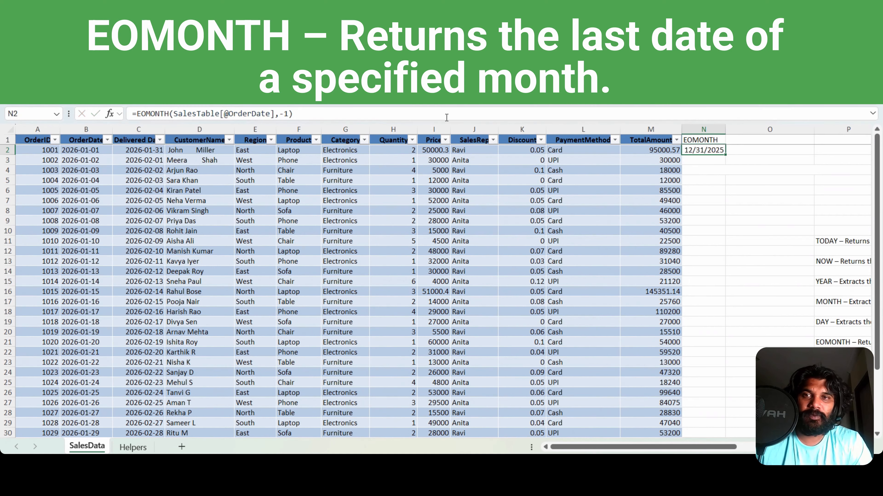
Step: Set the months argument of the EOMONTH formula in N2 to 1 and check it against the date in C2
{"action": "left_click", "coordinate": [284, 114]}
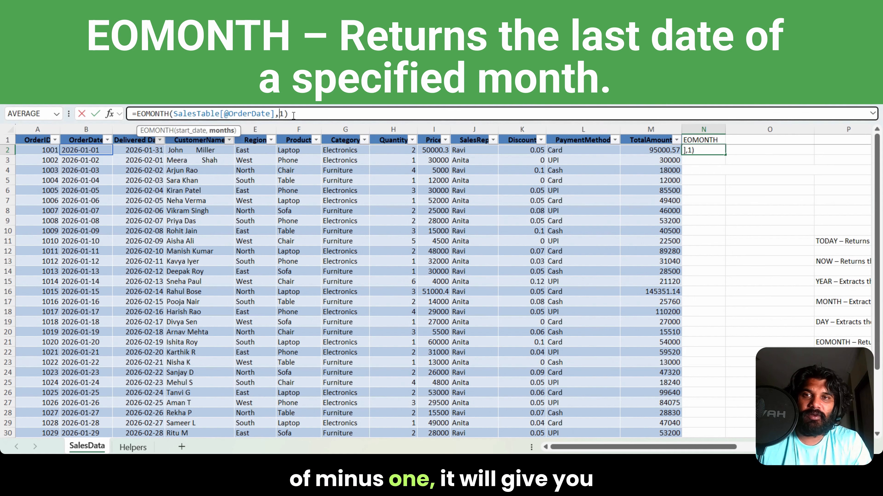
{"action": "key", "text": "BackSpace"}
{"action": "key", "text": "ctrl+Return"}
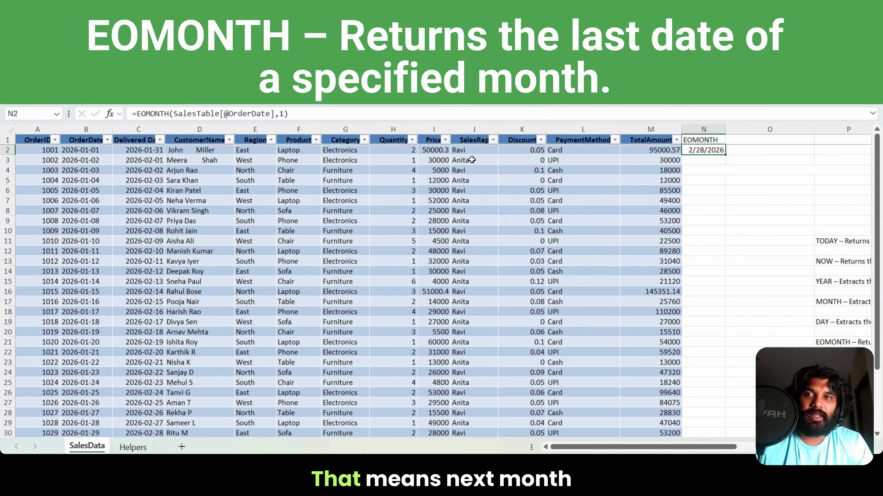
{"action": "left_click", "coordinate": [155, 152]}
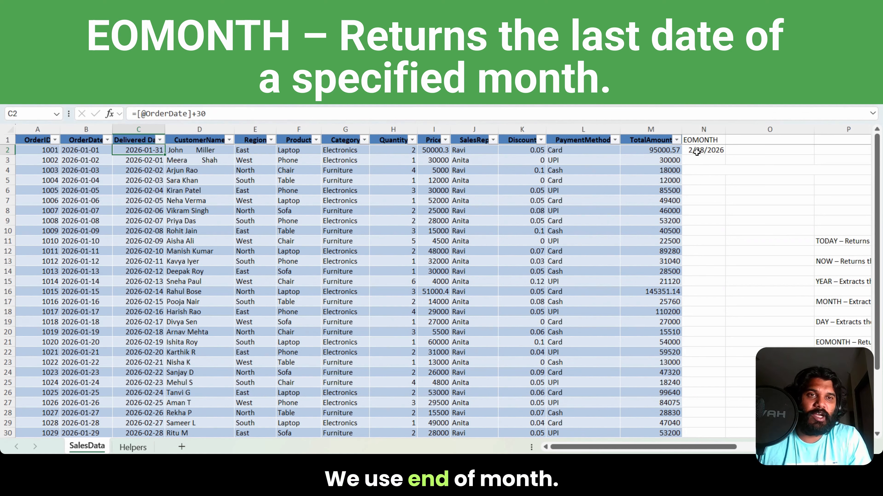
Step: Clear the EOMONTH header and its formula from N1:N2
{"action": "left_click", "coordinate": [697, 140]}
{"action": "key", "text": "shift+Down"}
{"action": "key", "text": "Delete"}
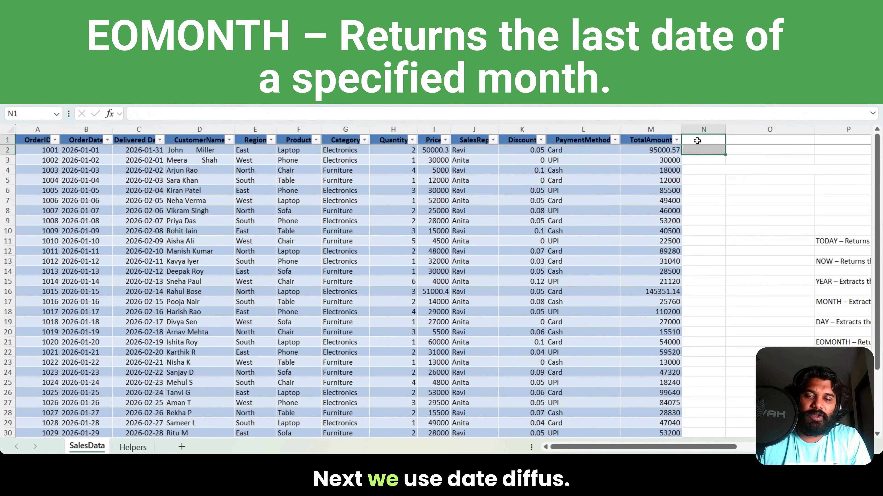
Step: Enter the header Datedif in N1
{"action": "type", "text": "DAte"}
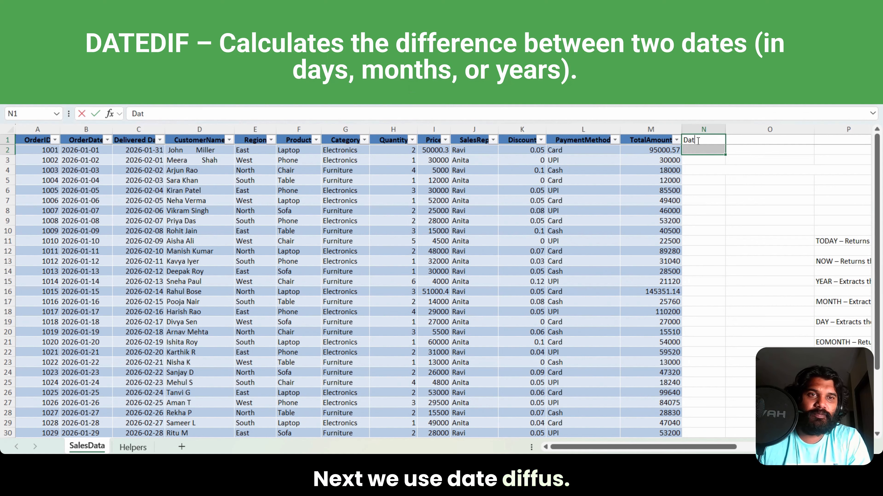
{"action": "type", "text": "edif"}
{"action": "key", "text": "Return"}
Step: Start a DATEDIF formula in N2 with the row's OrderDate as the start date
{"action": "type", "text": "=datedi"}
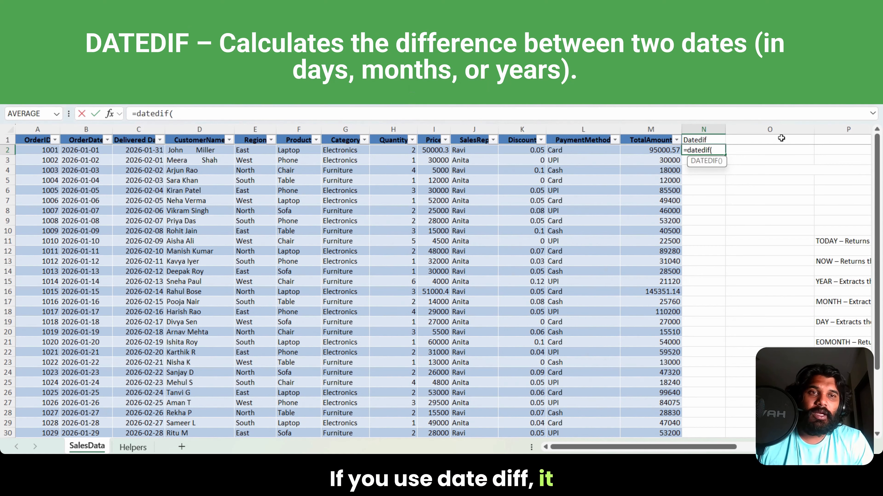
{"action": "type", "text": "f("}
{"action": "left_click", "coordinate": [76, 150]}
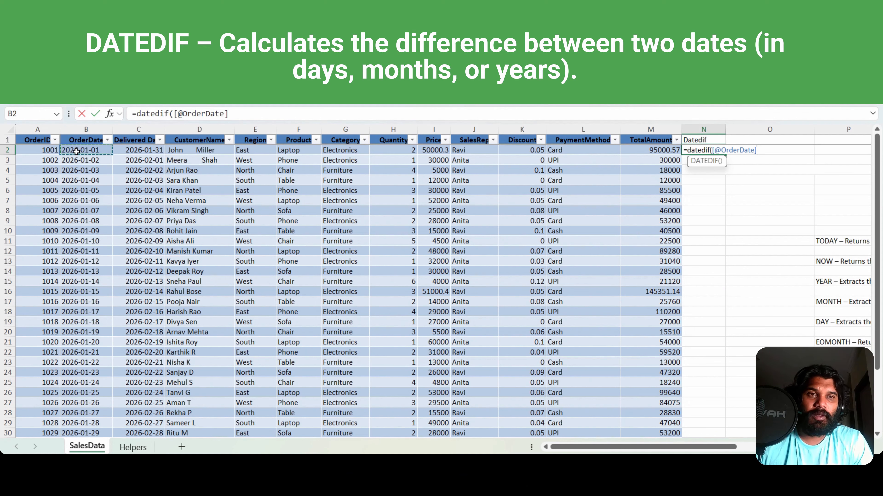
{"action": "type", "text": ","}
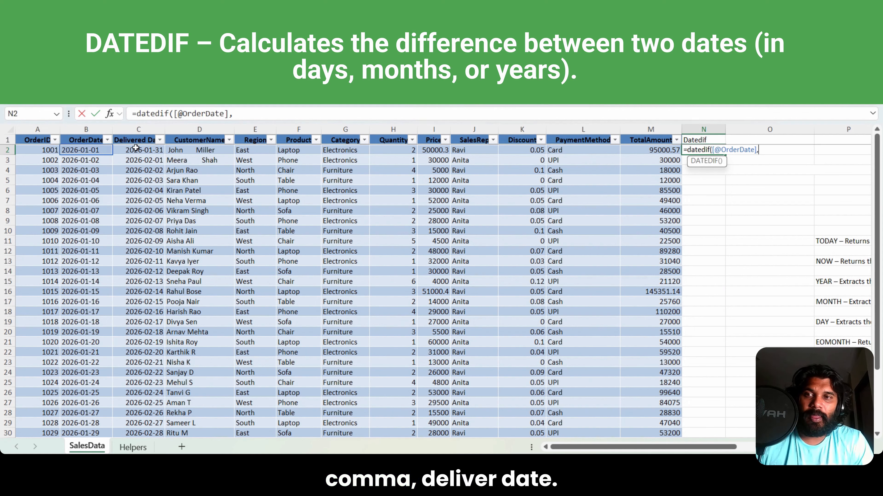
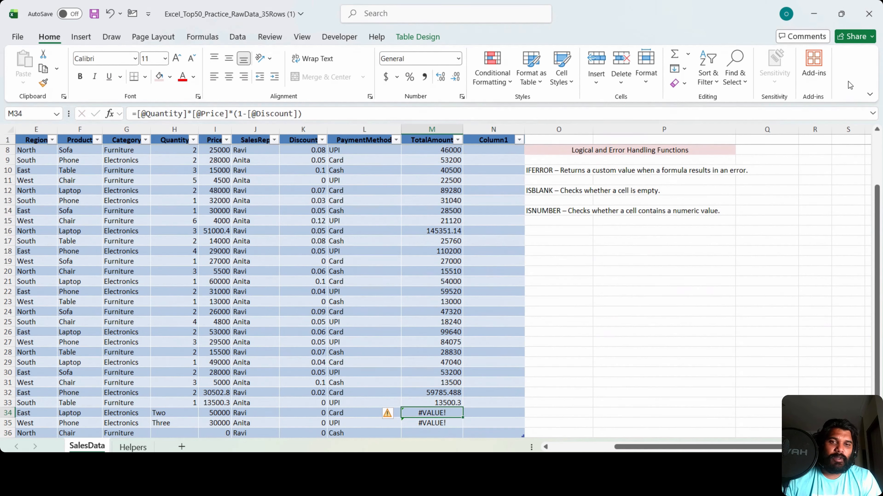
Step: Examine the Quantity, Price and Discount values behind the TotalAmount error in row 34
{"action": "key", "text": "Left"}
{"action": "key", "text": "Left"}
{"action": "key", "text": "Left"}
{"action": "key", "text": "Left"}
{"action": "key", "text": "Left"}
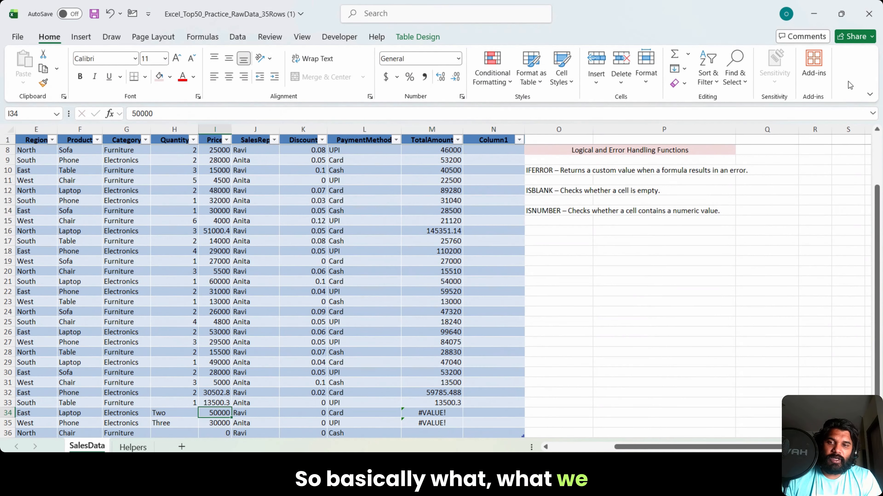
{"action": "key", "text": "Right"}
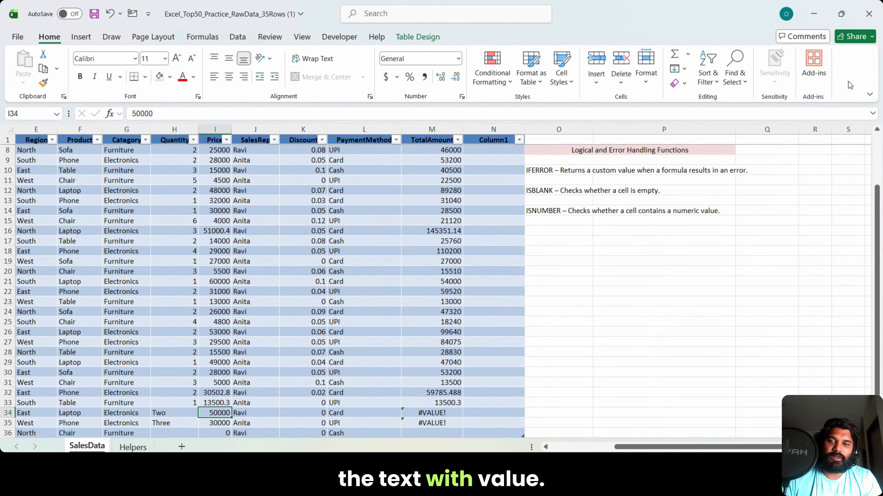
{"action": "key", "text": "Right"}
{"action": "key", "text": "Right"}
{"action": "key", "text": "Right"}
{"action": "key", "text": "Right"}
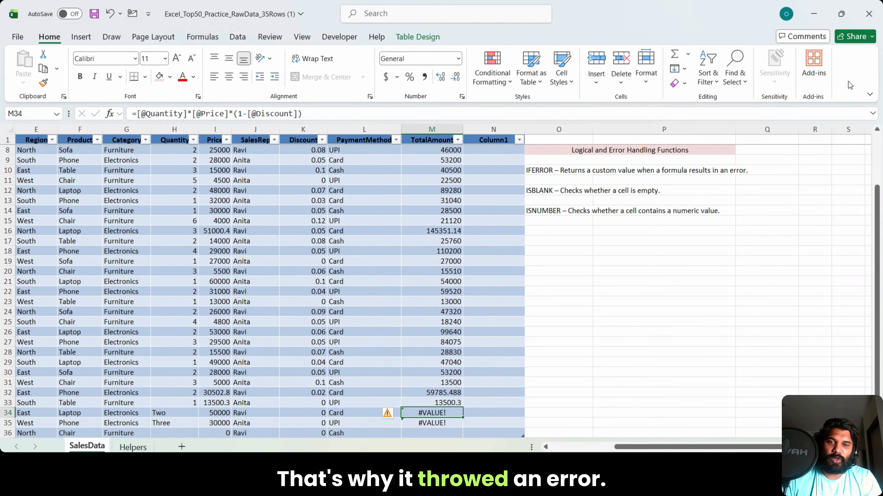
{"action": "key", "text": "ctrl+Up"}
{"action": "key", "text": "Down"}
{"action": "key", "text": "Right"}
{"action": "type", "text": "="}
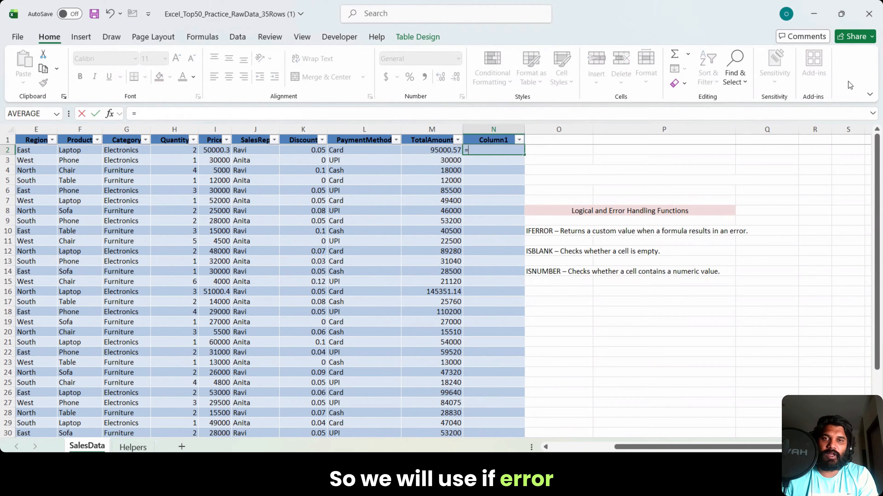
{"action": "type", "text": "iferror("}
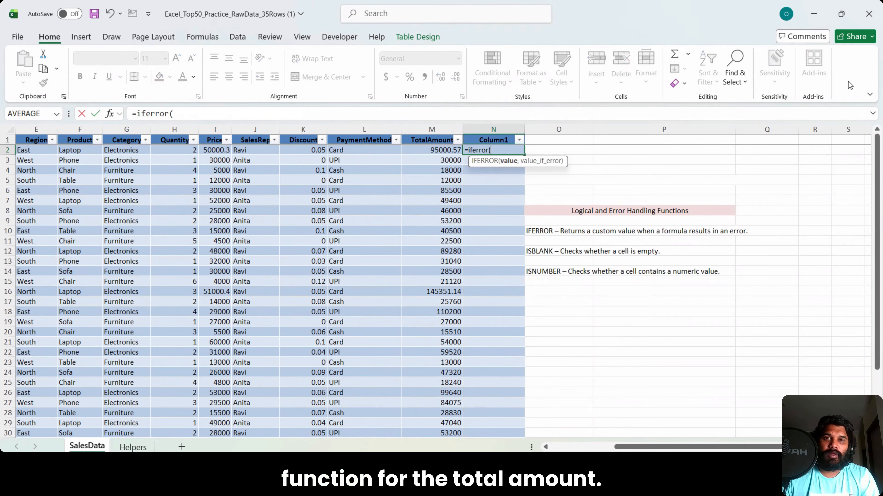
{"action": "key", "text": "Left"}
{"action": "type", "text": ","}
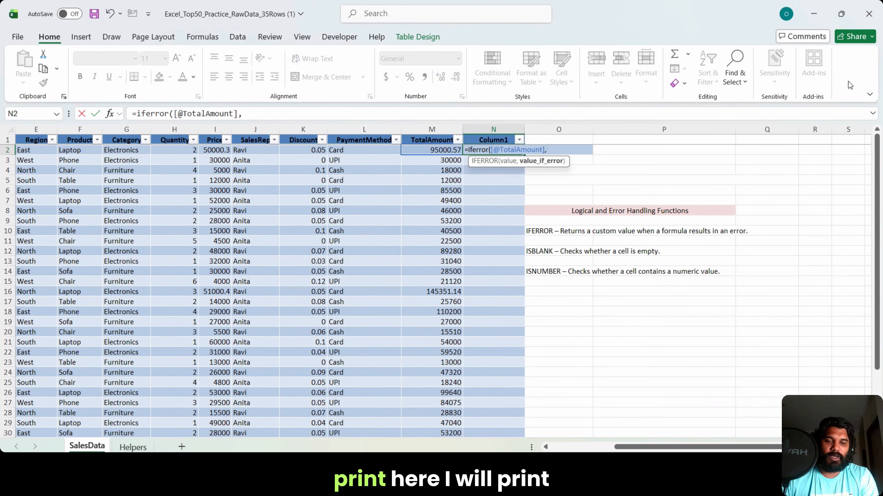
{"action": "type", "text": "\"Error\")"}
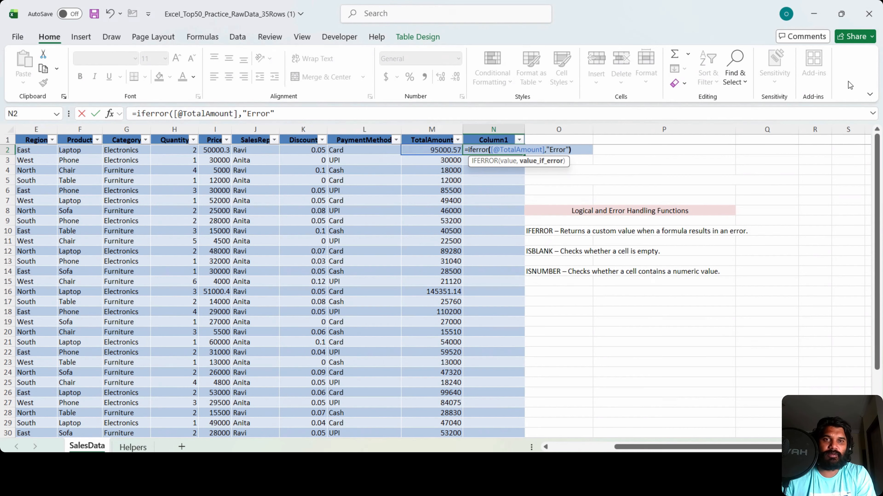
{"action": "key", "text": "Return"}
{"action": "key", "text": "Up"}
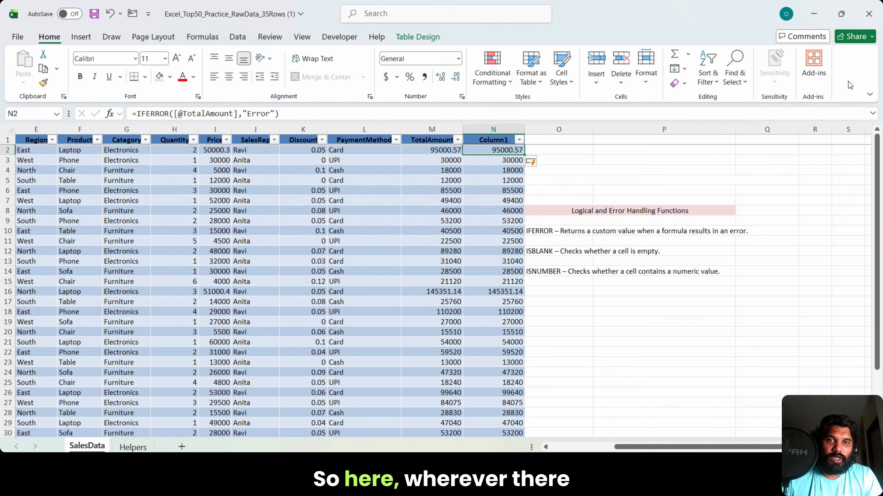
Step: Rename the column header in N1 as Iferror
{"action": "key", "text": "Left"}
{"action": "key", "text": "Right"}
{"action": "key", "text": "Up"}
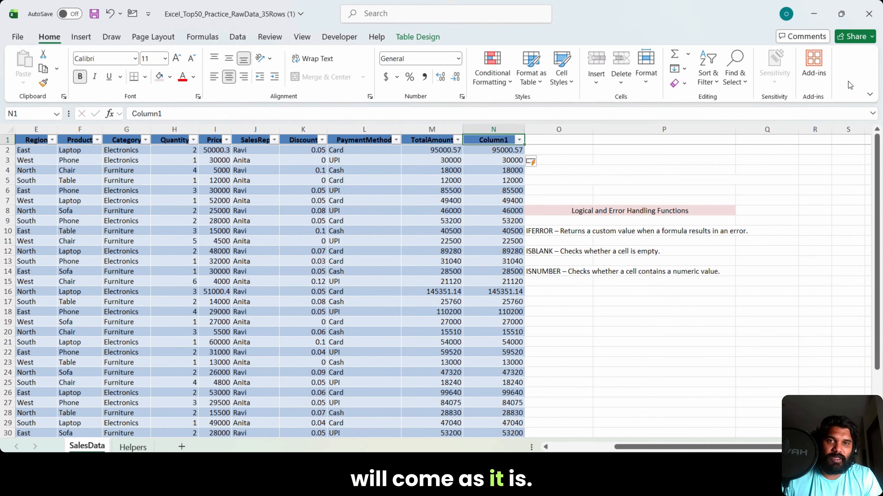
{"action": "left_click", "coordinate": [234, 120]}
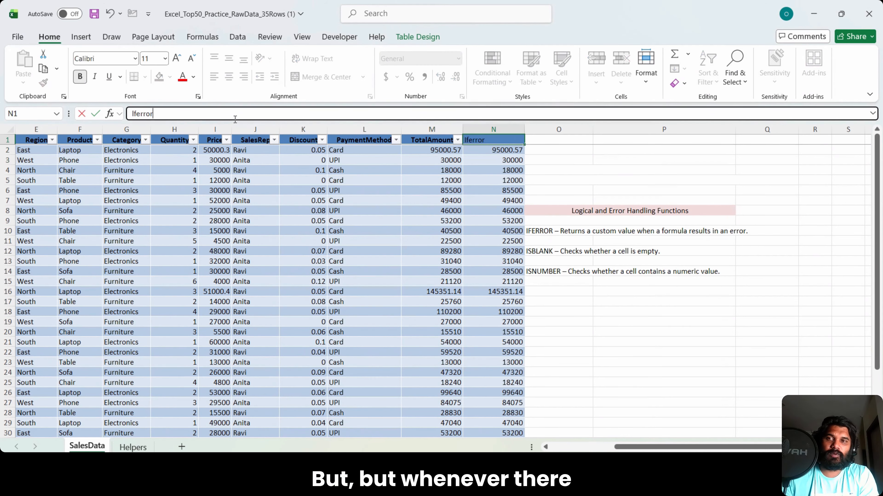
{"action": "key", "text": "Return"}
Step: Check the Iferror results in rows 34 and 35 against the TotalAmount errors
{"action": "key", "text": "ctrl+Down"}
{"action": "key", "text": "Up"}
{"action": "key", "text": "Up"}
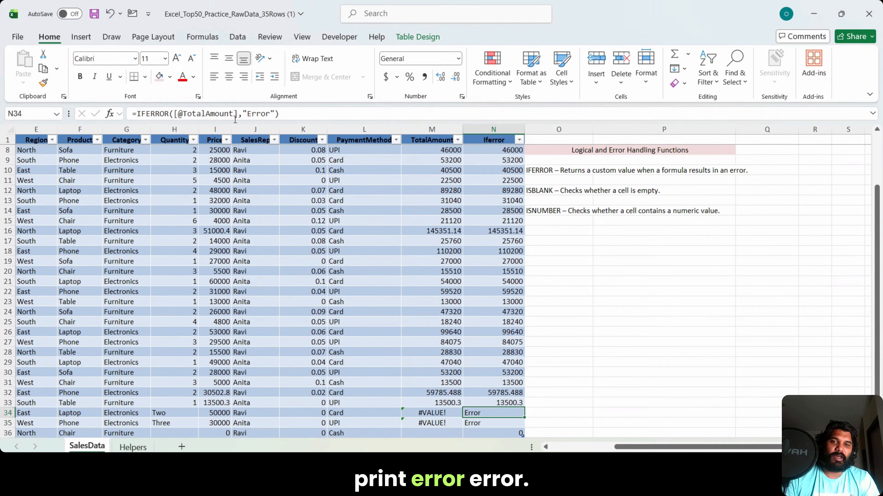
{"action": "key", "text": "Down"}
{"action": "key", "text": "Up"}
{"action": "key", "text": "ctrl+Up"}
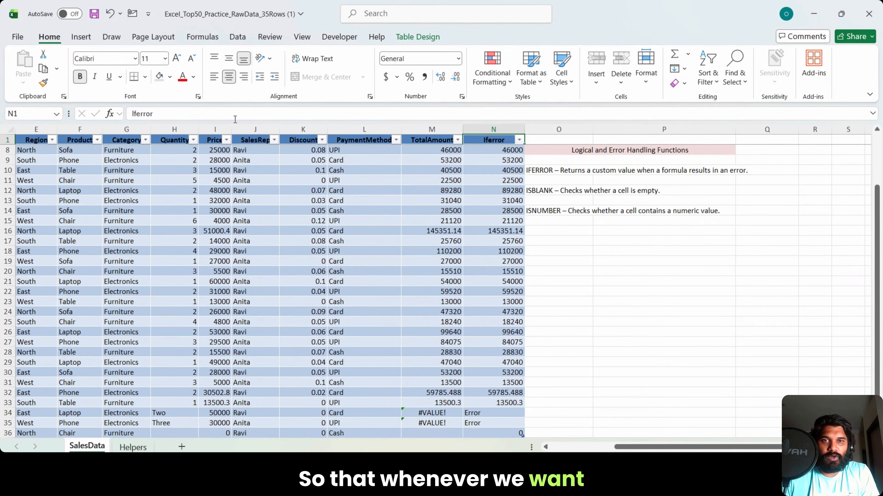
Step: Open the Iferror column's filter list, look through its values and close it without filtering
{"action": "key", "text": "Down"}
{"action": "left_click", "coordinate": [520, 141]}
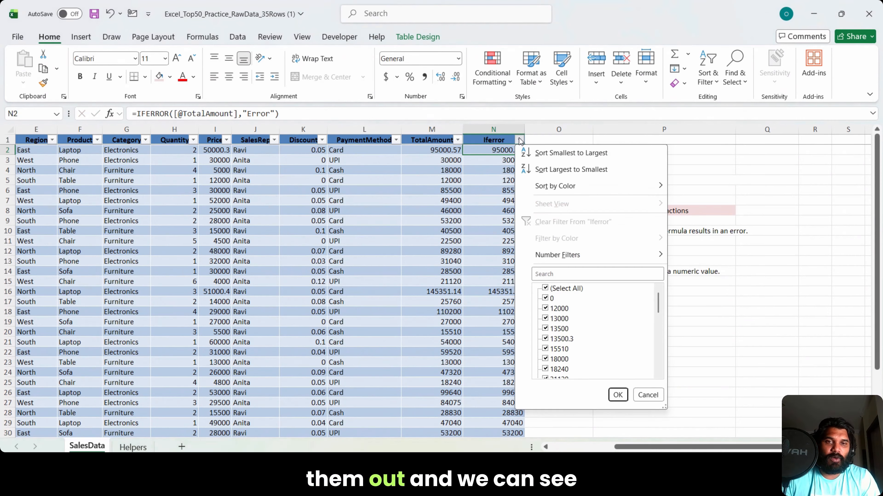
{"action": "mouse_move", "coordinate": [656, 305]}
{"action": "left_mouse_down"}
{"action": "mouse_move", "coordinate": [658, 382]}
{"action": "mouse_move", "coordinate": [656, 302]}
{"action": "left_mouse_up"}
{"action": "left_click", "coordinate": [647, 395]}
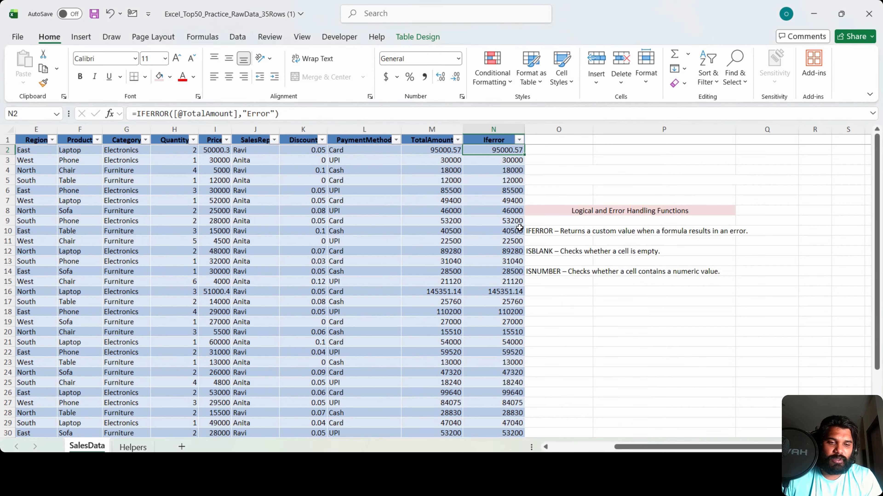
Step: Clear the IFERROR formulas from N2 down to the end of the table, keeping the header
{"action": "key", "text": "ctrl+shift+Down"}
{"action": "key", "text": "Delete"}
{"action": "key", "text": "ctrl+Up"}
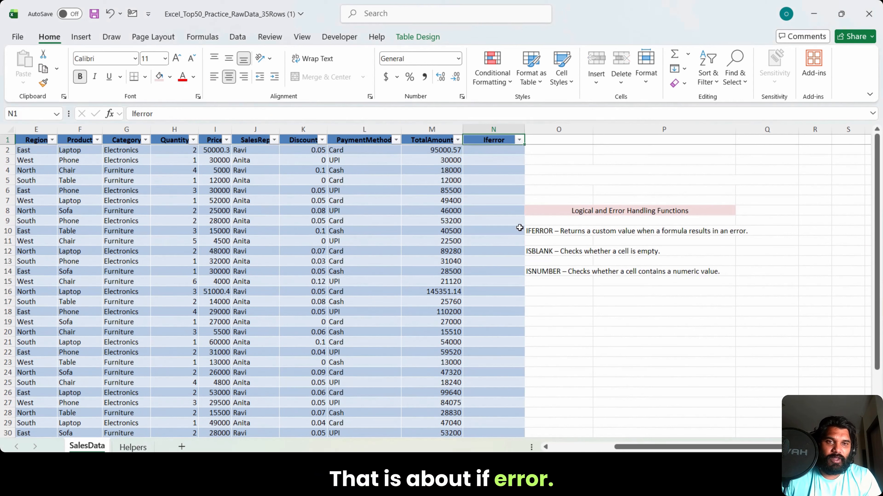
Step: Rename the column header in N1 as Isblank
{"action": "left_click", "coordinate": [494, 134]}
{"action": "left_click", "coordinate": [495, 144]}
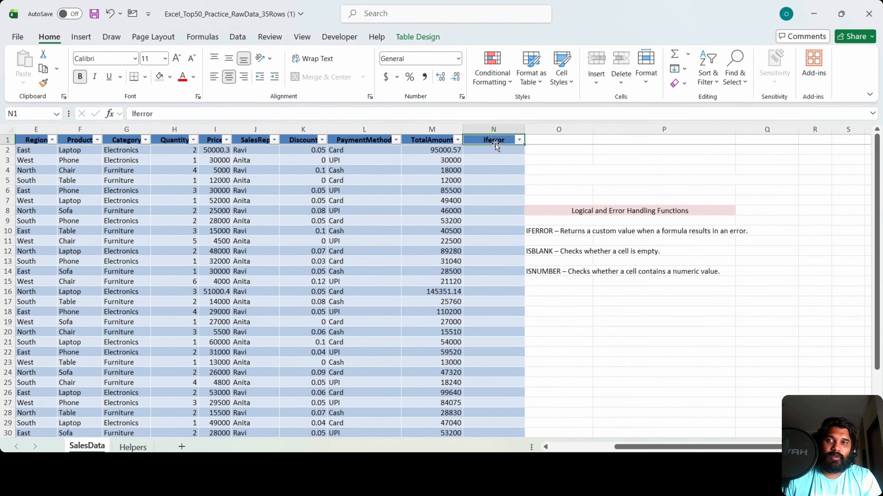
{"action": "left_click", "coordinate": [244, 117]}
{"action": "key", "text": "ctrl+a"}
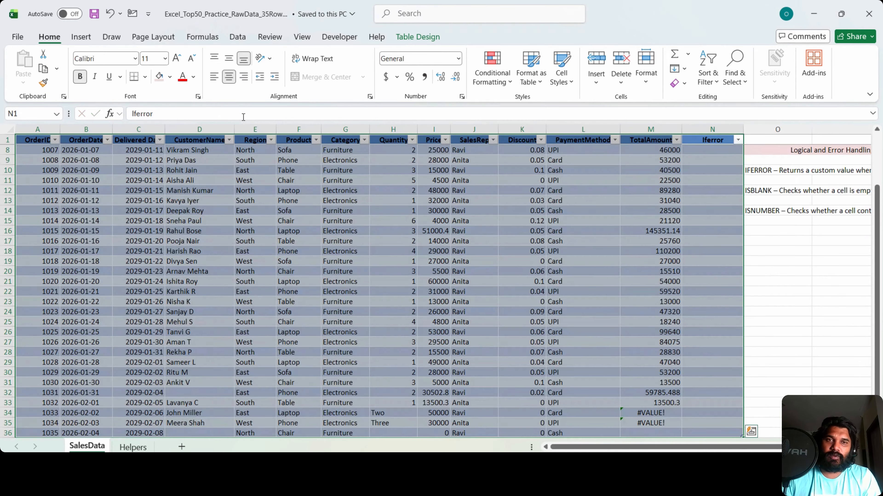
{"action": "left_click", "coordinate": [333, 143]}
{"action": "left_click", "coordinate": [709, 140]}
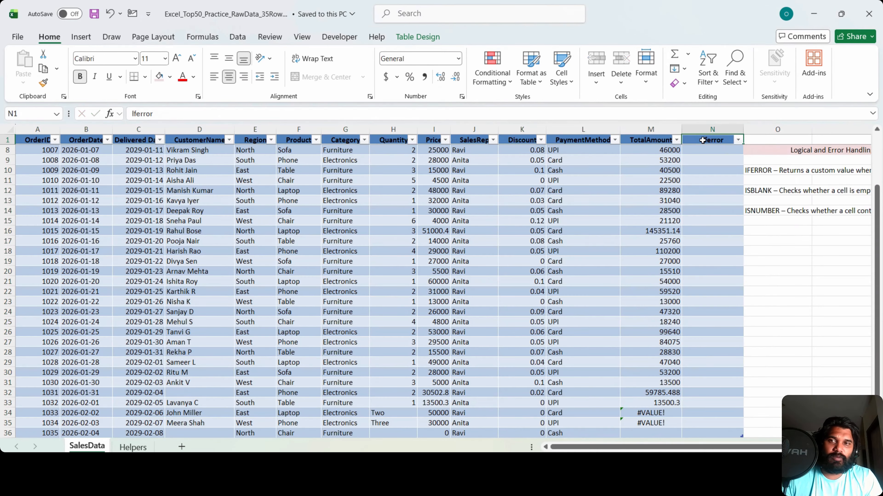
{"action": "type", "text": "I"}
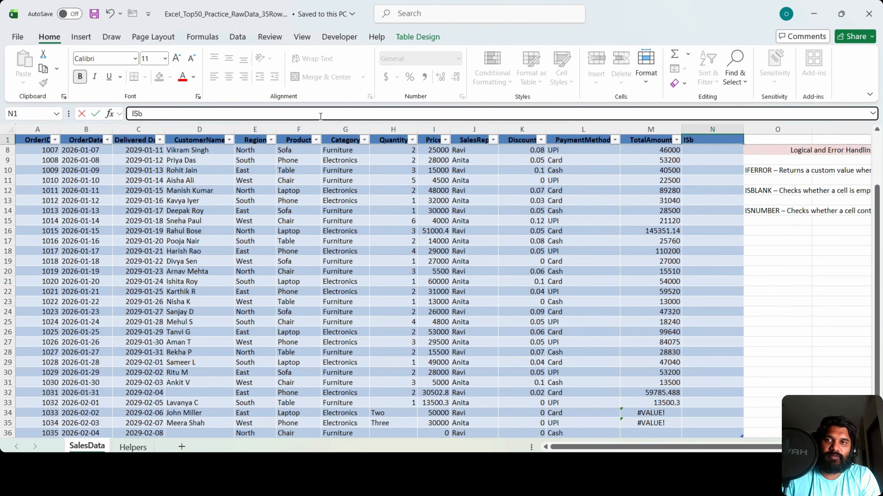
{"action": "type", "text": "sblank"}
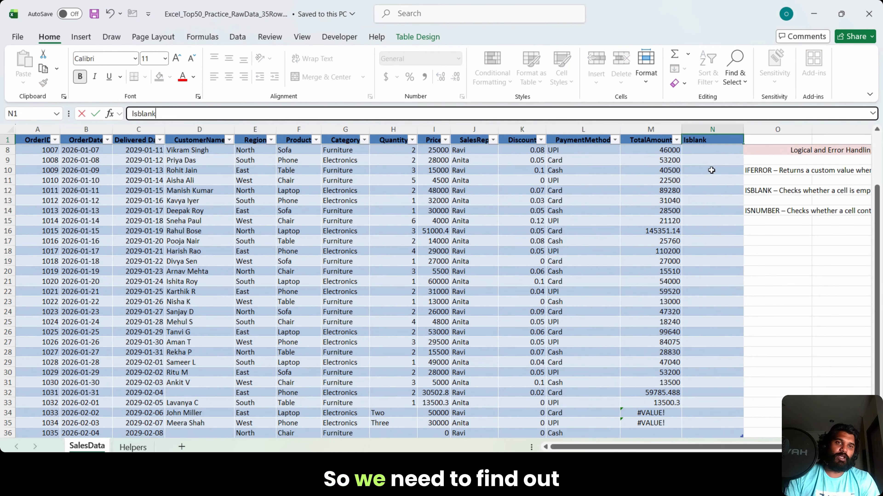
{"action": "left_click", "coordinate": [727, 151]}
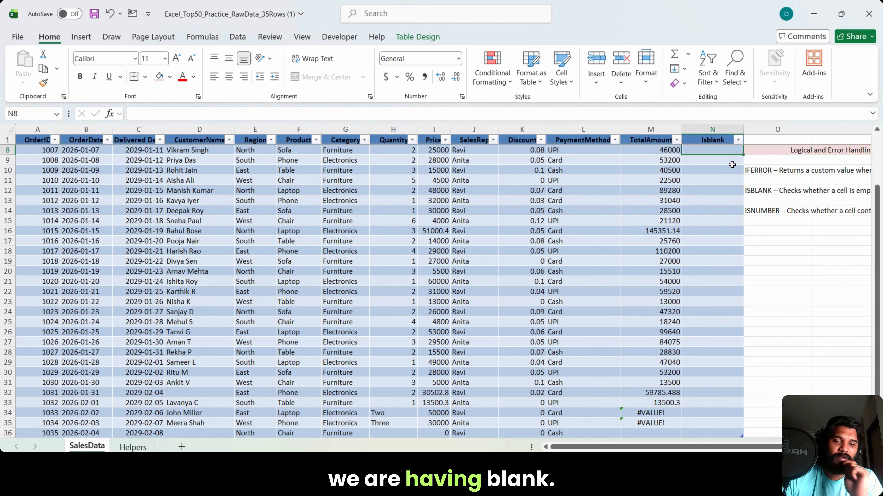
{"action": "type", "text": "=isblan"}
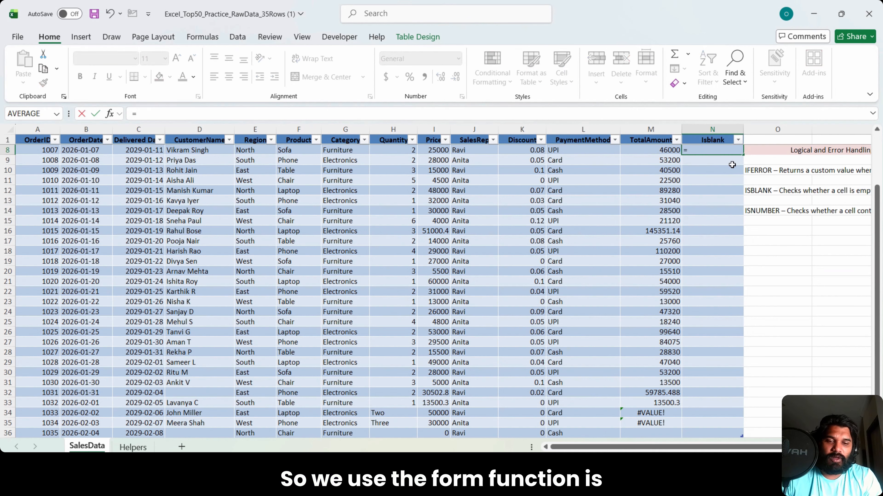
{"action": "type", "text": "k("}
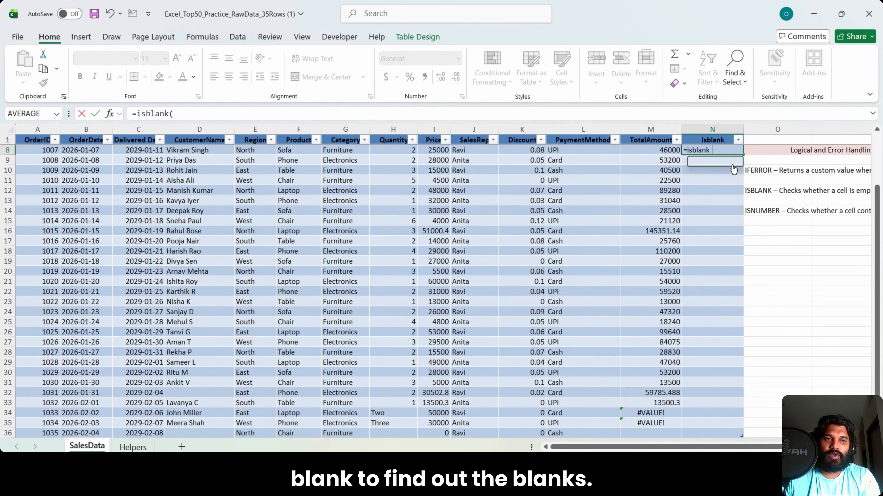
{"action": "key", "text": "Left"}
{"action": "key", "text": "Left"}
{"action": "key", "text": "Left"}
{"action": "key", "text": "Left"}
{"action": "key", "text": "Left"}
{"action": "key", "text": "Left"}
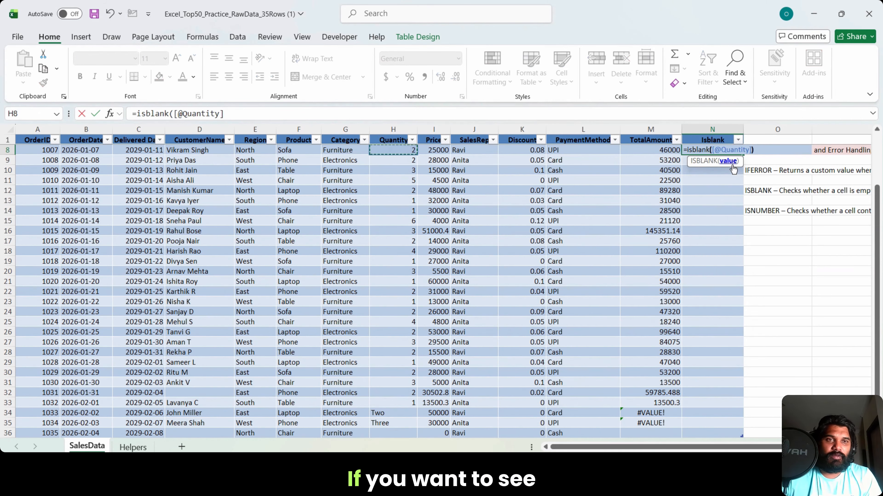
{"action": "type", "text": ")"}
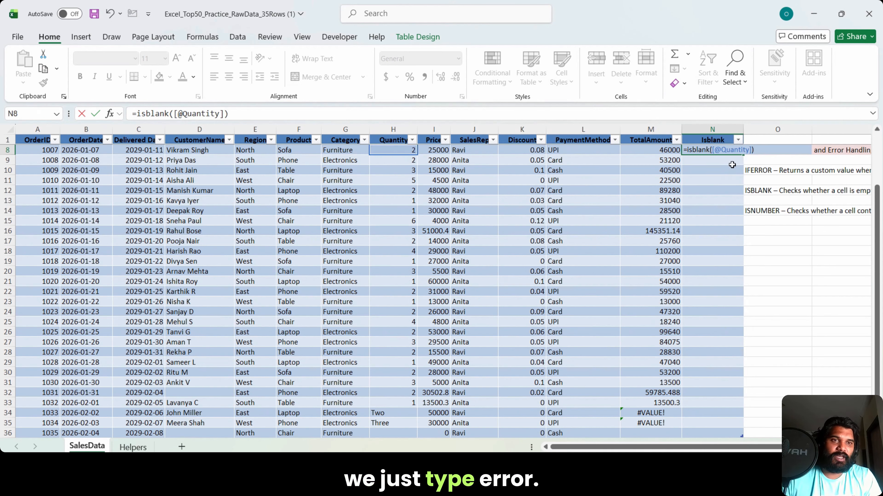
{"action": "key", "text": "Return"}
{"action": "key", "text": "Up"}
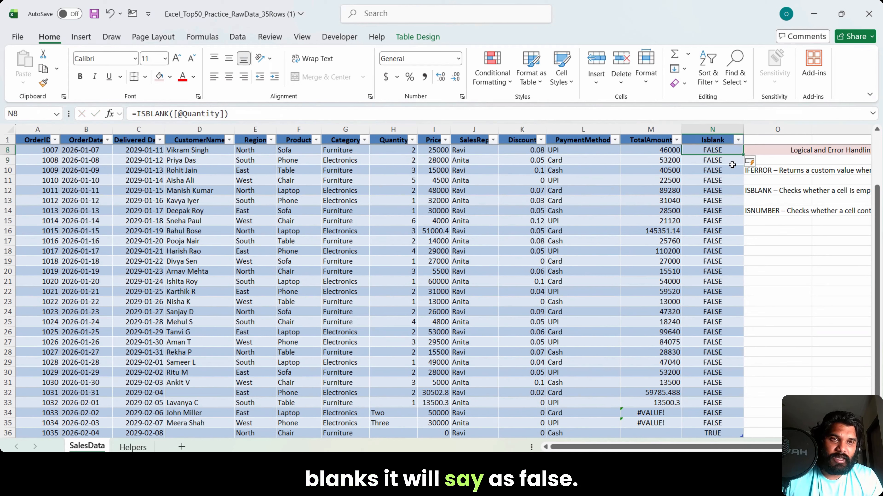
Step: Check the Isblank result in row 36 against that row's Quantity cell
{"action": "key", "text": "ctrl+Down"}
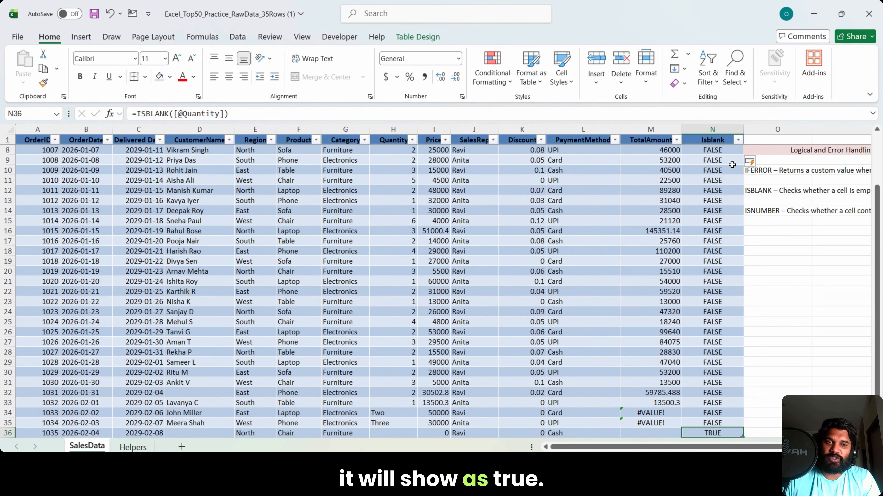
{"action": "key", "text": "Left"}
{"action": "key", "text": "Left"}
{"action": "key", "text": "Left"}
{"action": "key", "text": "Left"}
{"action": "key", "text": "Left"}
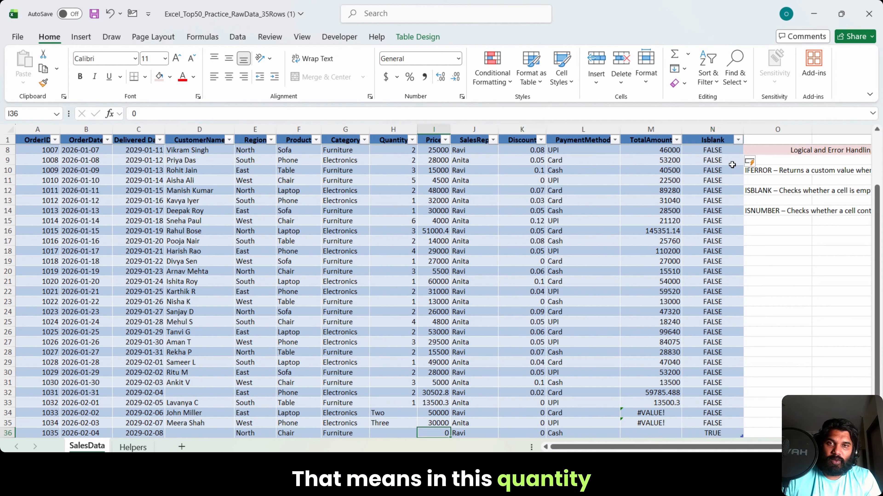
{"action": "key", "text": "Right"}
{"action": "key", "text": "Right"}
{"action": "key", "text": "Right"}
{"action": "key", "text": "Right"}
{"action": "key", "text": "Right"}
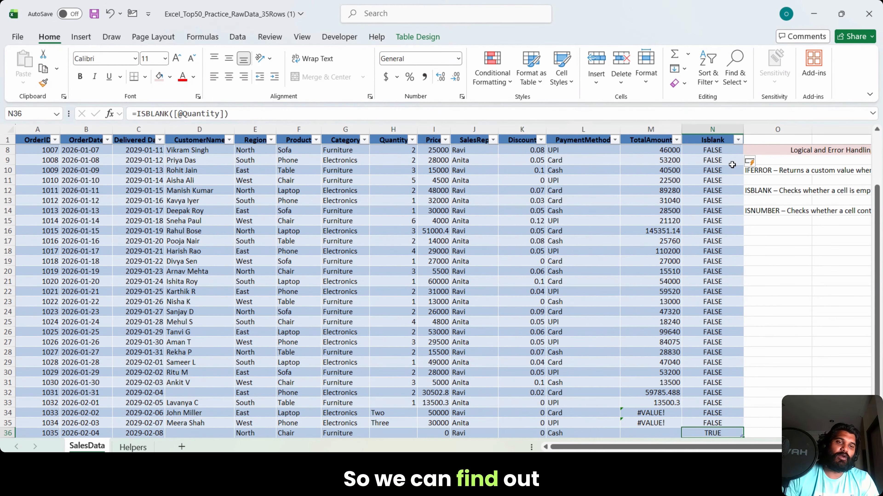
Step: Clear the ISBLANK formulas from N2 down to the last table row
{"action": "key", "text": "ctrl+Up"}
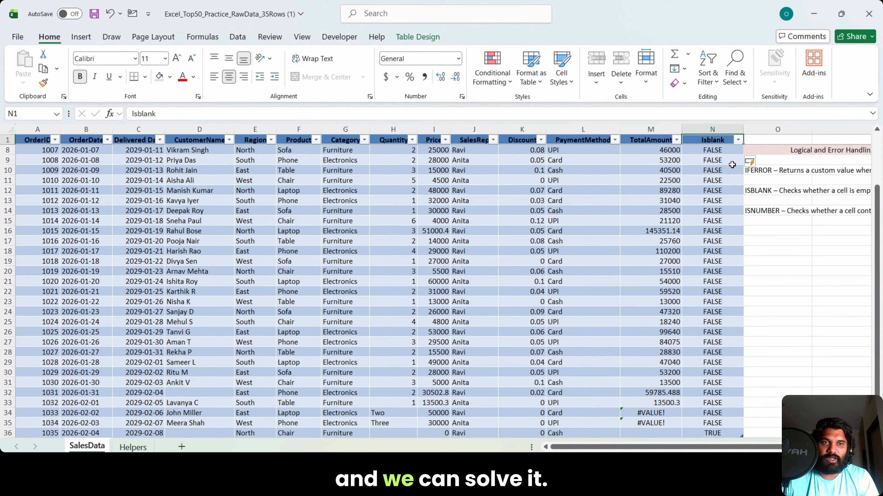
{"action": "key", "text": "Down"}
{"action": "key", "text": "ctrl+shift+Down"}
{"action": "key", "text": "Delete"}
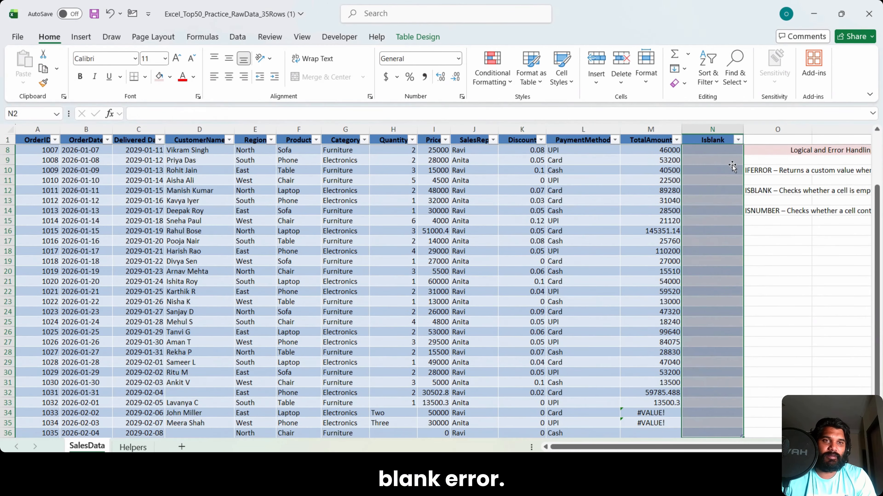
Step: Rename the column header in N1 as IsNumber
{"action": "key", "text": "Up"}
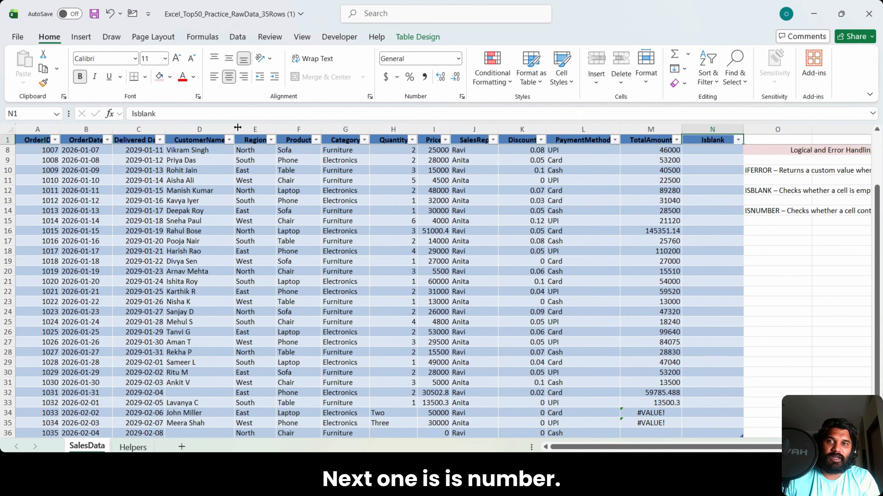
{"action": "left_click", "coordinate": [233, 114]}
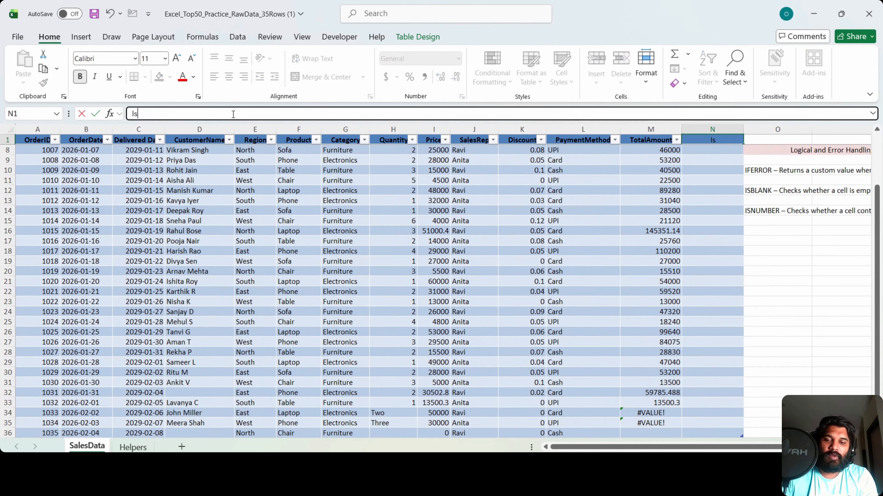
{"action": "type", "text": "Num"}
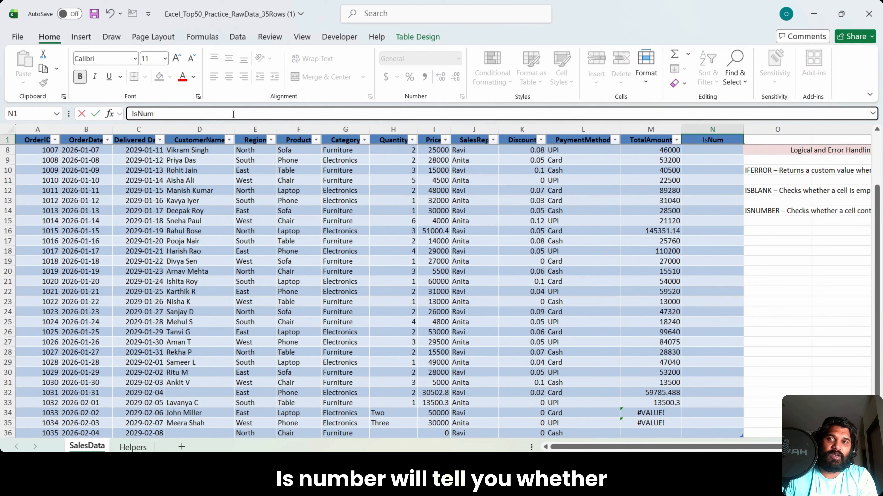
{"action": "type", "text": "nber"}
{"action": "left_click", "coordinate": [728, 150]}
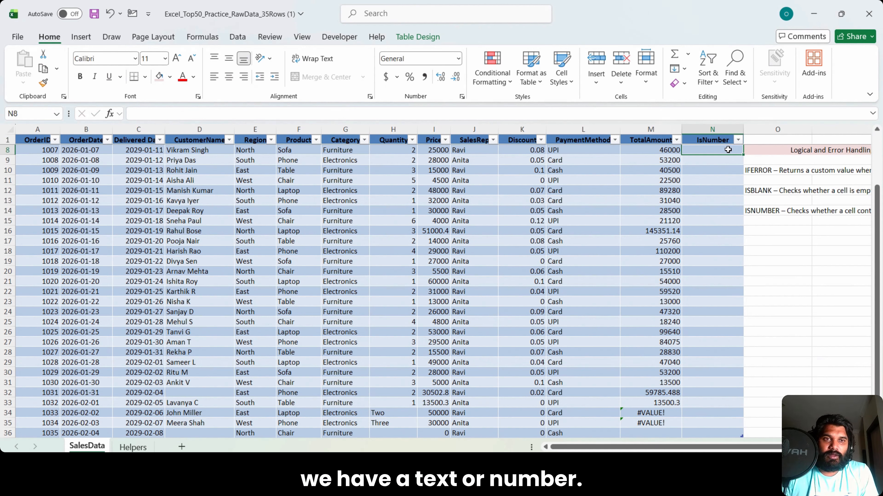
{"action": "type", "text": "=isnumber("}
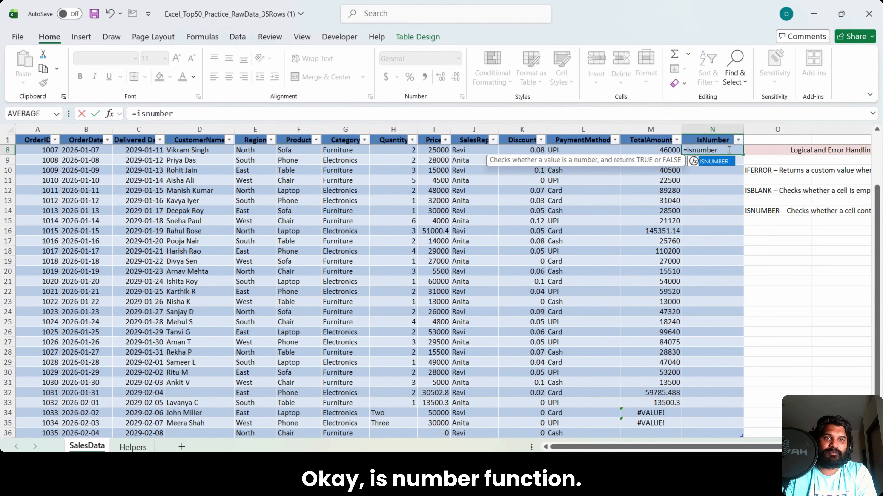
{"action": "key", "text": "Left"}
{"action": "key", "text": "Left"}
{"action": "key", "text": "Left"}
{"action": "key", "text": "Left"}
{"action": "key", "text": "Left"}
{"action": "key", "text": "Left"}
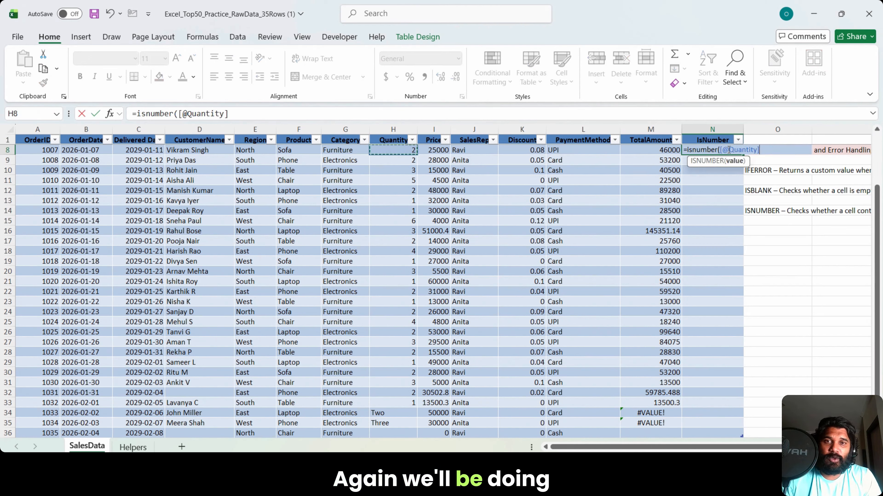
{"action": "key", "text": "Return"}
{"action": "left_click", "coordinate": [728, 150]}
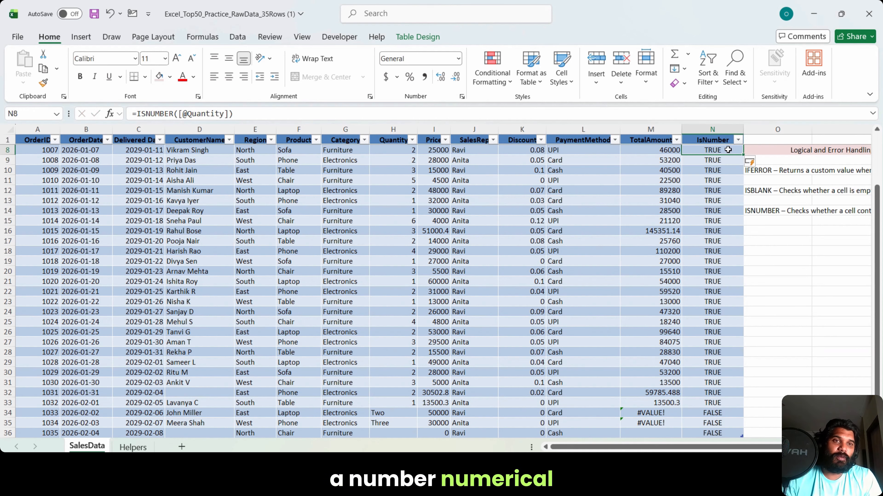
Step: Check the IsNumber results in rows 34 and 35 against the Quantity cells of those rows
{"action": "key", "text": "Down"}
{"action": "key", "text": "Down"}
{"action": "key", "text": "Down"}
{"action": "key", "text": "Down"}
{"action": "key", "text": "Down"}
{"action": "key", "text": "Down"}
{"action": "key", "text": "Down"}
{"action": "key", "text": "Down"}
{"action": "key", "text": "Down"}
{"action": "key", "text": "Down"}
{"action": "key", "text": "Down"}
{"action": "key", "text": "Down"}
{"action": "key", "text": "Down"}
{"action": "key", "text": "Down"}
{"action": "key", "text": "Down"}
{"action": "key", "text": "Down"}
{"action": "key", "text": "Down"}
{"action": "key", "text": "Down"}
{"action": "key", "text": "Down"}
{"action": "key", "text": "Down"}
{"action": "key", "text": "Down"}
{"action": "key", "text": "Down"}
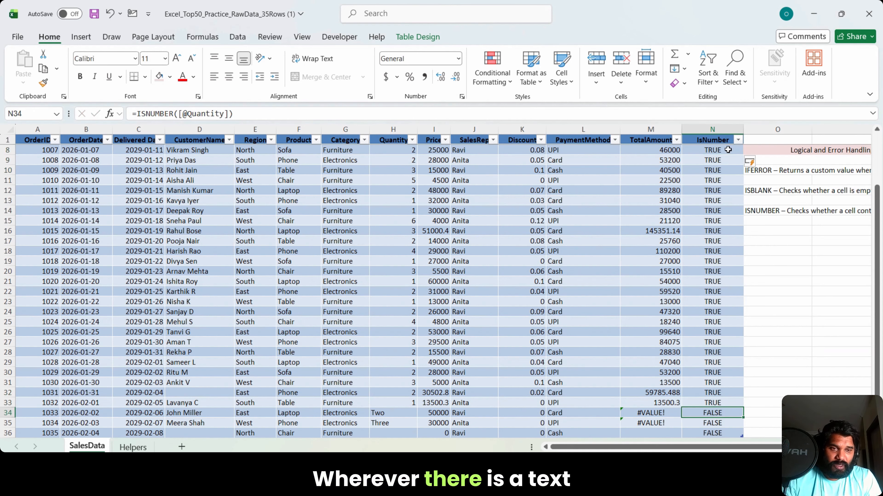
{"action": "key", "text": "Left"}
{"action": "key", "text": "Left"}
{"action": "key", "text": "Left"}
{"action": "key", "text": "Left"}
{"action": "key", "text": "Left"}
{"action": "key", "text": "Left"}
{"action": "key", "text": "Right"}
{"action": "key", "text": "Right"}
{"action": "key", "text": "Right"}
{"action": "key", "text": "Right"}
{"action": "key", "text": "Right"}
{"action": "key", "text": "Right"}
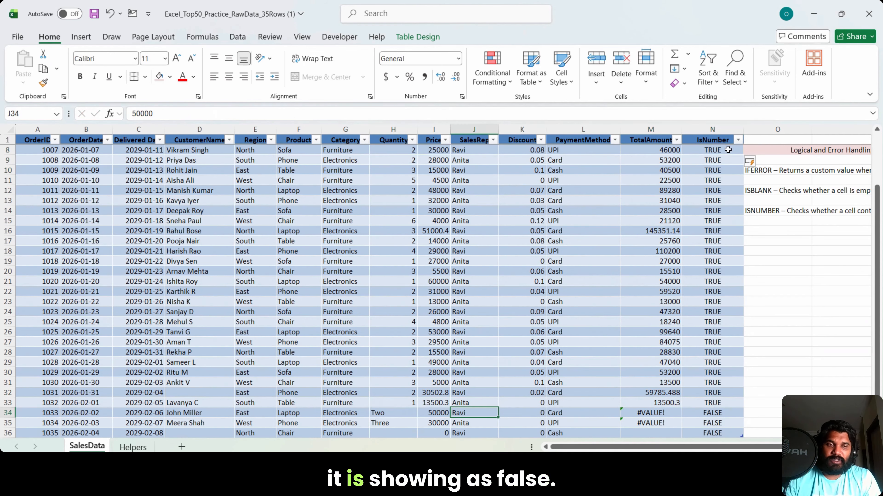
{"action": "key", "text": "Down"}
{"action": "key", "text": "Left"}
{"action": "key", "text": "Left"}
{"action": "key", "text": "Left"}
{"action": "key", "text": "Left"}
{"action": "key", "text": "Left"}
{"action": "key", "text": "Left"}
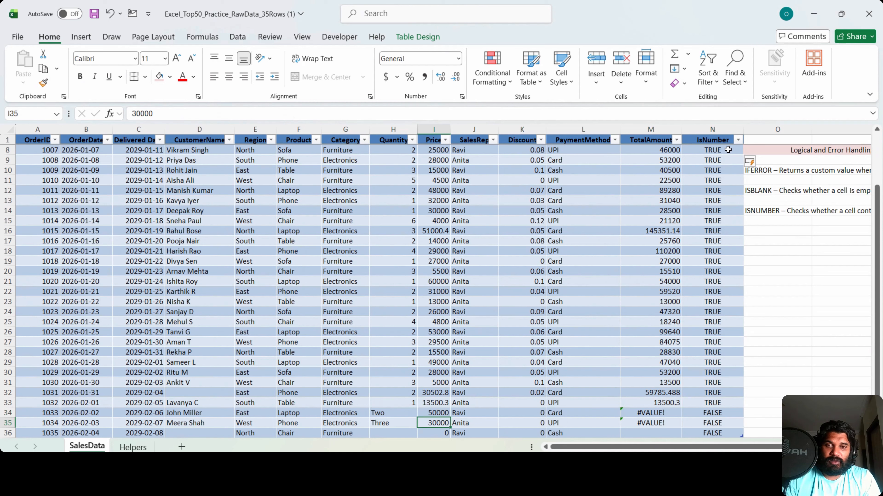
{"action": "key", "text": "Right"}
{"action": "key", "text": "Right"}
{"action": "key", "text": "Right"}
{"action": "key", "text": "Right"}
{"action": "key", "text": "Right"}
Step: Check the IsNumber result in row 36 against that row's Quantity cell
{"action": "key", "text": "Down"}
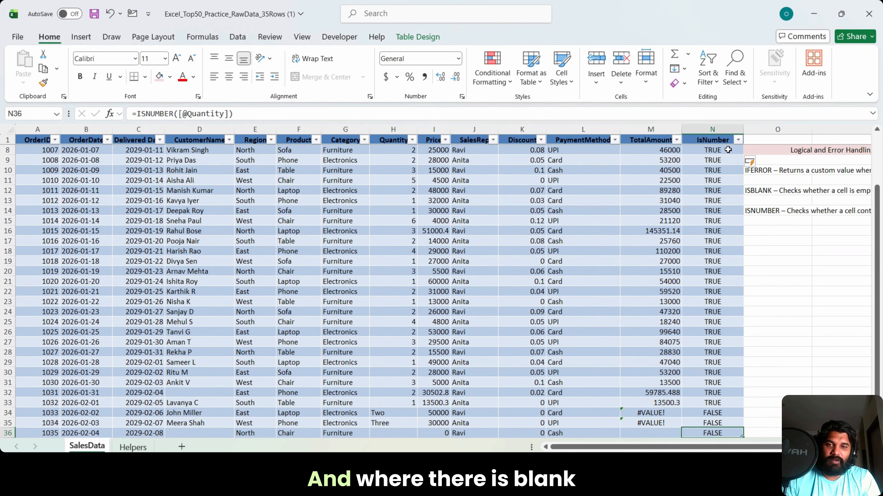
{"action": "key", "text": "Left"}
{"action": "key", "text": "Left"}
{"action": "key", "text": "Left"}
{"action": "key", "text": "Left"}
{"action": "key", "text": "Left"}
{"action": "key", "text": "Right"}
{"action": "key", "text": "Right"}
{"action": "key", "text": "Right"}
{"action": "key", "text": "Right"}
{"action": "key", "text": "Right"}
{"action": "key", "text": "Right"}
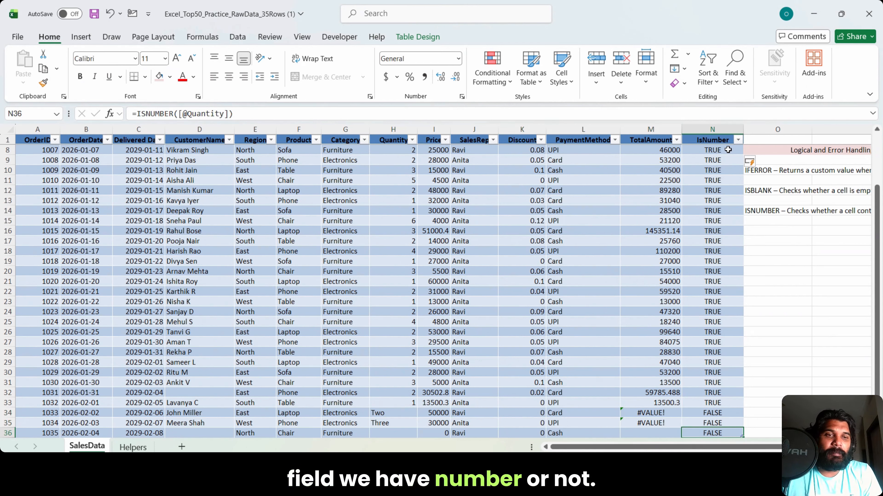
Step: Delete the whole IsNumber column N from the sheet
{"action": "key", "text": "Up"}
{"action": "key", "text": "Up"}
{"action": "key", "text": "Up"}
{"action": "key", "text": "Up"}
{"action": "key", "text": "Up"}
{"action": "key", "text": "Up"}
{"action": "key", "text": "Up"}
{"action": "key", "text": "Up"}
{"action": "key", "text": "Up"}
{"action": "key", "text": "Up"}
{"action": "key", "text": "Up"}
{"action": "key", "text": "Up"}
{"action": "key", "text": "Up"}
{"action": "key", "text": "Up"}
{"action": "key", "text": "Up"}
{"action": "key", "text": "Up"}
{"action": "key", "text": "Up"}
{"action": "key", "text": "Up"}
{"action": "key", "text": "Up"}
{"action": "key", "text": "Up"}
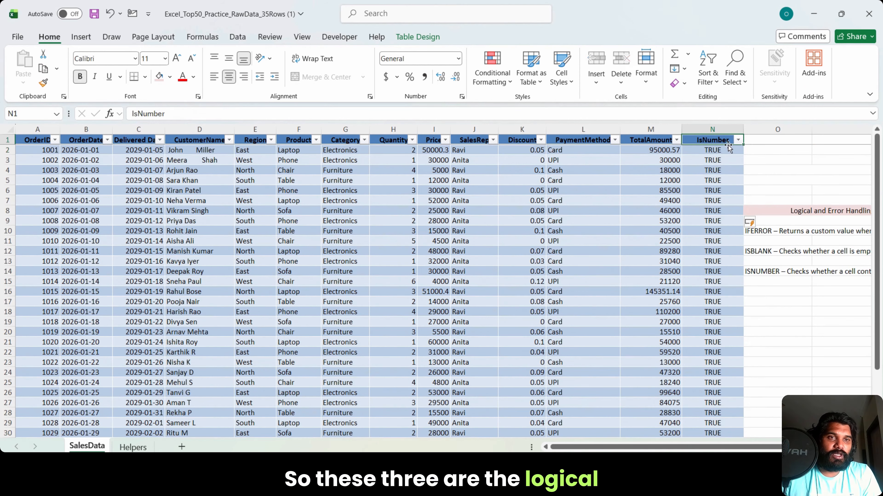
{"action": "right_click", "coordinate": [725, 129]}
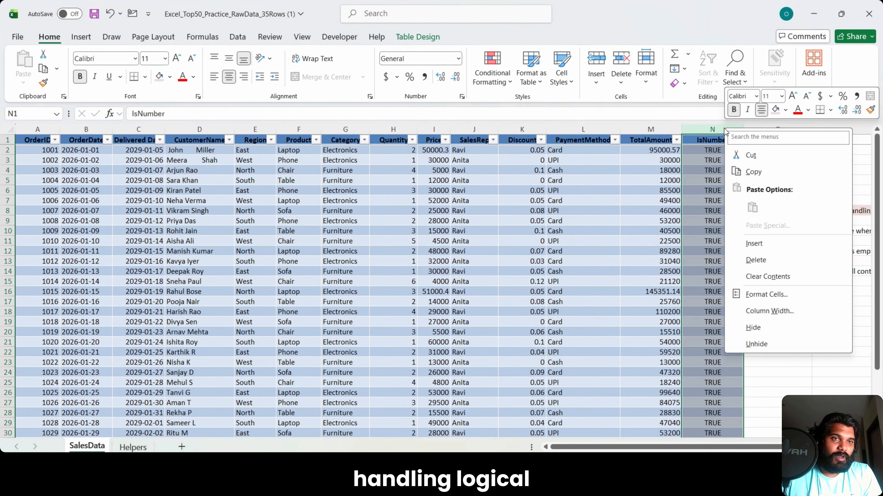
{"action": "left_click", "coordinate": [756, 260]}
{"action": "left_click", "coordinate": [780, 342]}
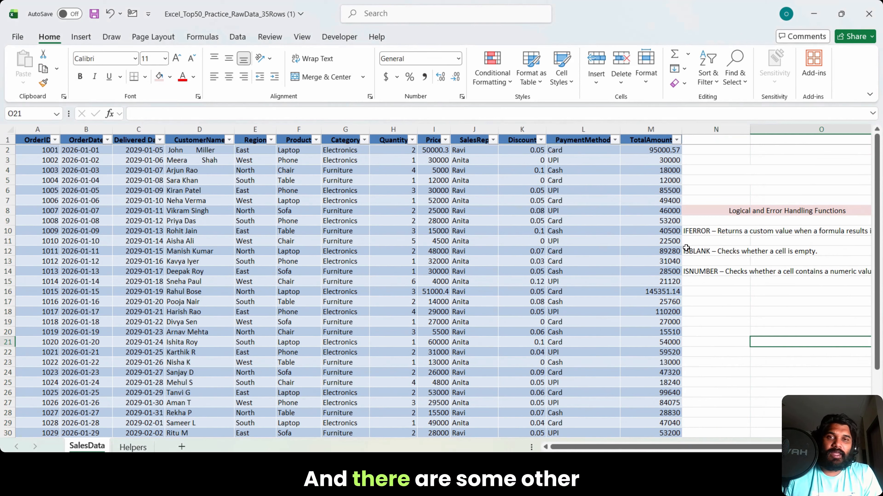
Step: Sort the sales table by TotalAmount from largest to smallest
{"action": "right_click", "coordinate": [633, 148]}
{"action": "key", "text": "Escape"}
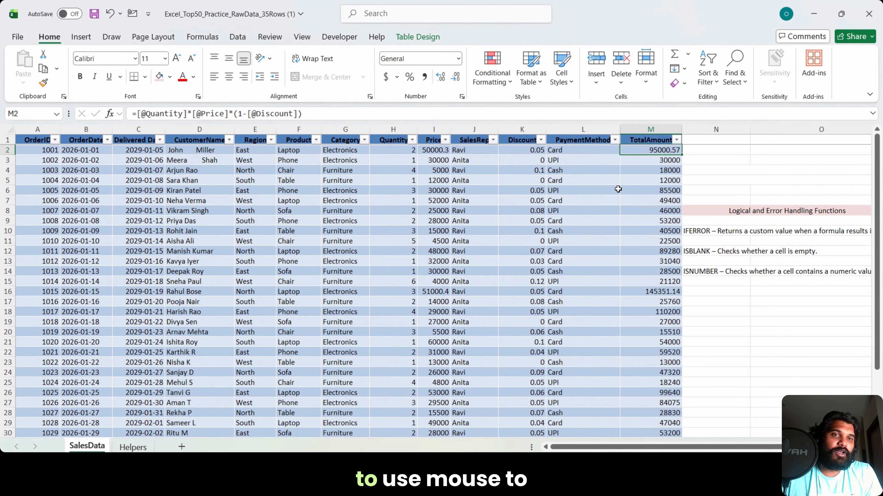
{"action": "right_click", "coordinate": [634, 152]}
{"action": "mouse_move", "coordinate": [672, 276]}
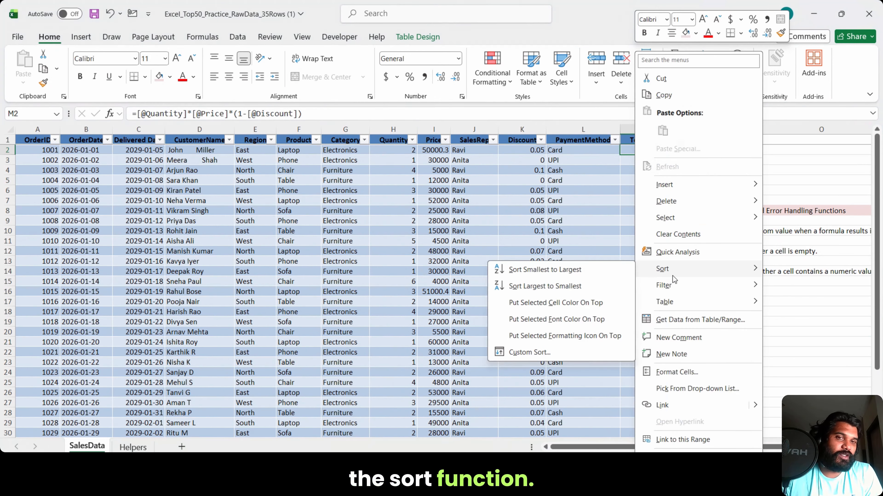
{"action": "left_click", "coordinate": [544, 286]}
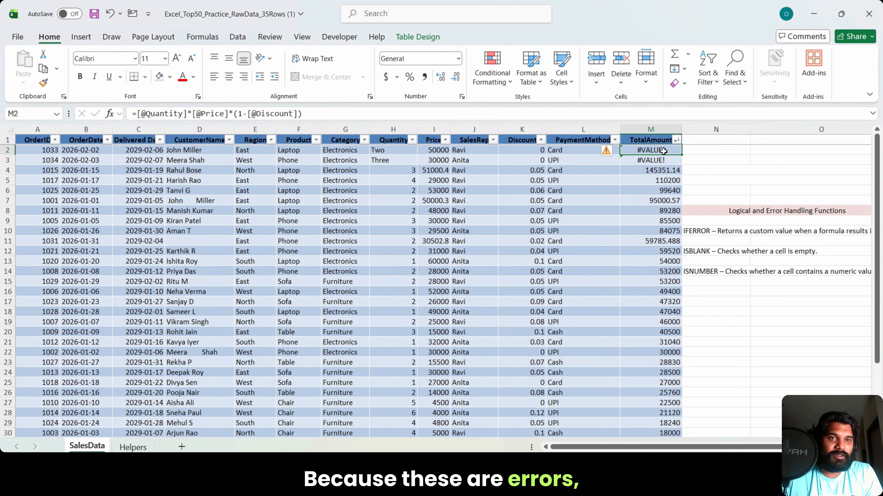
Step: Sort the sales table by TotalAmount from smallest to largest
{"action": "left_click_drag", "start_coordinate": [654, 177], "coordinate": [656, 430]}
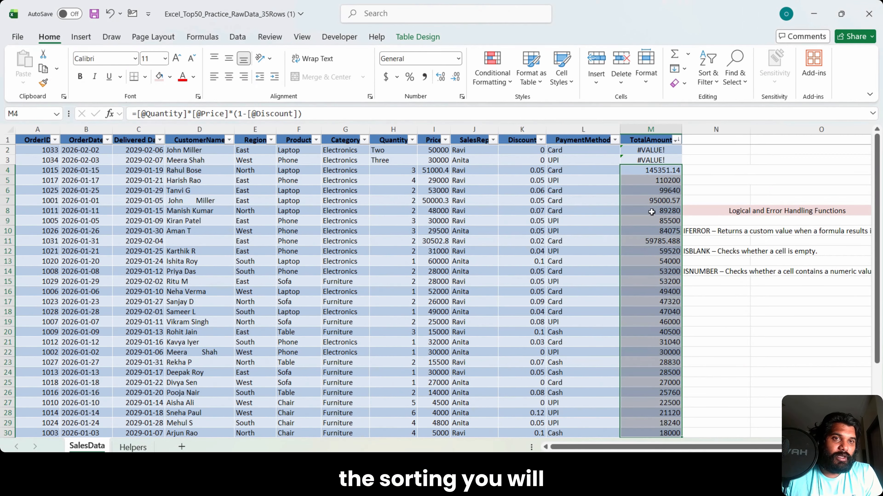
{"action": "right_click", "coordinate": [651, 173]}
{"action": "mouse_move", "coordinate": [685, 273]}
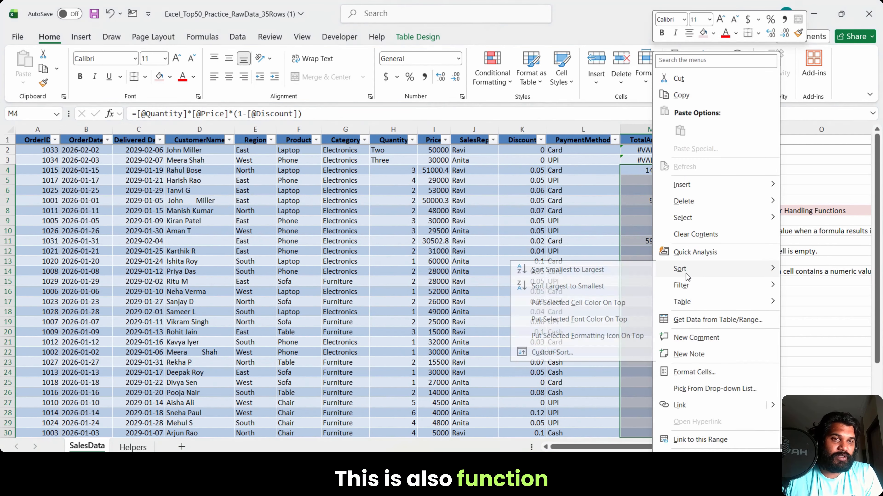
{"action": "left_click", "coordinate": [606, 271]}
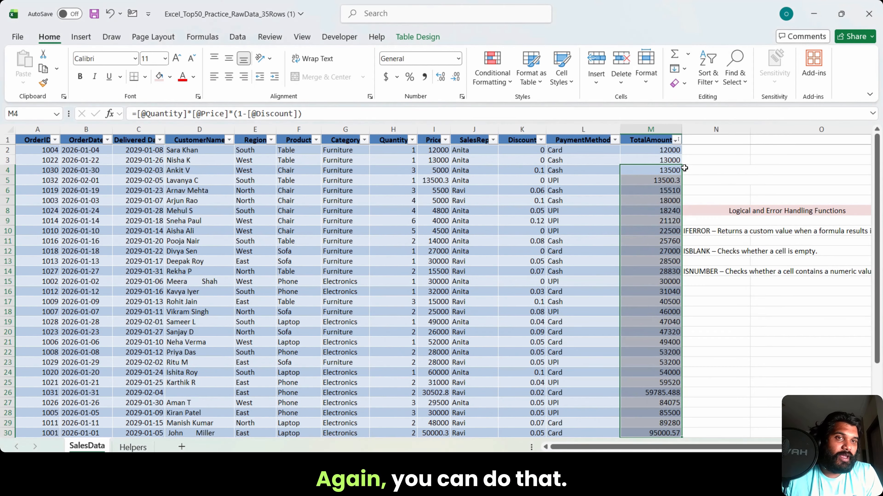
{"action": "right_click", "coordinate": [661, 152]}
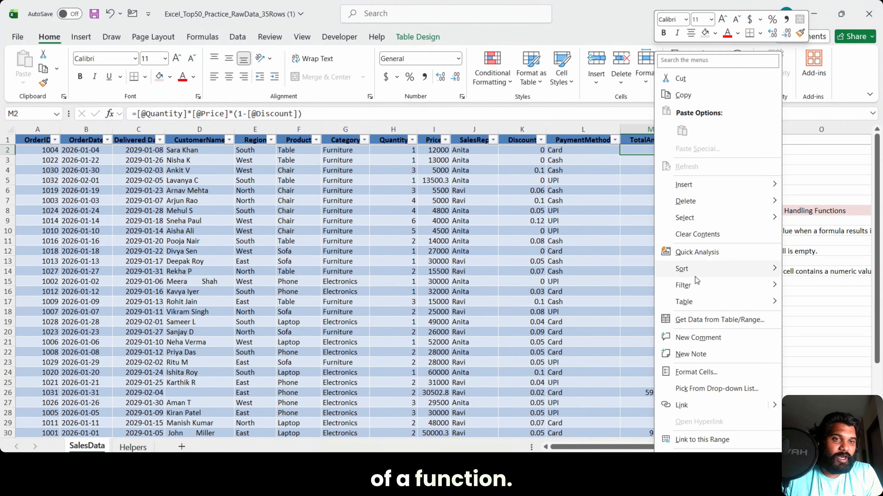
{"action": "mouse_move", "coordinate": [698, 288]}
{"action": "left_click", "coordinate": [634, 259]}
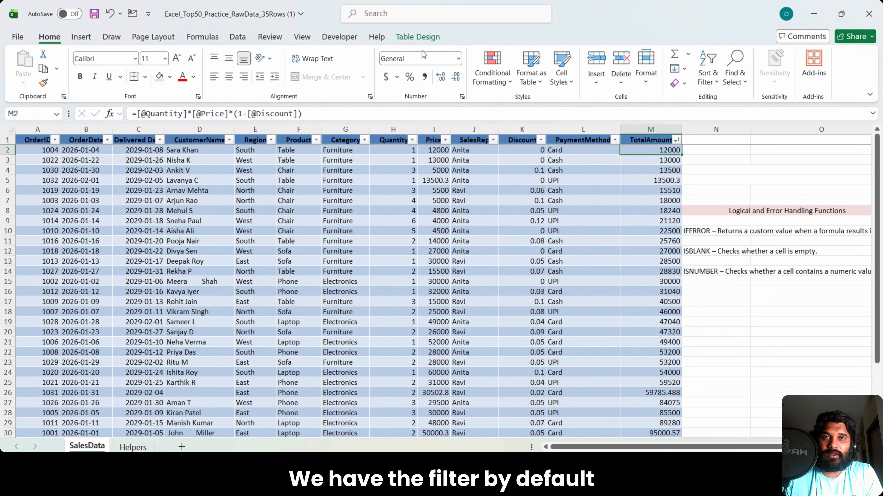
Step: Turn the table's filter buttons off and back on, reapplying the filter from the TotalAmount header in between
{"action": "left_click", "coordinate": [417, 38]}
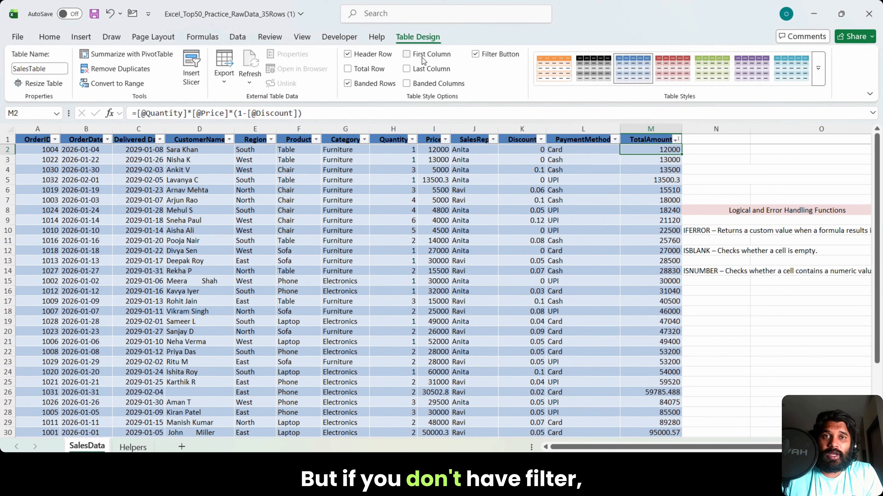
{"action": "left_click", "coordinate": [475, 55]}
{"action": "right_click", "coordinate": [650, 139]}
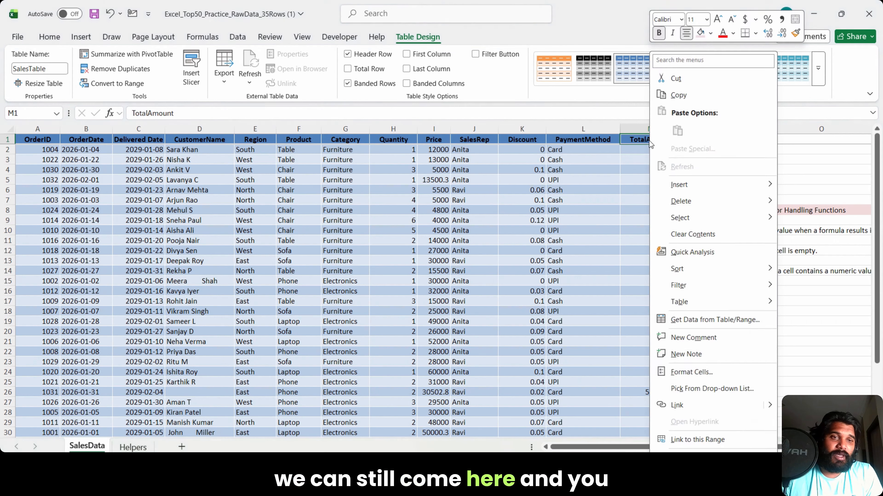
{"action": "mouse_move", "coordinate": [679, 287]}
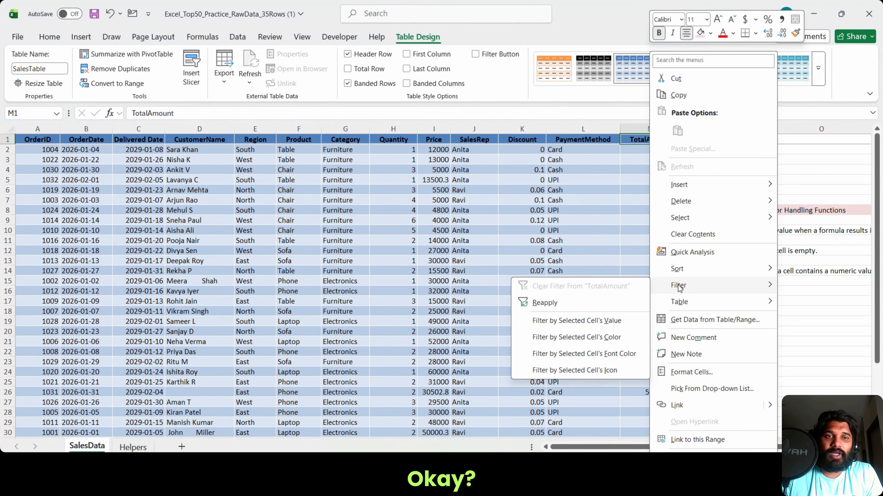
{"action": "left_click", "coordinate": [577, 305]}
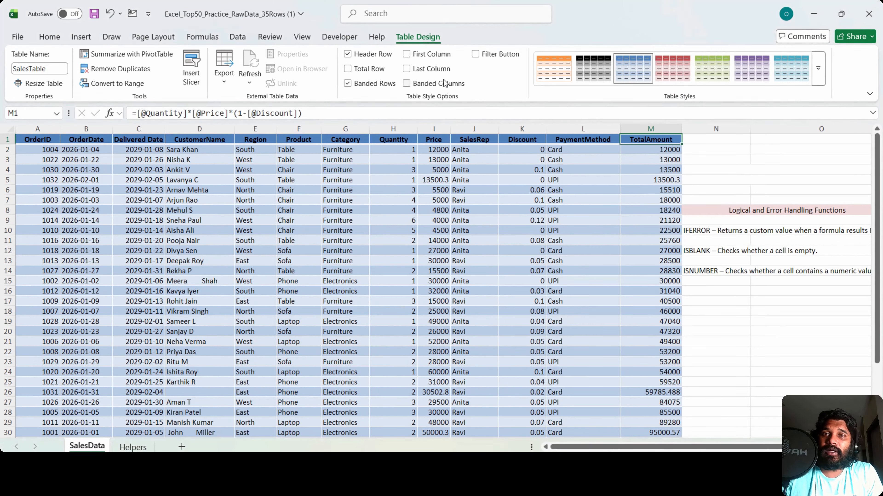
{"action": "left_click", "coordinate": [475, 56]}
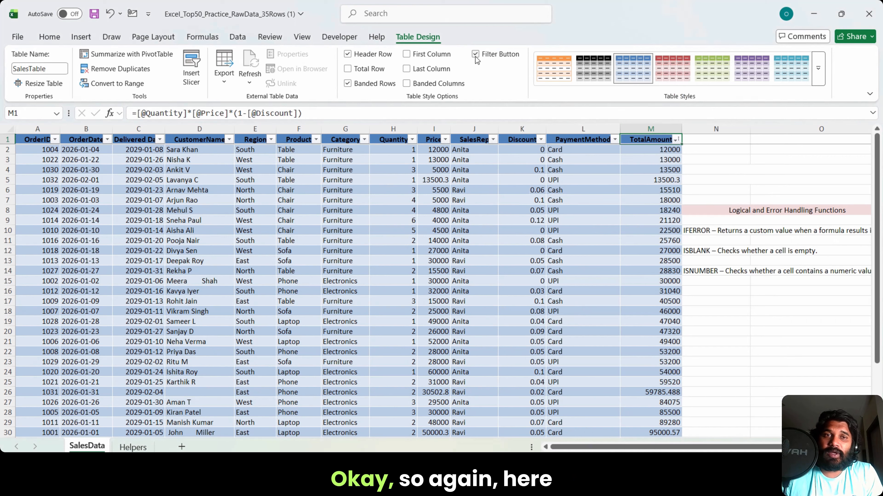
Step: Filter the TotalAmount column to values greater than 30000 and review the remaining amounts
{"action": "left_click", "coordinate": [675, 141]}
{"action": "mouse_move", "coordinate": [734, 256]}
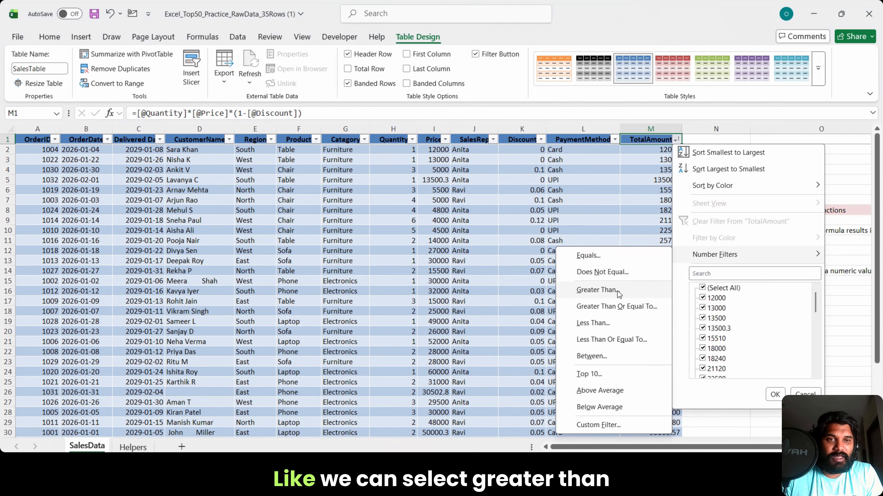
{"action": "left_click", "coordinate": [598, 290]}
{"action": "type", "text": "3"}
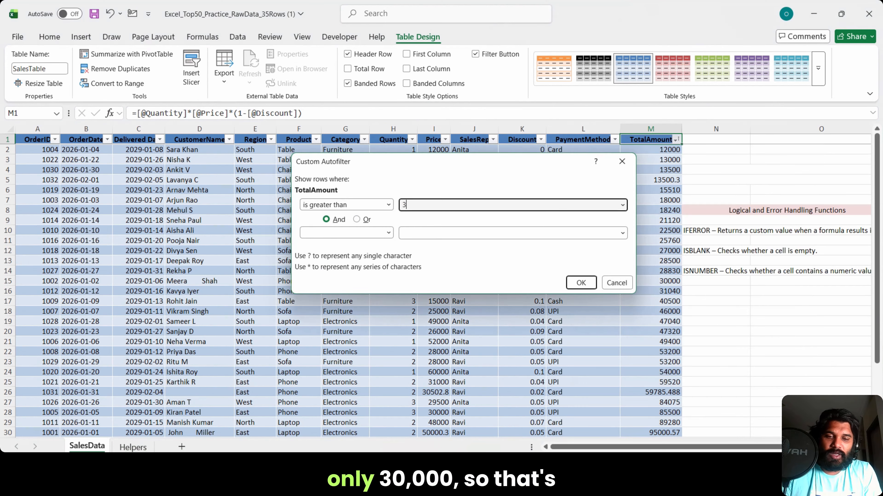
{"action": "type", "text": "0000"}
{"action": "key", "text": "Return"}
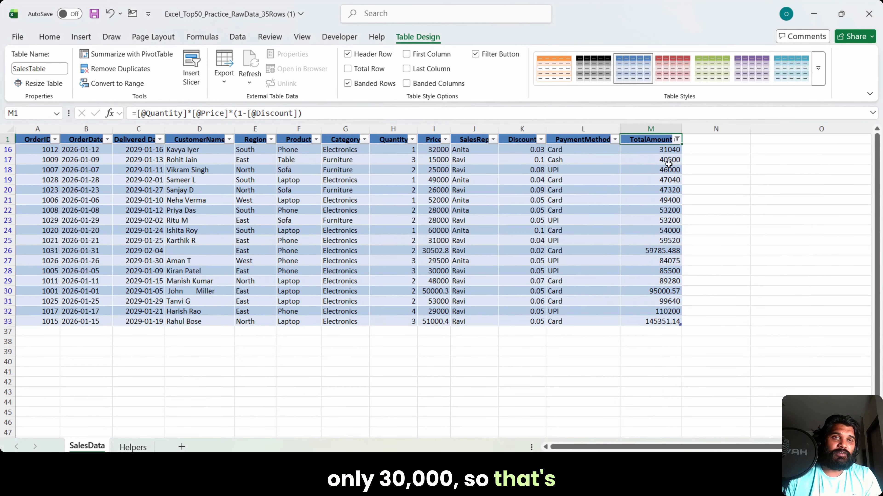
{"action": "left_click_drag", "start_coordinate": [668, 150], "coordinate": [654, 328]}
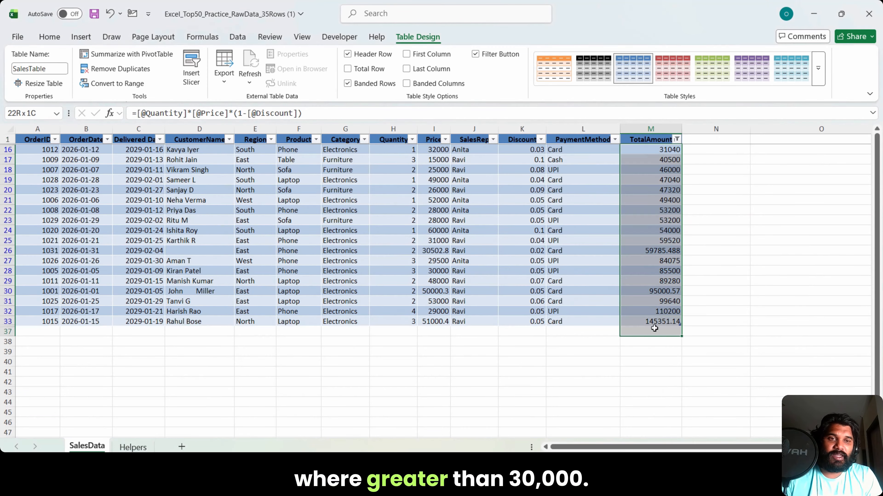
{"action": "left_click", "coordinate": [717, 270]}
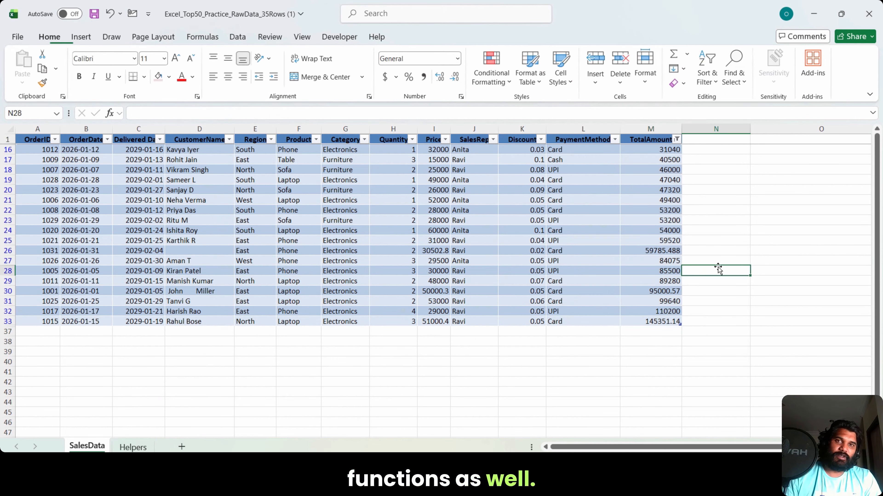